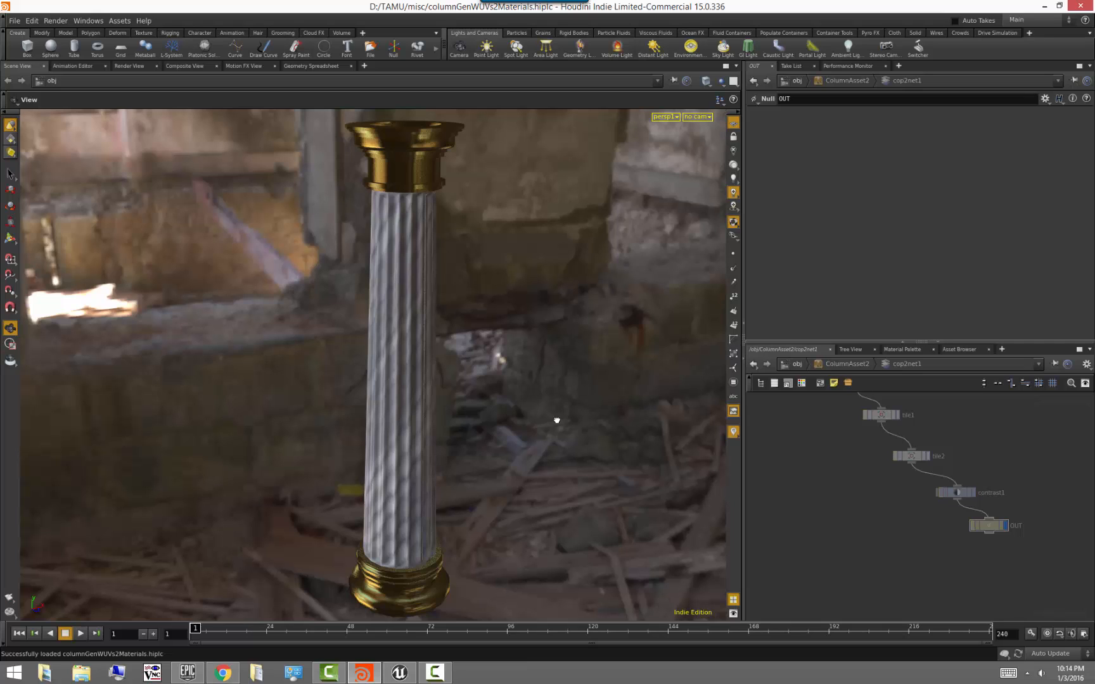
# - Return to the object level and select ColumnAsset2 to show its parameters
pyautogui.click(796, 363)
pyautogui.click(838, 500)
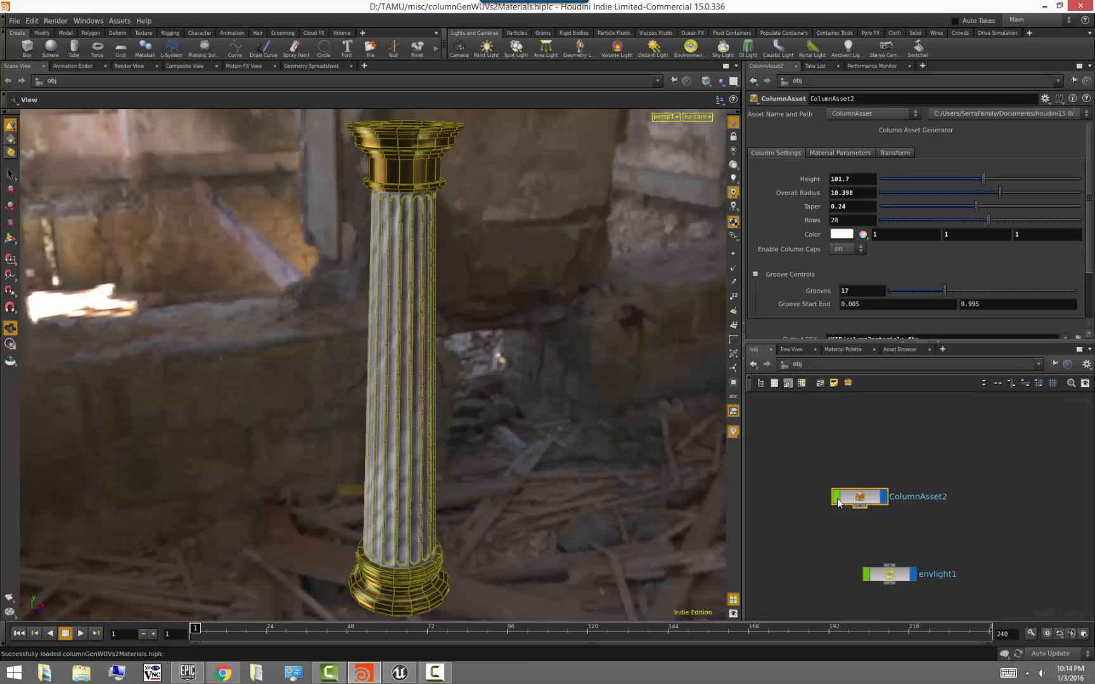
pyautogui.click(910, 443)
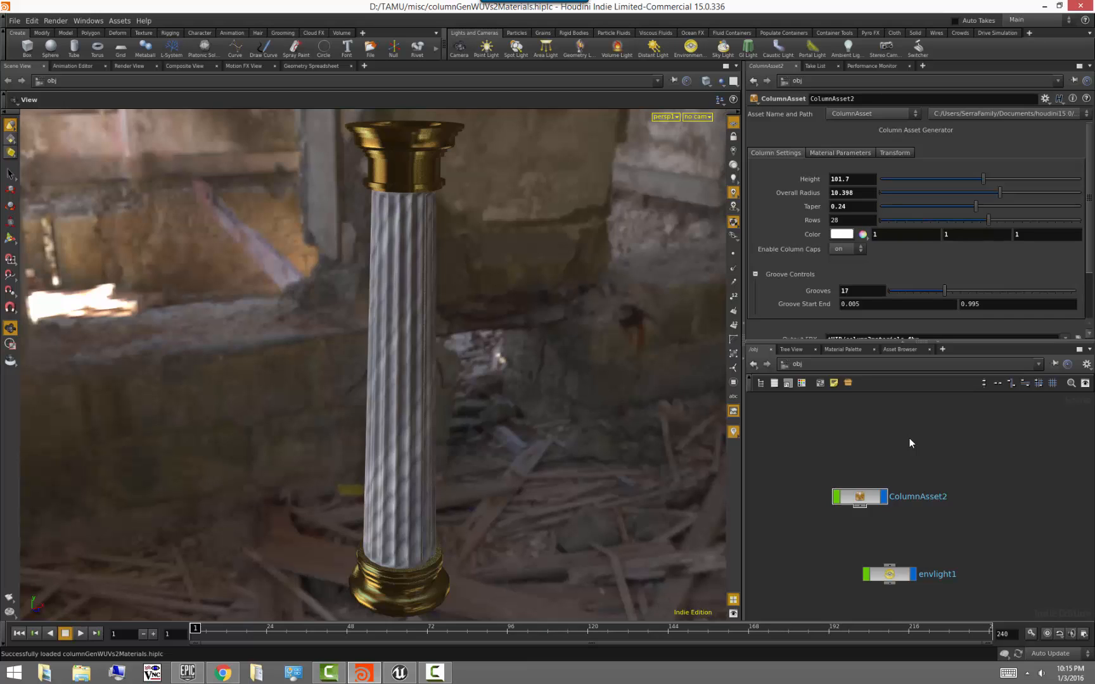
pyautogui.moveTo(920, 459); pyautogui.dragTo(919, 440, button='middle')
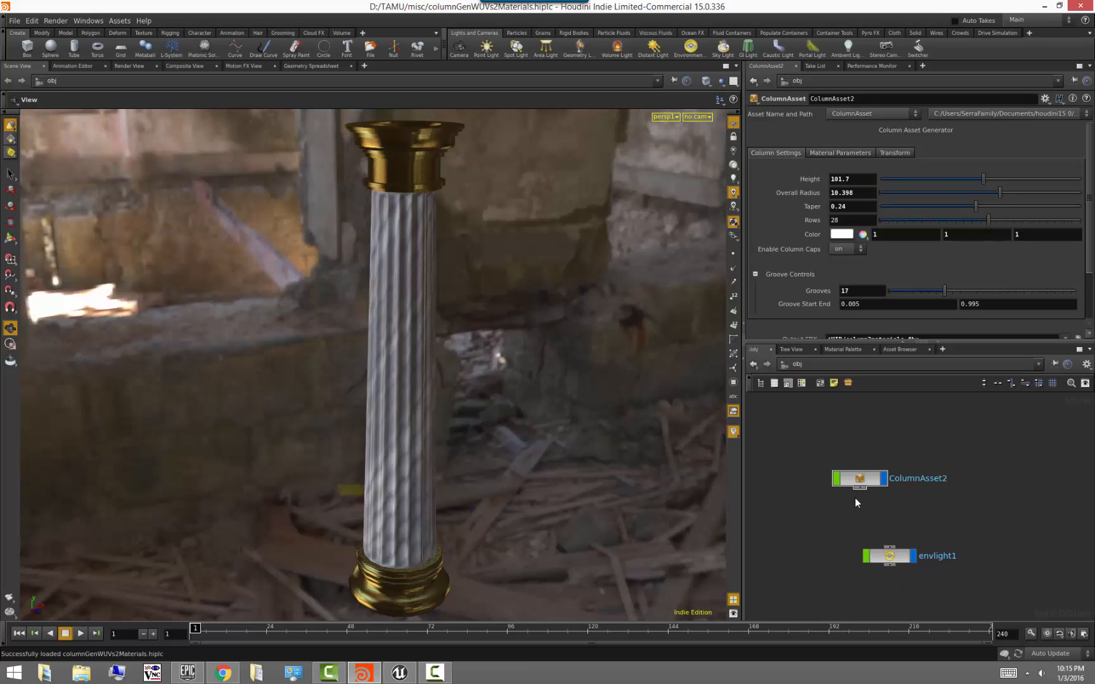
pyautogui.rightClick(853, 471)
pyautogui.click(817, 445)
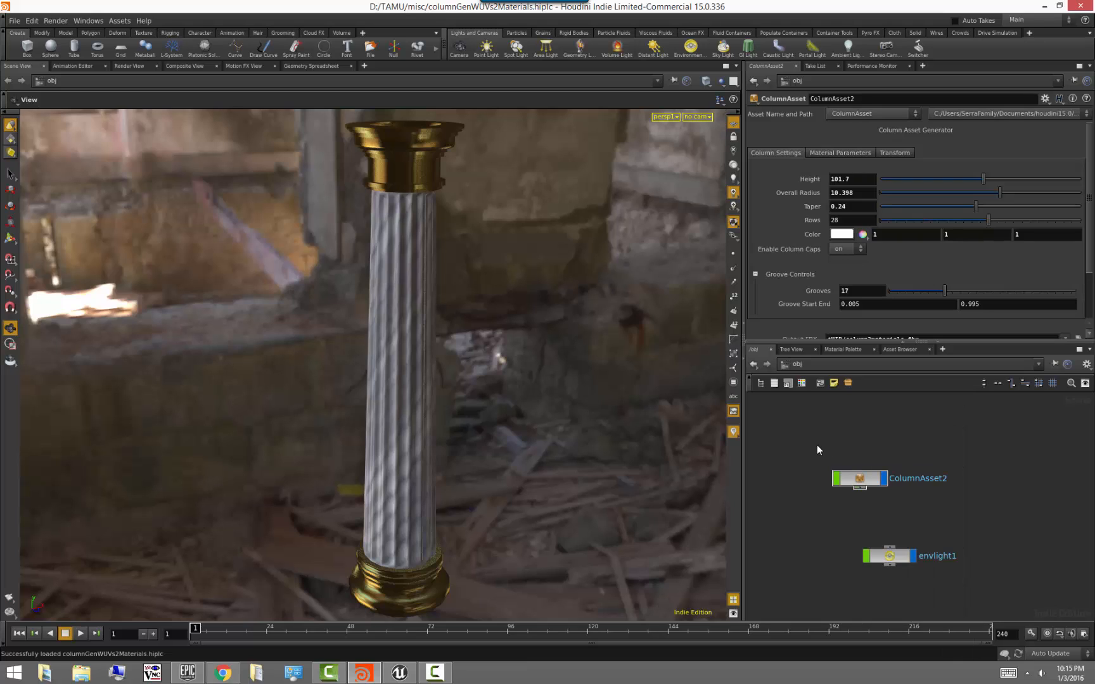
# - Allow editing of the ColumnAsset2 contents and open the Column_geo network inside it
pyautogui.rightClick(873, 480)
pyautogui.click(926, 609)
pyautogui.doubleClick(856, 481)
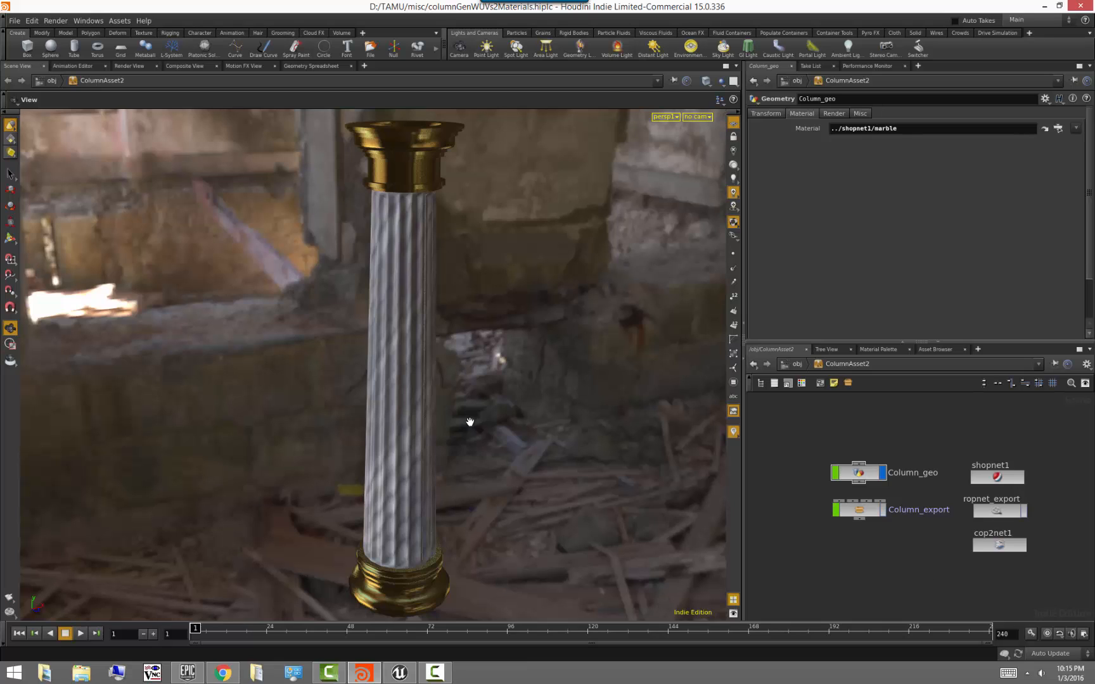
pyautogui.click(870, 467)
pyautogui.doubleClick(870, 469)
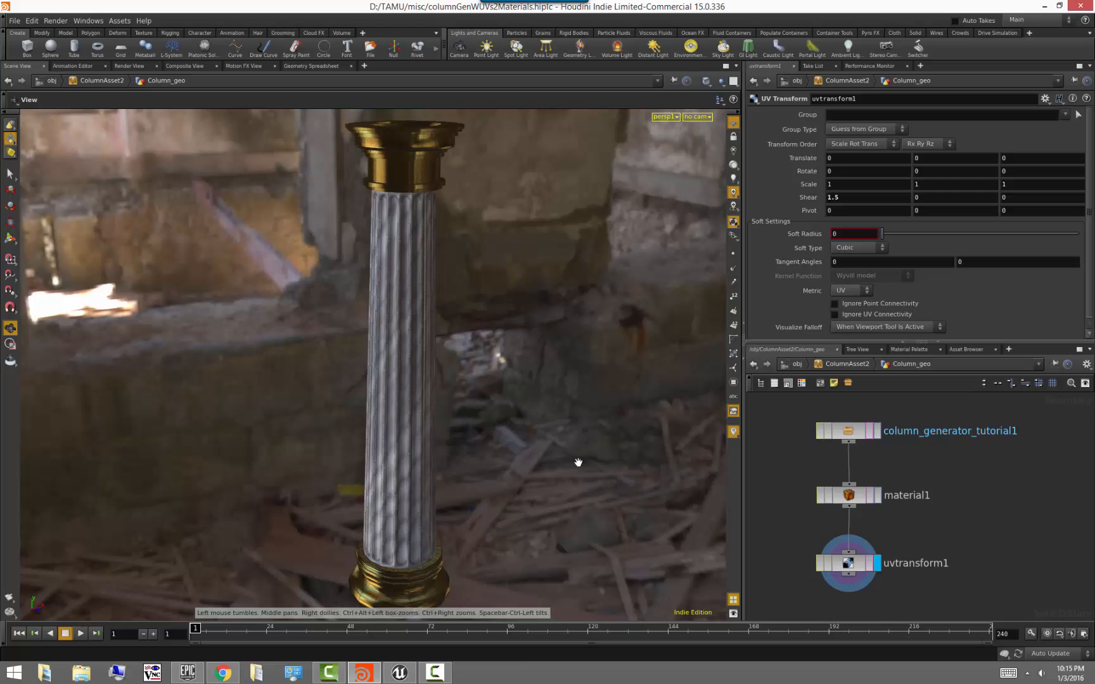
# - Set the viewport shading to Smooth Shaded and inspect the column's fluted surface
pyautogui.moveTo(533, 481)
pyautogui.mouseDown()
pyautogui.moveTo(448, 452)
pyautogui.moveTo(516, 493)
pyautogui.moveTo(507, 491)
pyautogui.mouseUp()
pyautogui.click(704, 81)
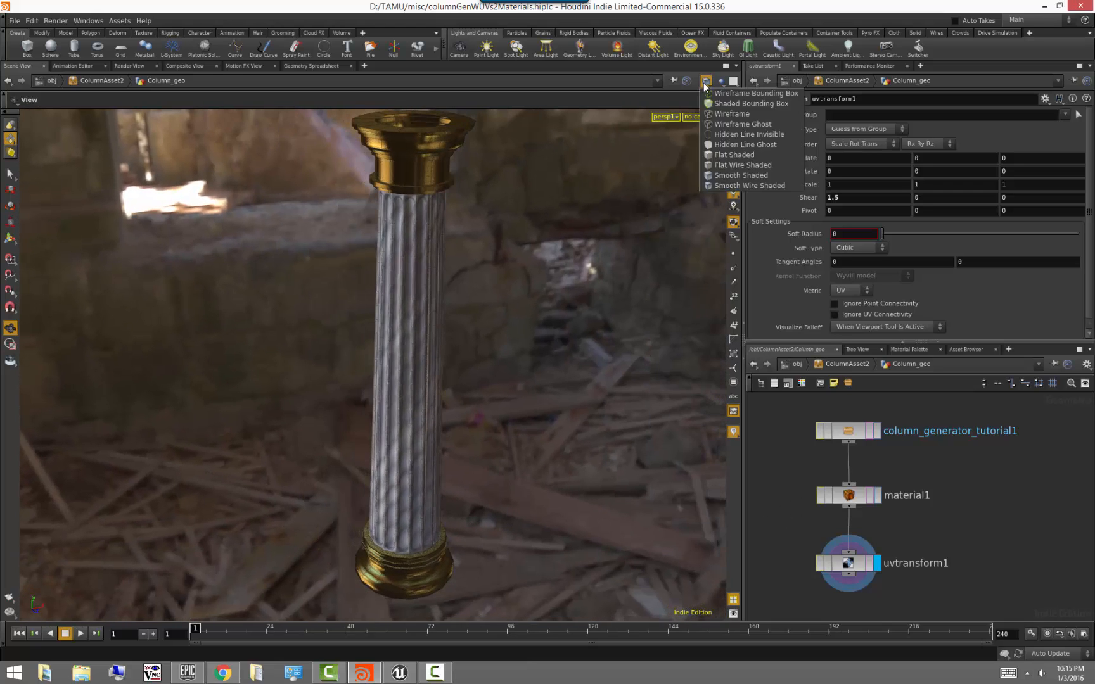
pyautogui.click(735, 175)
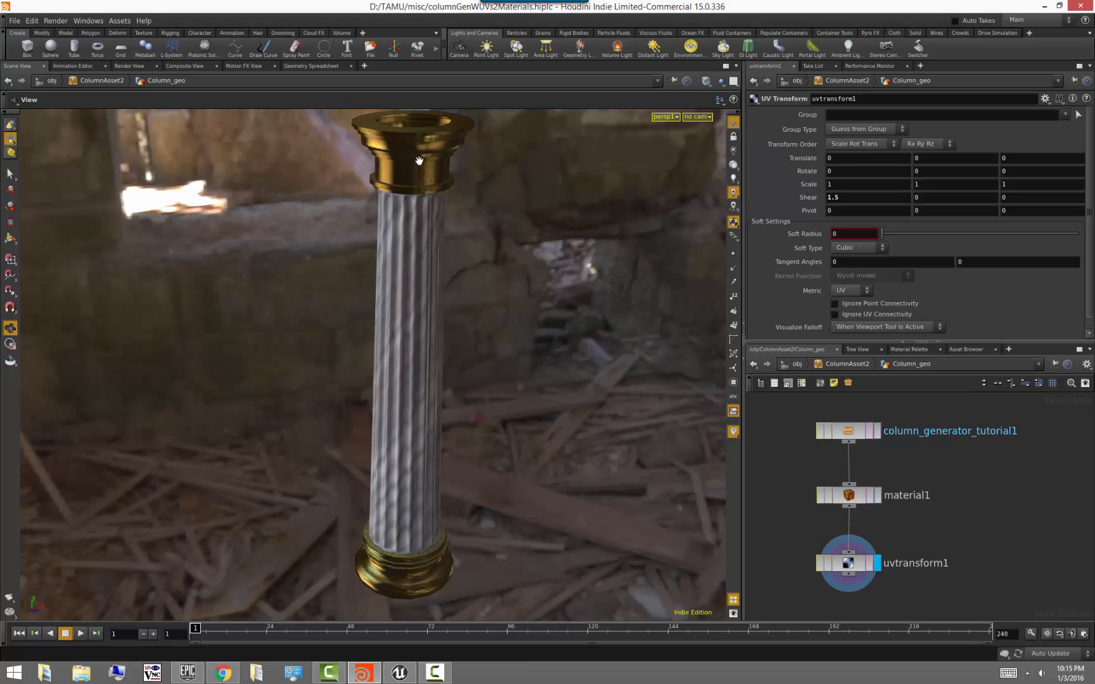
pyautogui.moveTo(525, 359); pyautogui.dragTo(511, 361)
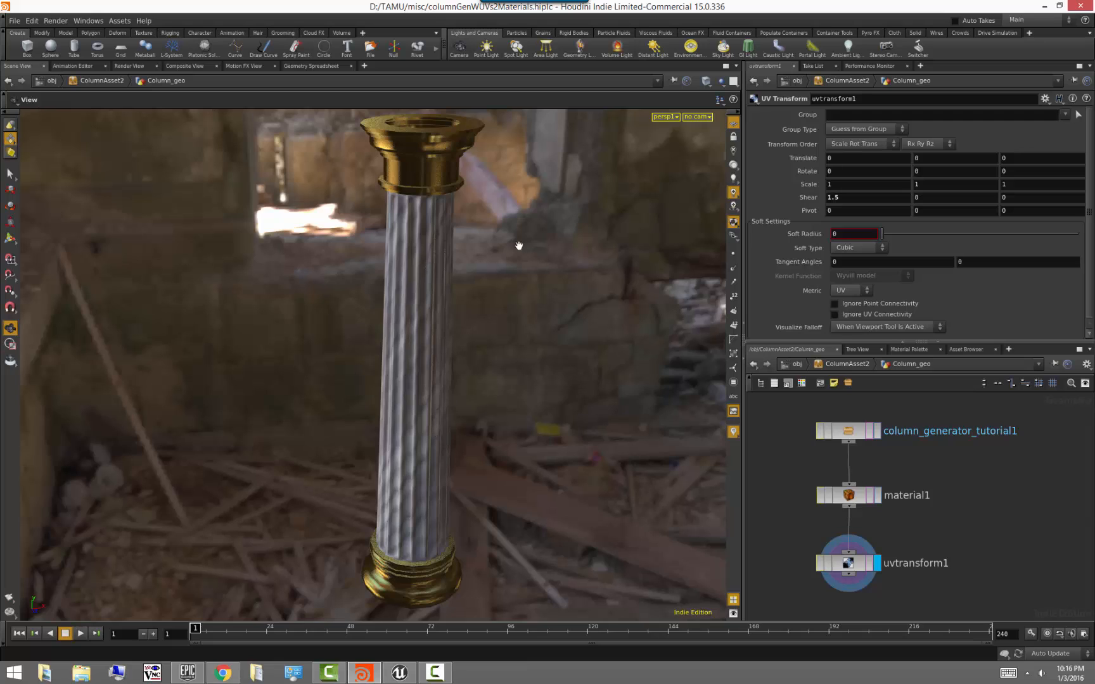
# - Switch the viewport to the UV view and display the output of column_generator_tutorial1 instead of uvtransform1
pyautogui.click(665, 117)
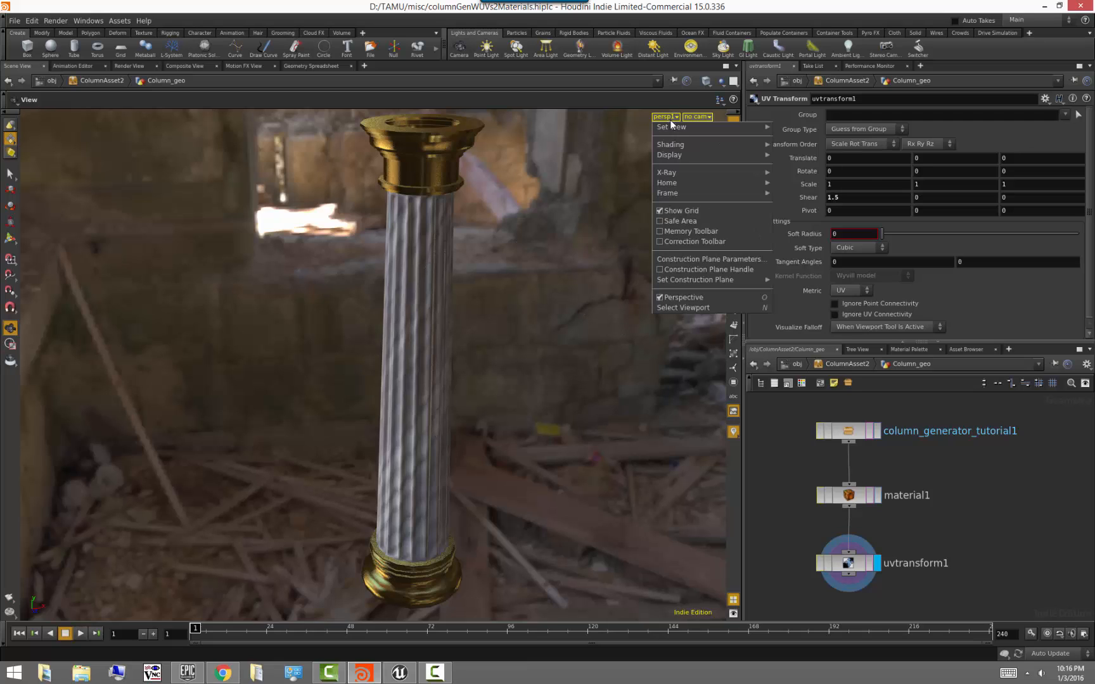
pyautogui.moveTo(750, 127)
pyautogui.click(796, 167)
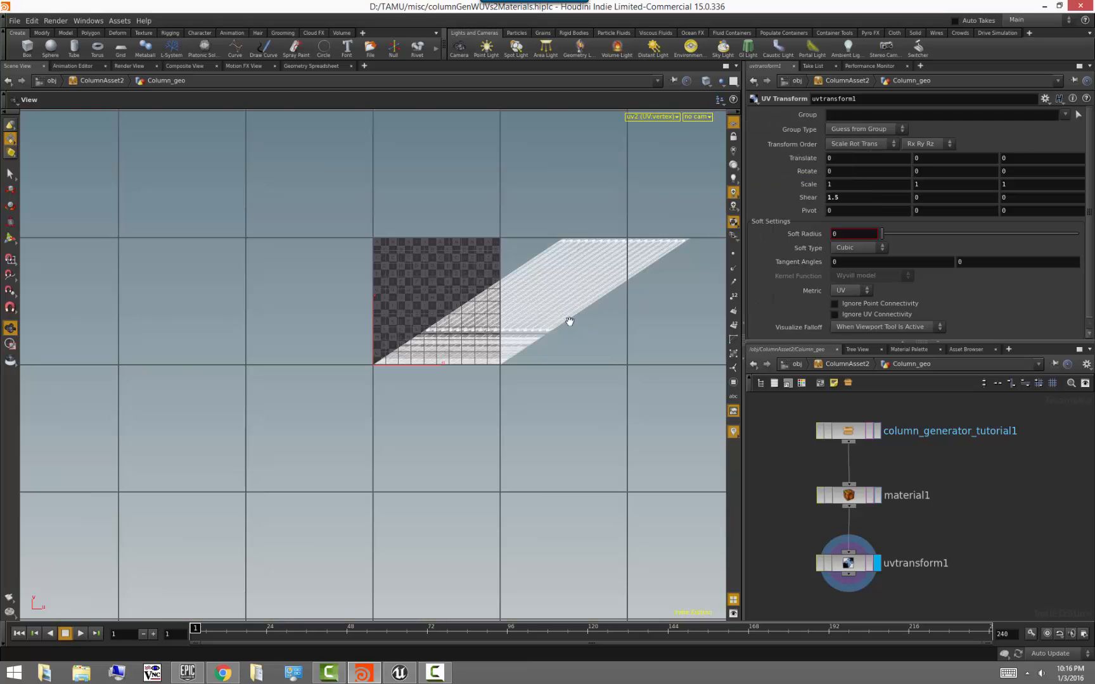
pyautogui.moveTo(504, 278); pyautogui.dragTo(395, 338, button='middle')
pyautogui.moveTo(411, 342); pyautogui.dragTo(670, 391, button='right')
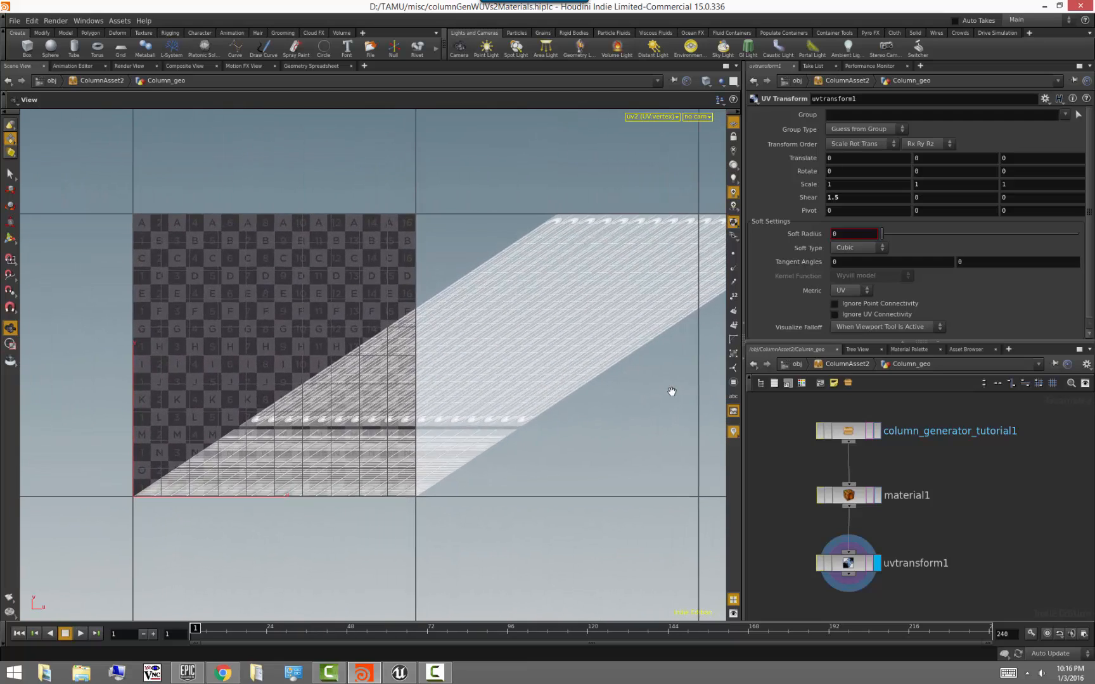
pyautogui.moveTo(571, 385); pyautogui.dragTo(492, 399, button='middle')
pyautogui.click(879, 431)
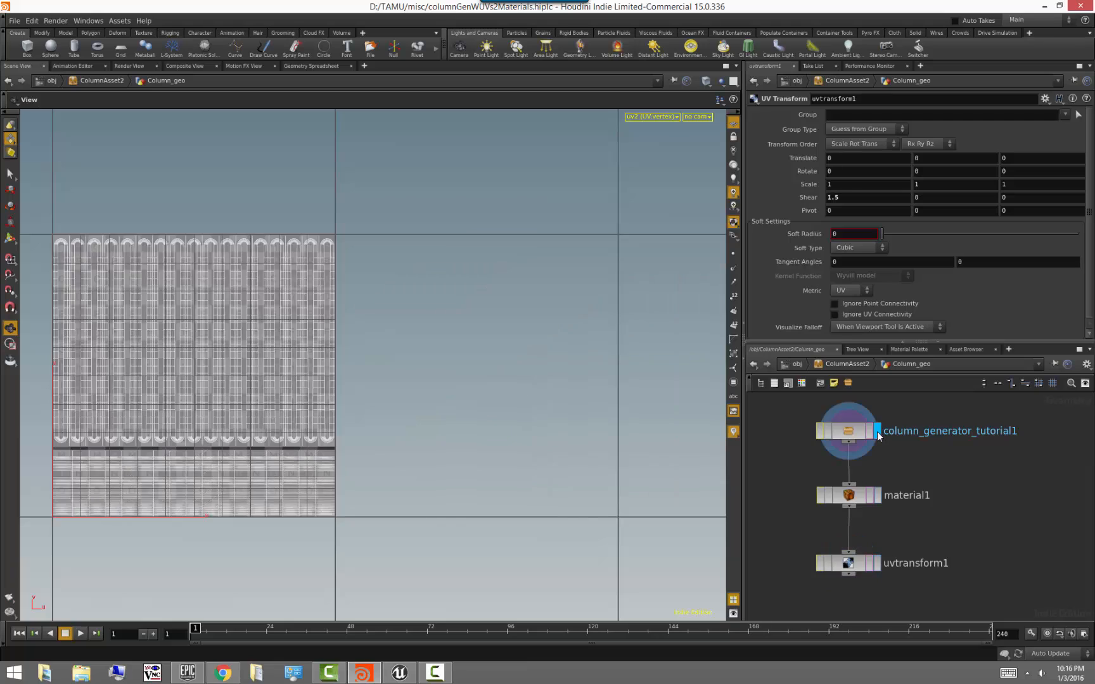
pyautogui.moveTo(425, 403); pyautogui.dragTo(597, 419, button='middle')
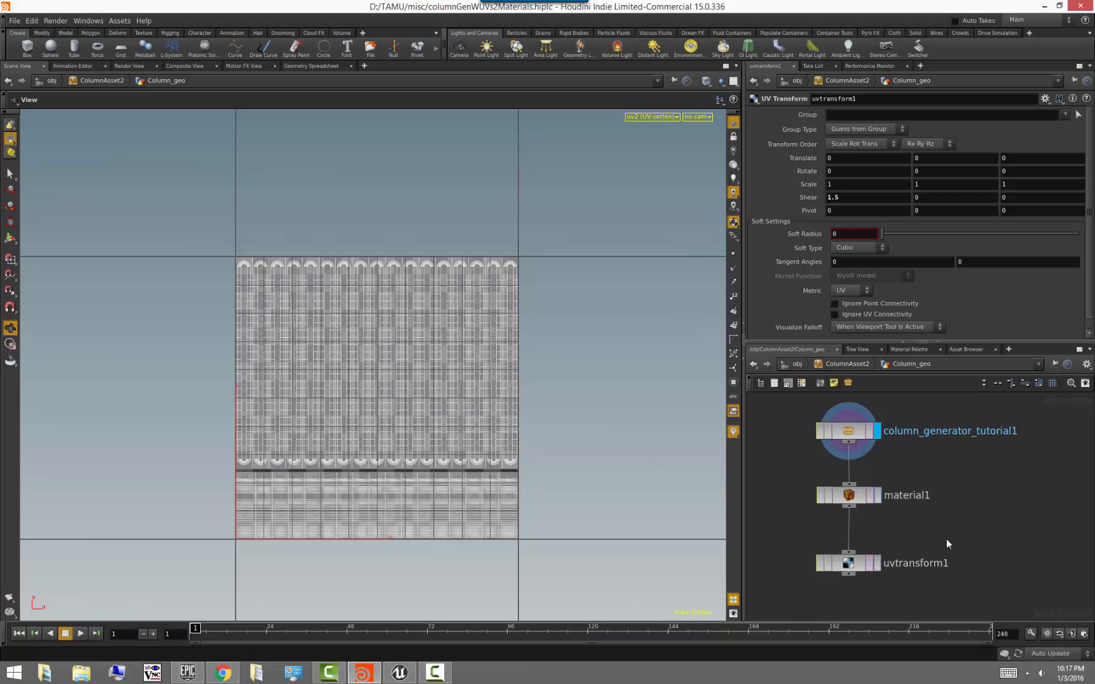
# - Move the material1 and uvtransform1 nodes down to leave free space beneath column_generator_tutorial1
pyautogui.scroll(-3, 944, 526)
pyautogui.moveTo(964, 599); pyautogui.dragTo(865, 557)
pyautogui.click(955, 482)
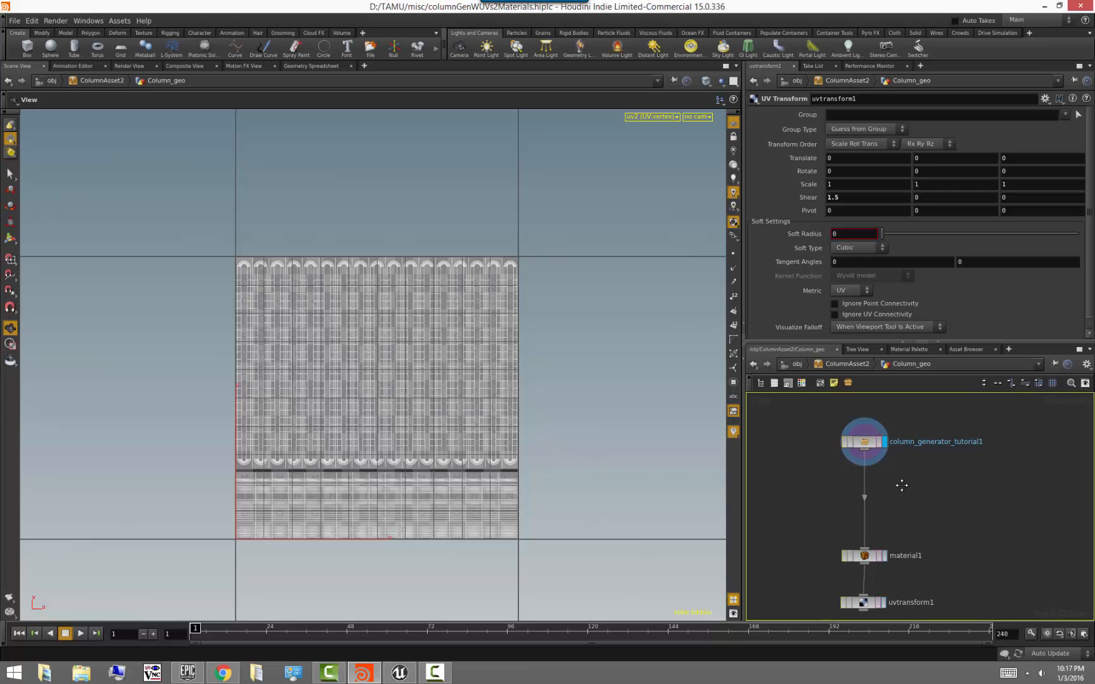
pyautogui.moveTo(902, 484); pyautogui.dragTo(868, 395, button='middle')
pyautogui.moveTo(893, 569); pyautogui.dragTo(839, 539)
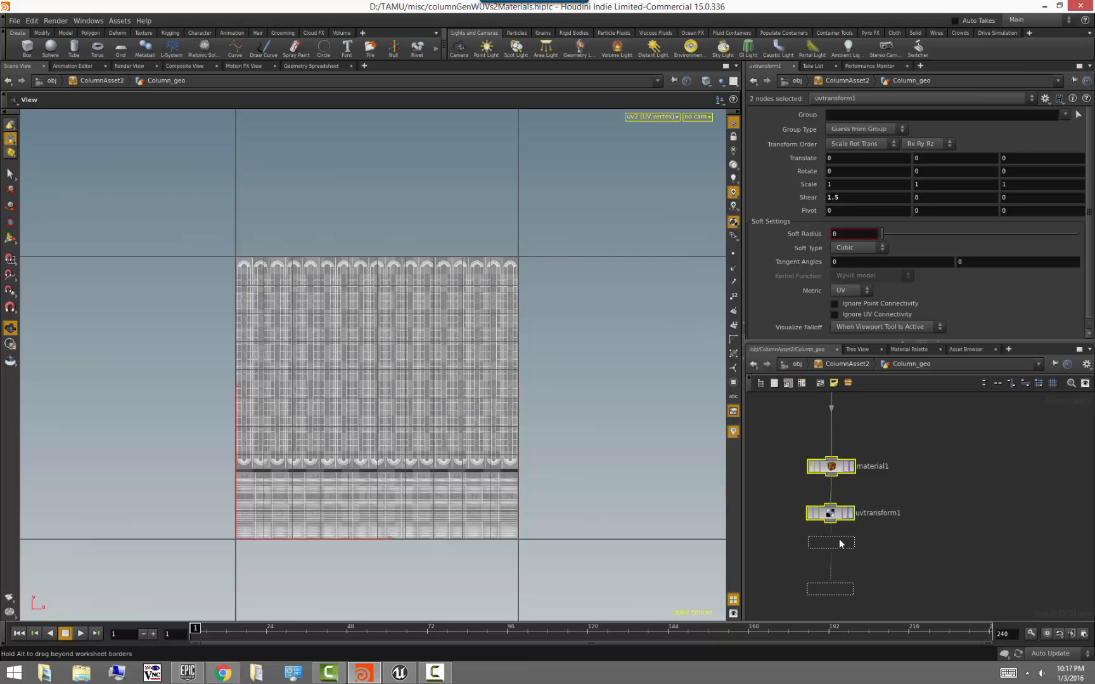
pyautogui.click(874, 430)
pyautogui.moveTo(875, 430); pyautogui.dragTo(887, 530, button='middle')
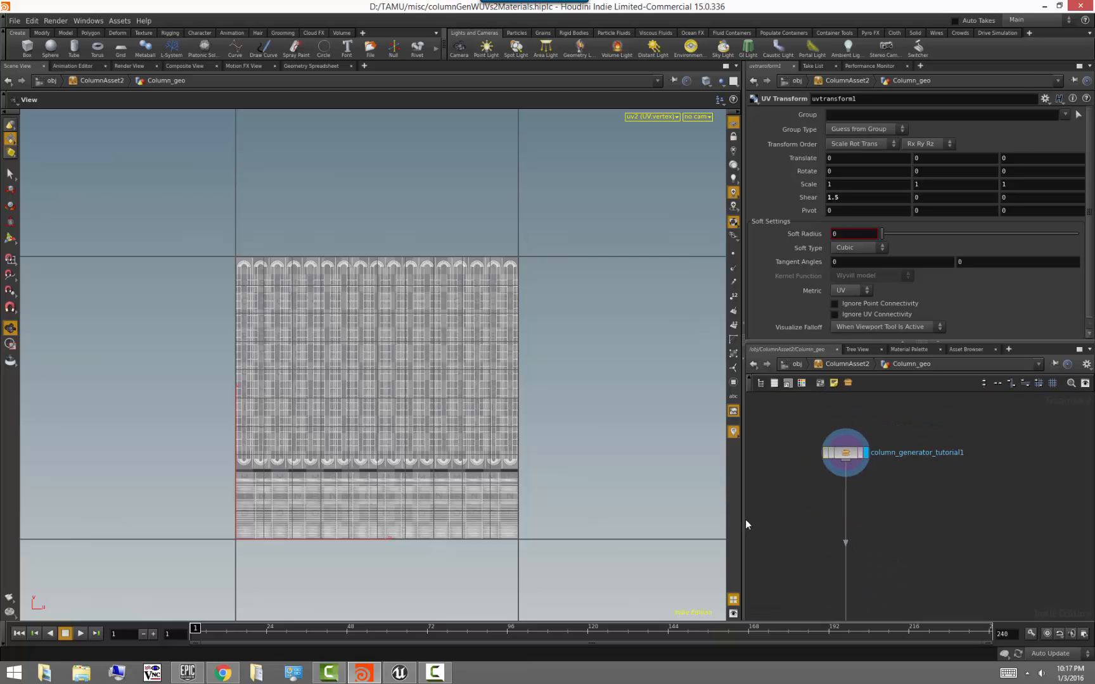
# - Enlarge the network editor by making its pane both wider and taller
pyautogui.moveTo(745, 519); pyautogui.dragTo(604, 519)
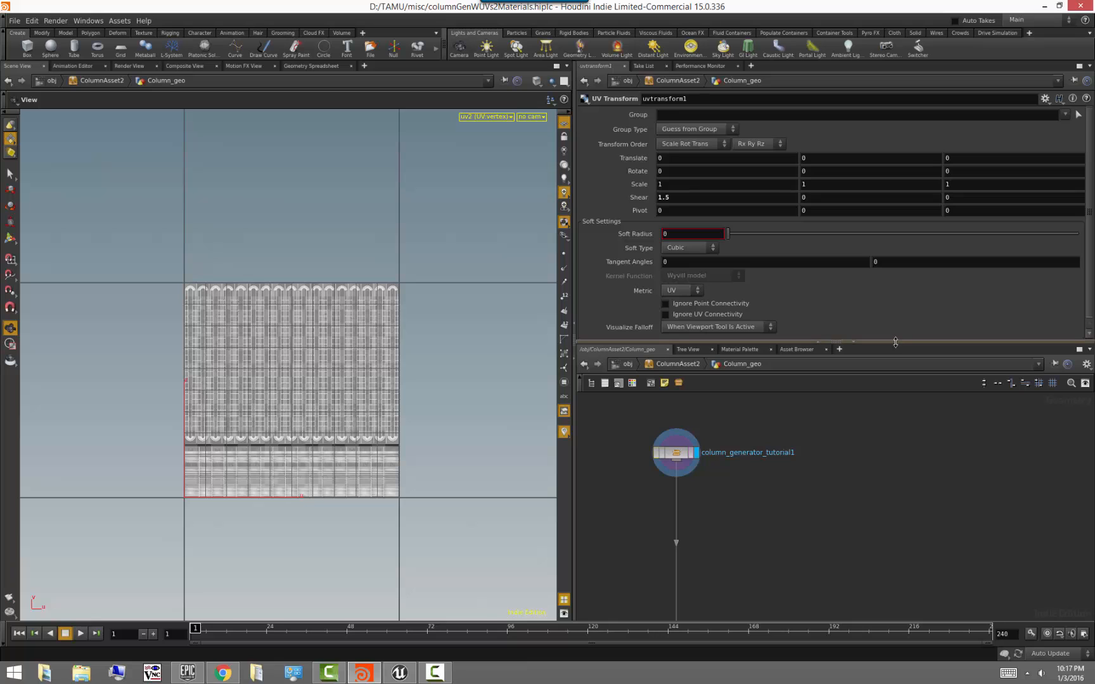
pyautogui.moveTo(895, 343); pyautogui.dragTo(895, 232)
pyautogui.moveTo(855, 505); pyautogui.dragTo(866, 435, button='middle')
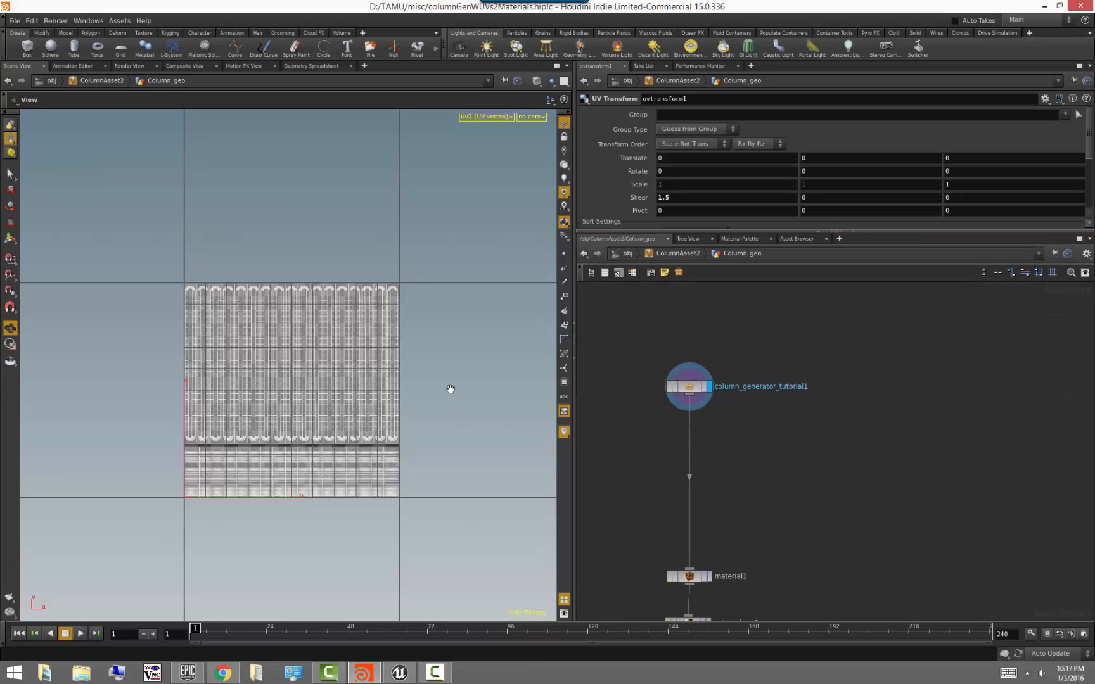
pyautogui.scroll(2, 395, 436)
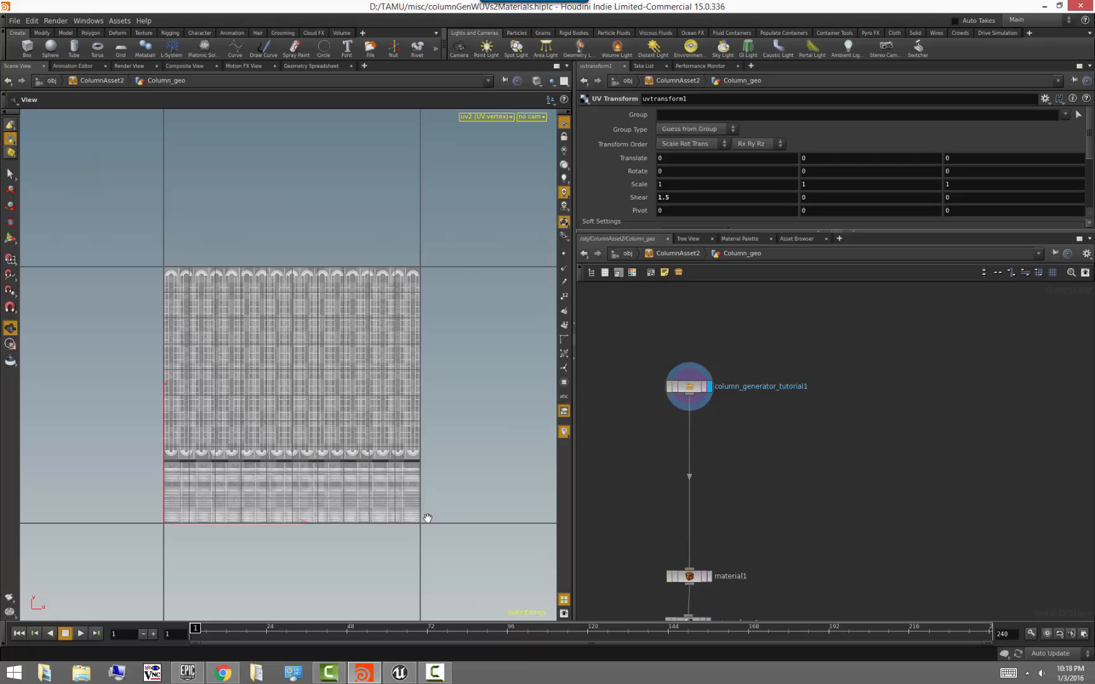
# - Split the viewport into two views side by side and set the first one to Perspective
pyautogui.click(563, 81)
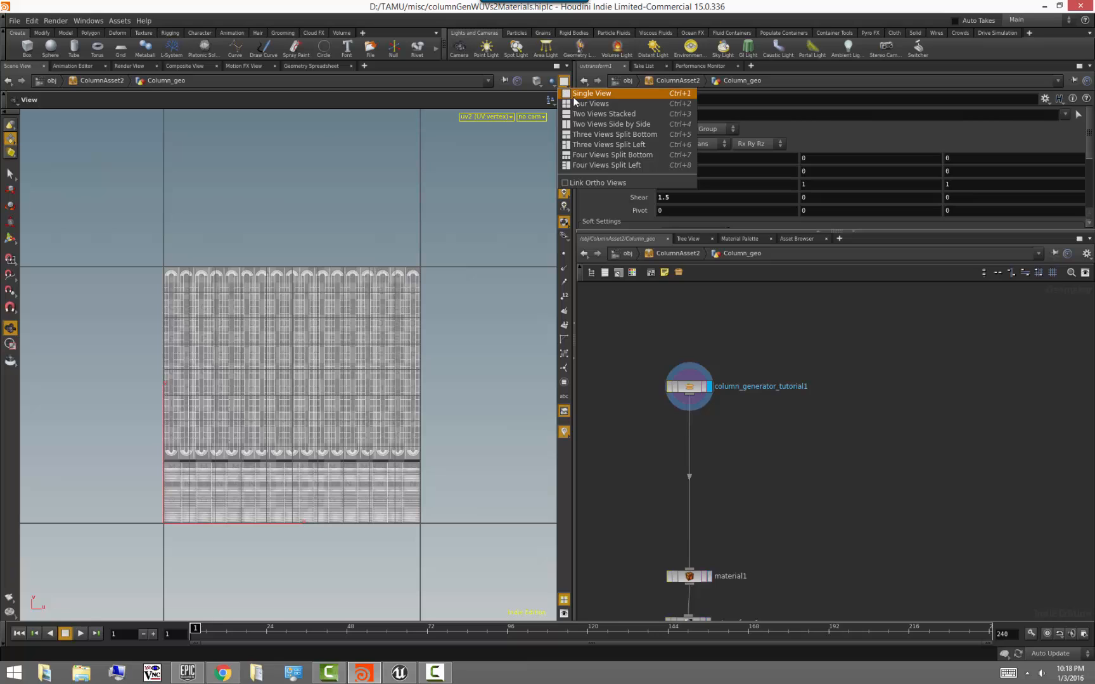
pyautogui.click(594, 124)
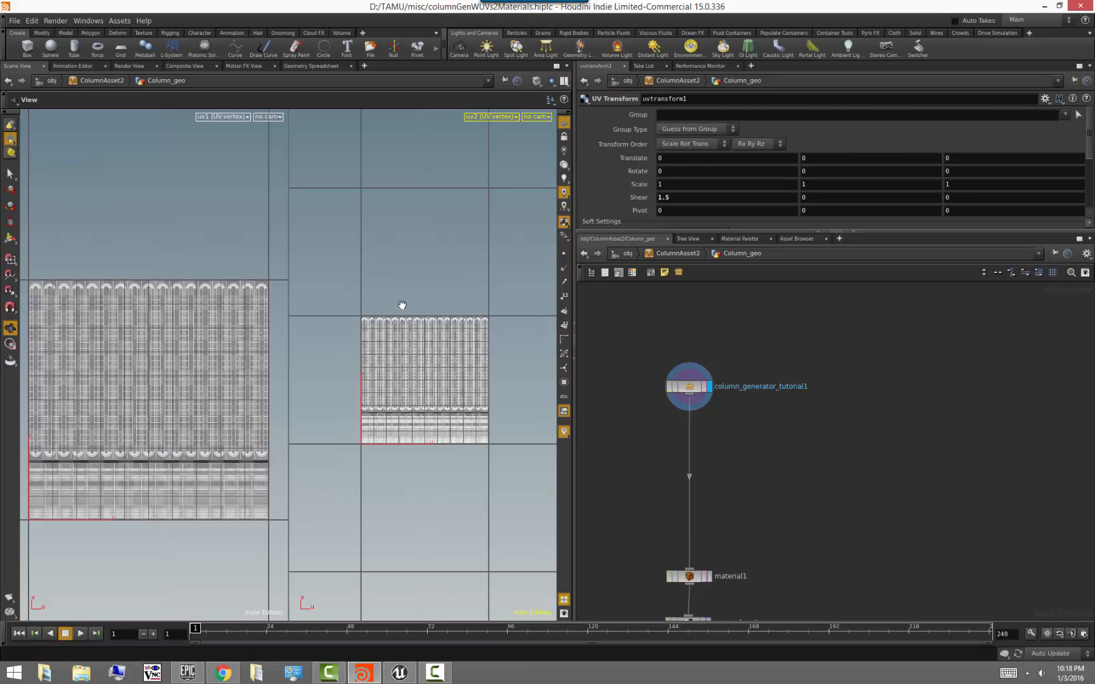
pyautogui.click(221, 117)
pyautogui.click(339, 128)
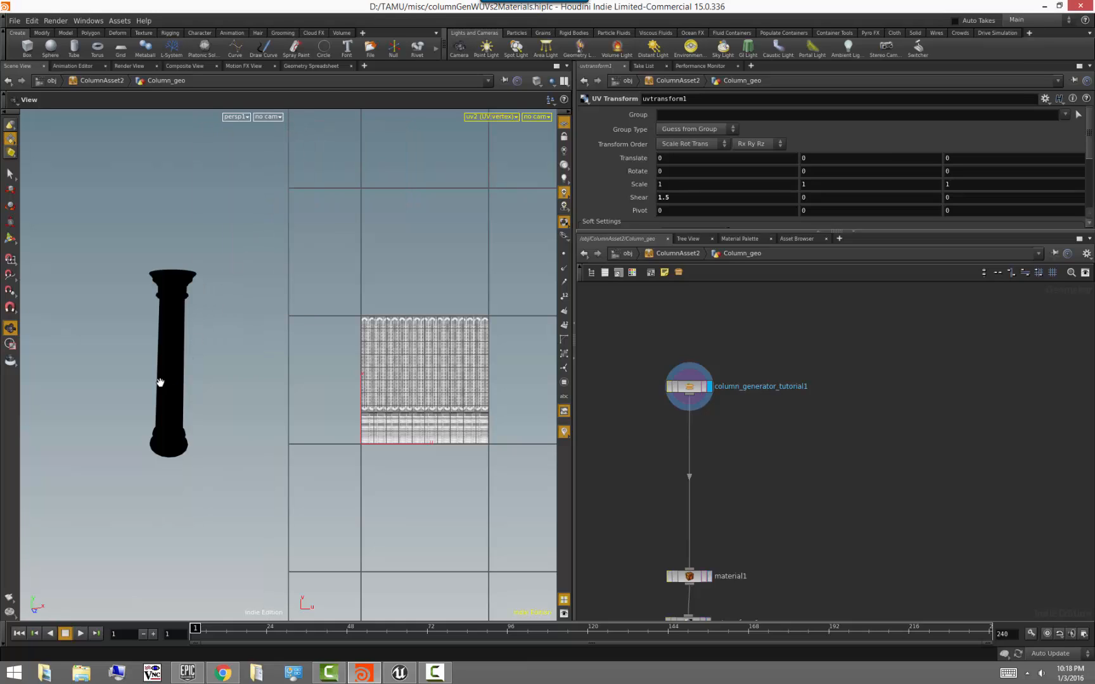
pyautogui.moveTo(127, 382); pyautogui.dragTo(184, 380)
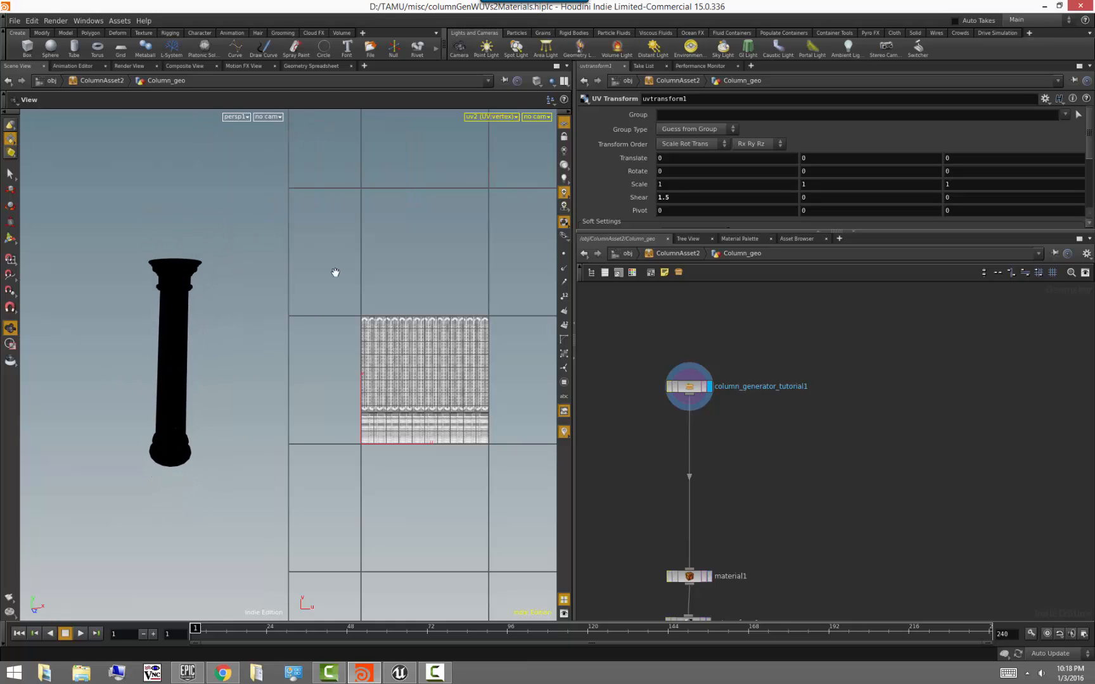
# - Set the second view to Perspective as well and frame the whole column in it
pyautogui.click(512, 118)
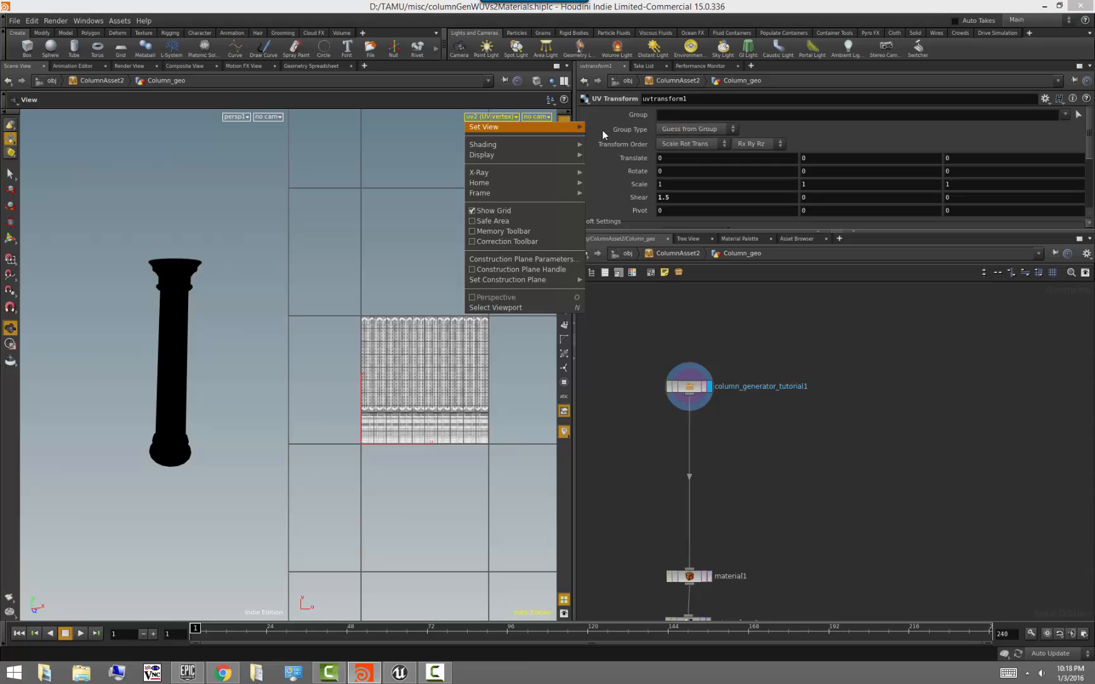
pyautogui.click(603, 134)
pyautogui.hotkey('space', 'h')
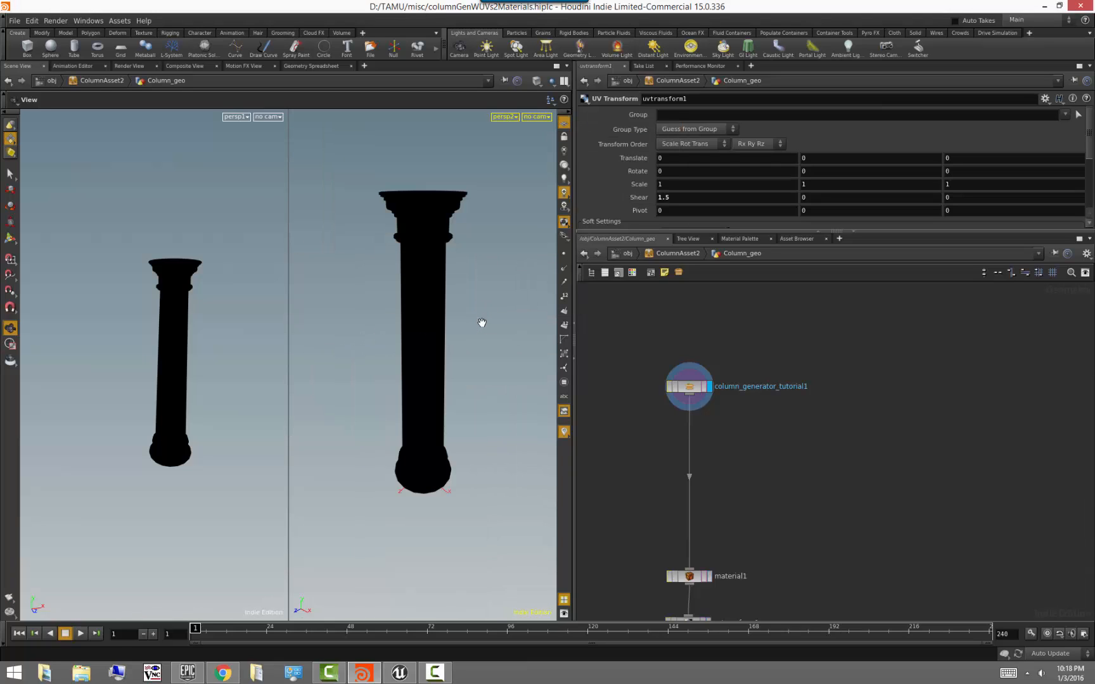
pyautogui.moveTo(496, 333)
pyautogui.mouseDown()
pyautogui.moveTo(465, 333)
pyautogui.moveTo(454, 318)
pyautogui.moveTo(489, 342)
pyautogui.mouseUp()
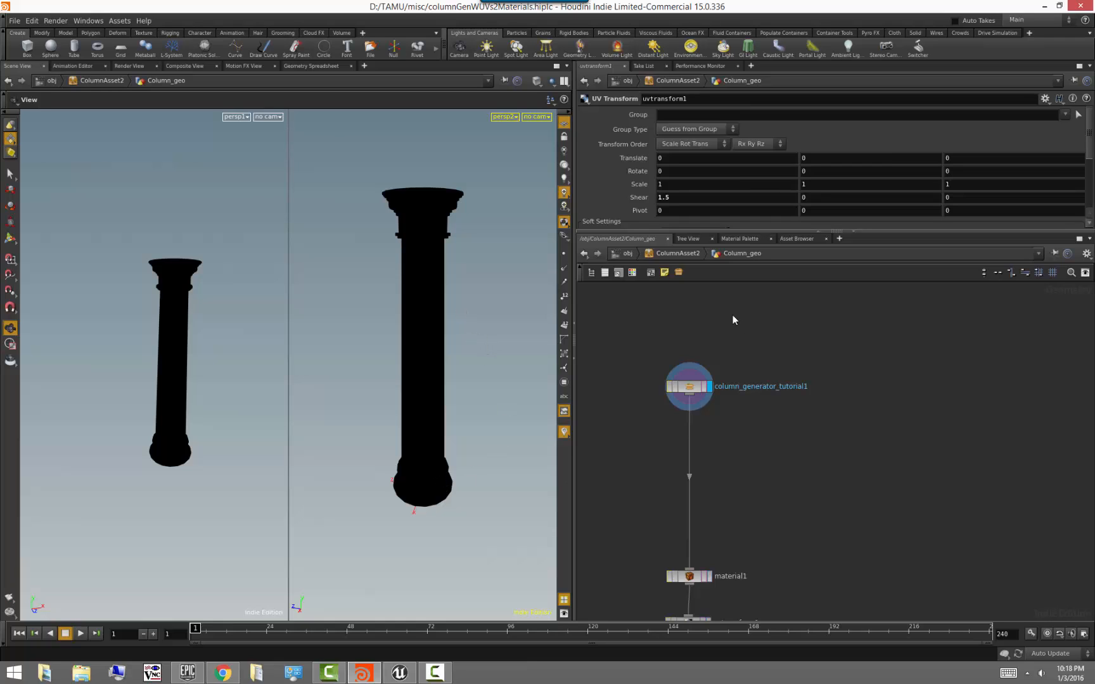
# - Go up to the object level and reapply high-quality lighting in both perspective views, closing the Display Options
pyautogui.click(626, 253)
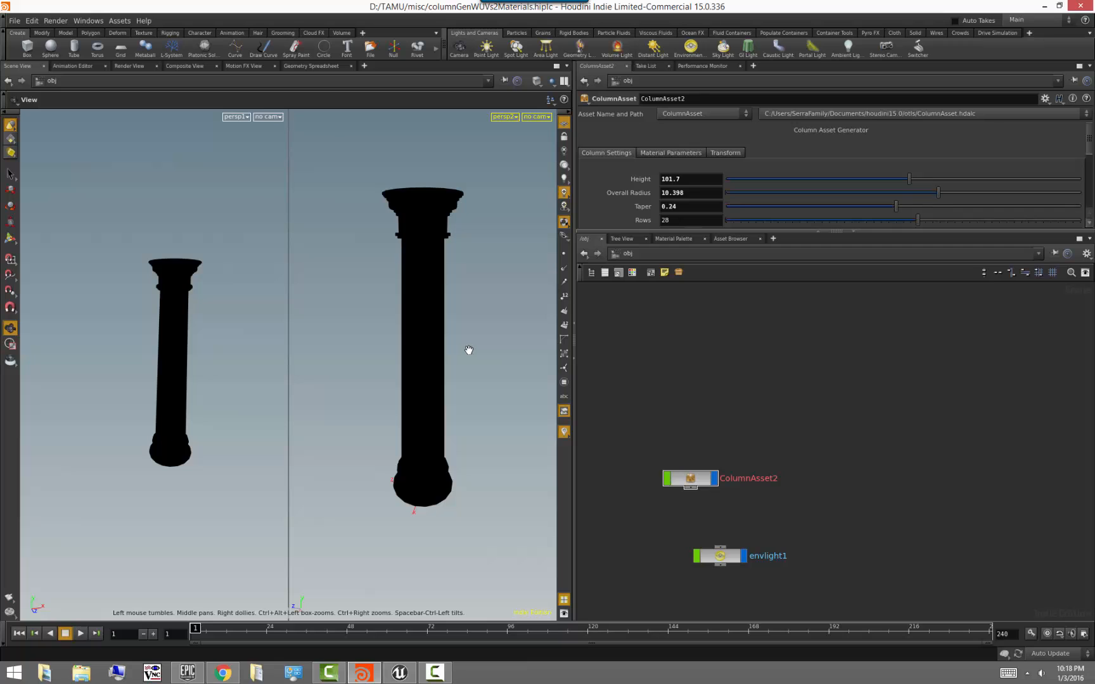
pyautogui.press('d')
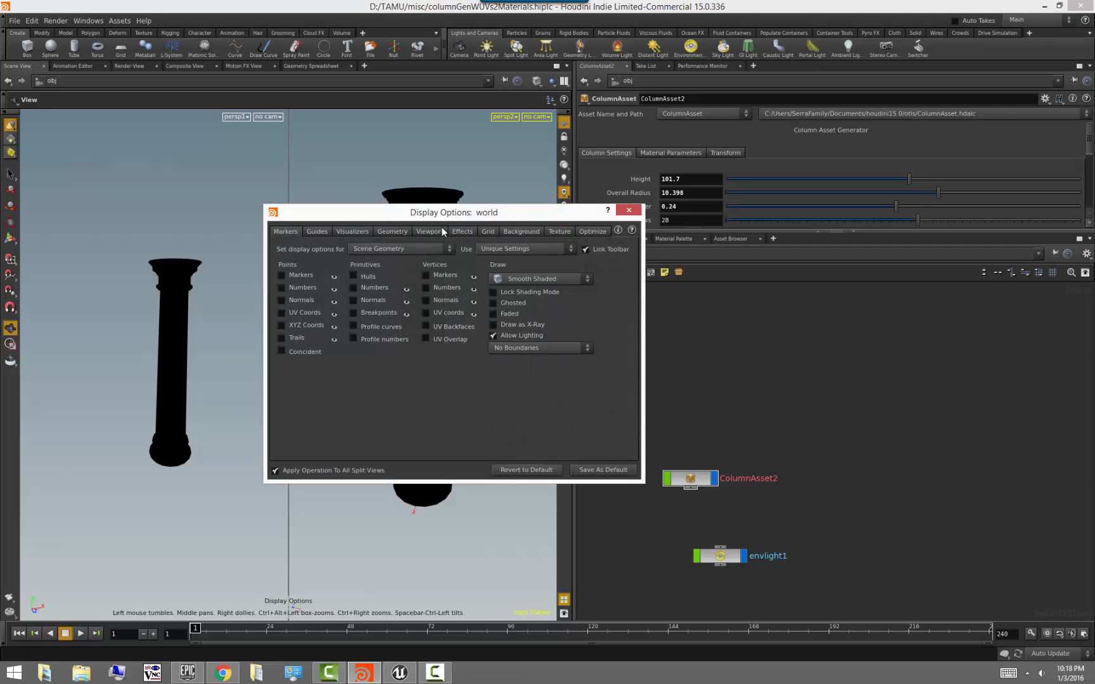
pyautogui.click(442, 230)
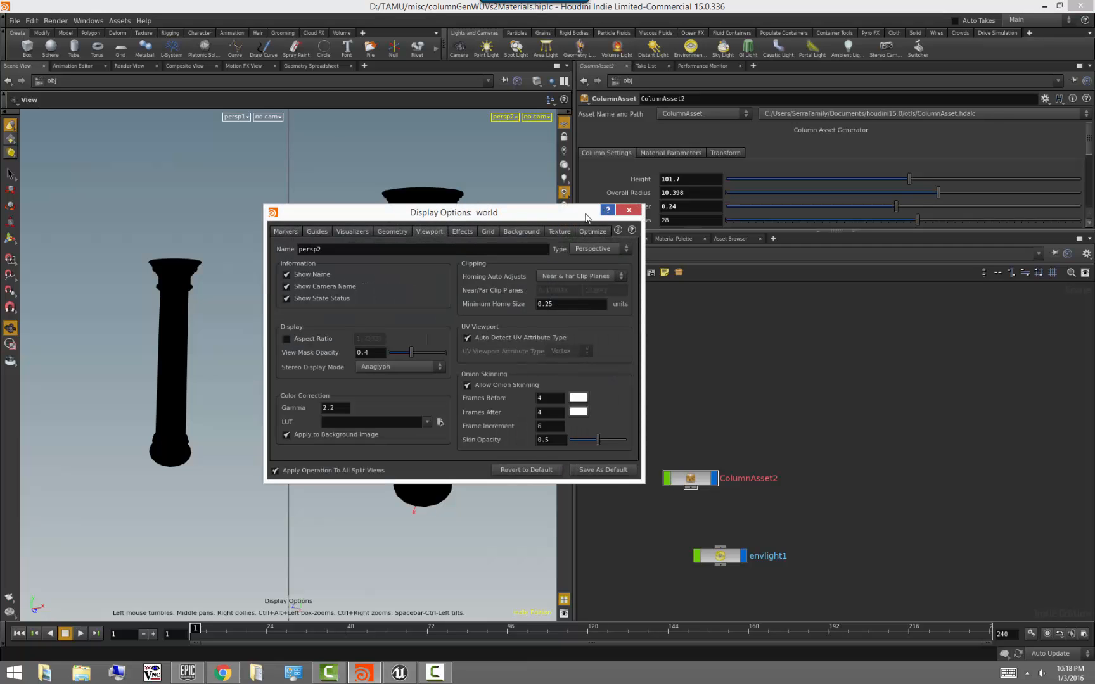
pyautogui.moveTo(346, 217); pyautogui.dragTo(717, 256)
pyautogui.click(563, 206)
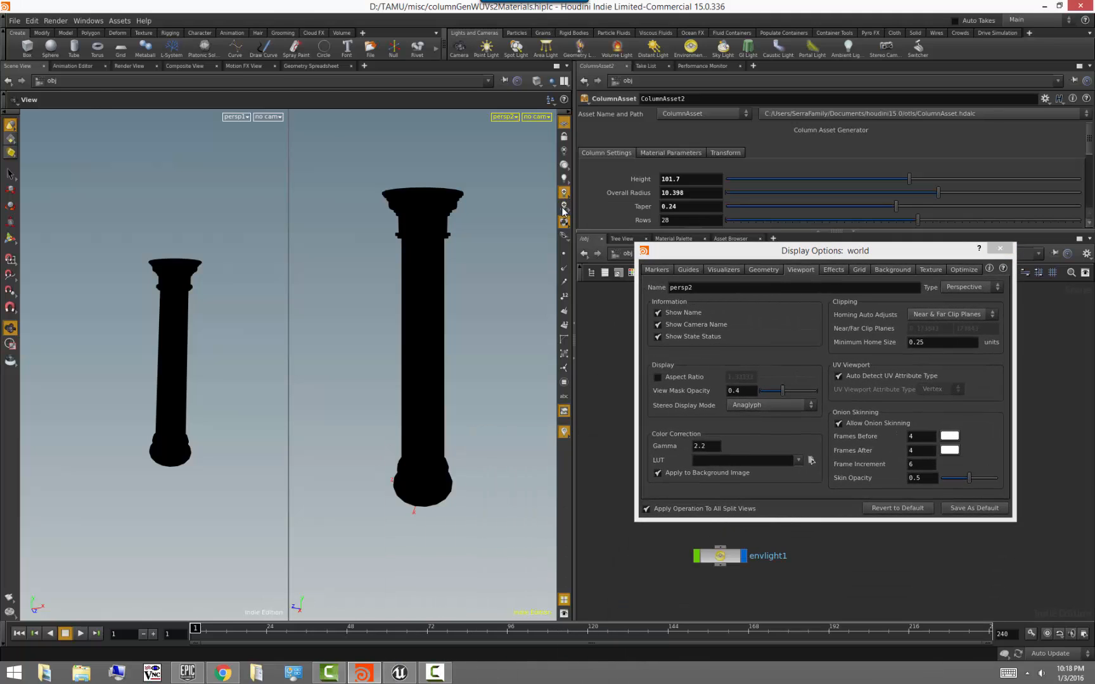
pyautogui.click(565, 191)
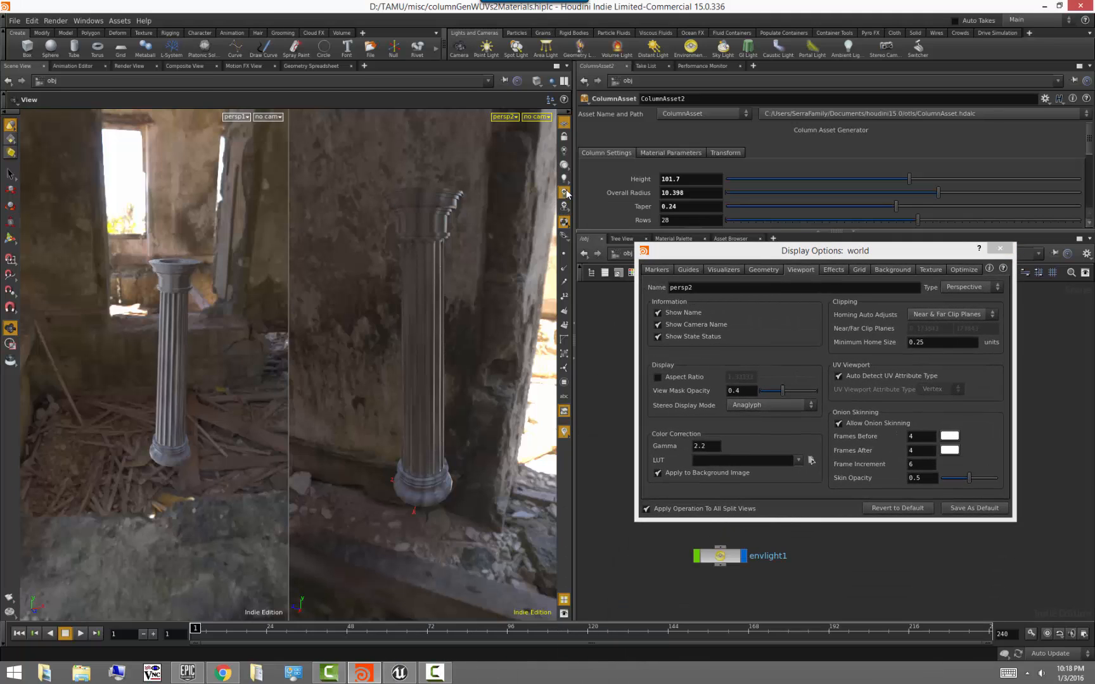
pyautogui.click(999, 248)
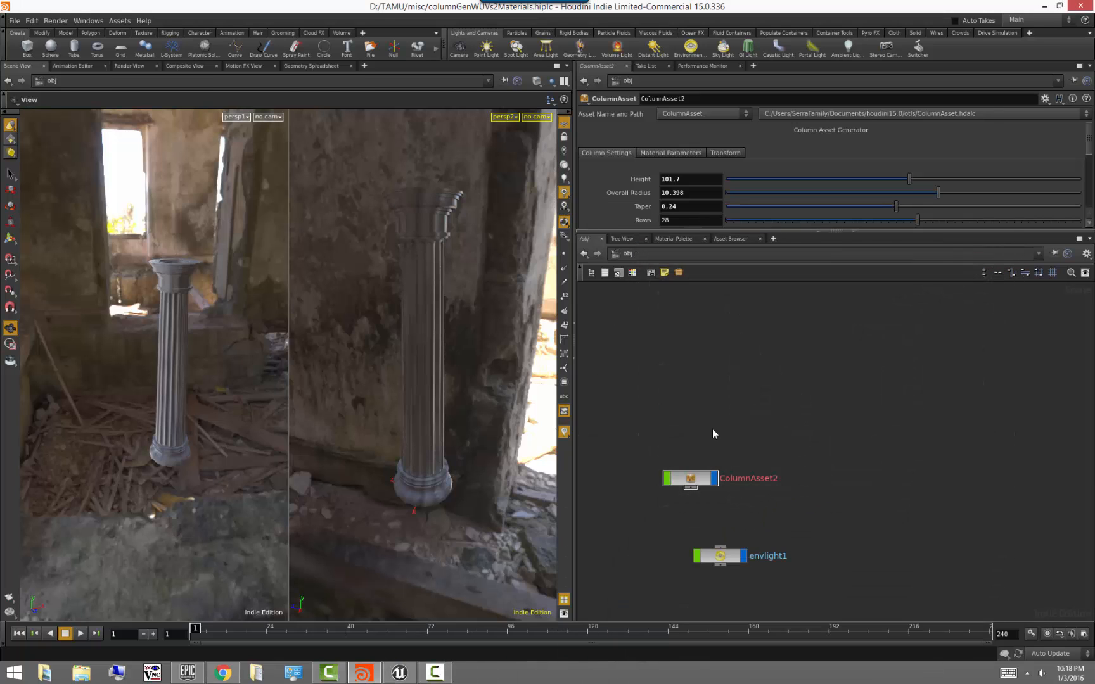
# - Reopen the Column_geo network inside ColumnAsset2 and display the output of material1
pyautogui.doubleClick(691, 479)
pyautogui.doubleClick(691, 474)
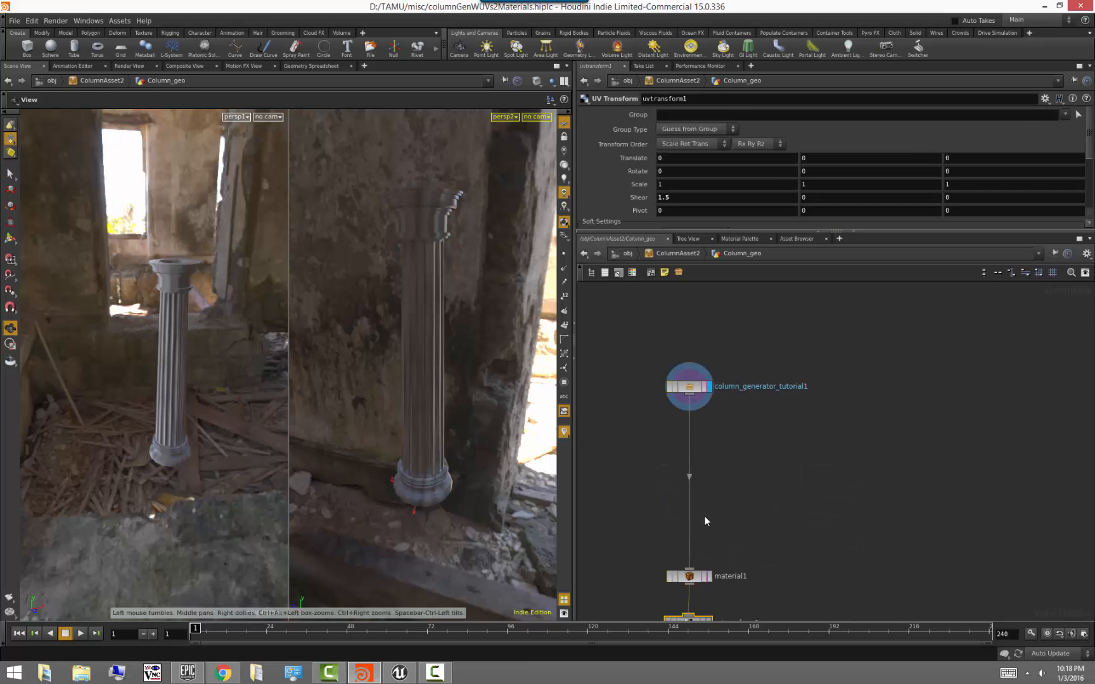
pyautogui.click(702, 519)
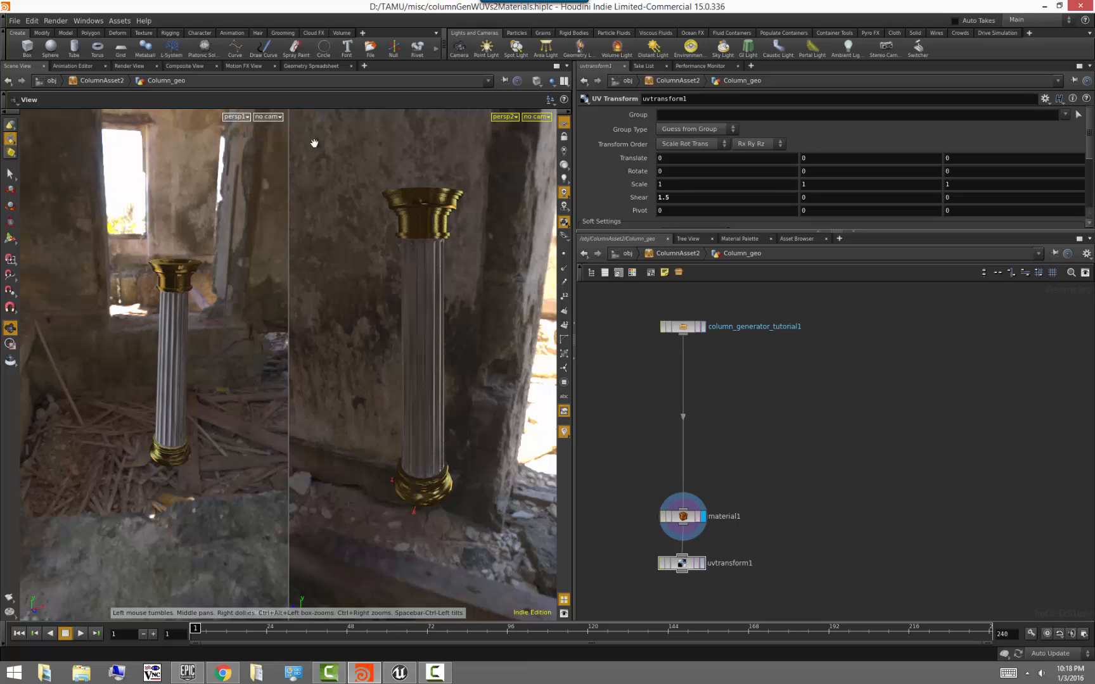
# - Switch the first view to the UV viewport, frame the UV layout, and turn the column in the perspective view
pyautogui.click(241, 117)
pyautogui.moveTo(244, 130)
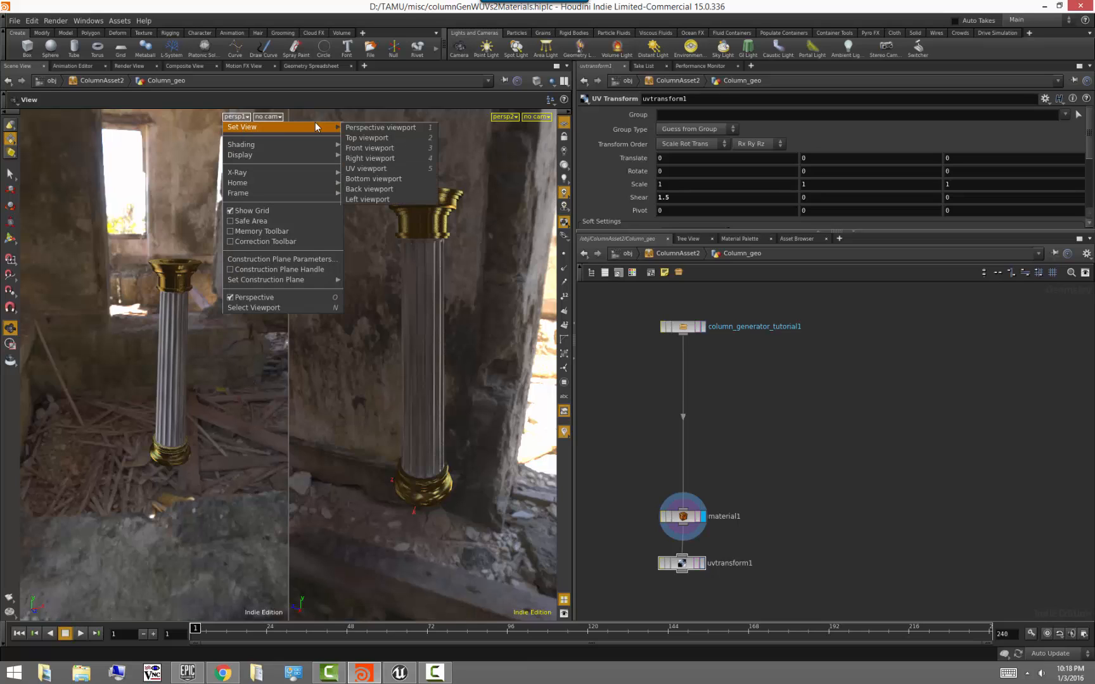
pyautogui.click(371, 169)
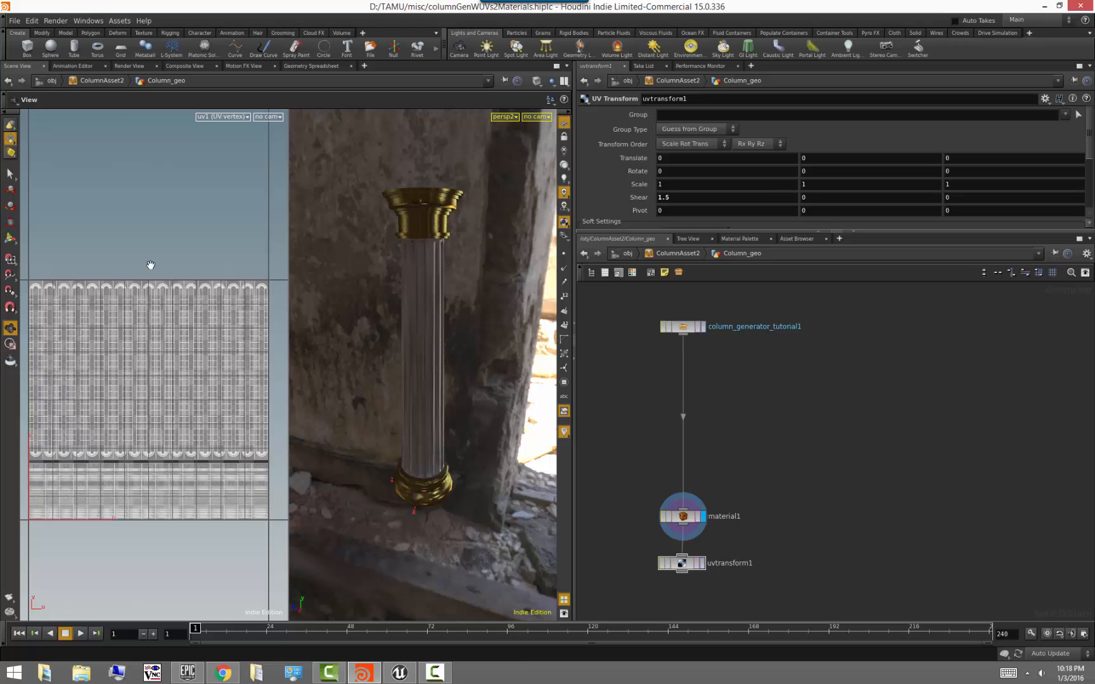
pyautogui.moveTo(151, 264); pyautogui.dragTo(181, 200, button='middle')
pyautogui.scroll(-2, 159, 191)
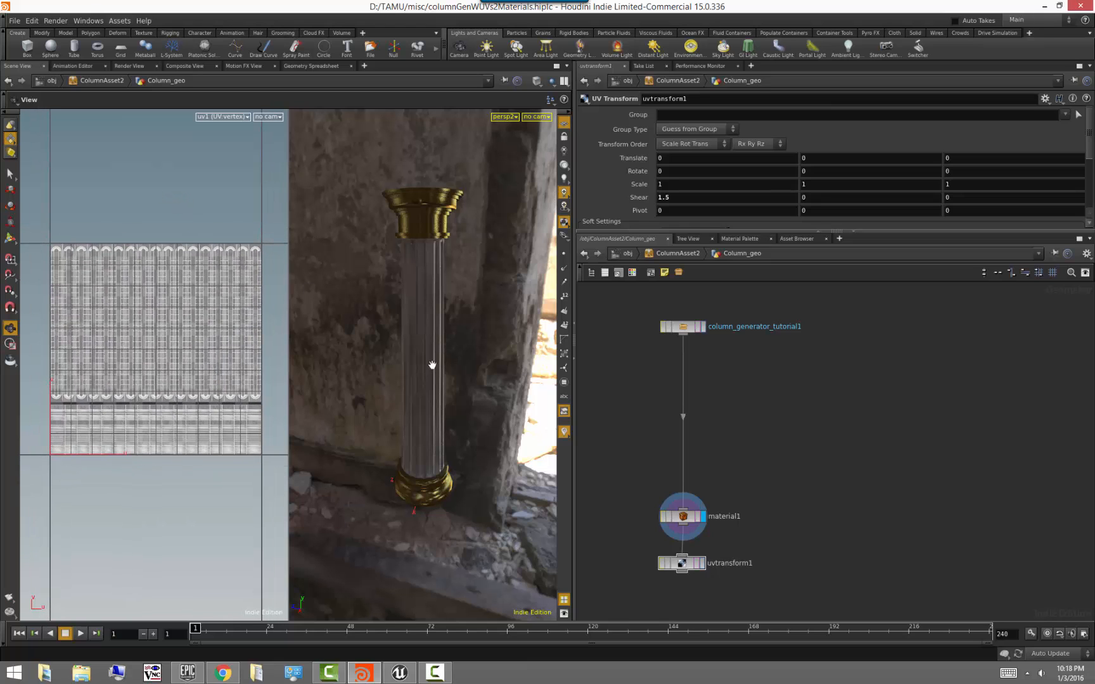
pyautogui.moveTo(441, 372); pyautogui.dragTo(364, 383)
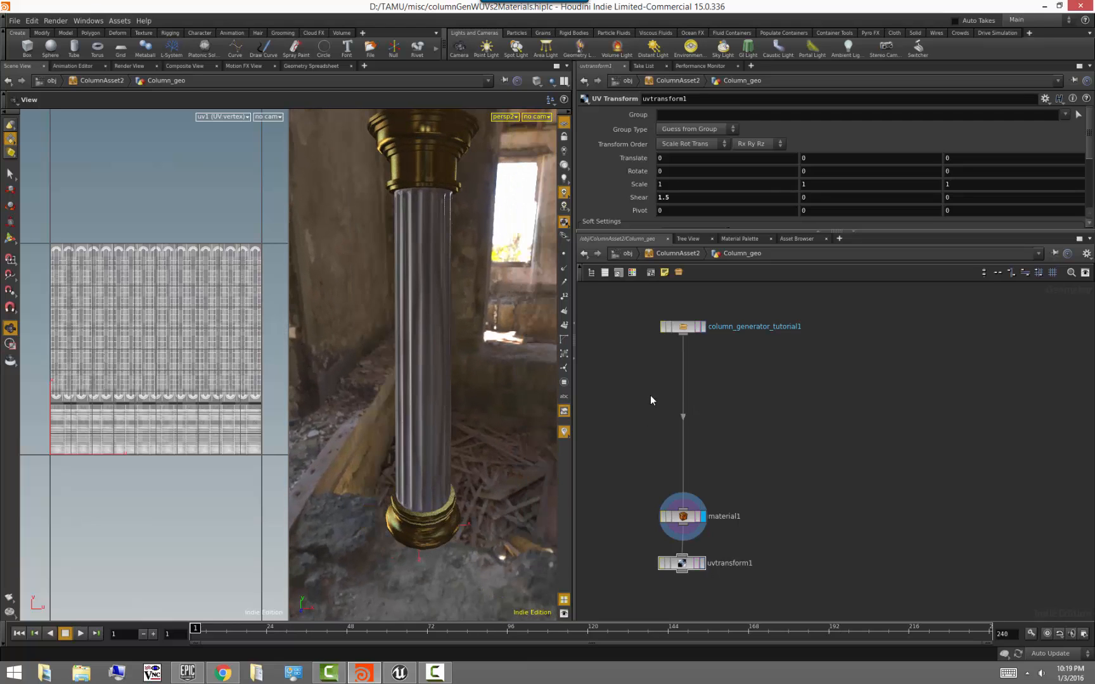
# - Display the output of uvtransform1 and frame its whole sheared UV layout in the UV view
pyautogui.click(701, 562)
pyautogui.moveTo(506, 469); pyautogui.dragTo(456, 487)
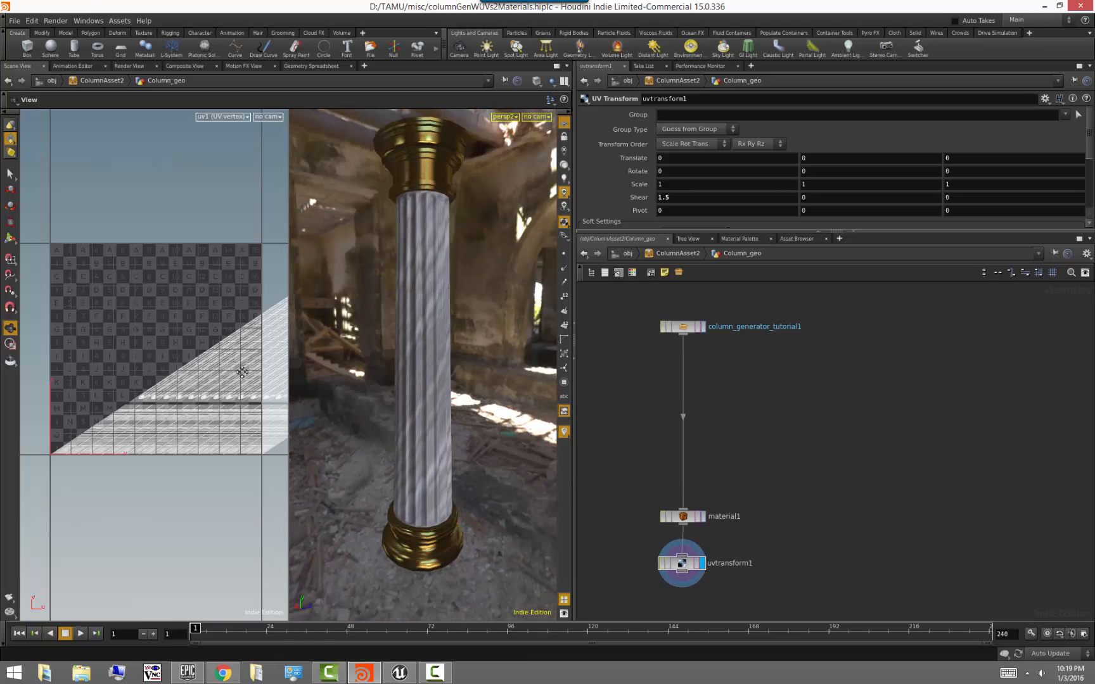
pyautogui.moveTo(242, 372); pyautogui.dragTo(158, 378, button='middle')
pyautogui.scroll(-5, 158, 379)
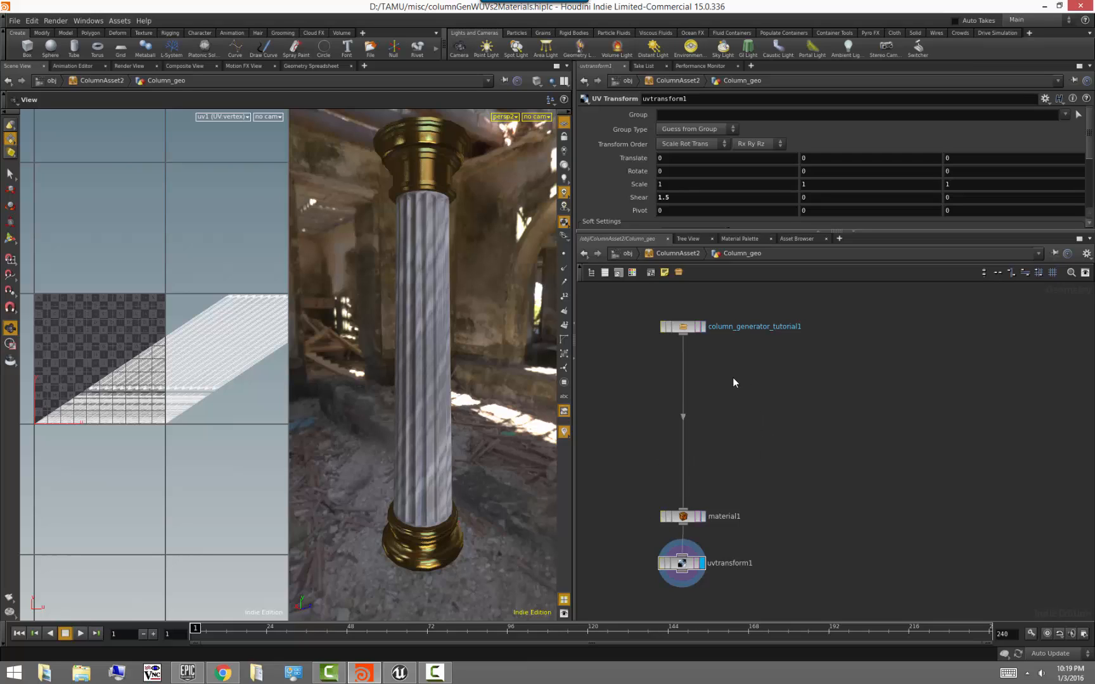
# - Allow editing of the contents of column_generator_tutorial1 and open its network at the UV transform nodes
pyautogui.rightClick(679, 326)
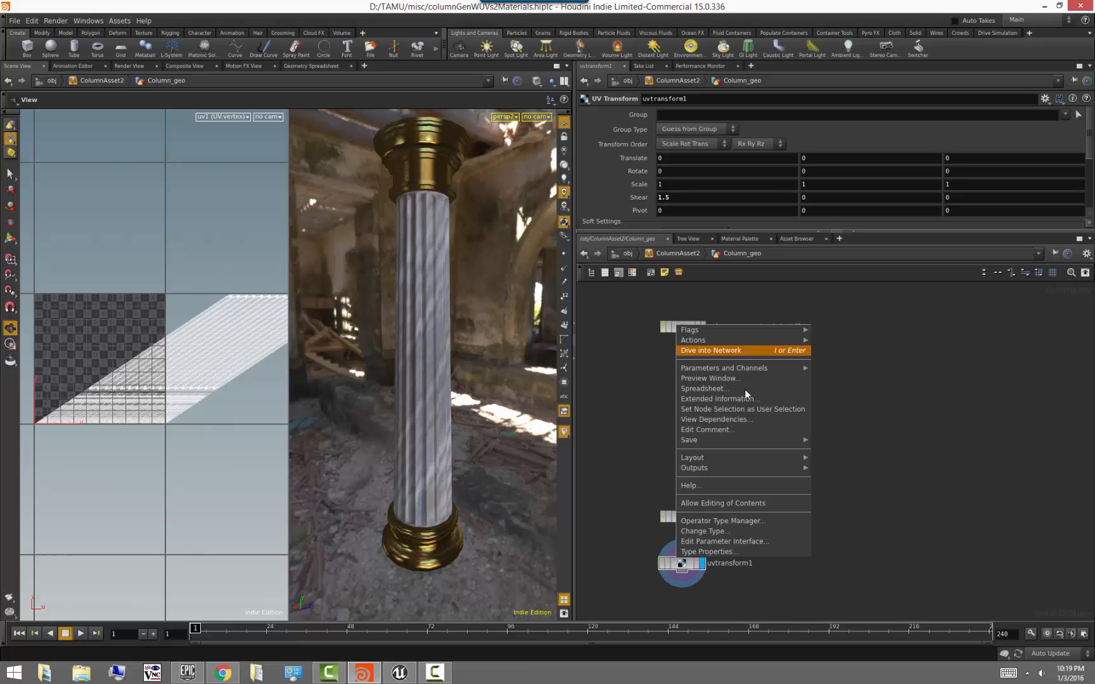
pyautogui.click(758, 503)
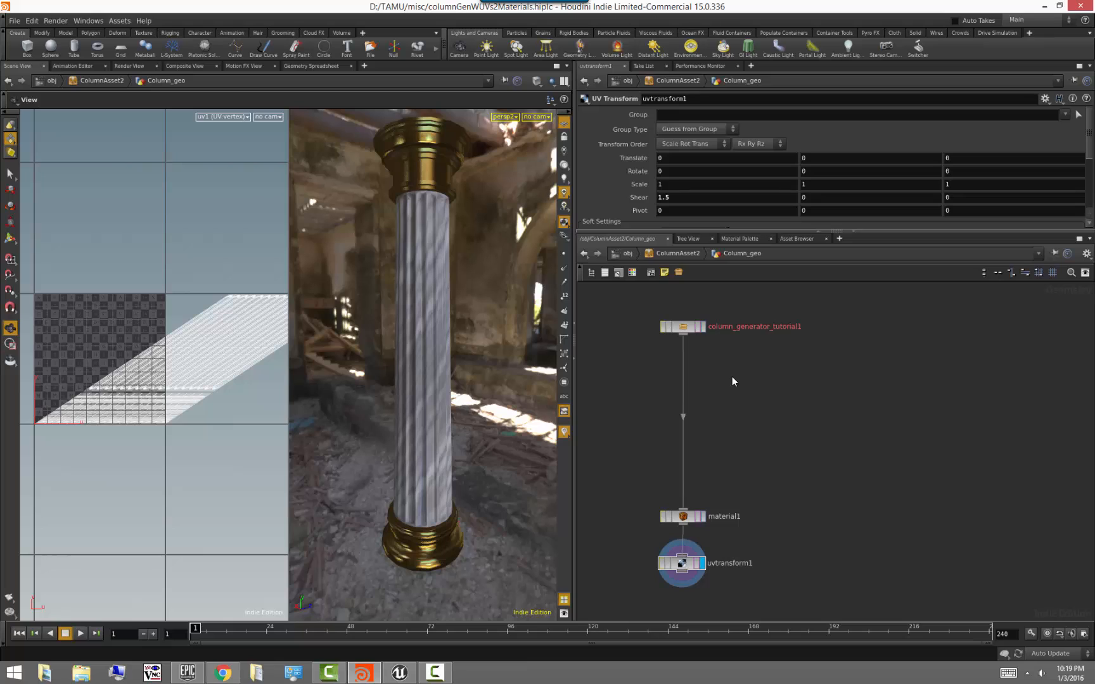
pyautogui.doubleClick(685, 328)
pyautogui.moveTo(669, 327); pyautogui.dragTo(795, 483, button='middle')
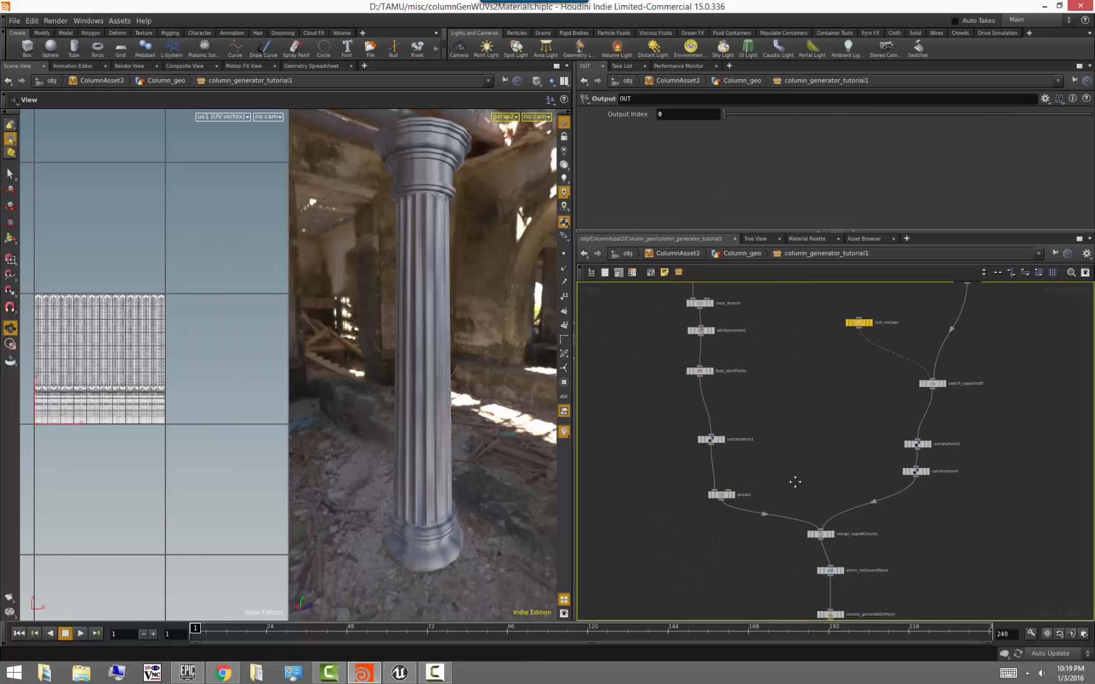
pyautogui.scroll(2, 794, 482)
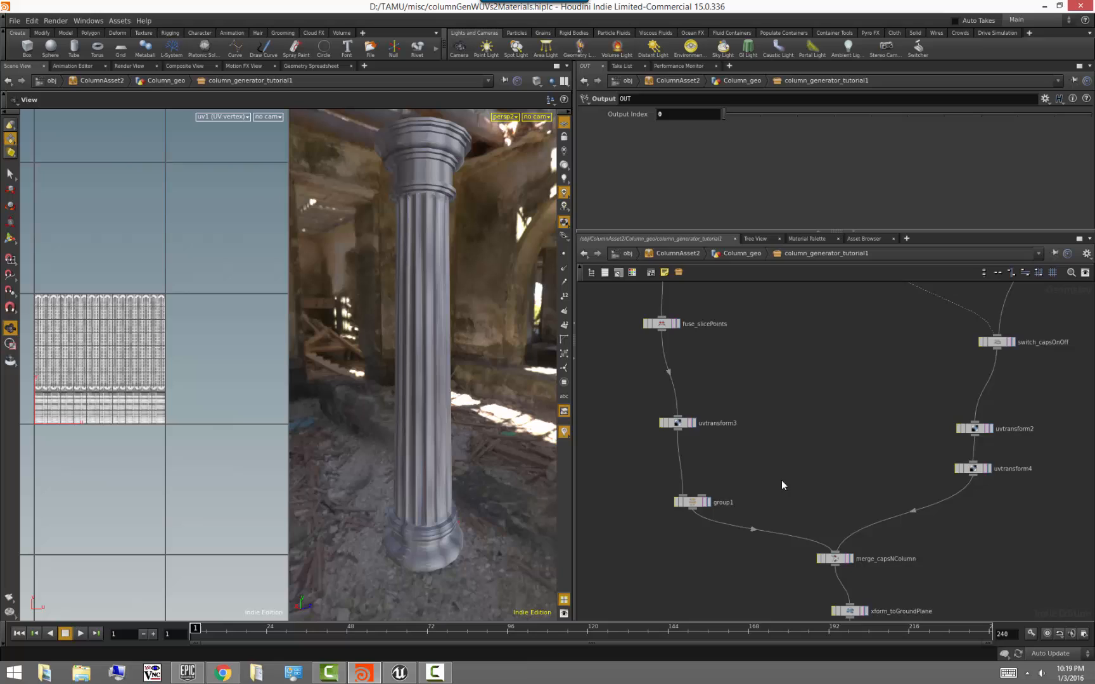
# - Bypass uvtransform3 on the shaft branch, comparing the UVs with it on and off, and bypass uvtransform2 and uvtransform4 on the caps branch
pyautogui.click(661, 424)
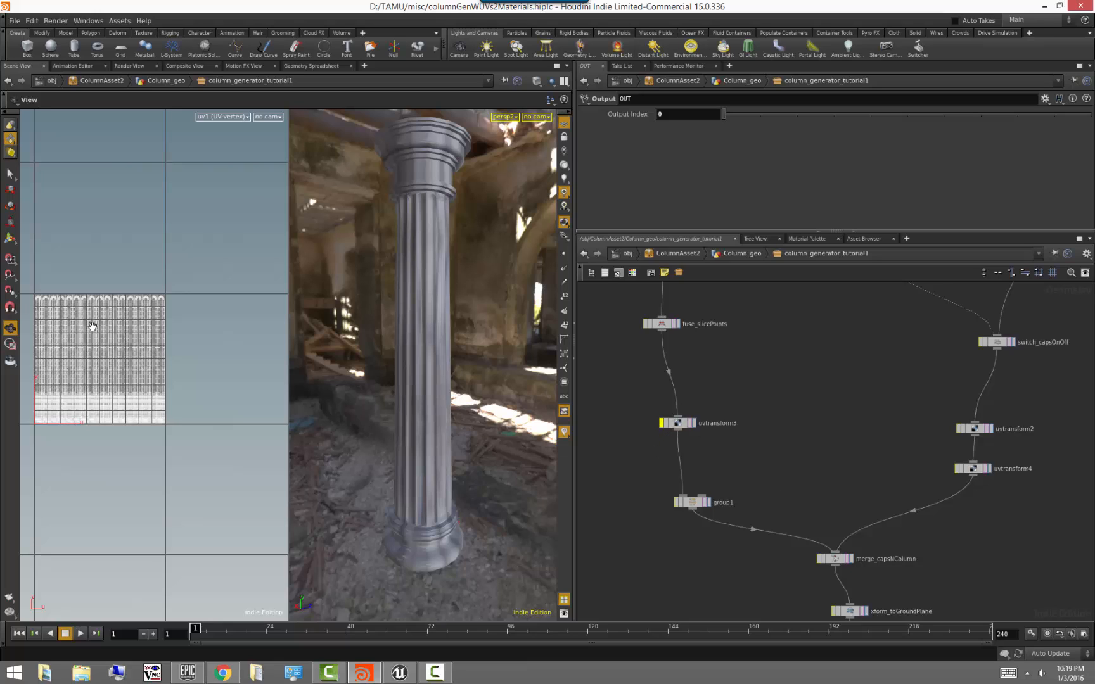
pyautogui.click(661, 424)
pyautogui.click(661, 423)
pyautogui.click(661, 423)
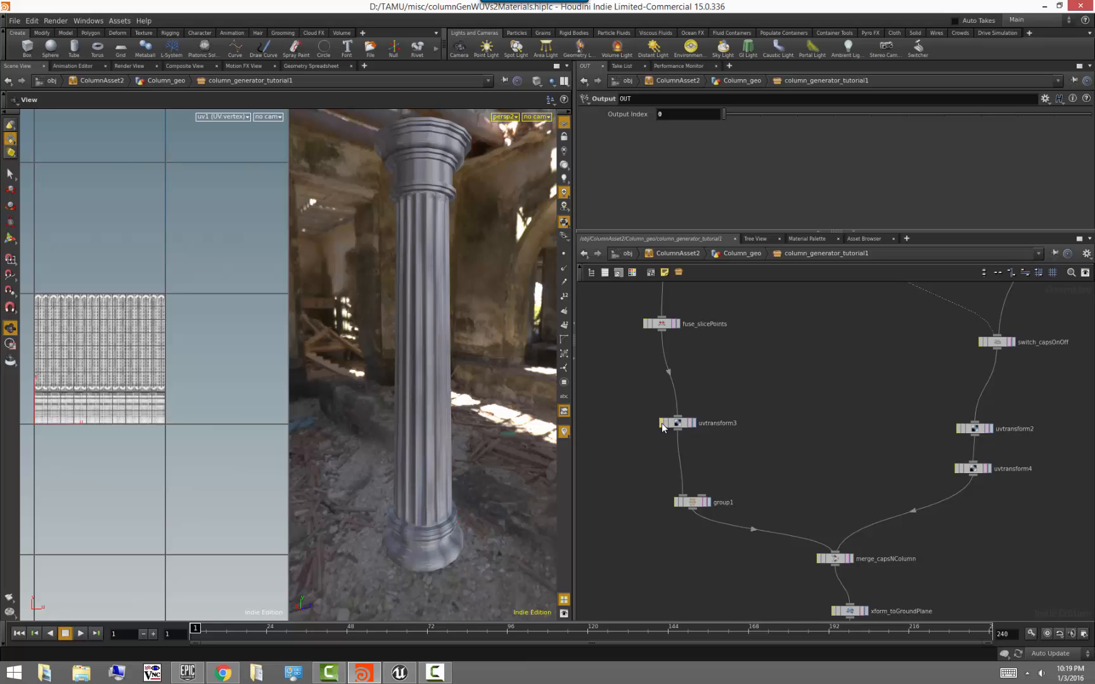
pyautogui.click(662, 423)
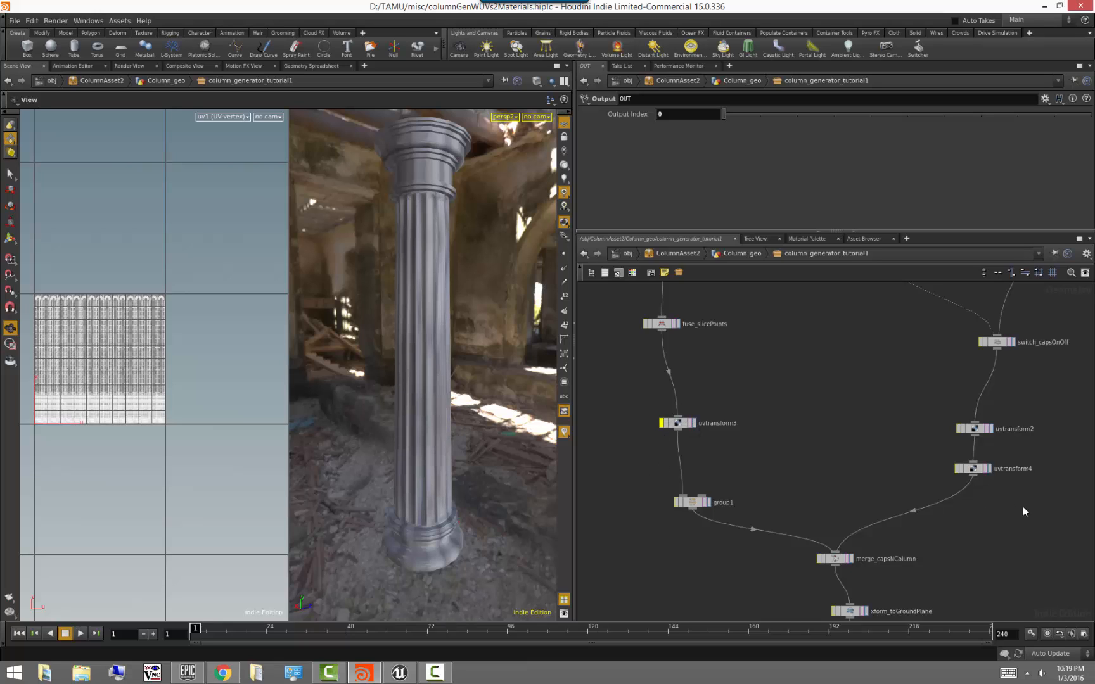
pyautogui.click(958, 429)
pyautogui.click(957, 469)
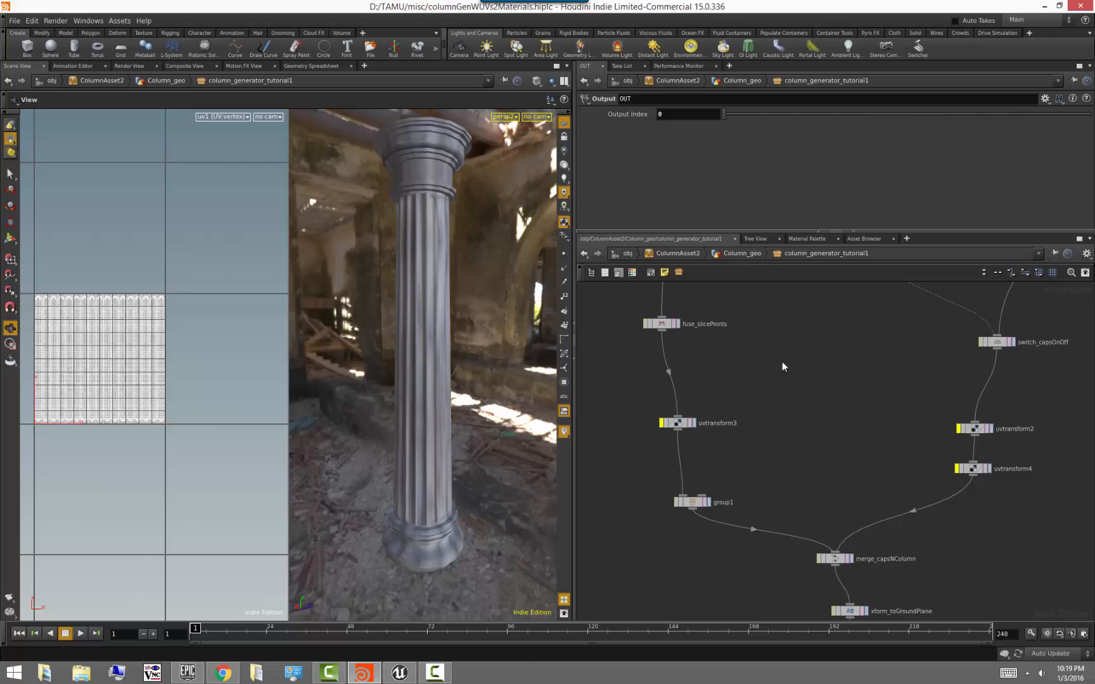
# - Return to the Column_geo network and inspect the textured column from another angle
pyautogui.moveTo(933, 566); pyautogui.dragTo(855, 297, button='middle')
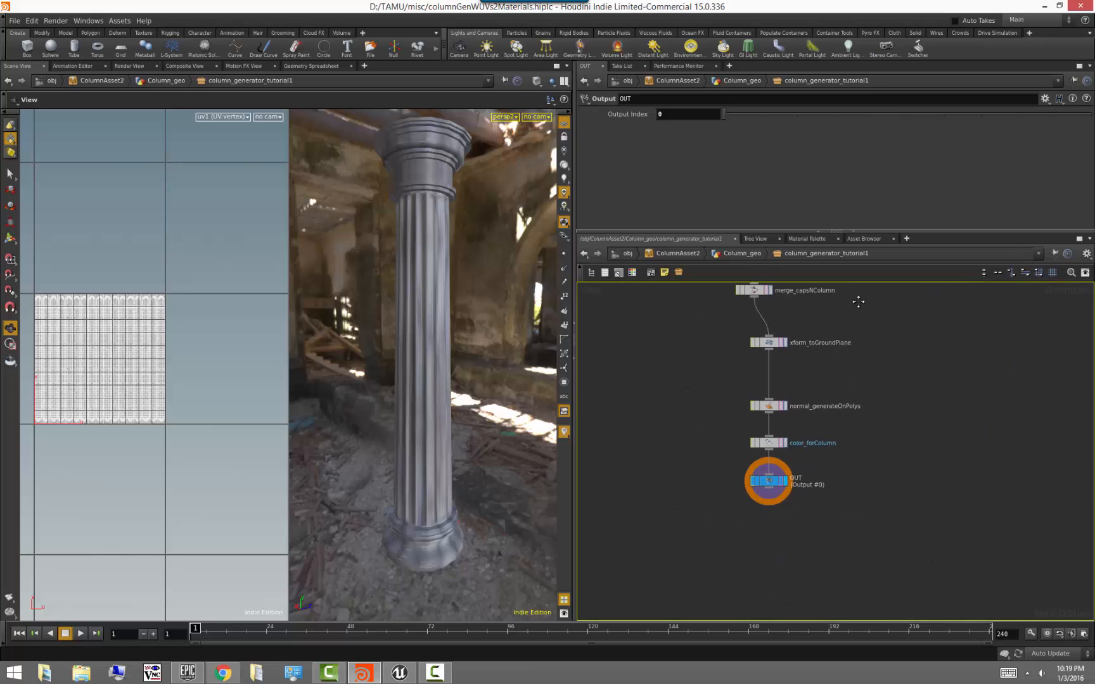
pyautogui.click(754, 254)
pyautogui.click(870, 432)
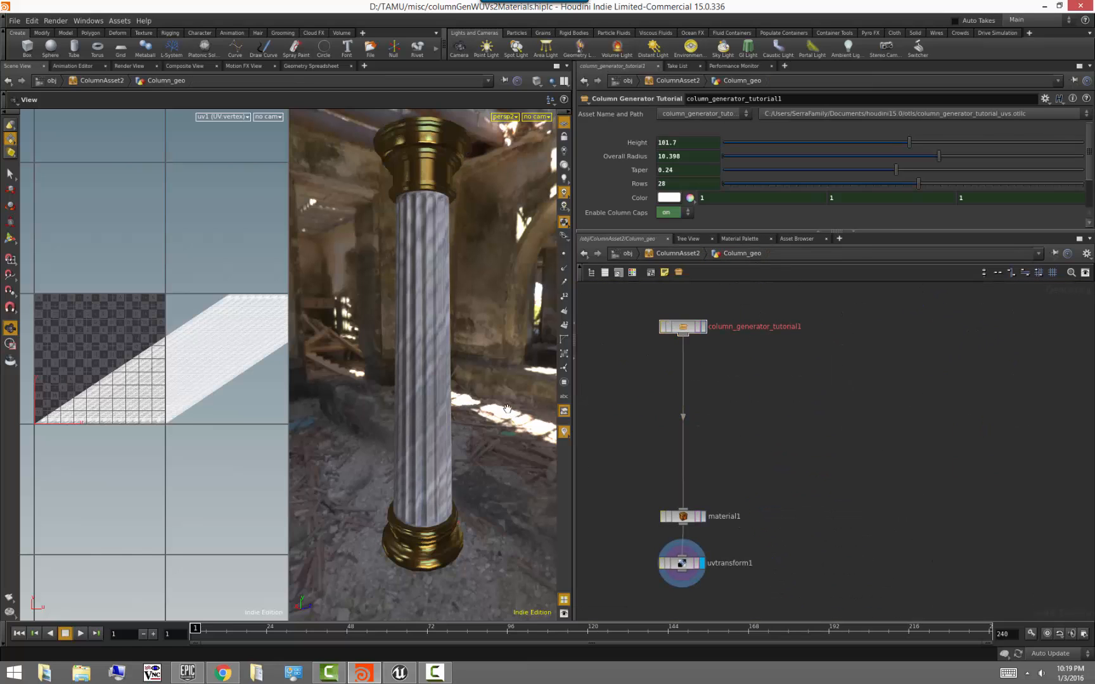
pyautogui.moveTo(489, 412); pyautogui.dragTo(508, 428)
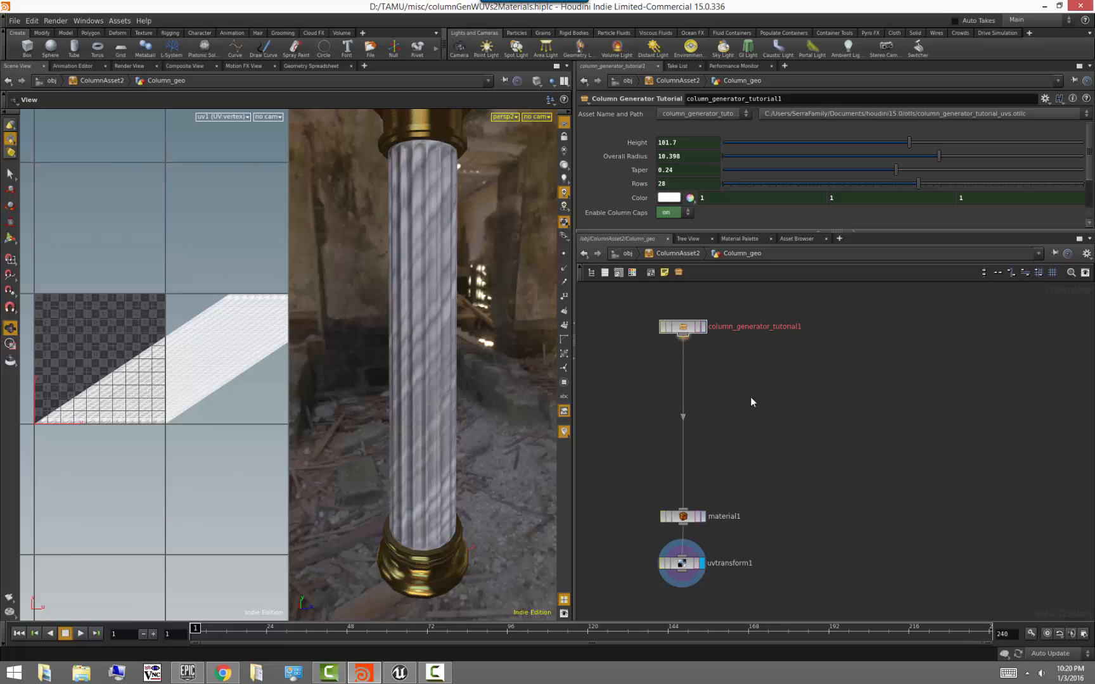
pyautogui.moveTo(683, 337); pyautogui.dragTo(834, 443)
pyautogui.write('blast')
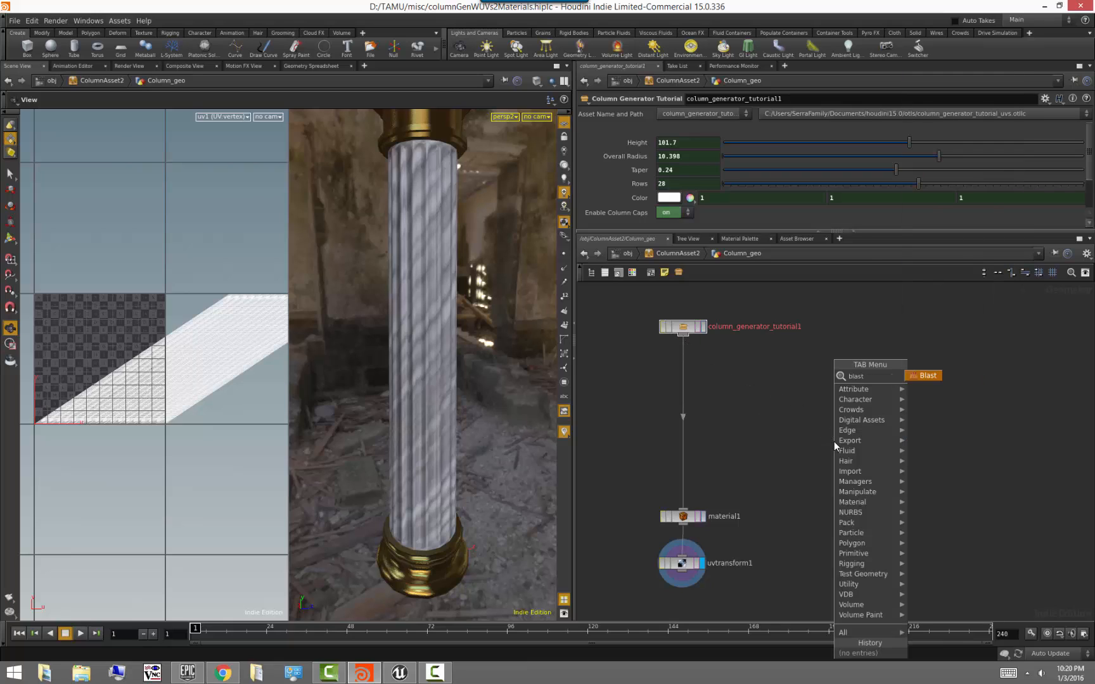
pyautogui.press('Escape')
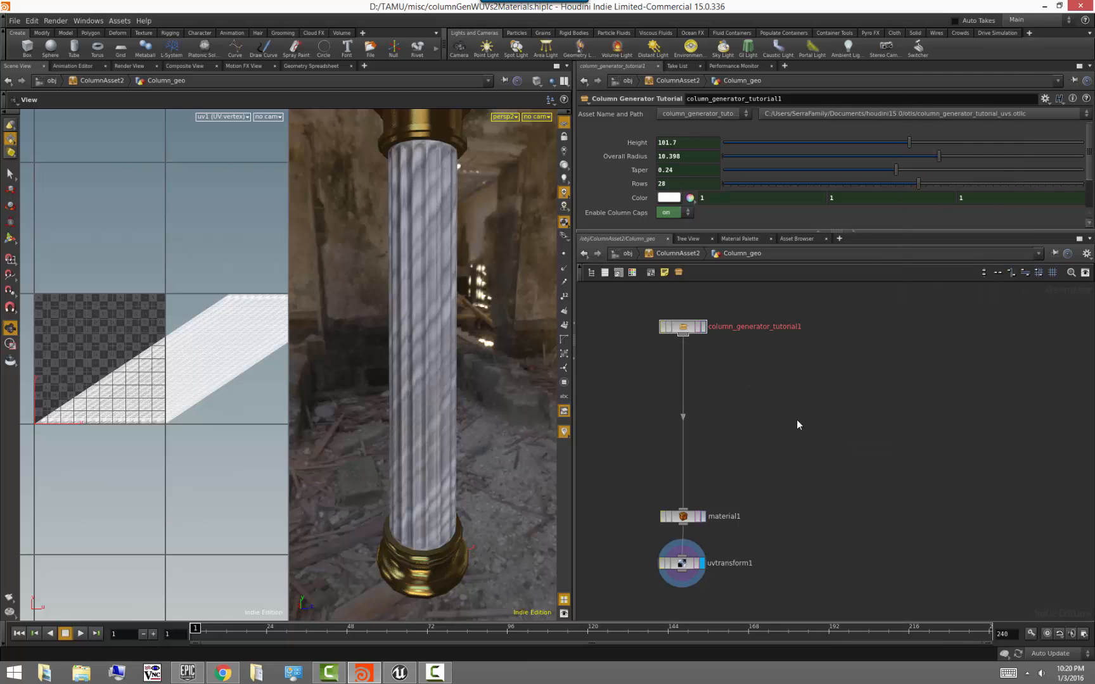
# - Reopen the column_generator_tutorial1 network, display uvtransform3, and compare the shaft's UVs with that node active and bypassed
pyautogui.doubleClick(683, 327)
pyautogui.scroll(3, 777, 489)
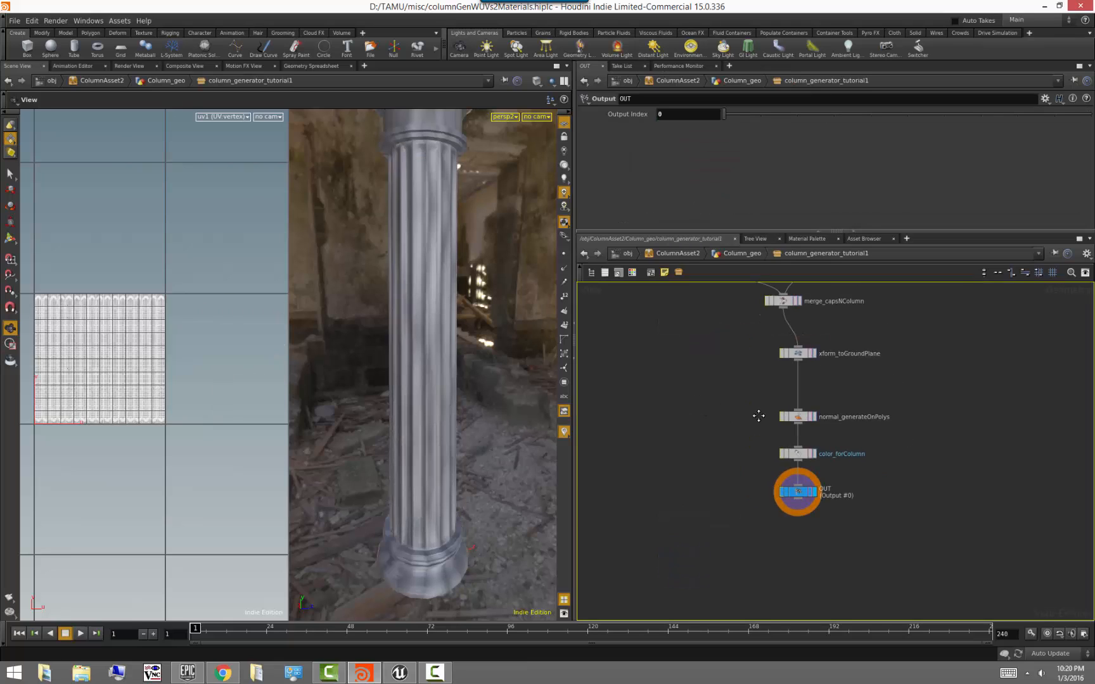
pyautogui.moveTo(729, 380); pyautogui.dragTo(778, 465, button='middle')
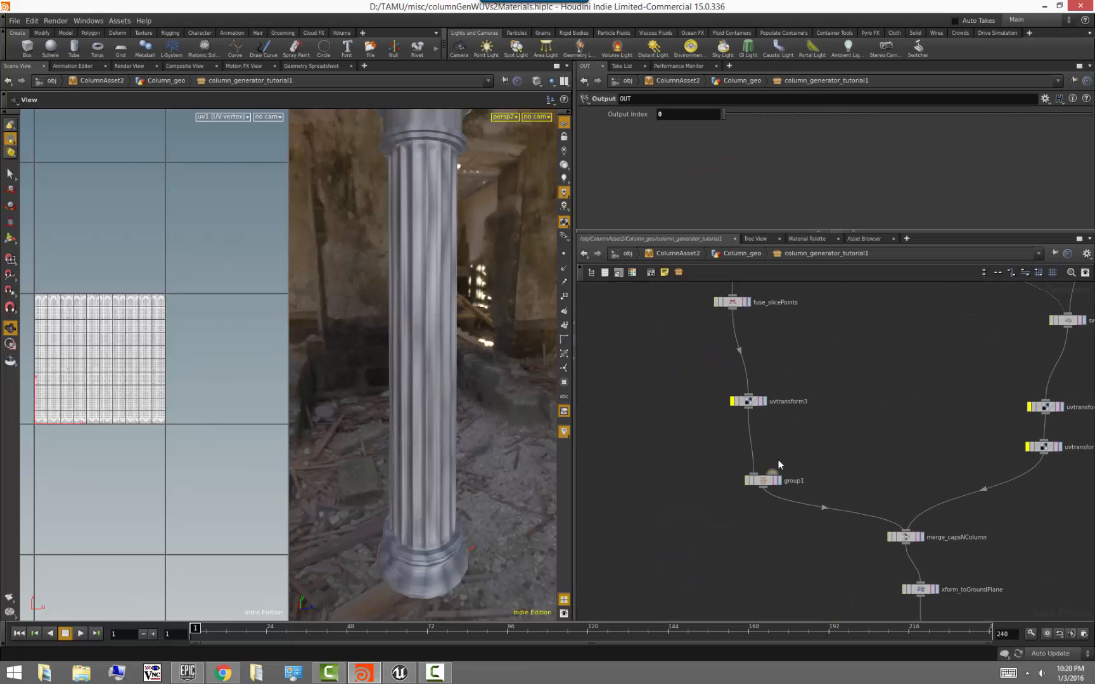
pyautogui.click(764, 402)
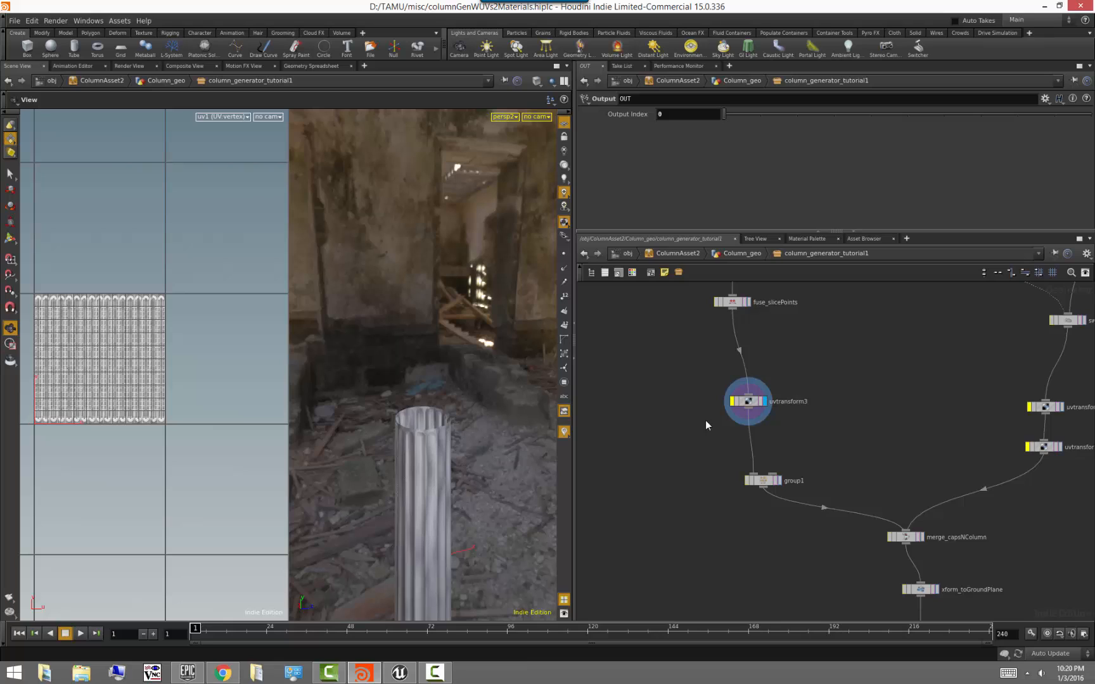
pyautogui.click(733, 406)
pyautogui.click(733, 405)
pyautogui.click(733, 406)
pyautogui.click(734, 405)
pyautogui.click(733, 406)
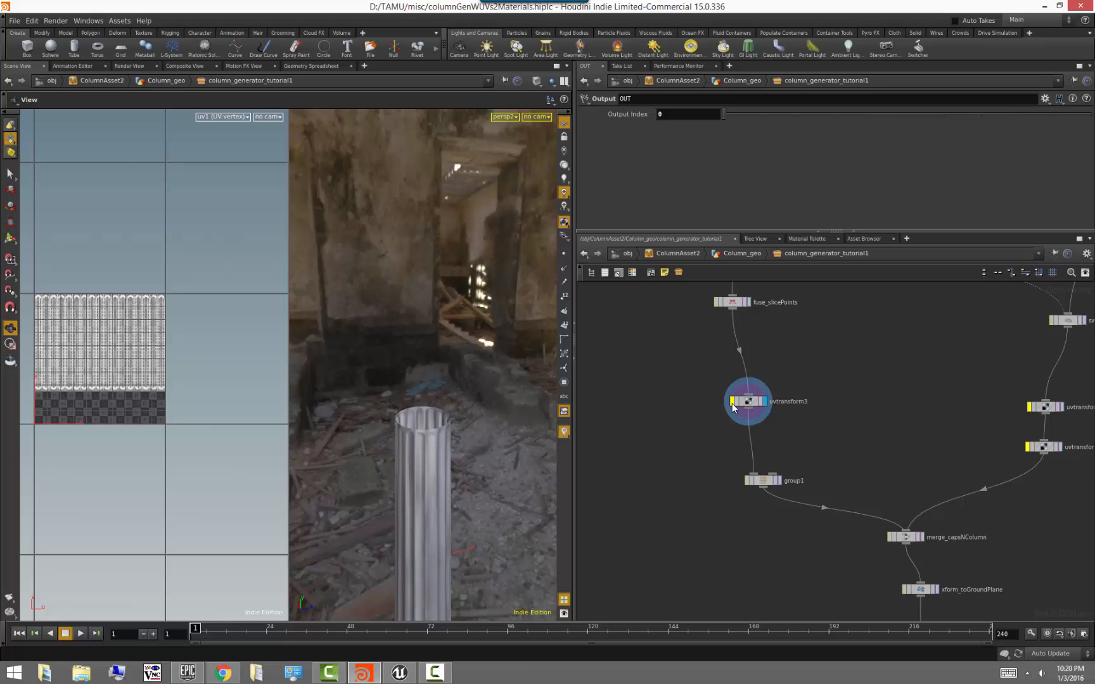
pyautogui.click(734, 406)
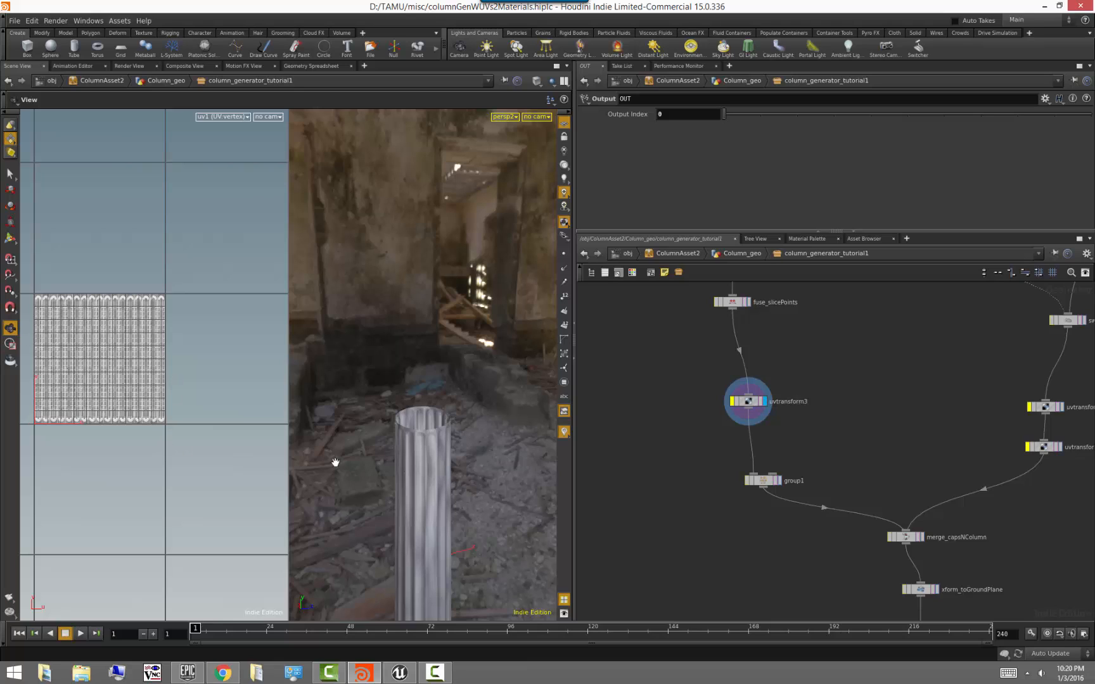
# - Display uvtransform4 and compare the caps' UVs with uvtransform2 and uvtransform4 active and bypassed
pyautogui.moveTo(988, 447); pyautogui.dragTo(887, 435, button='middle')
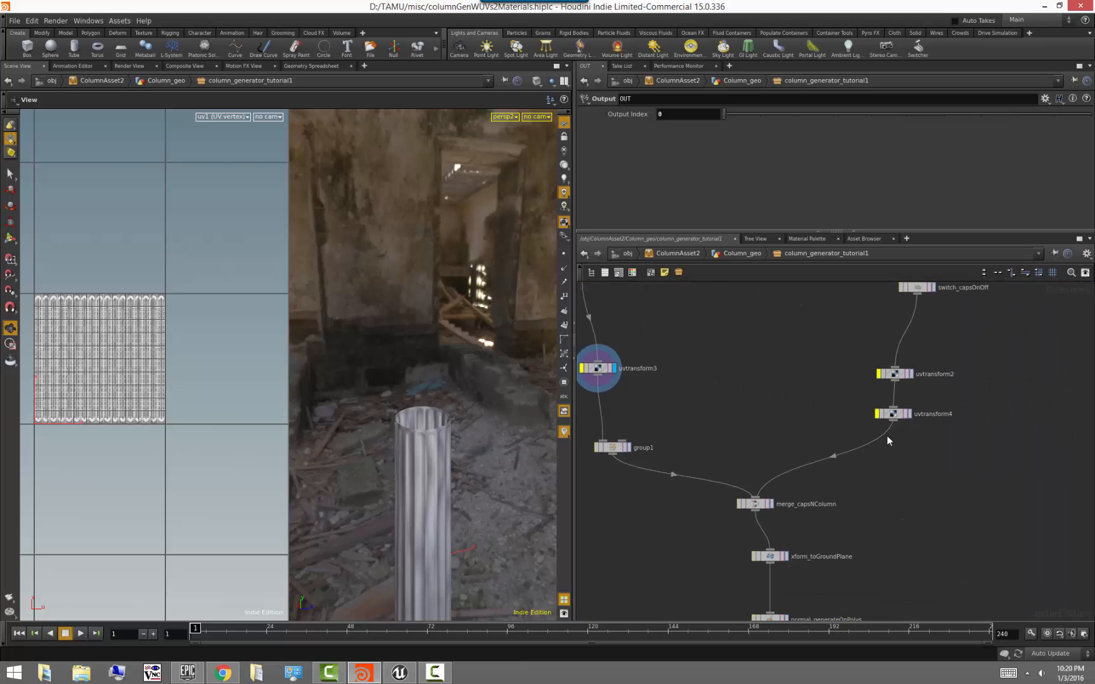
pyautogui.click(909, 414)
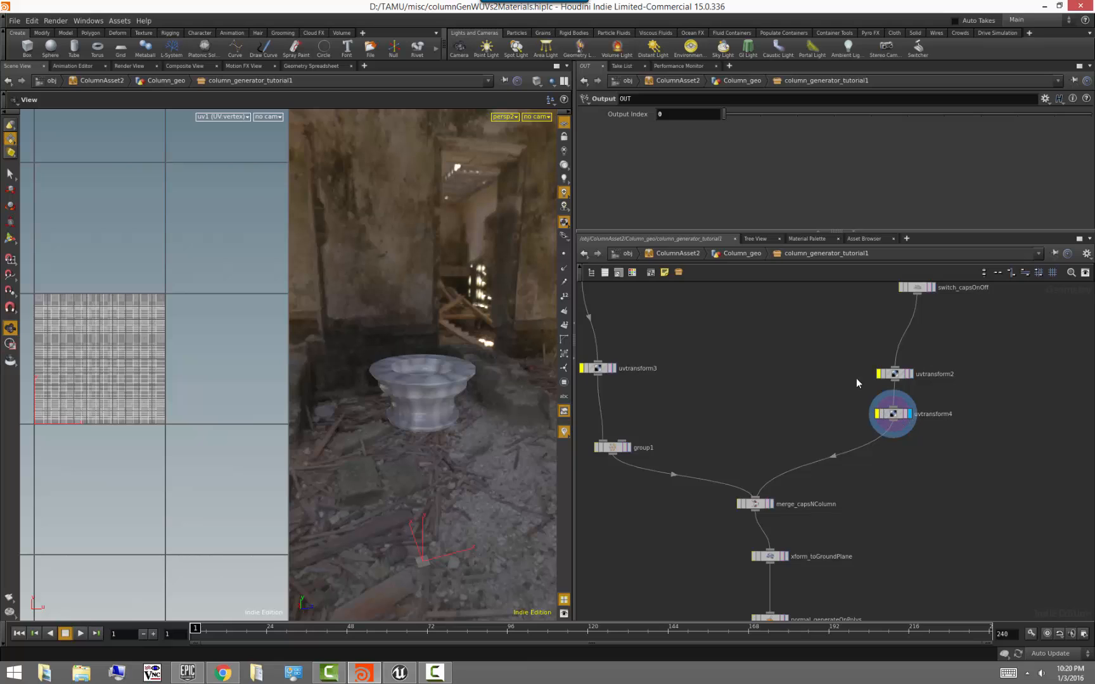
pyautogui.moveTo(848, 366); pyautogui.dragTo(903, 415)
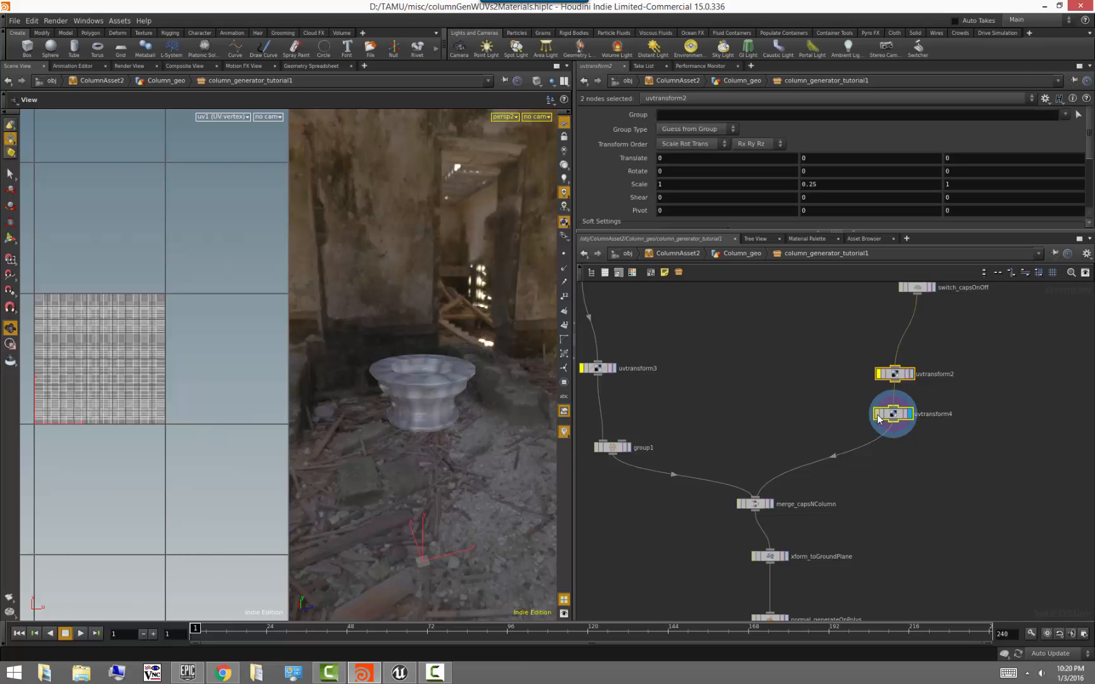
pyautogui.click(877, 416)
pyautogui.click(877, 416)
pyautogui.click(877, 416)
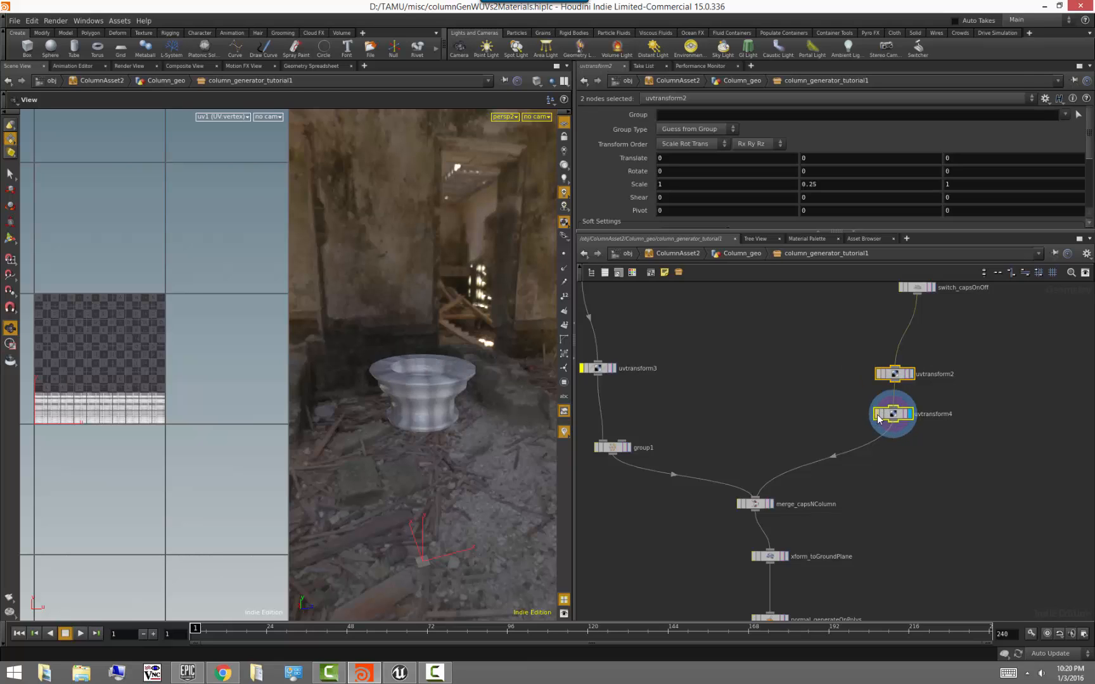
pyautogui.click(877, 416)
pyautogui.click(892, 480)
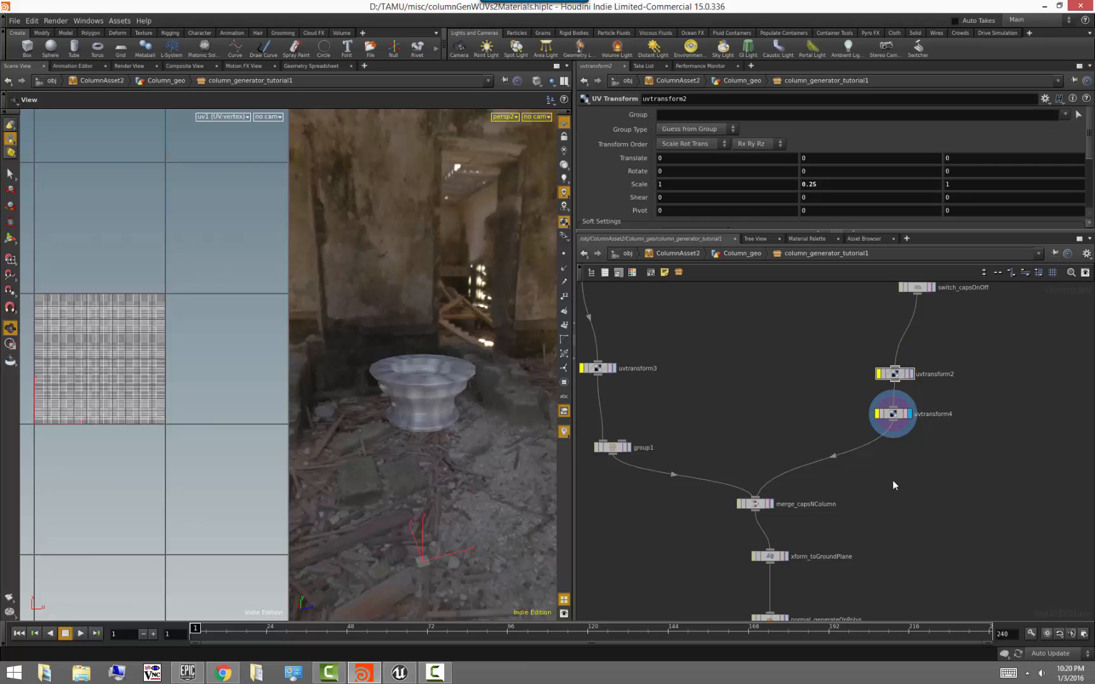
# - Set the display back to the OUT node and return to the Column_geo network
pyautogui.moveTo(904, 495); pyautogui.dragTo(891, 283, button='middle')
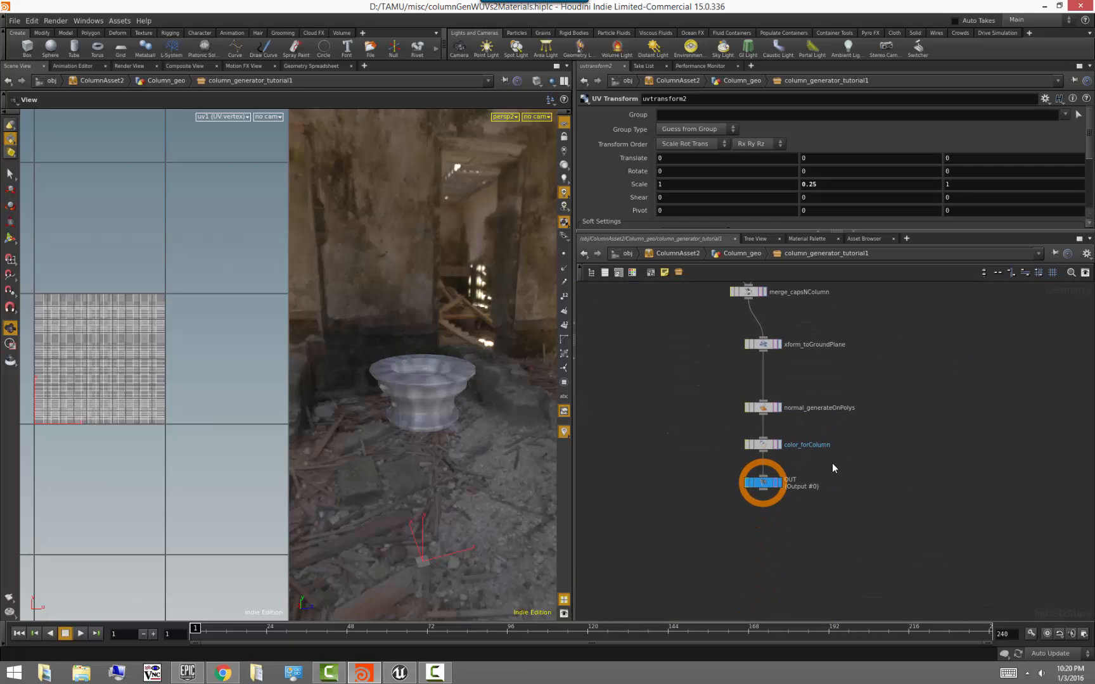
pyautogui.click(783, 485)
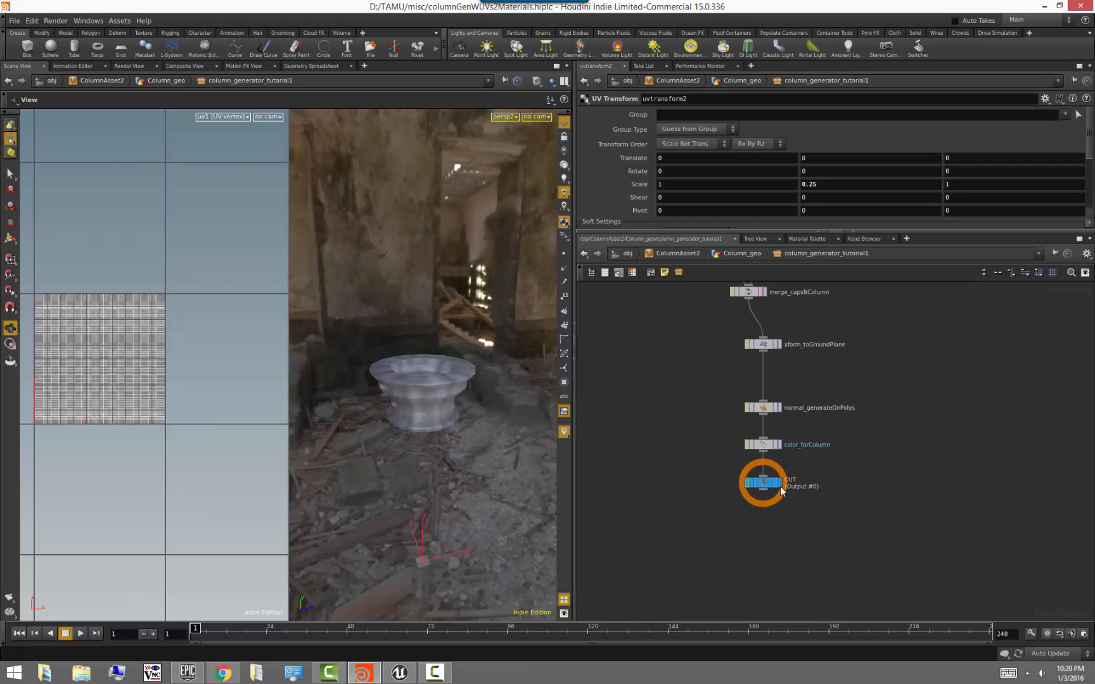
pyautogui.click(754, 254)
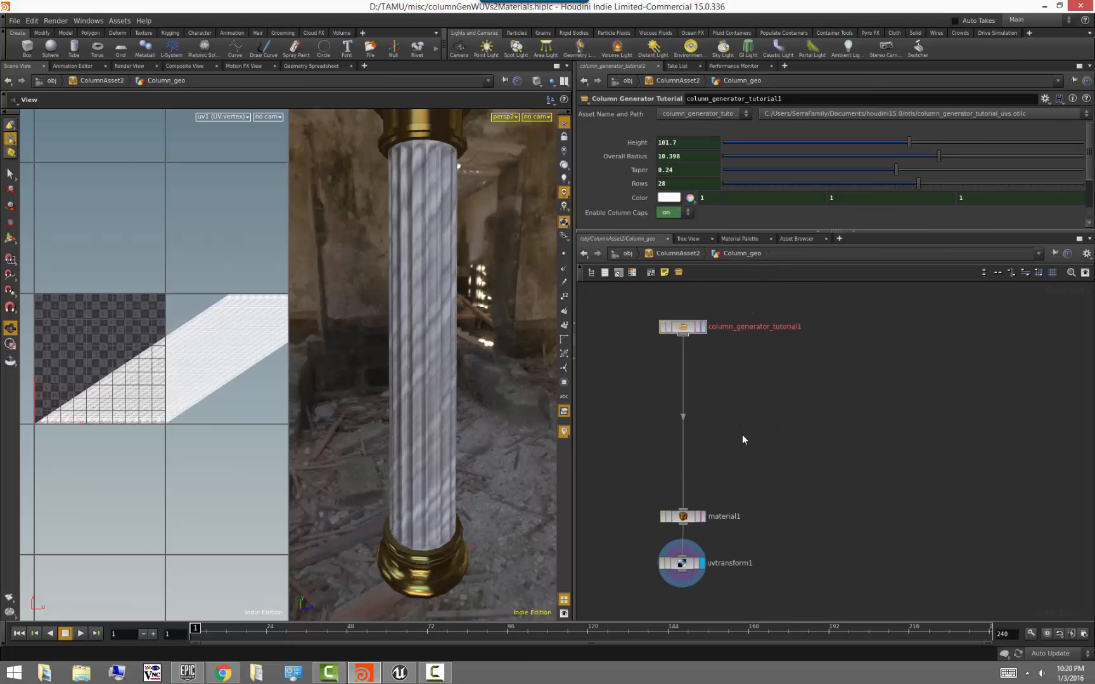
# - Save the node type of column_generator_tutorial1 and match the node to its current definition
pyautogui.rightClick(683, 329)
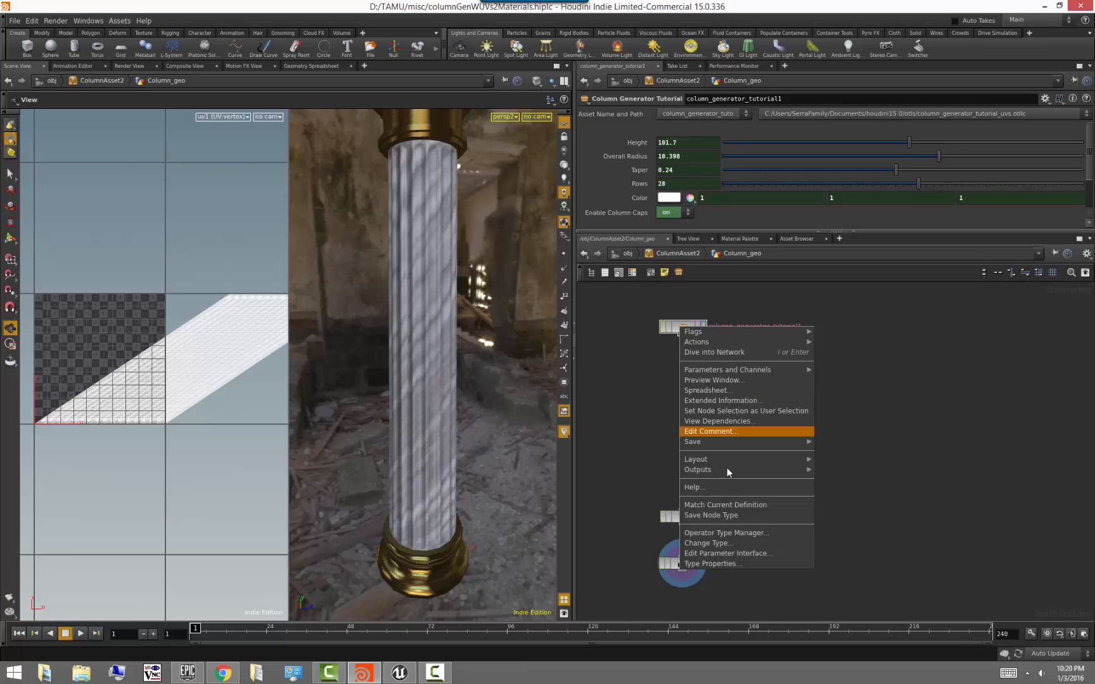
pyautogui.click(738, 514)
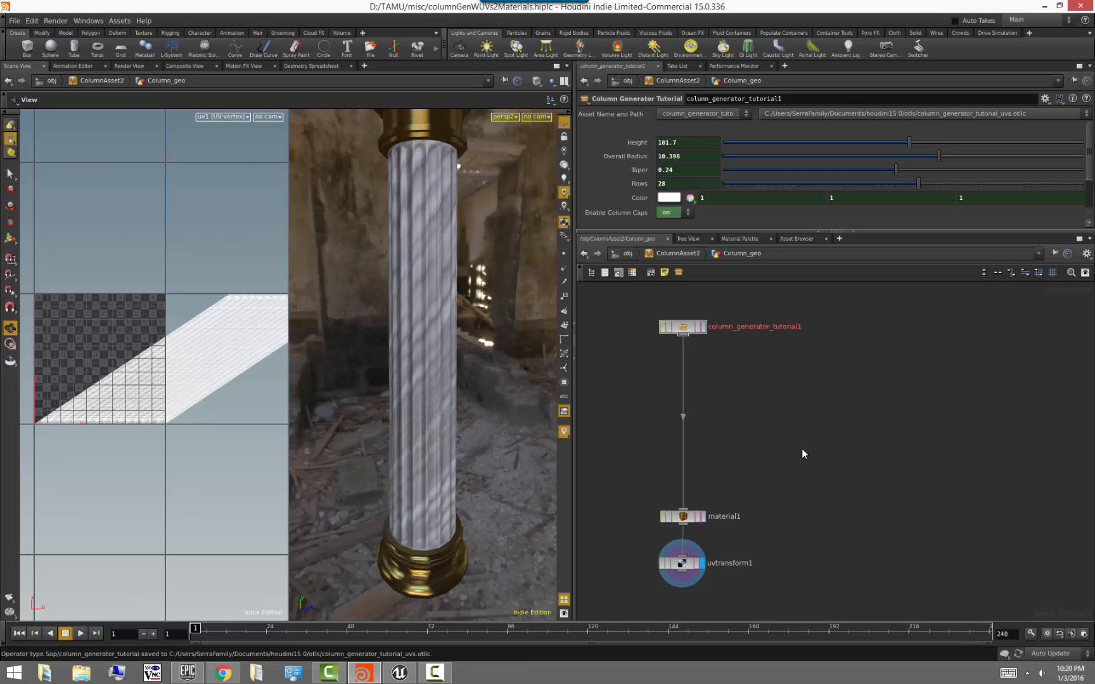
pyautogui.rightClick(683, 327)
pyautogui.click(762, 506)
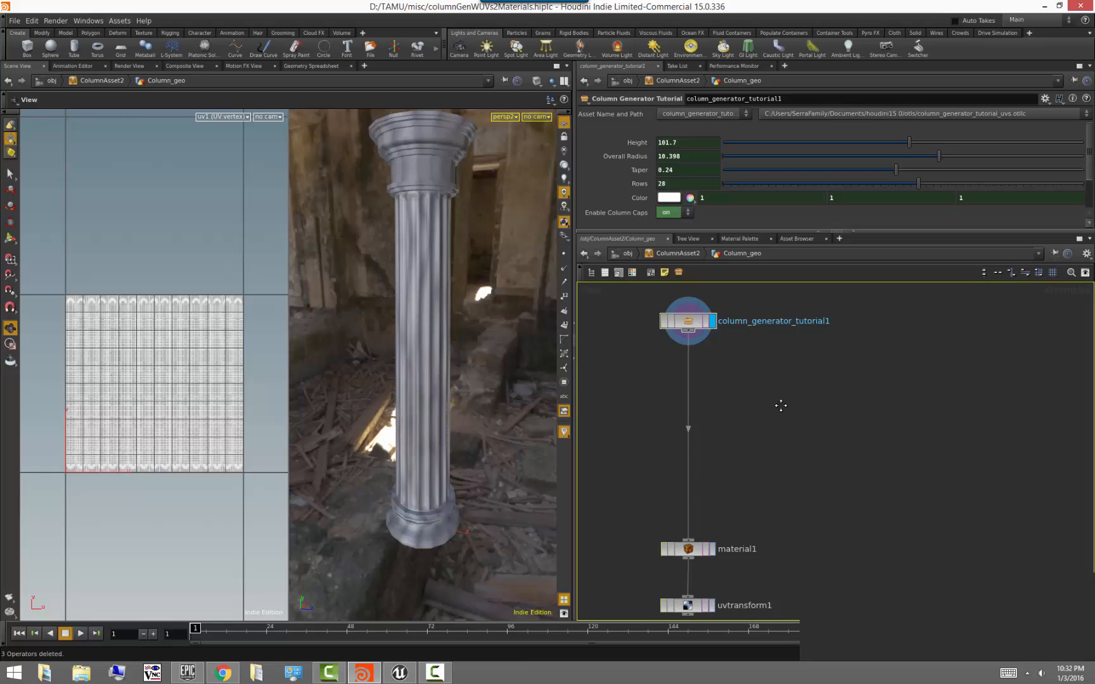
# - Insert a Layer node between column_generator_tutorial1 and material1 and display its output
pyautogui.scroll(2, 785, 420)
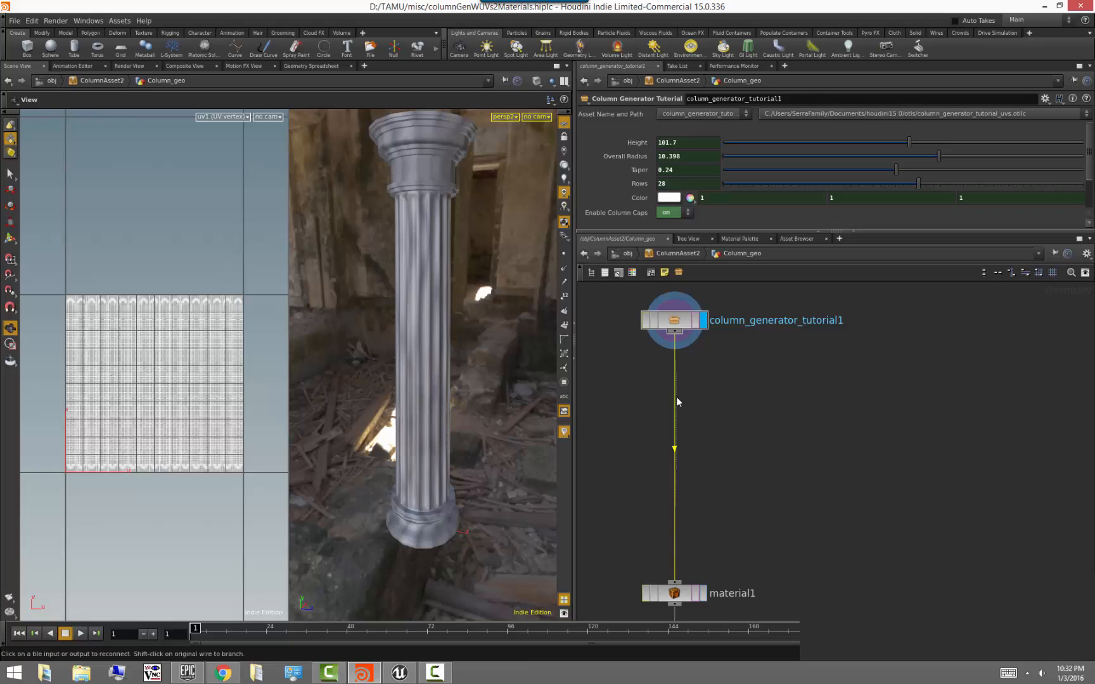
pyautogui.press('Tab')
pyautogui.write('layer')
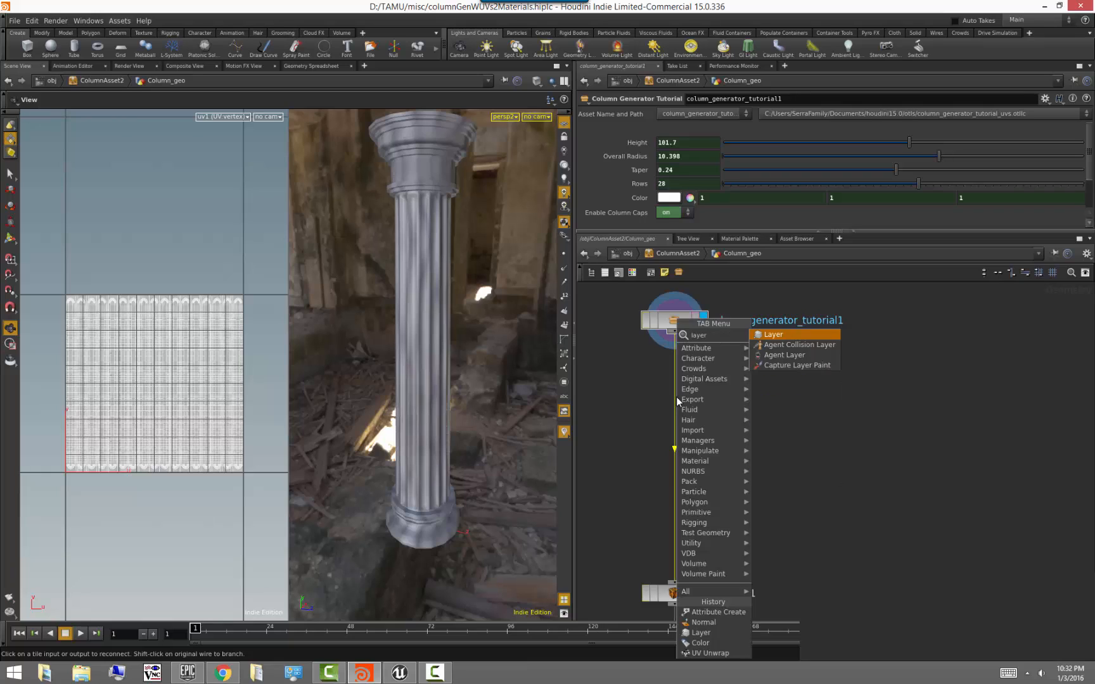
pyautogui.press('Return')
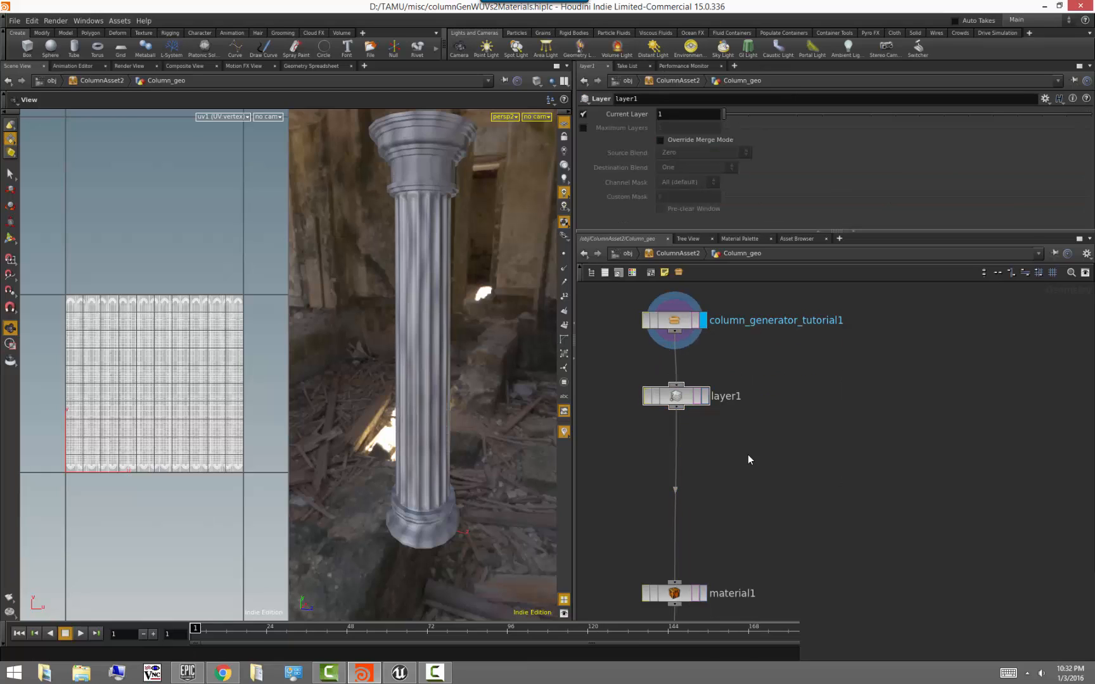
pyautogui.click(704, 396)
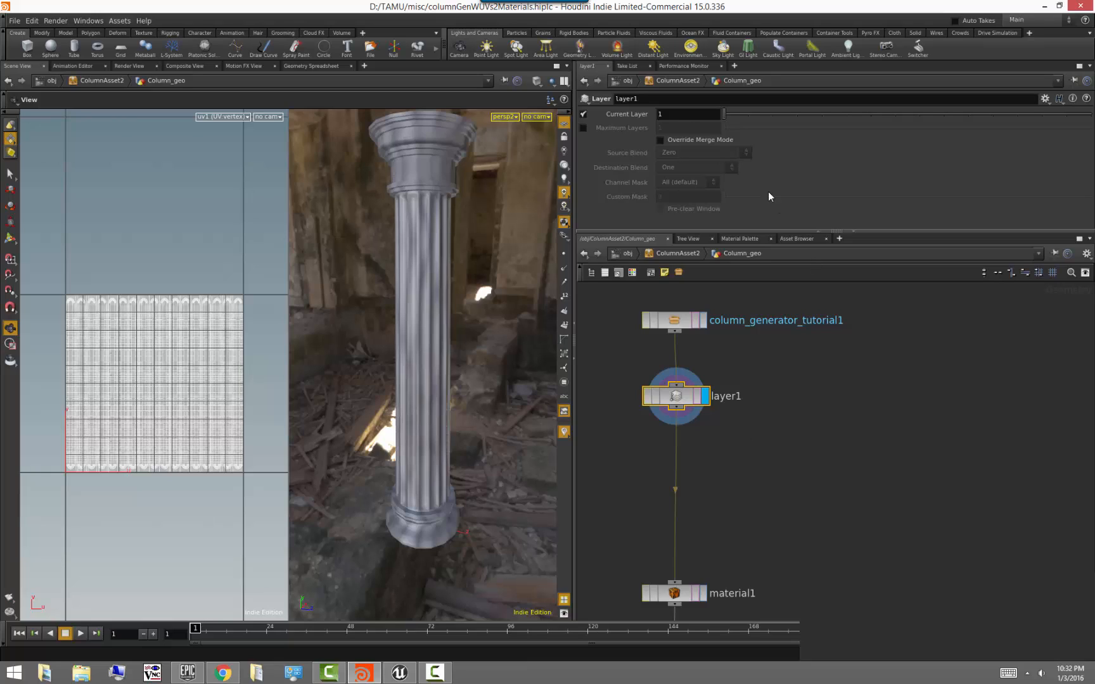
# - Compare layers 1 and 2 on layer1, leave its Current Layer at 2, and view the node's geometry info
pyautogui.click(747, 113)
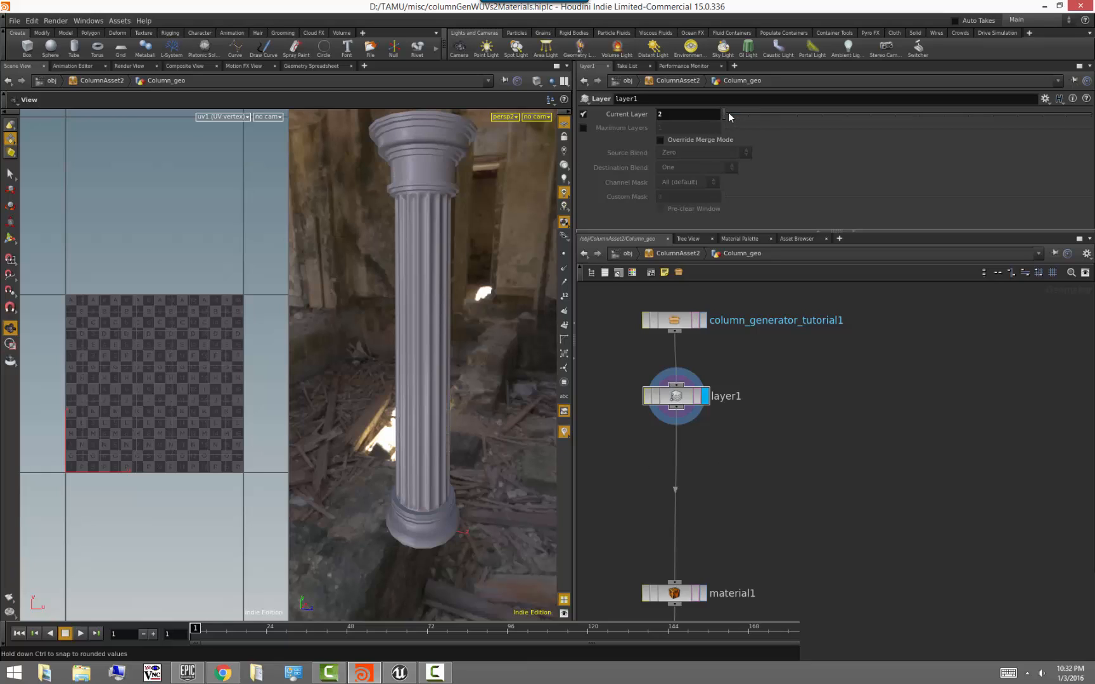
pyautogui.moveTo(729, 113); pyautogui.dragTo(723, 113)
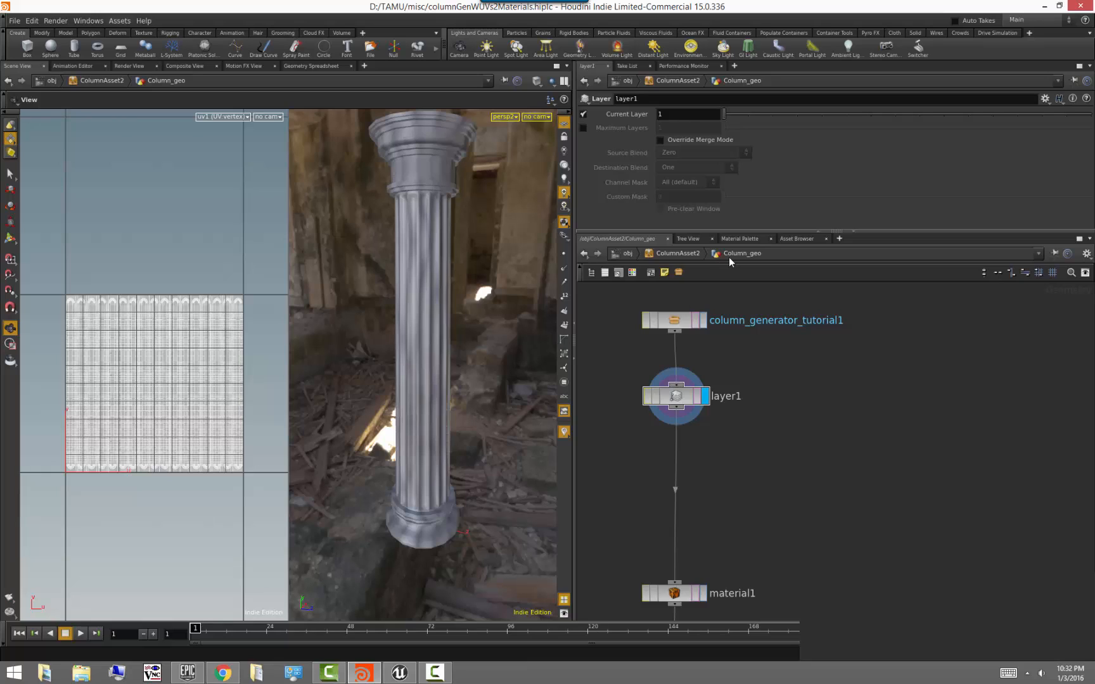
pyautogui.click(748, 115)
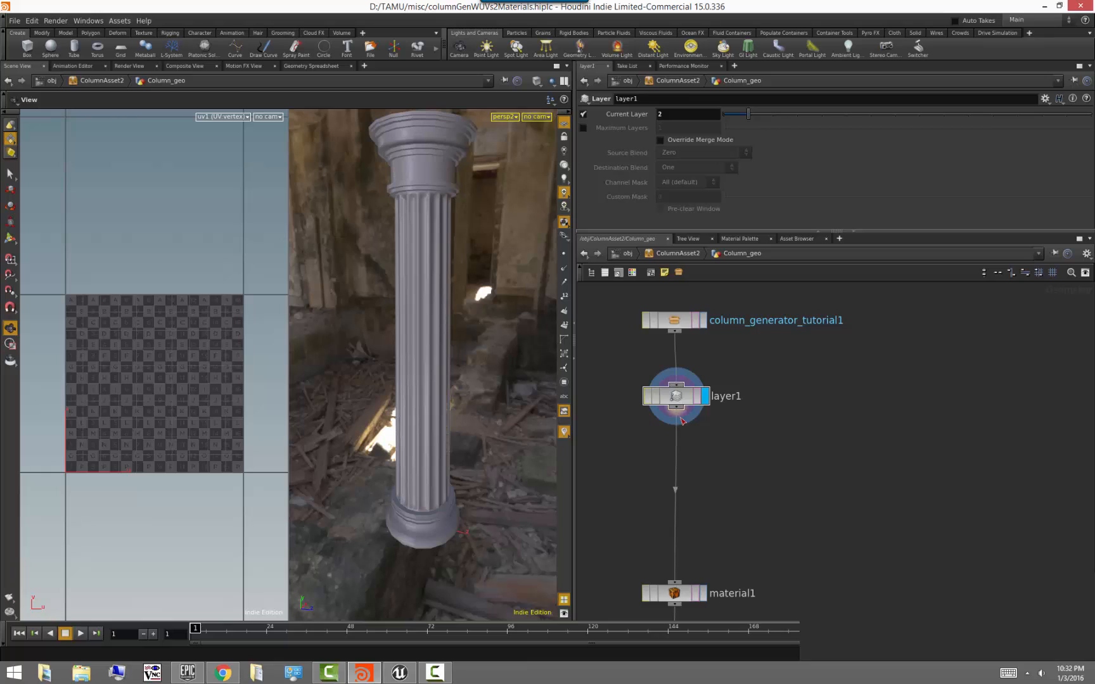
pyautogui.middleClick(677, 396)
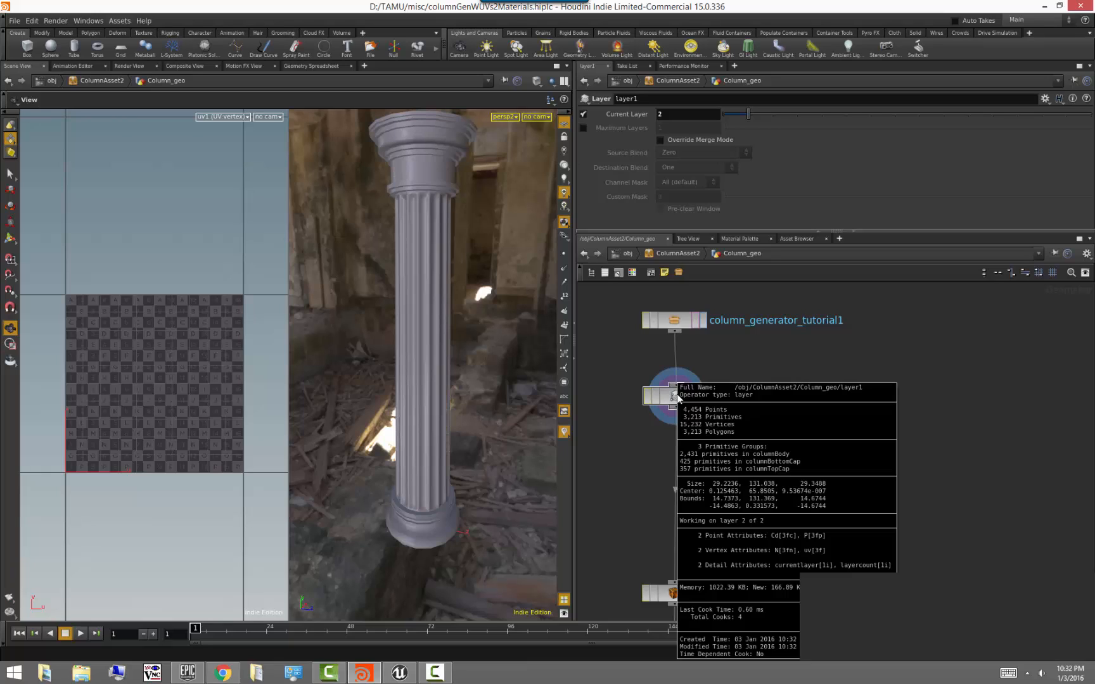
pyautogui.moveTo(678, 397); pyautogui.dragTo(574, 379, button='middle')
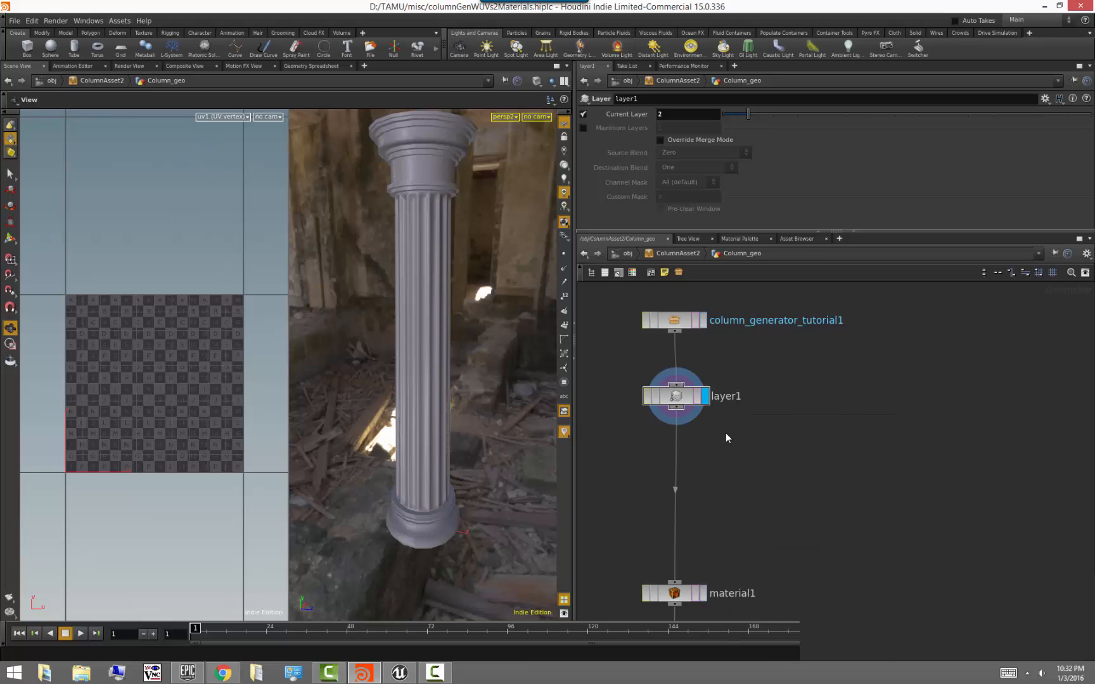
# - Insert a UV Unwrap node between layer1 and material1 and display its output
pyautogui.scroll(-2, 729, 437)
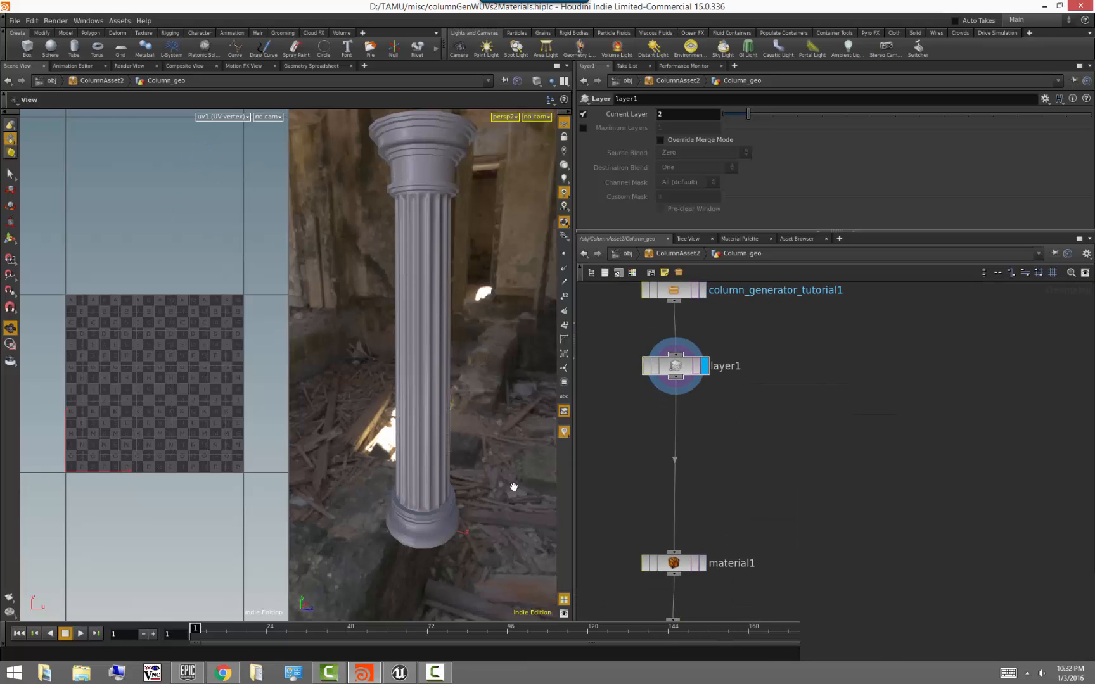
pyautogui.click(676, 431)
pyautogui.press('Tab')
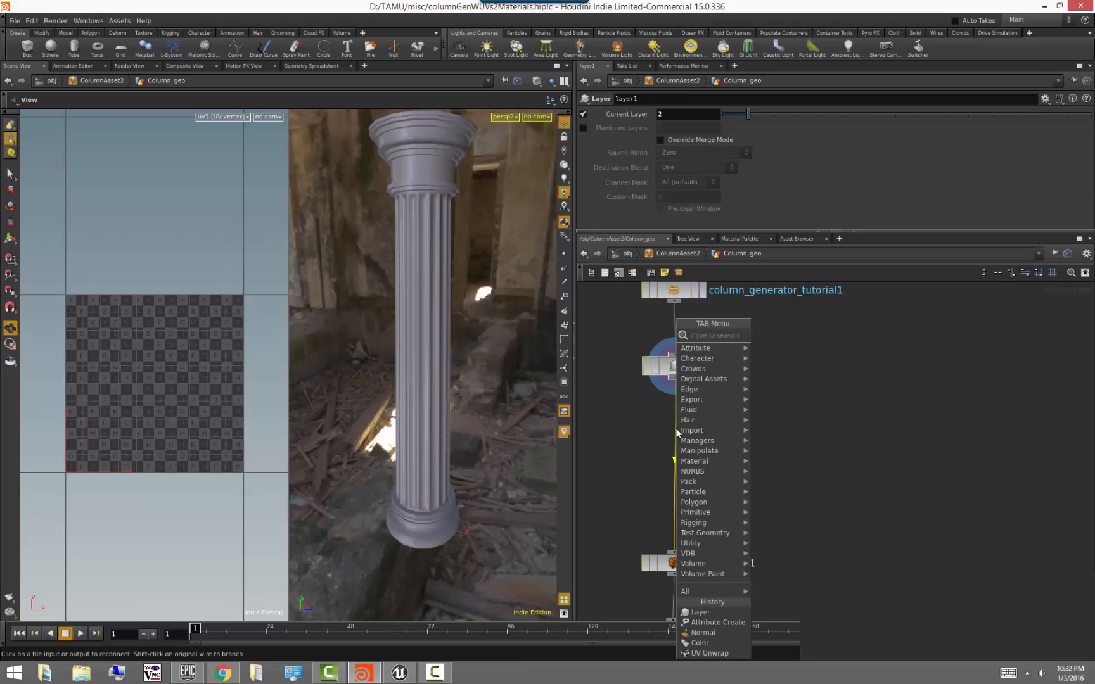
pyautogui.write('uv')
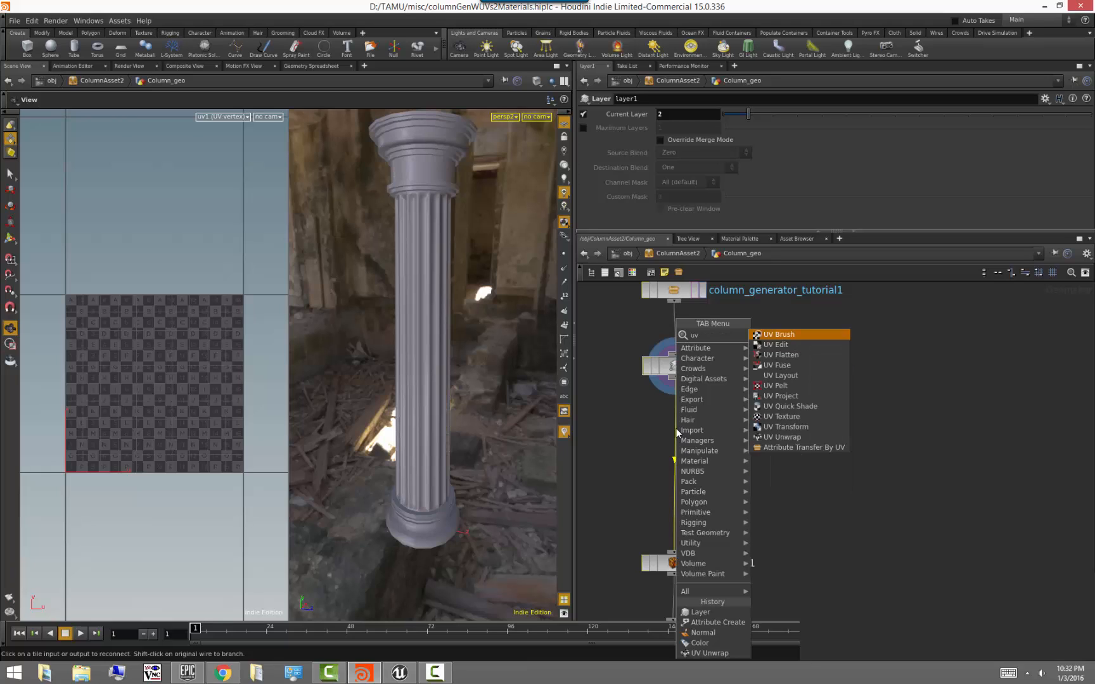
pyautogui.write('un')
pyautogui.press('Return')
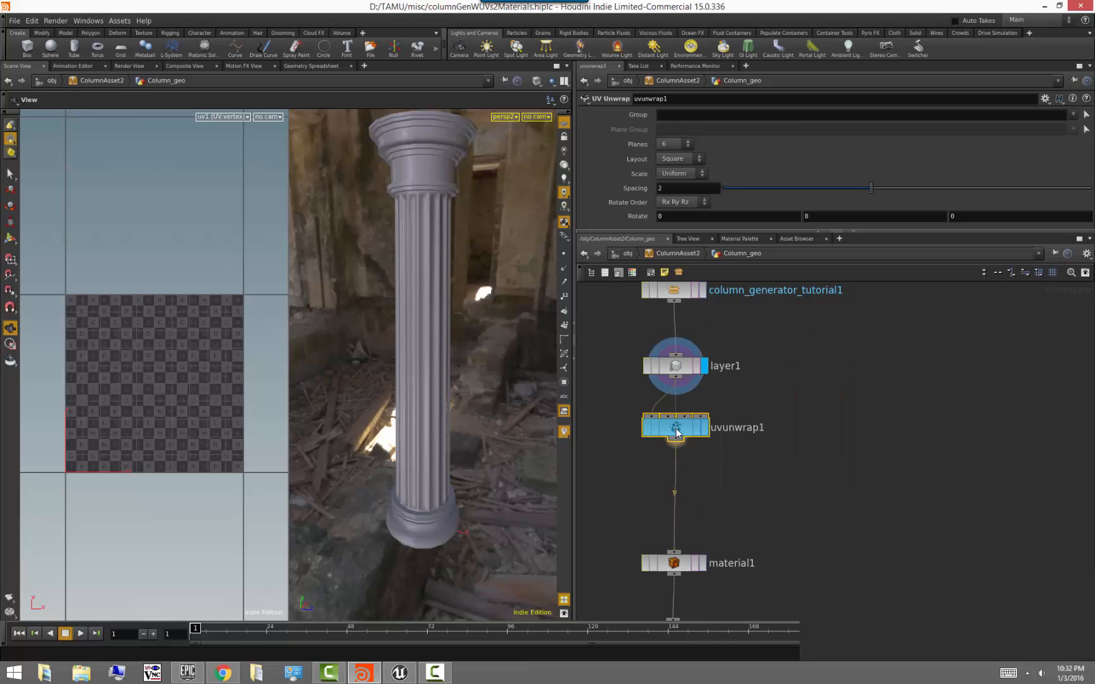
pyautogui.click(706, 431)
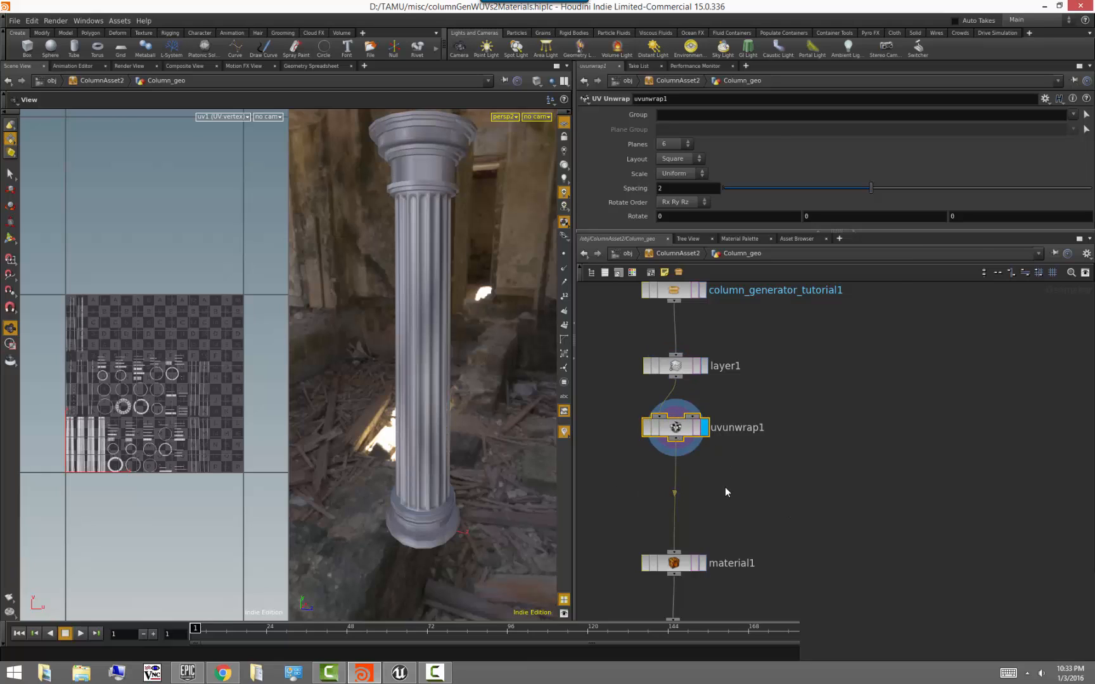
# - Insert a UV Layout node between uvunwrap1 and material1 and display its output
pyautogui.click(724, 487)
pyautogui.moveTo(739, 508); pyautogui.dragTo(727, 474, button='middle')
pyautogui.click(667, 459)
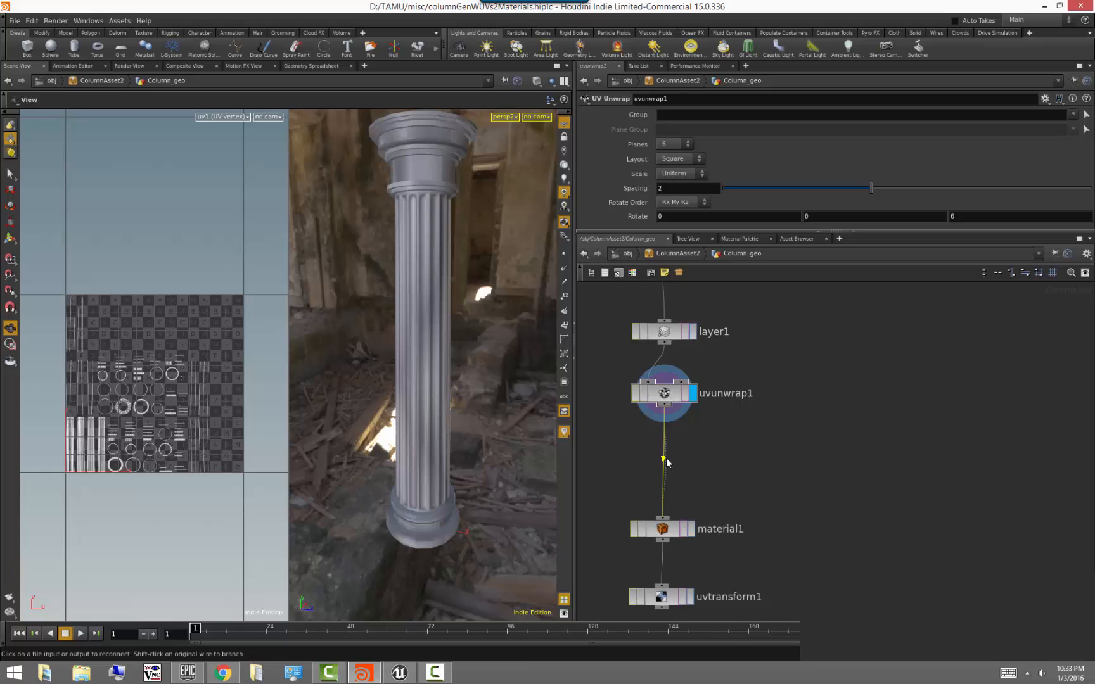
pyautogui.press('Tab')
pyautogui.write('uvu')
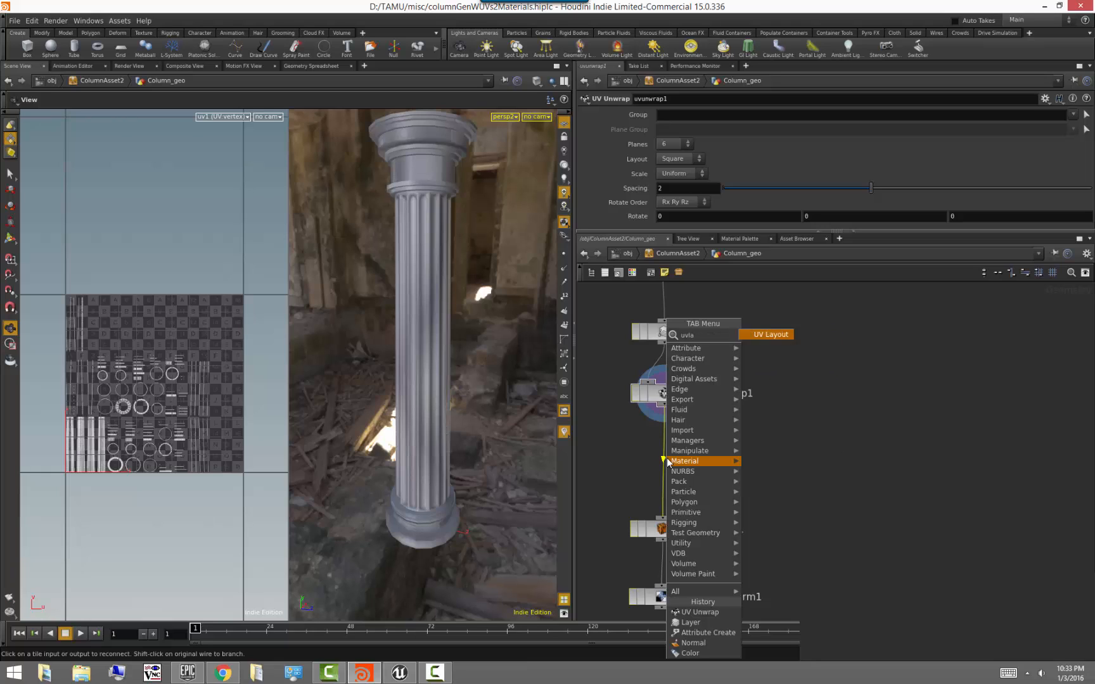
pyautogui.press('Return')
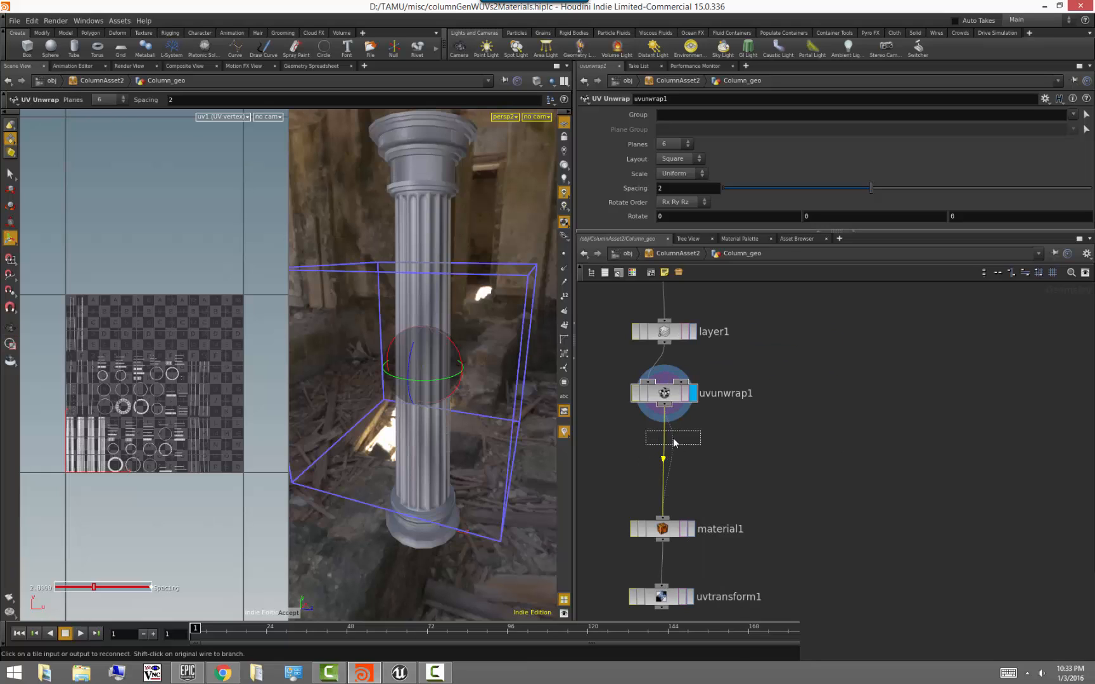
pyautogui.click(673, 441)
pyautogui.click(702, 439)
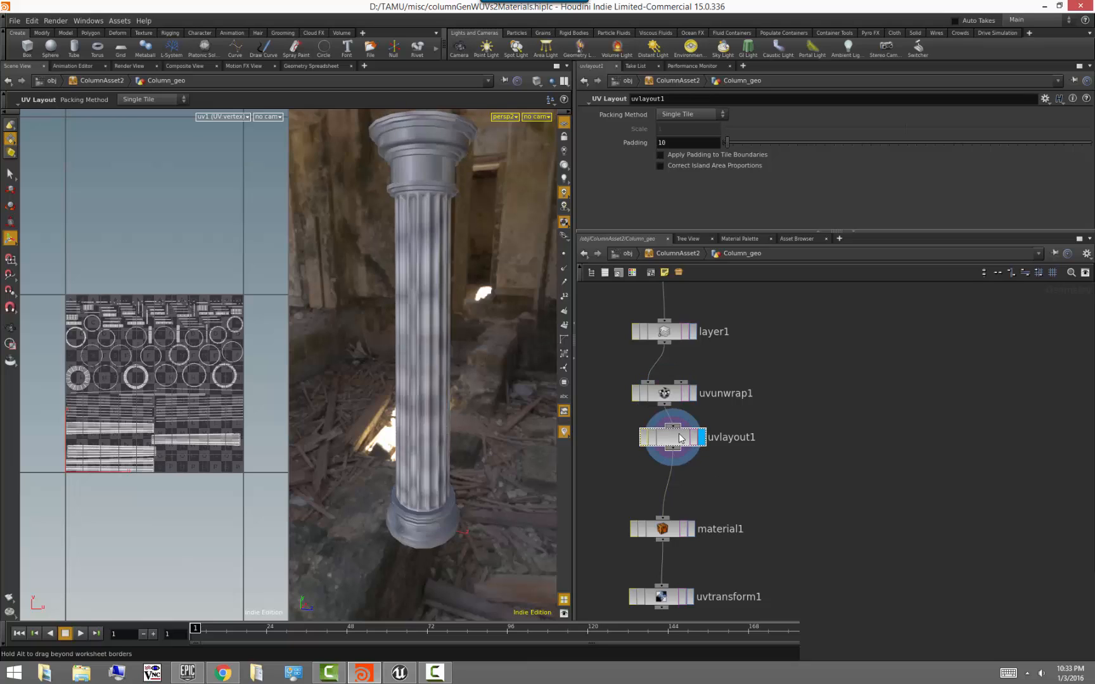
# - Insert a second Layer node between uvlayout1 and material1 and display its output
pyautogui.press('Tab')
pyautogui.write('layer')
pyautogui.press('Return')
pyautogui.click(667, 478)
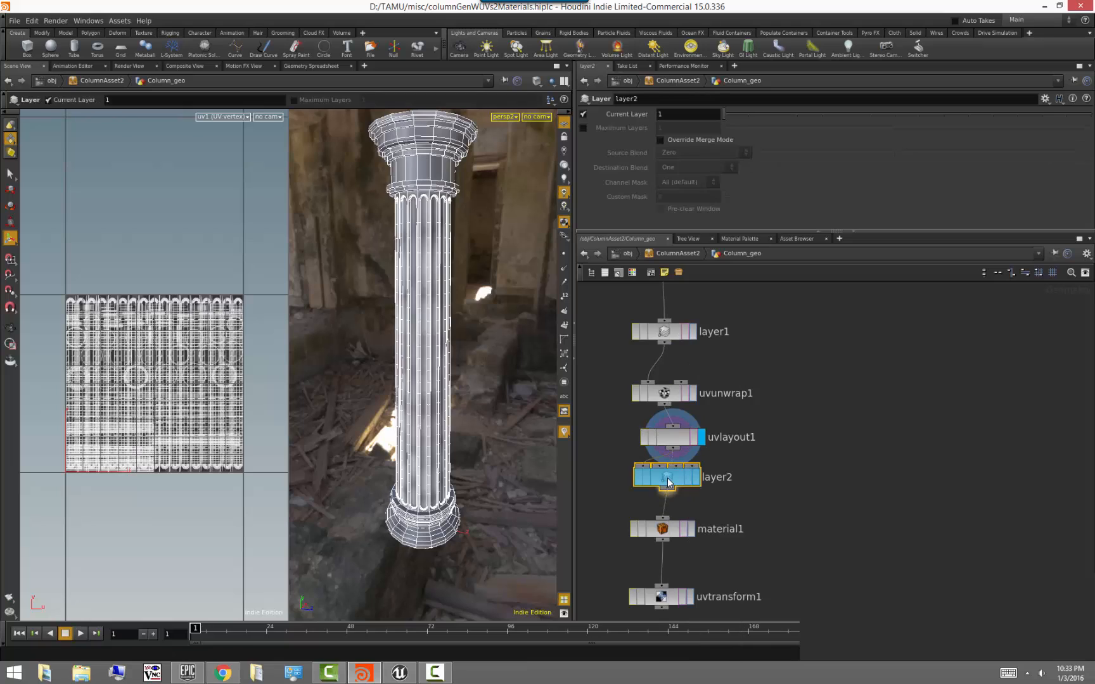
pyautogui.click(698, 478)
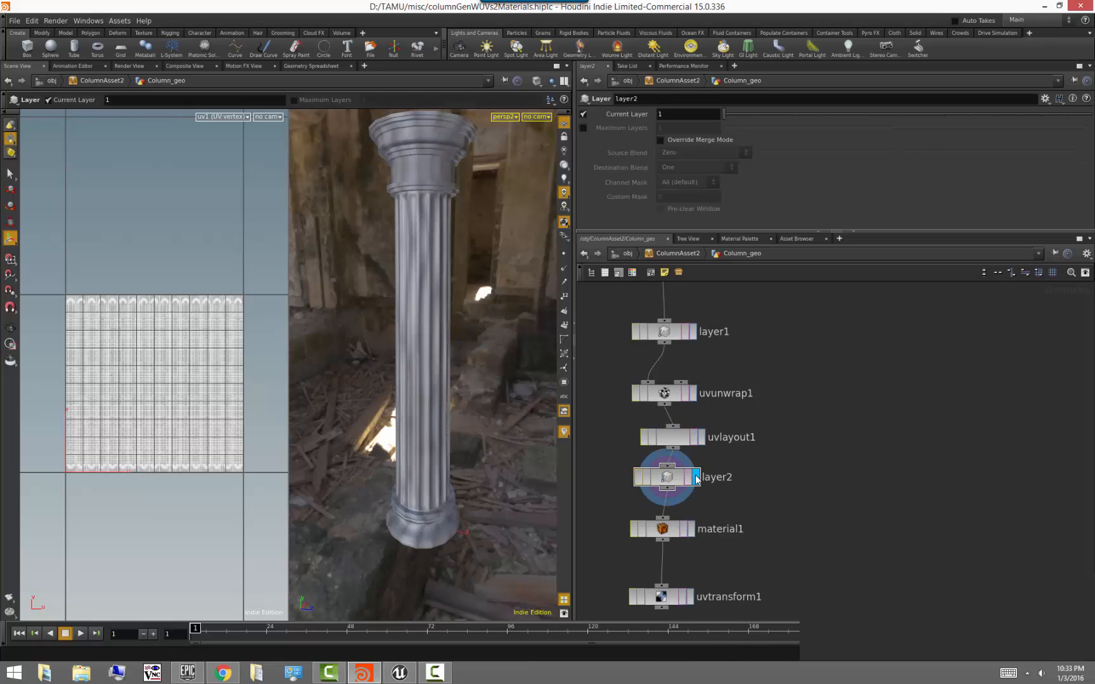
# - View layer2's geometry info, including its UV attributes, and set its Current Layer to 2
pyautogui.moveTo(724, 114)
pyautogui.mouseDown()
pyautogui.moveTo(748, 114)
pyautogui.moveTo(722, 122)
pyautogui.mouseUp()
pyautogui.middleClick(670, 483)
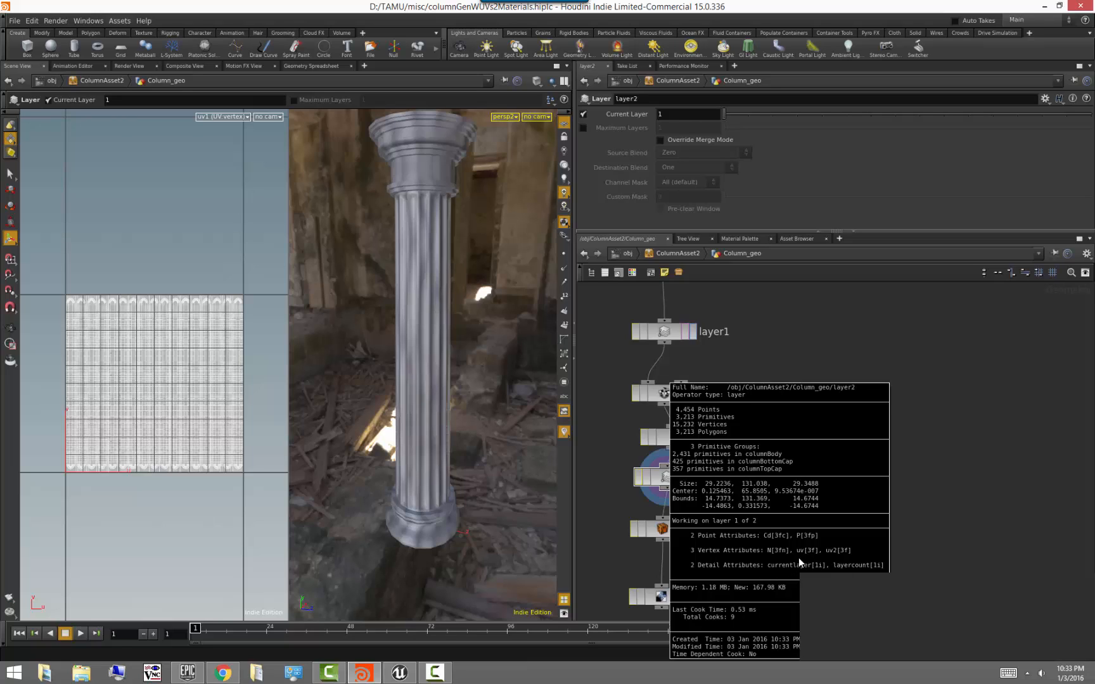
pyautogui.moveTo(836, 530); pyautogui.dragTo(922, 350, button='middle')
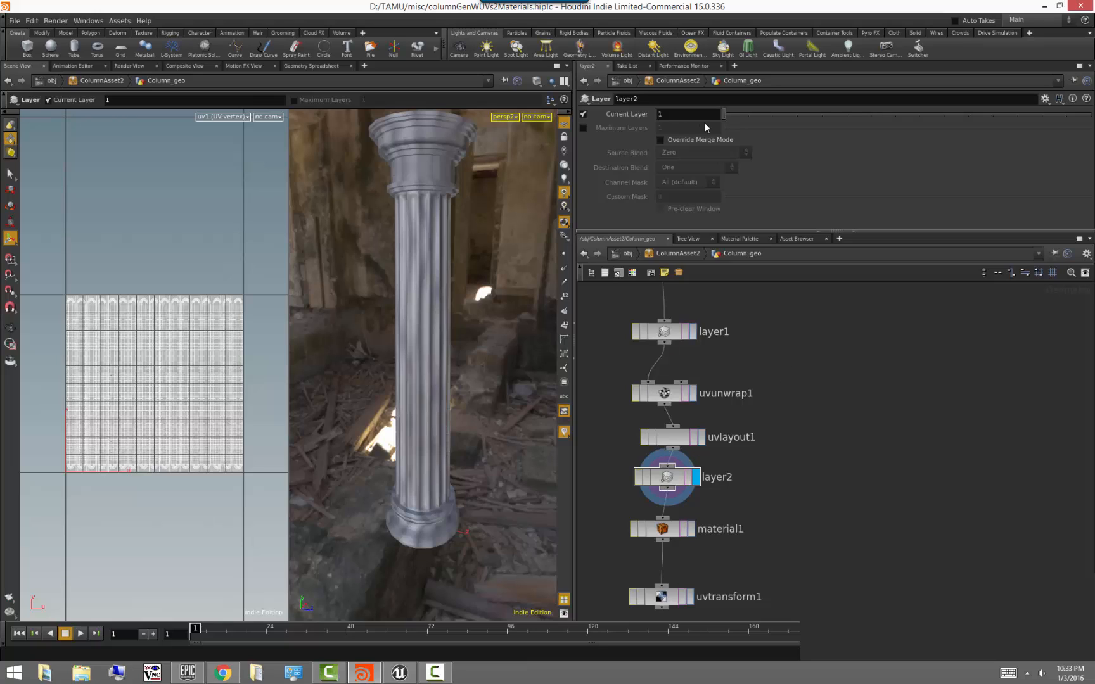
pyautogui.click(749, 116)
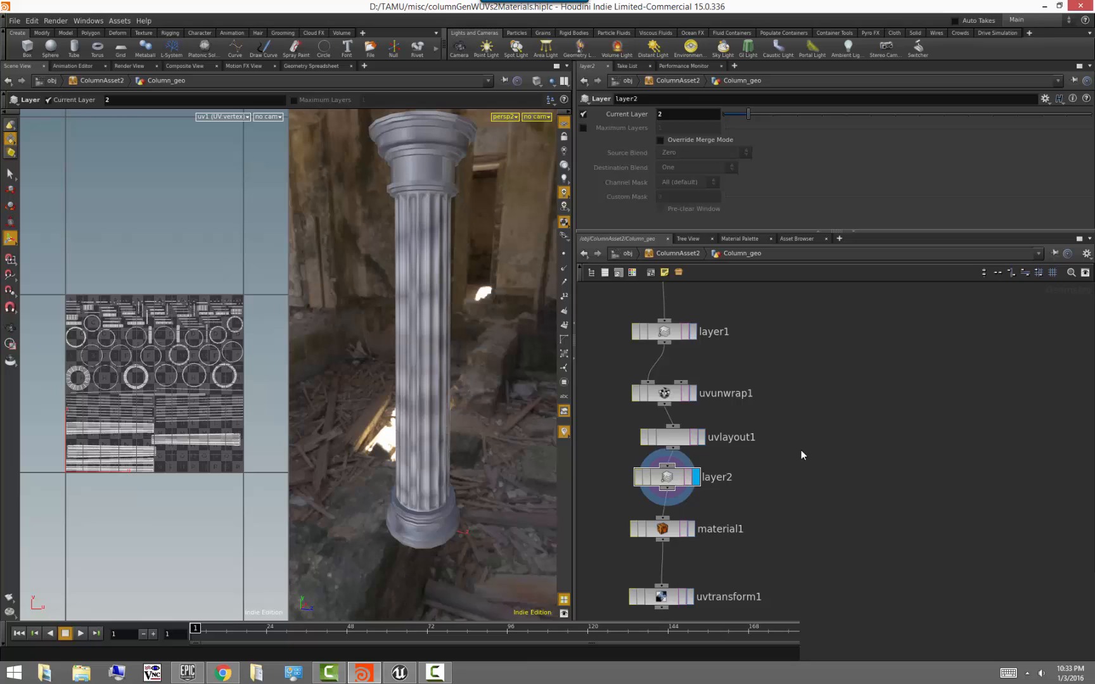
# - Line up the uvunwrap1 and uvlayout1 nodes beneath layer1 in the network
pyautogui.moveTo(802, 450); pyautogui.dragTo(789, 529, button='middle')
pyautogui.moveTo(668, 472); pyautogui.dragTo(667, 461)
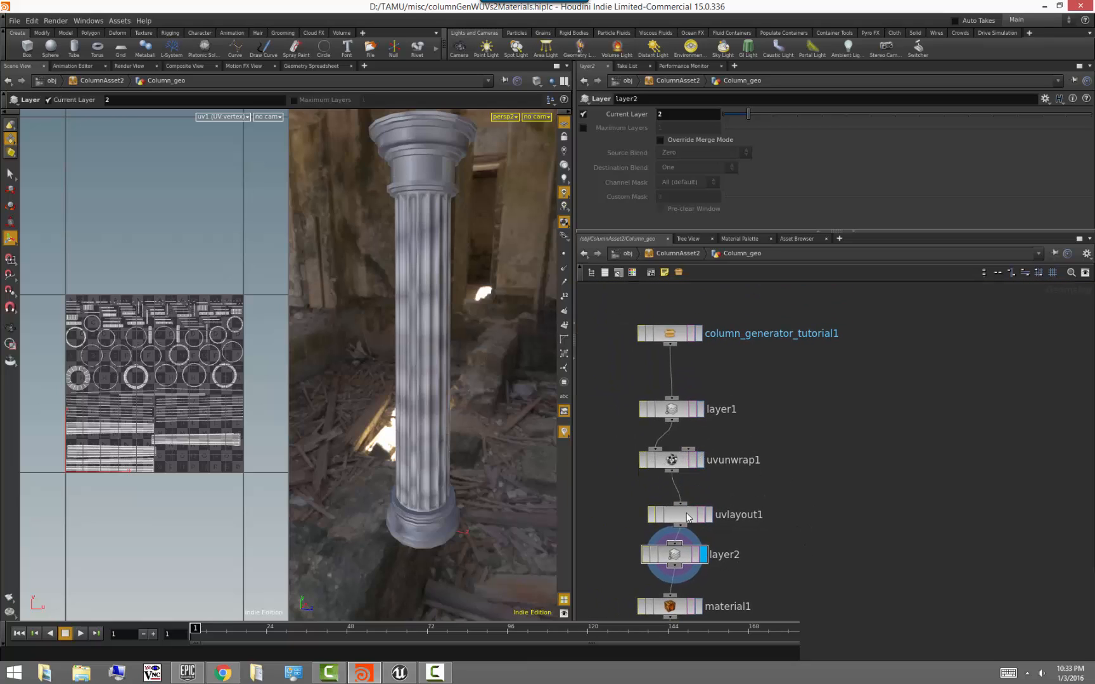
pyautogui.moveTo(678, 514); pyautogui.dragTo(670, 500)
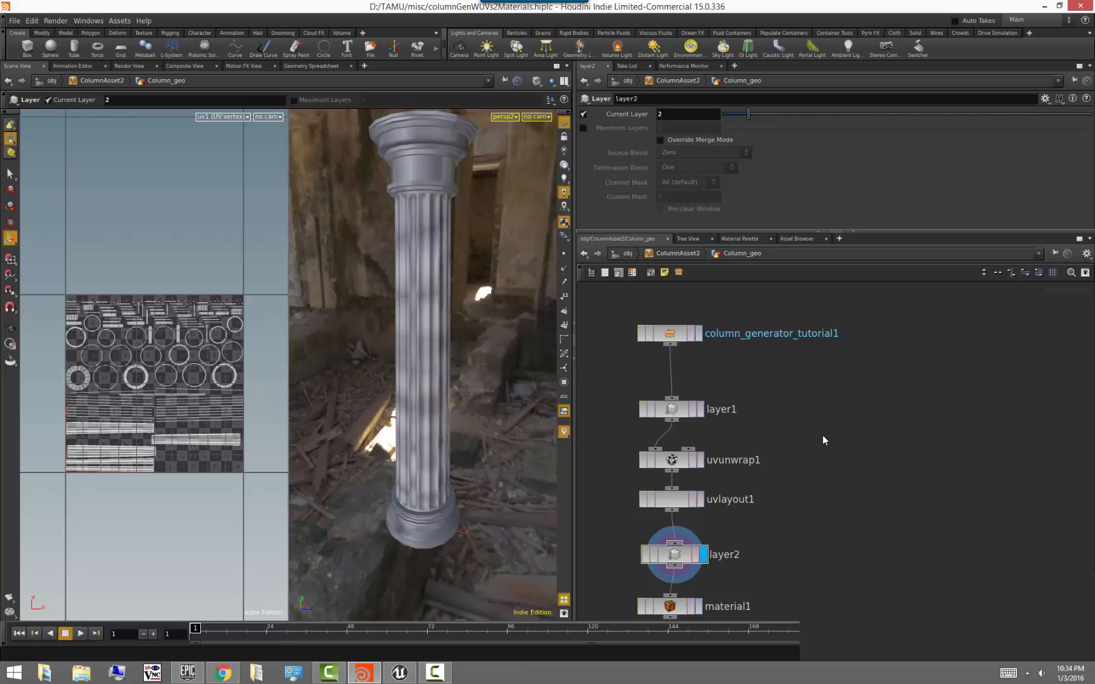
# - Space out the network by moving layer2, material1 and uvtransform1 further down and column_generator_tutorial1 and layer1 further up
pyautogui.moveTo(812, 461); pyautogui.dragTo(796, 384, button='middle')
pyautogui.scroll(-3, 796, 384)
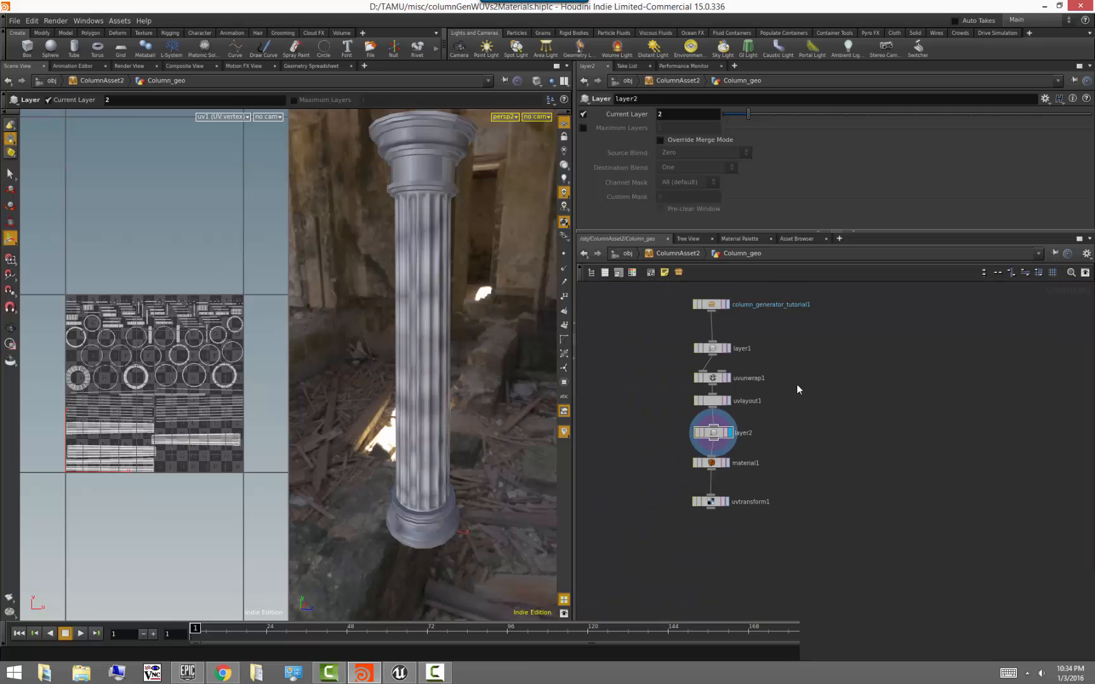
pyautogui.moveTo(767, 554); pyautogui.dragTo(660, 431)
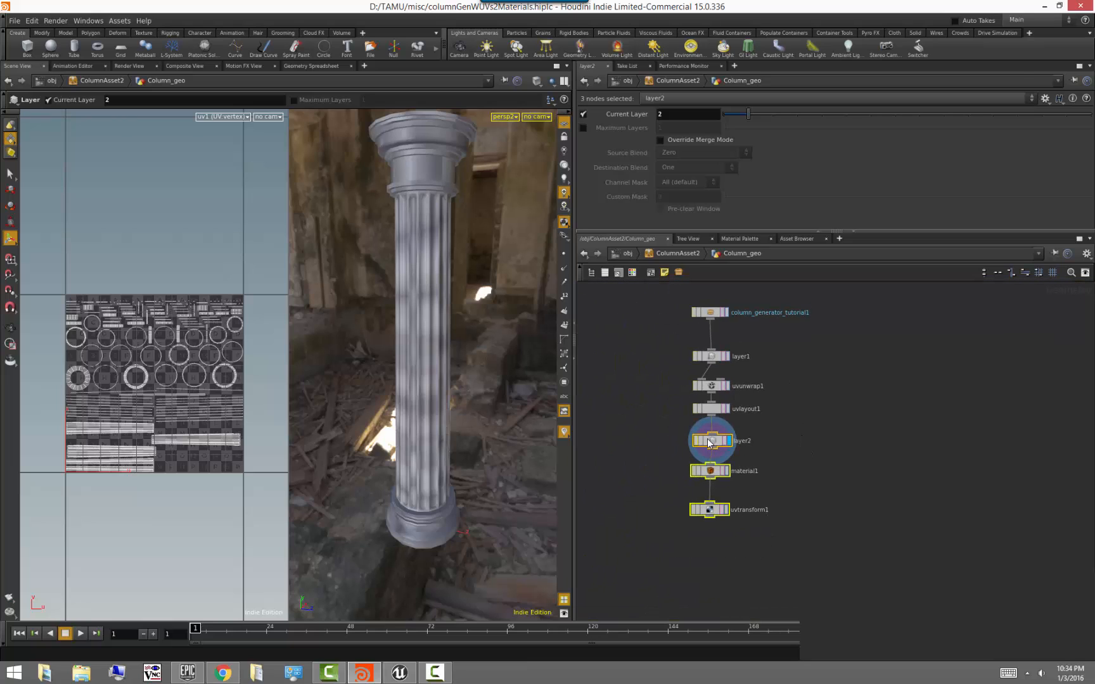
pyautogui.moveTo(709, 504); pyautogui.dragTo(707, 507)
pyautogui.click(770, 433)
pyautogui.moveTo(773, 392); pyautogui.dragTo(775, 467, button='middle')
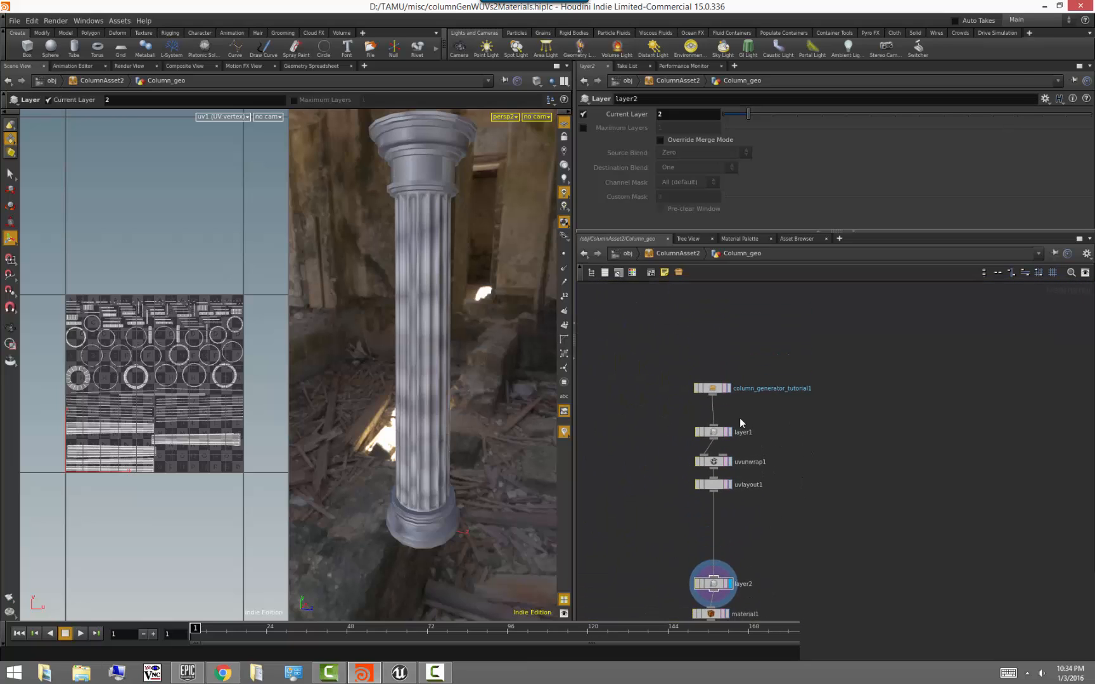
pyautogui.moveTo(775, 440); pyautogui.dragTo(684, 372)
pyautogui.moveTo(715, 431); pyautogui.dragTo(705, 398)
pyautogui.click(789, 485)
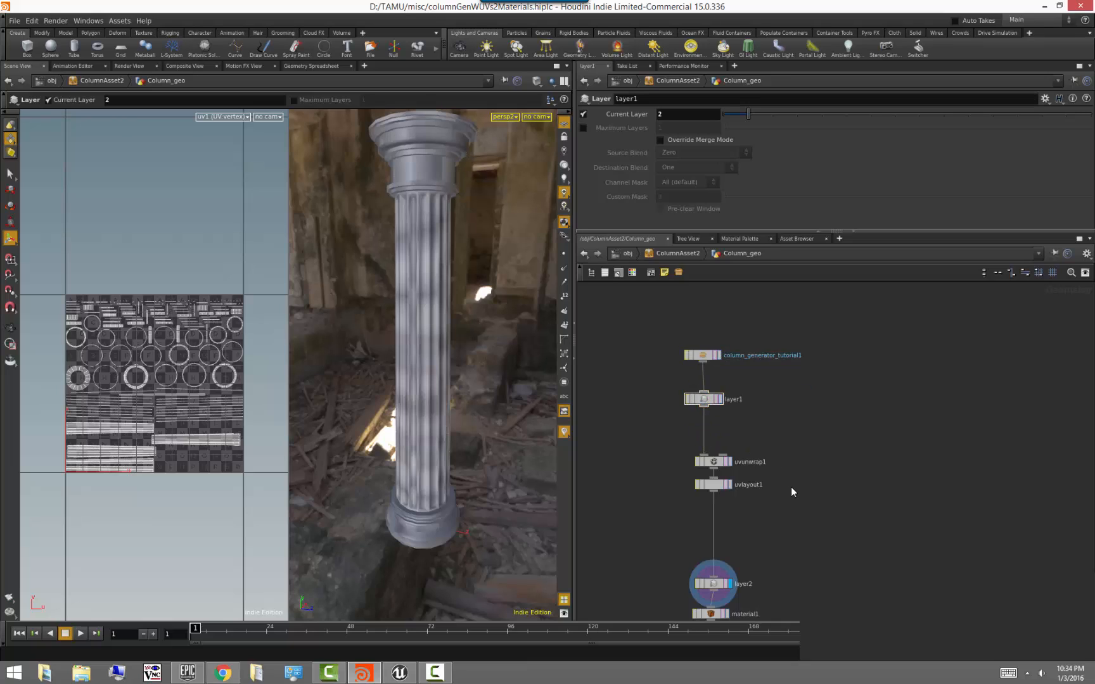
# - Delete the uvlayout1 node, then display uvunwrap1 and place it directly beneath layer1
pyautogui.scroll(2, 792, 491)
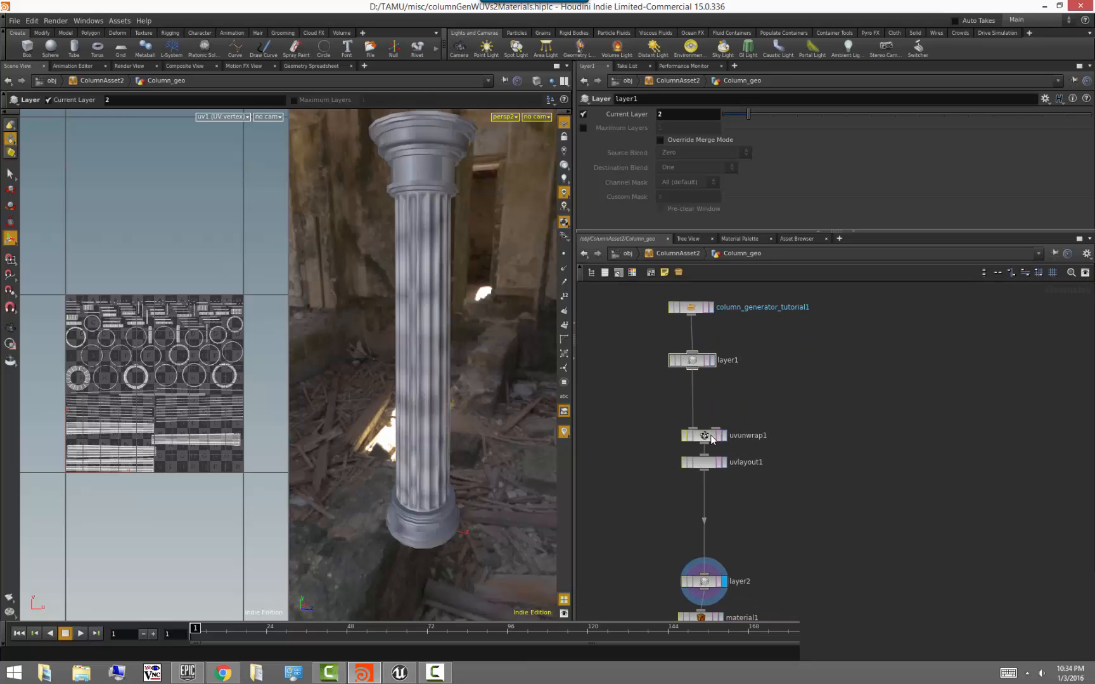
pyautogui.click(708, 461)
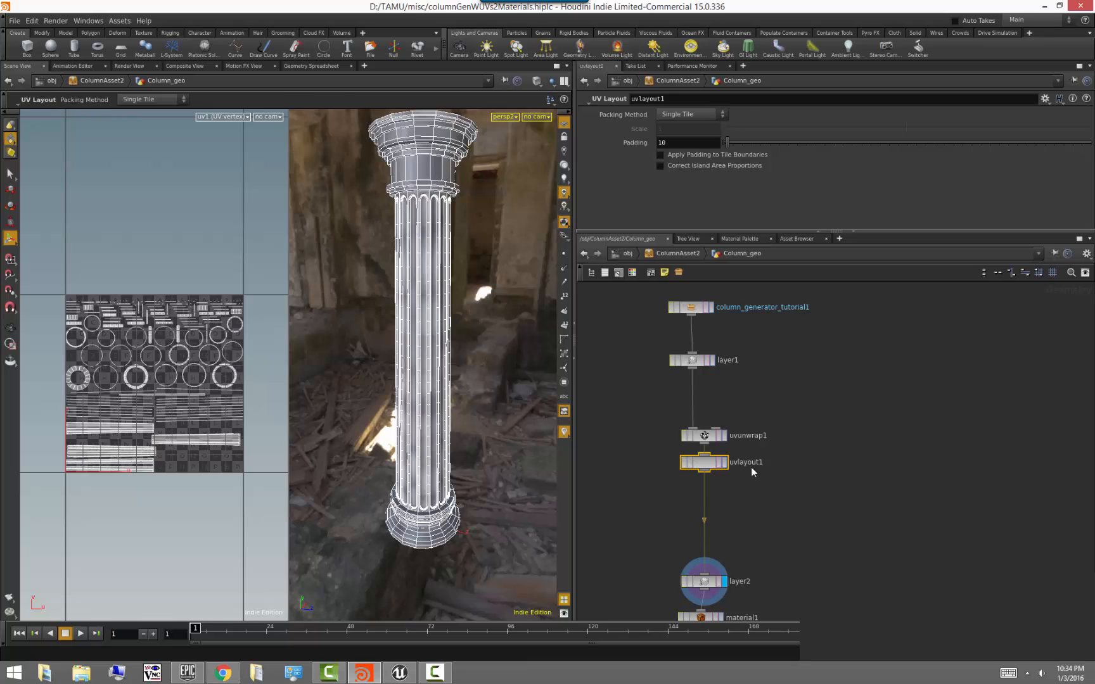
pyautogui.press('Delete')
pyautogui.click(724, 437)
pyautogui.moveTo(707, 436); pyautogui.dragTo(696, 396)
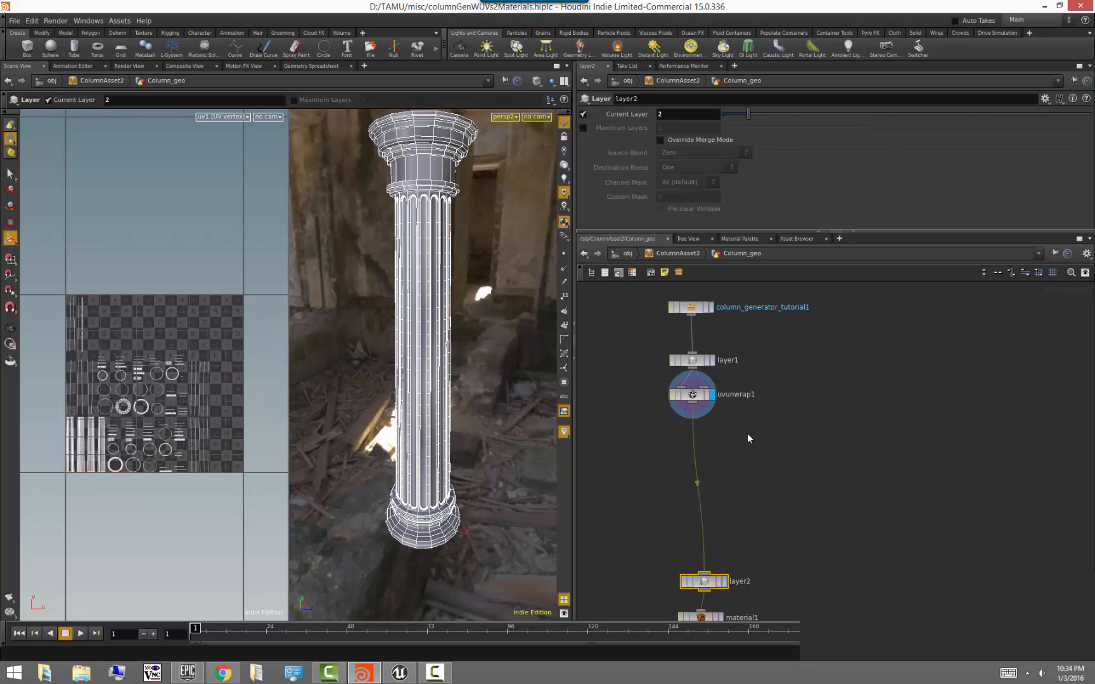
pyautogui.middleClick(693, 398)
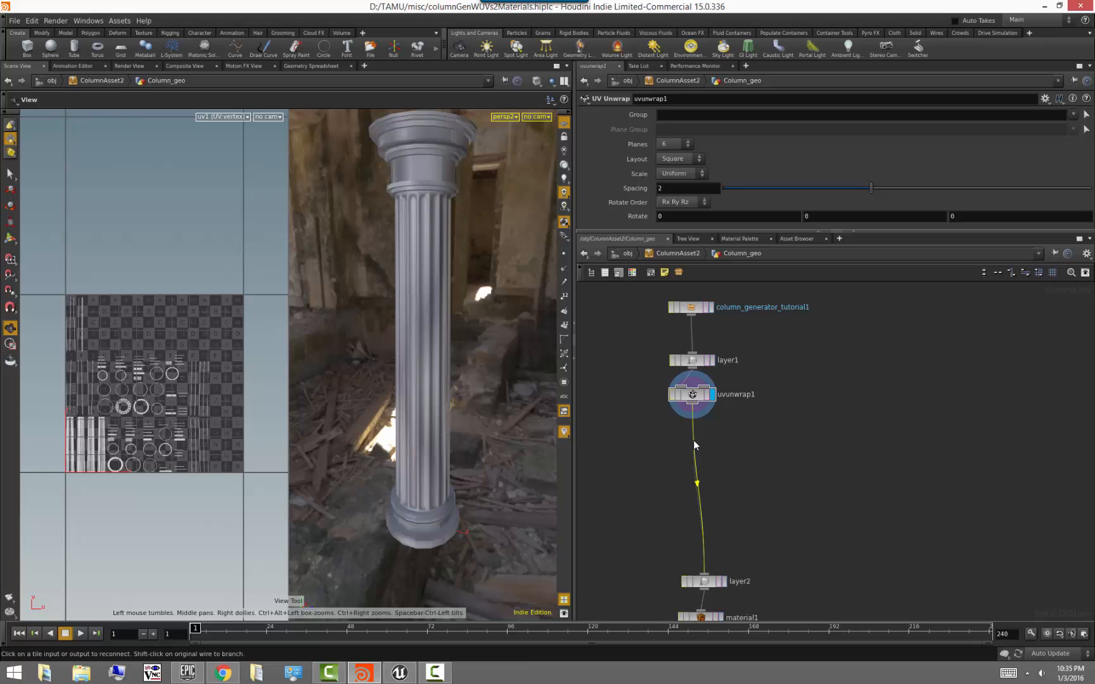
# - Insert an Attribute Swap node between uvunwrap1 and layer2, directly beneath uvunwrap1, and display it
pyautogui.press('Tab')
pyautogui.write('attr')
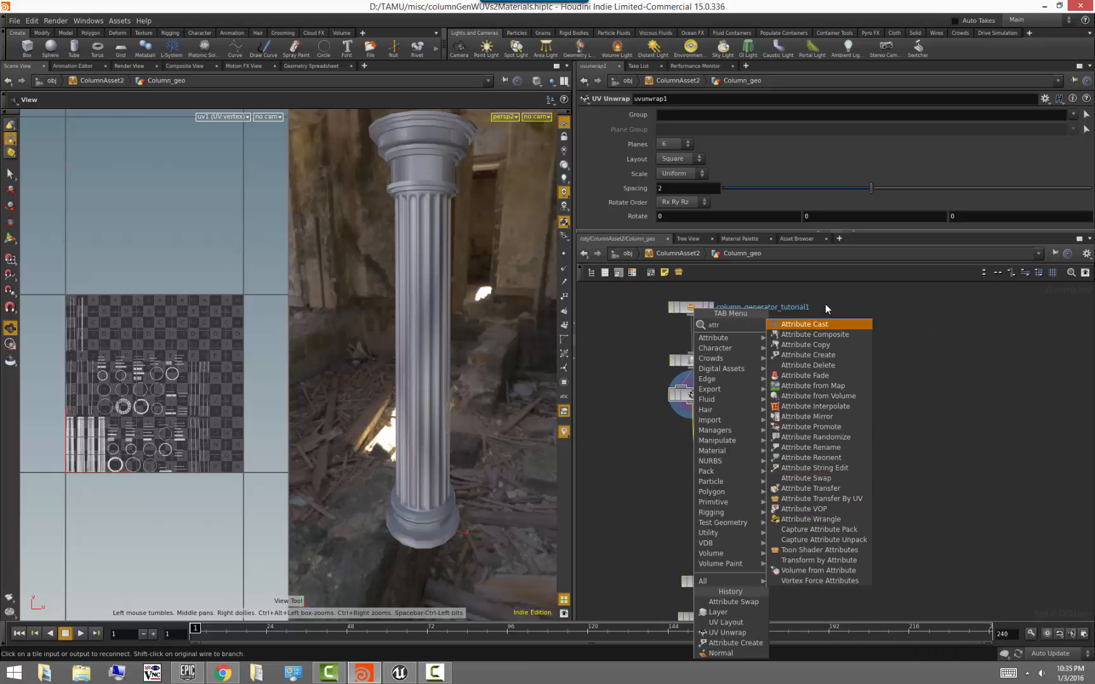
pyautogui.click(833, 479)
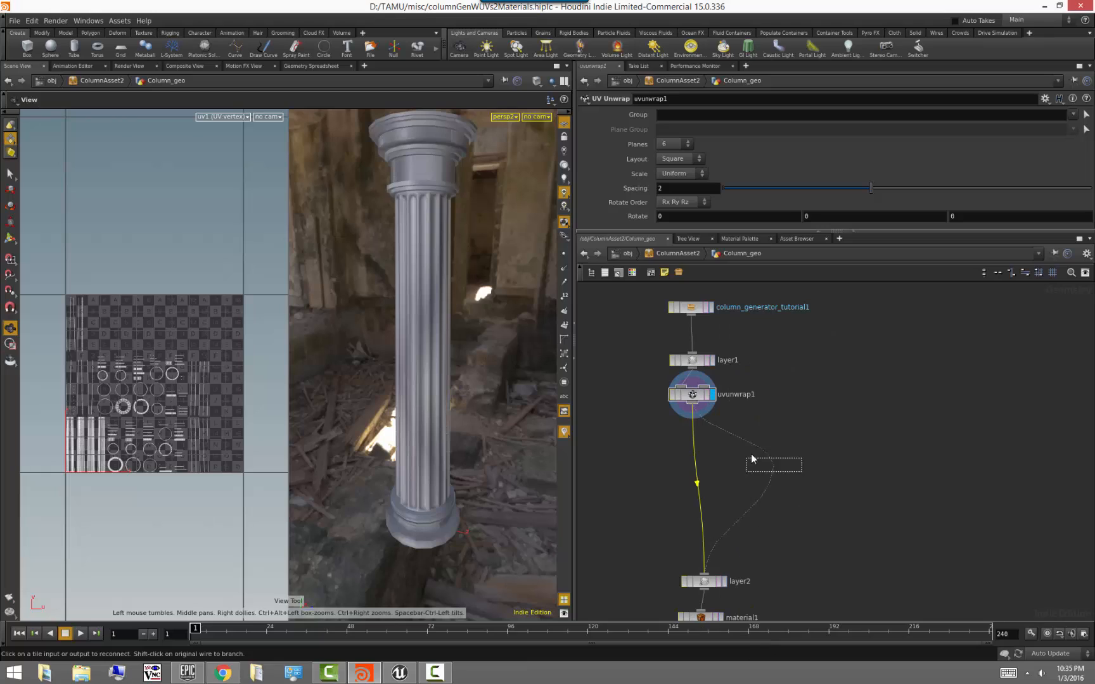
pyautogui.click(690, 433)
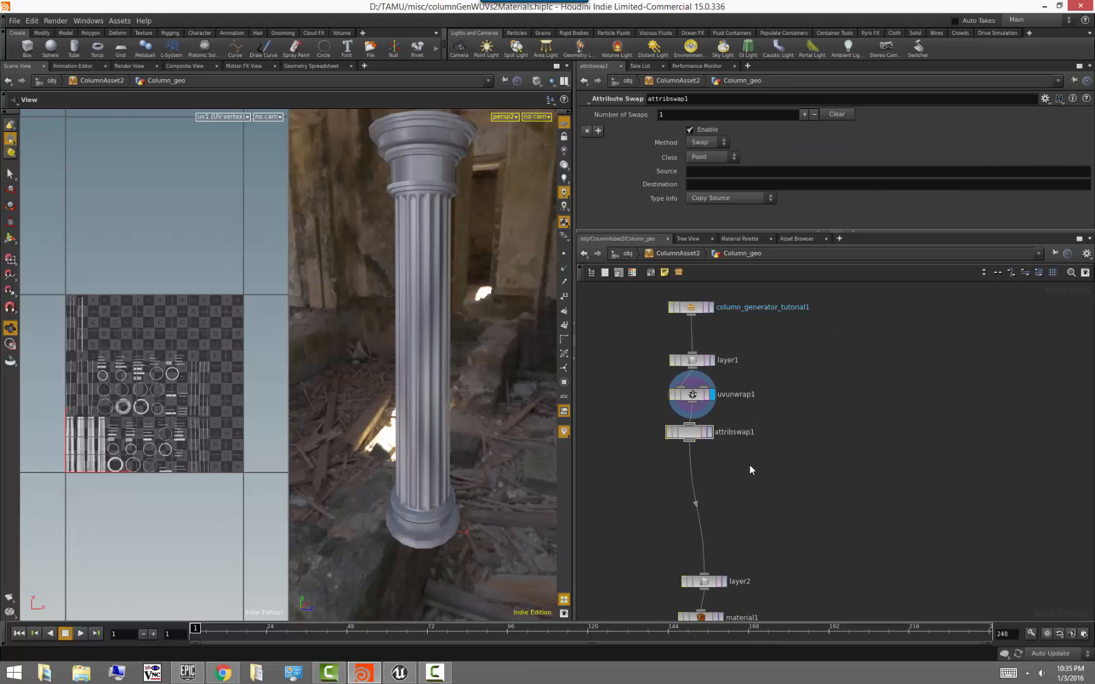
pyautogui.click(710, 433)
pyautogui.click(693, 434)
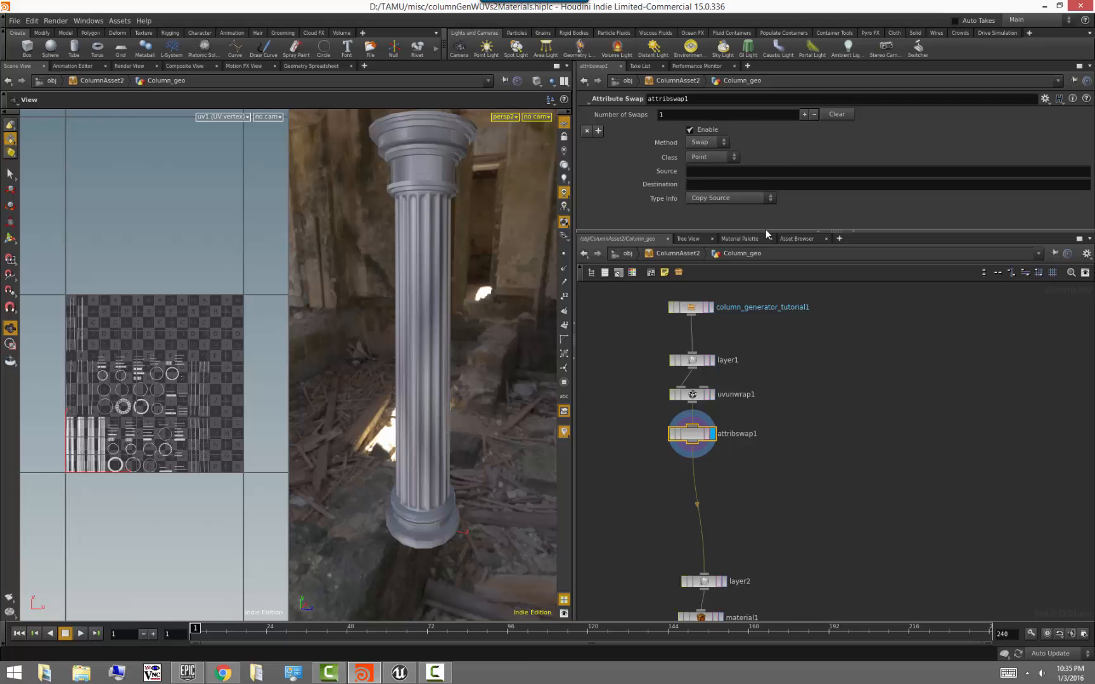
# - Set attribswap1 to copy the Vertex attribute uv to the destination uv2
pyautogui.moveTo(765, 230); pyautogui.dragTo(765, 268)
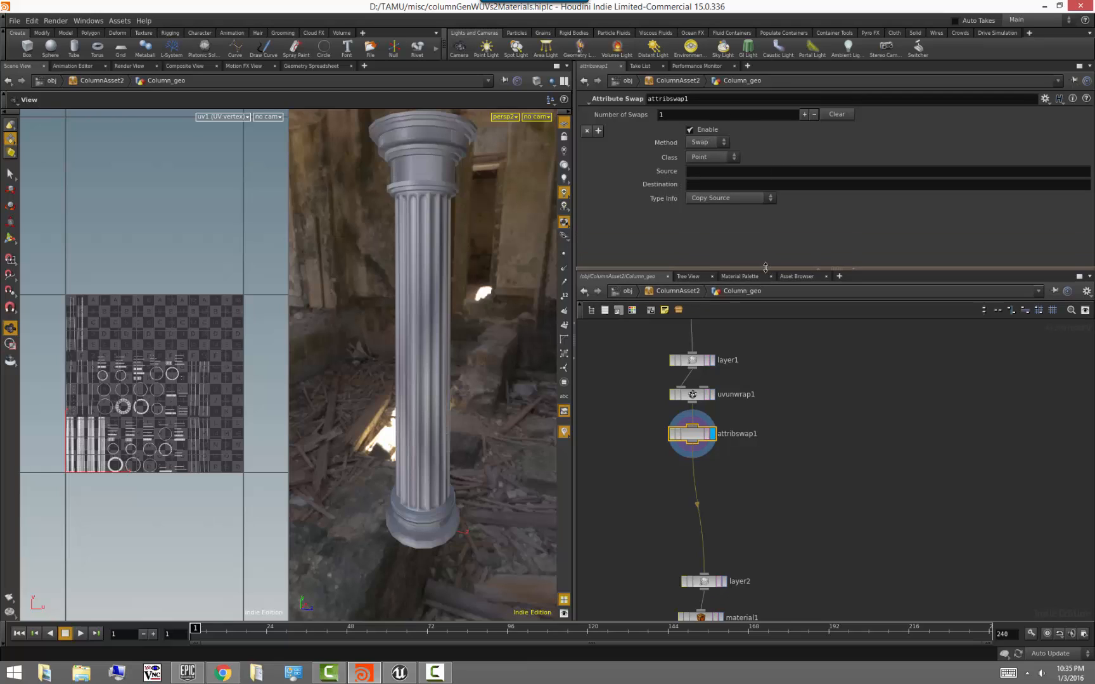
pyautogui.click(711, 143)
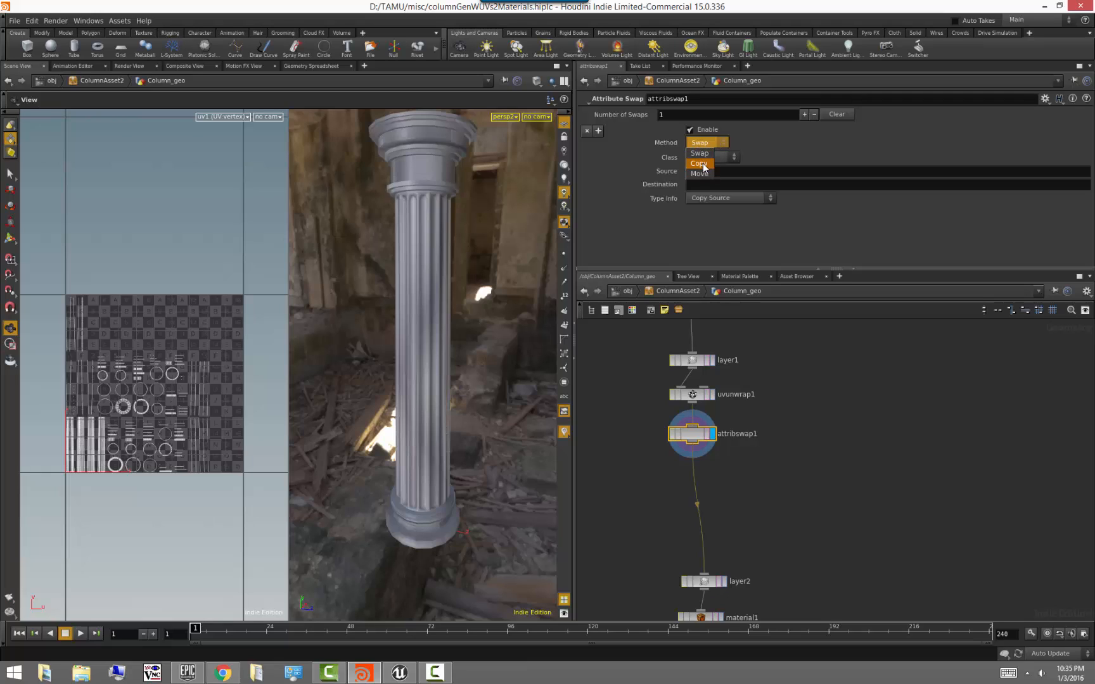
pyautogui.click(795, 152)
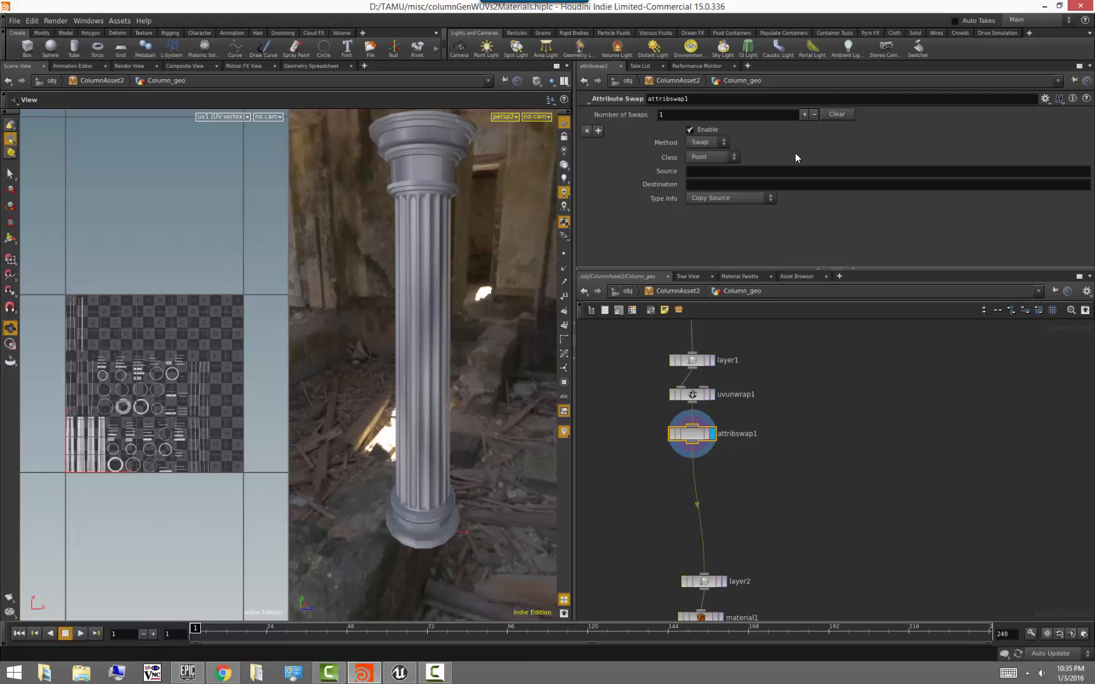
pyautogui.click(704, 142)
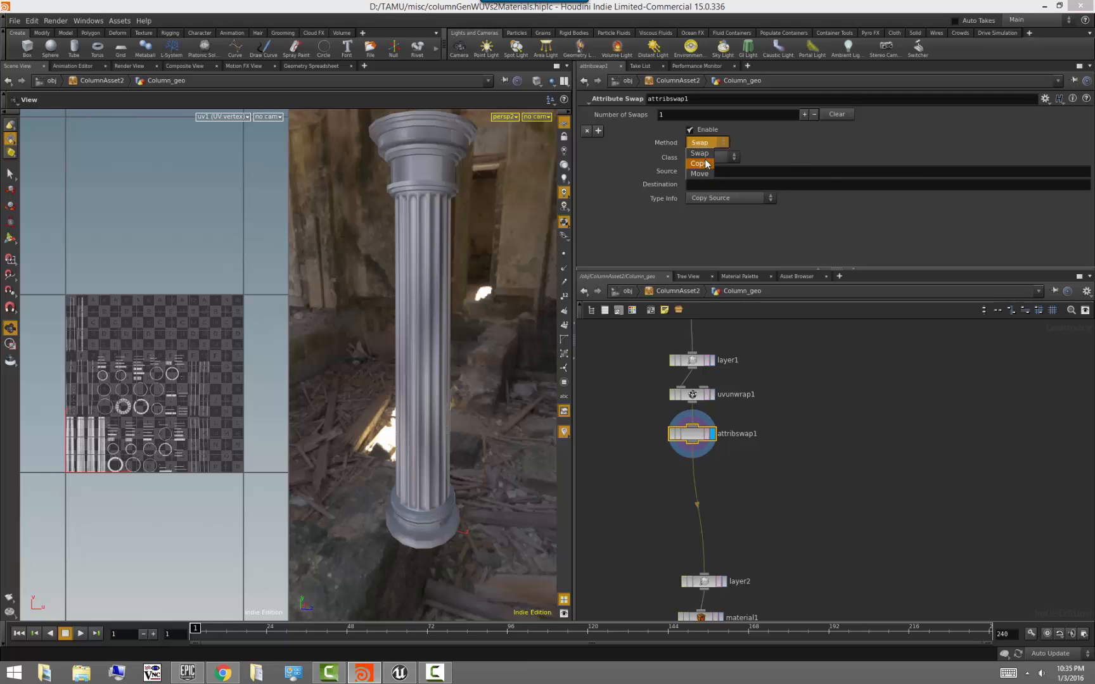
pyautogui.click(701, 164)
pyautogui.click(715, 158)
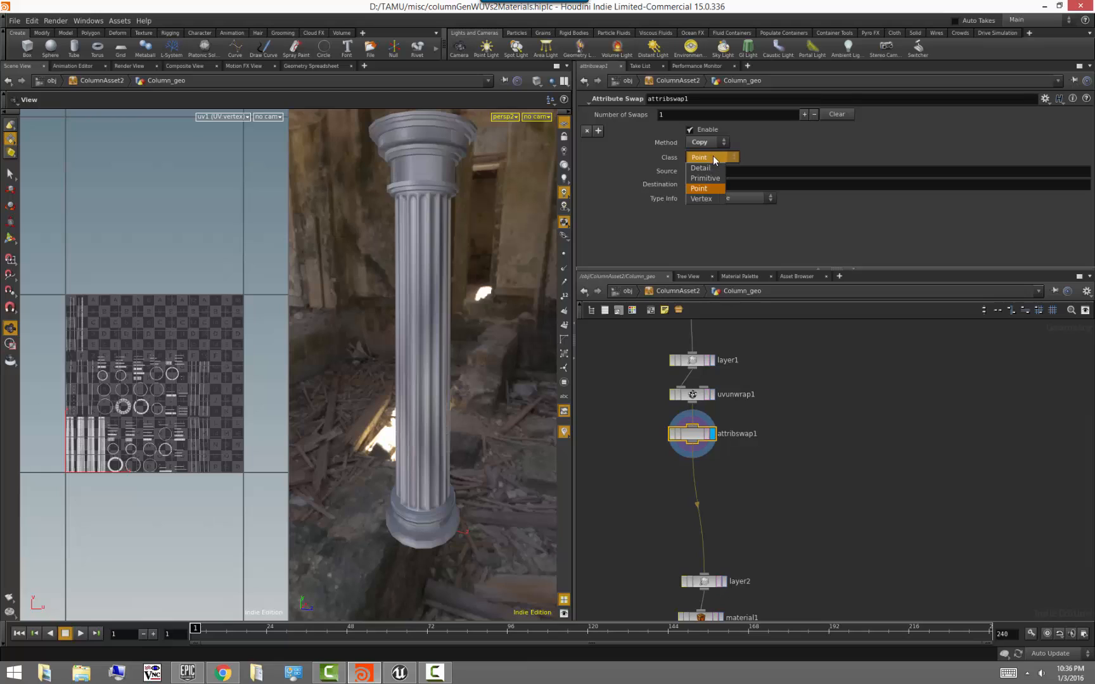
pyautogui.click(709, 198)
pyautogui.write('uv')
pyautogui.press('Return')
pyautogui.write('uv2')
pyautogui.press('Return')
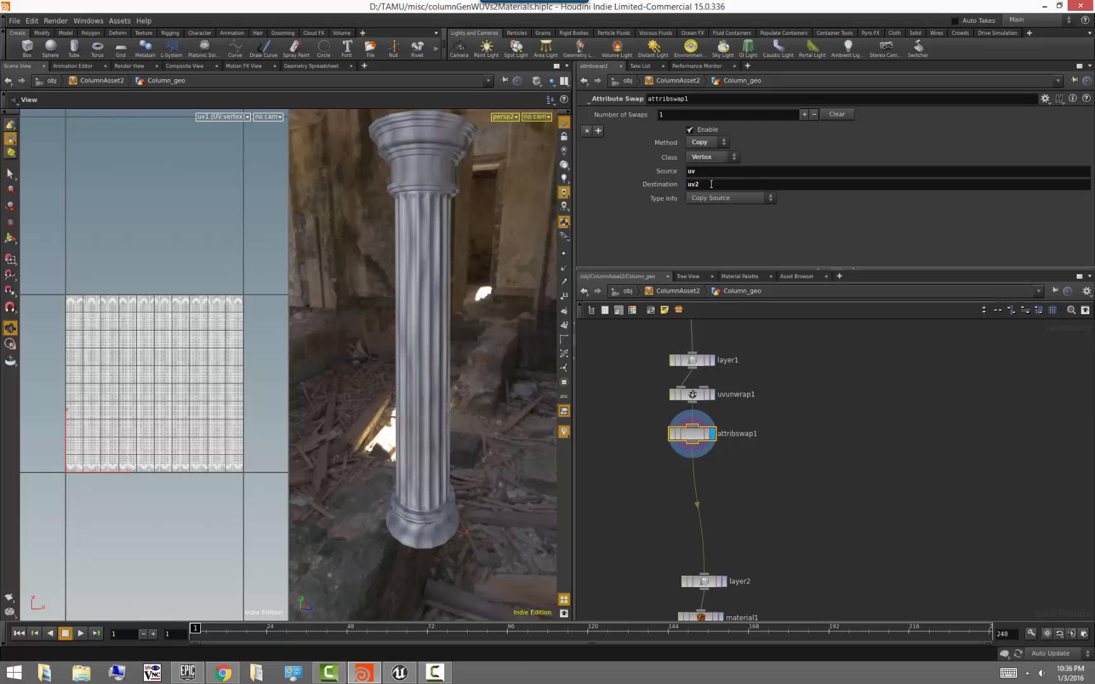
# - Check the UV result at layer2 and its layer setting, and return the display to attribswap1
pyautogui.click(837, 451)
pyautogui.moveTo(838, 498); pyautogui.dragTo(832, 478, button='middle')
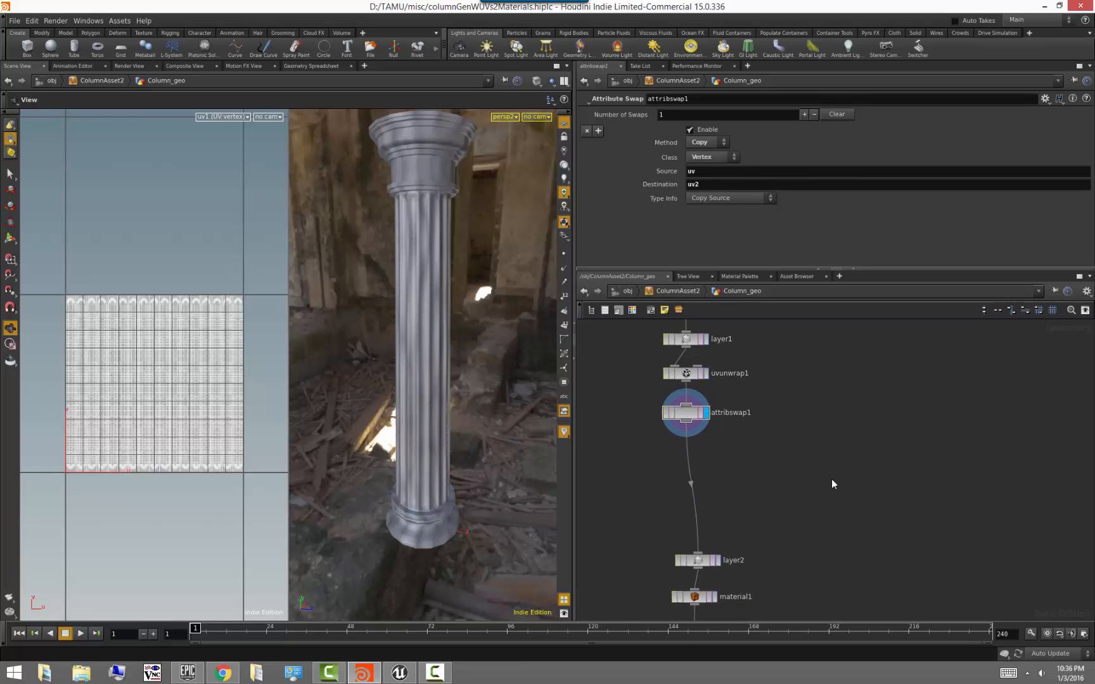
pyautogui.click(718, 560)
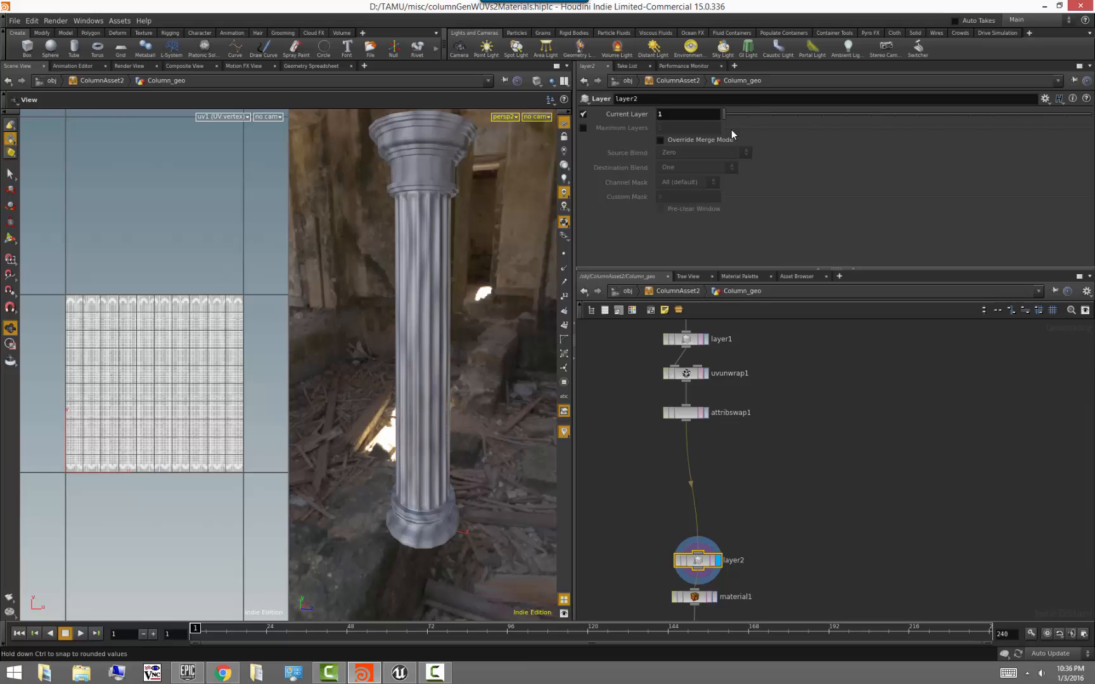
pyautogui.click(706, 414)
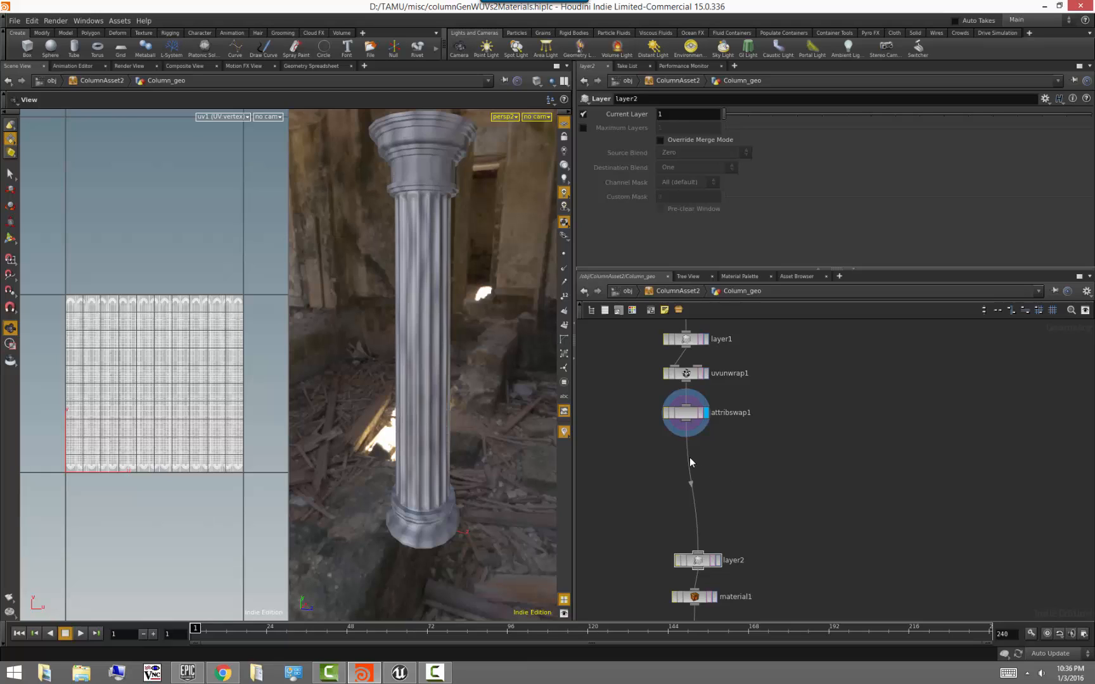
# - Insert a UV Transform node between attribswap1 and layer2 and display it
pyautogui.press('Tab')
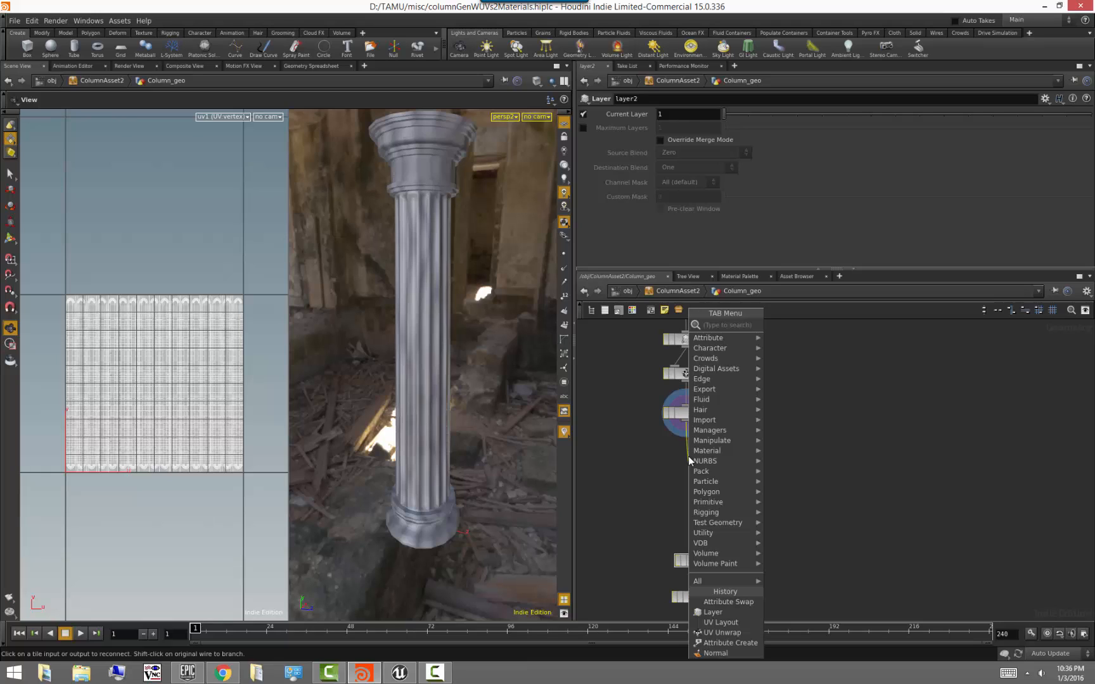
pyautogui.write('uvtra')
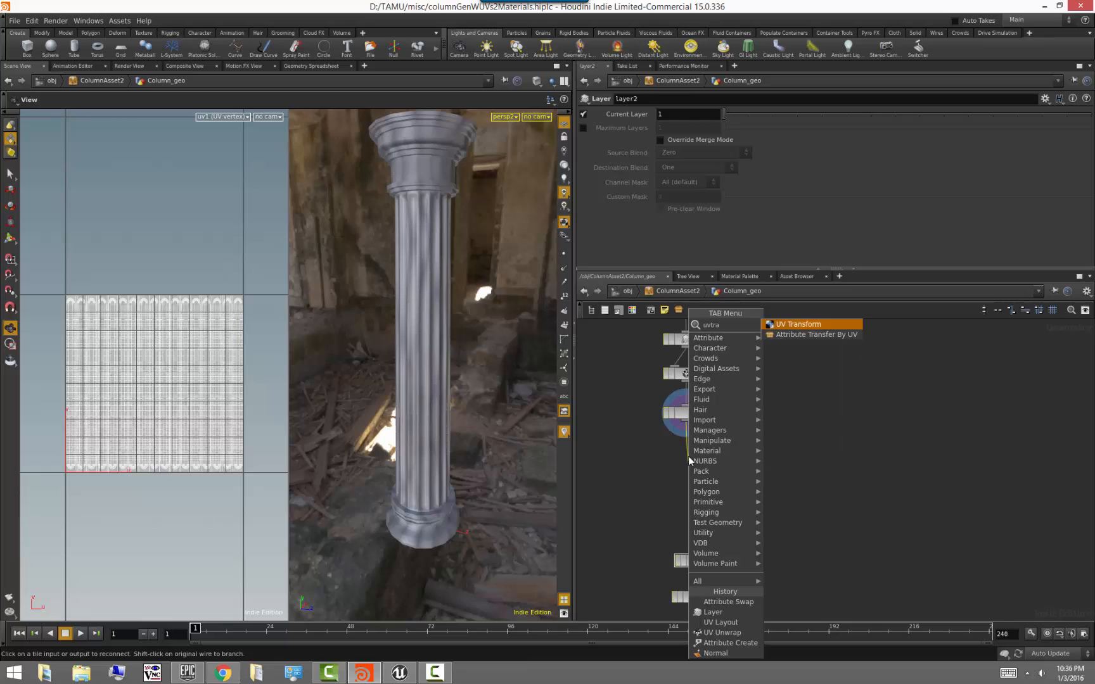
pyautogui.press('Return')
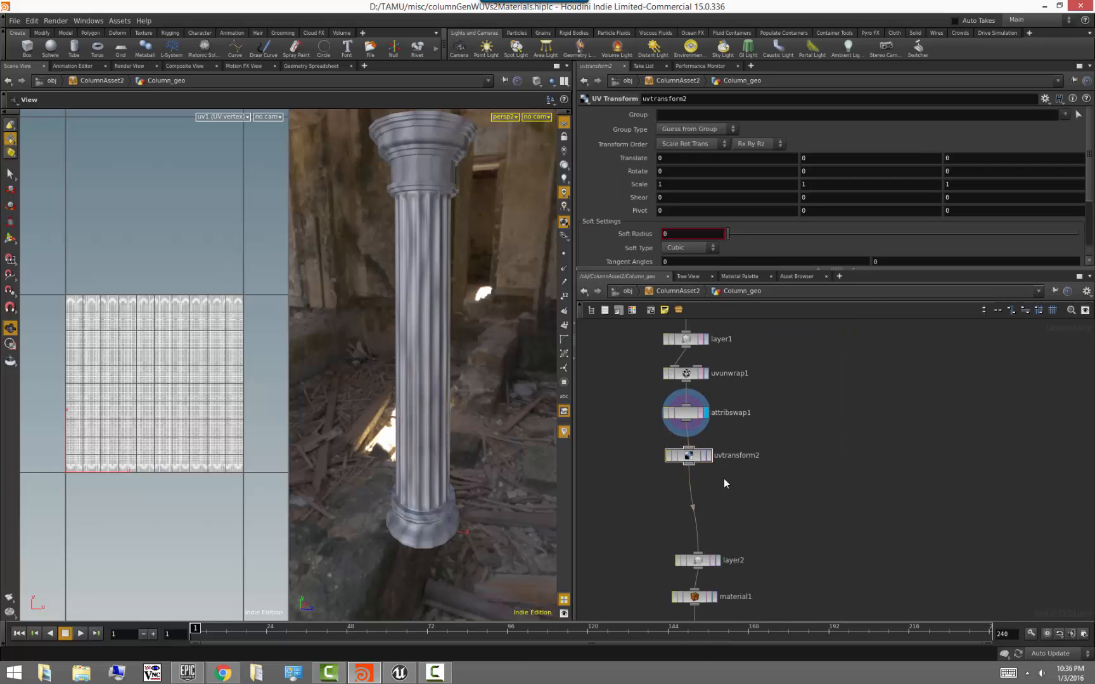
pyautogui.click(710, 455)
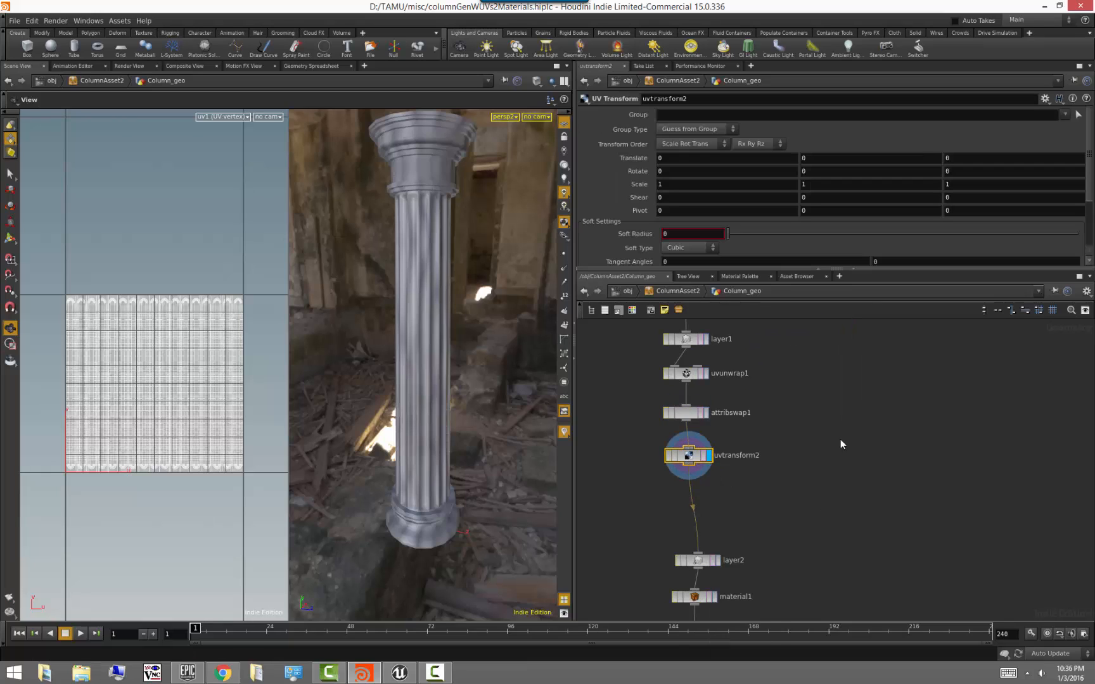
# - Restrict uvtransform2 to the columnBody group and set its Y scale to 0.8
pyautogui.click(1065, 114)
pyautogui.click(1045, 127)
pyautogui.press('BackSpace')
pyautogui.write('0.8')
pyautogui.press('Return')
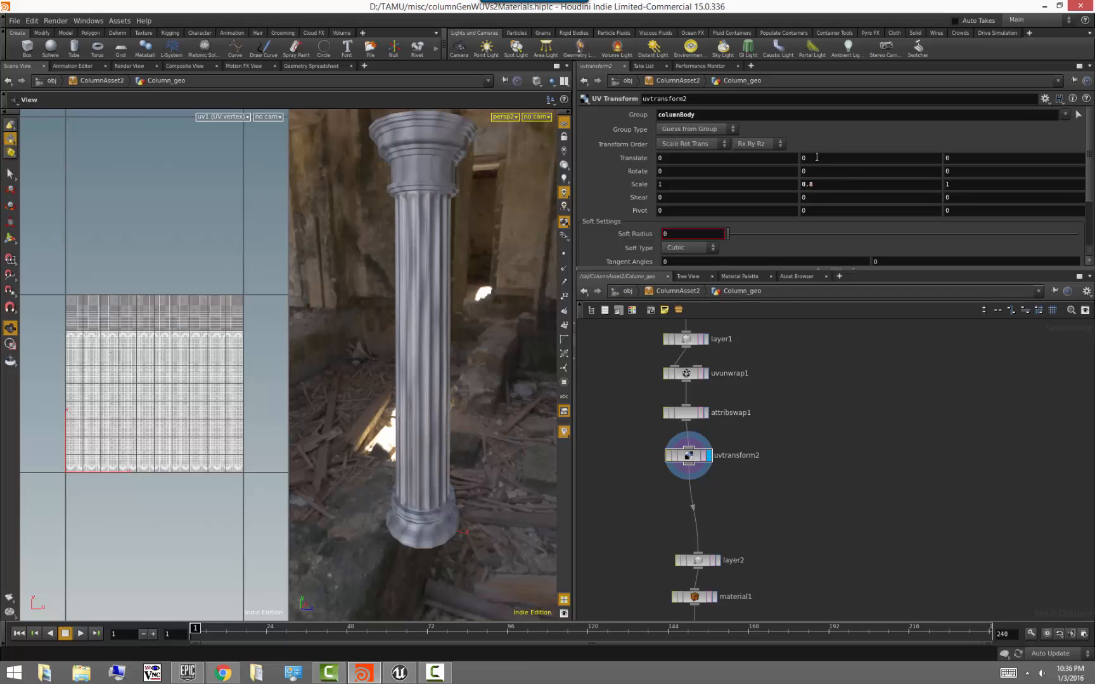
# - Set the Y pivot of uvtransform2 to 1 so the column body UVs scale from the upper edge
pyautogui.click(833, 211)
pyautogui.press('BackSpace')
pyautogui.write('$')
pyautogui.press('BackSpace')
pyautogui.write('1')
pyautogui.press('Return')
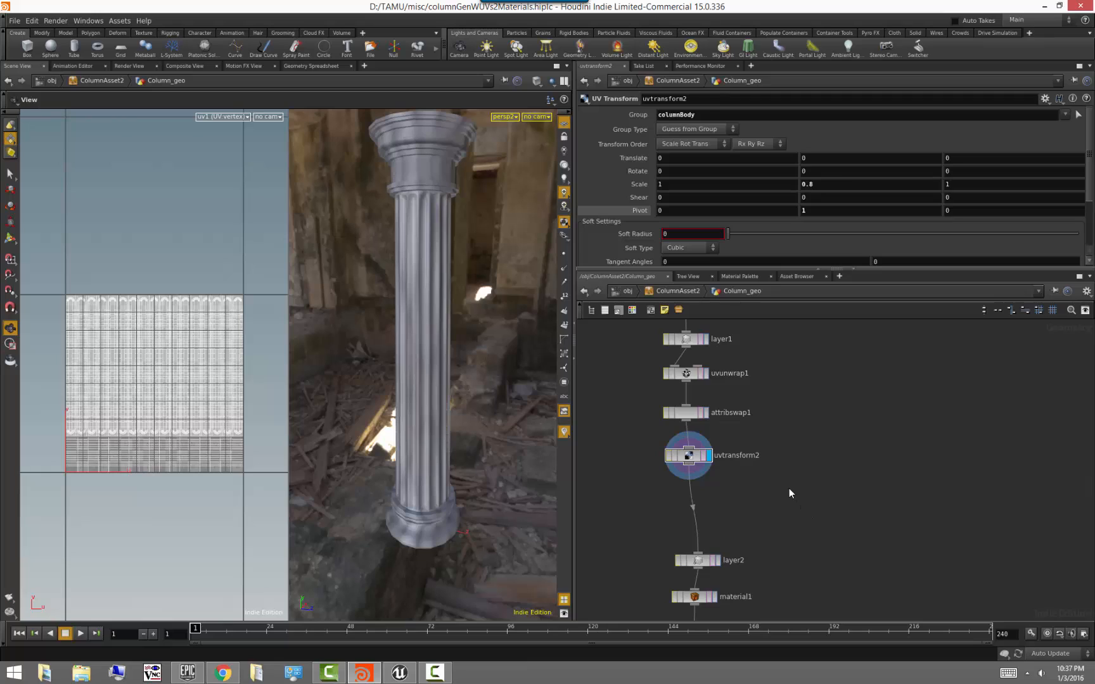
# - Reduce the Y scale of the column body UVs in uvtransform2 to 0.7
pyautogui.scroll(2, 793, 476)
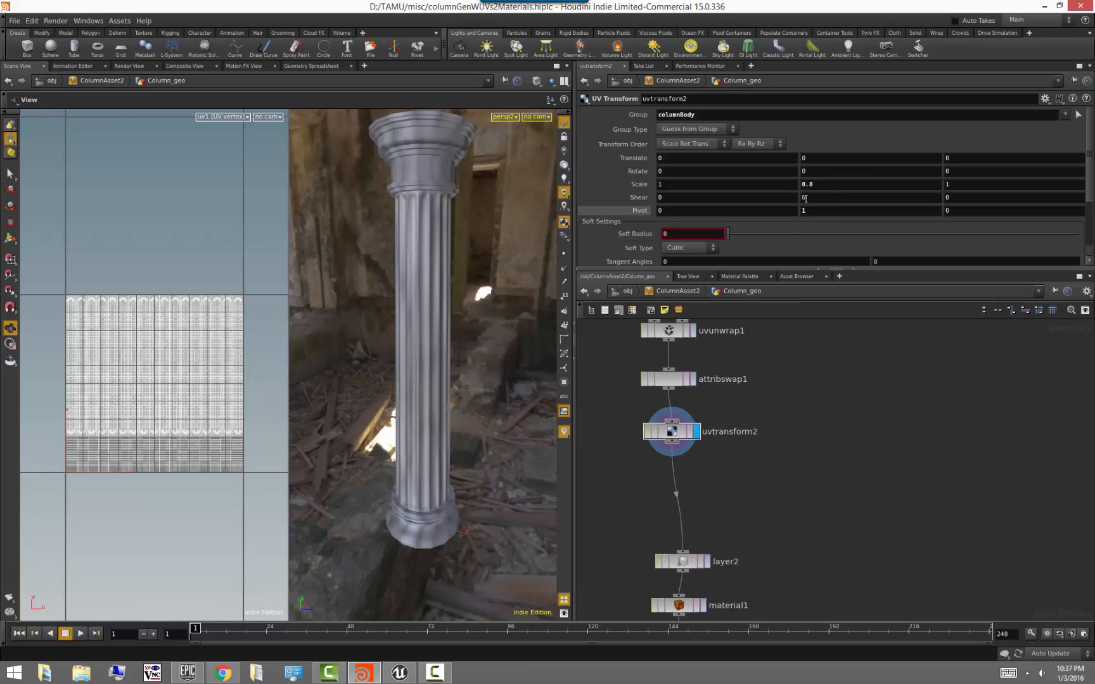
pyautogui.click(832, 184)
pyautogui.press('BackSpace')
pyautogui.press('Return')
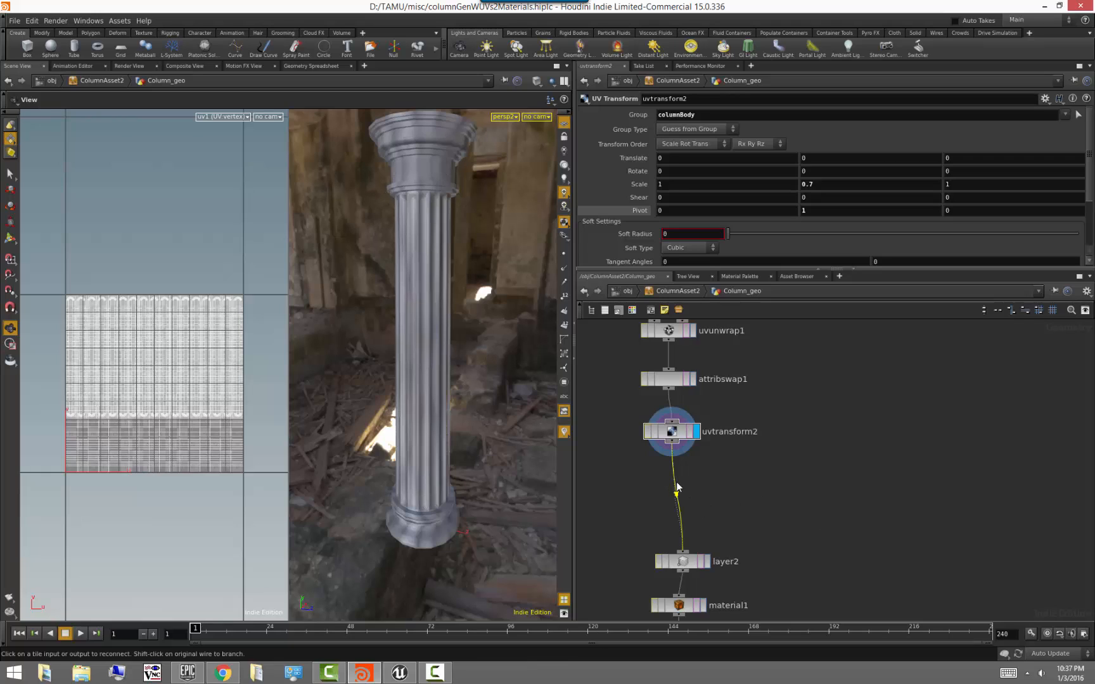
# - Insert another UV Transform node between uvtransform2 and layer2 and display it
pyautogui.press('Tab')
pyautogui.write('uvt')
pyautogui.press('Return')
pyautogui.click(677, 480)
pyautogui.click(703, 482)
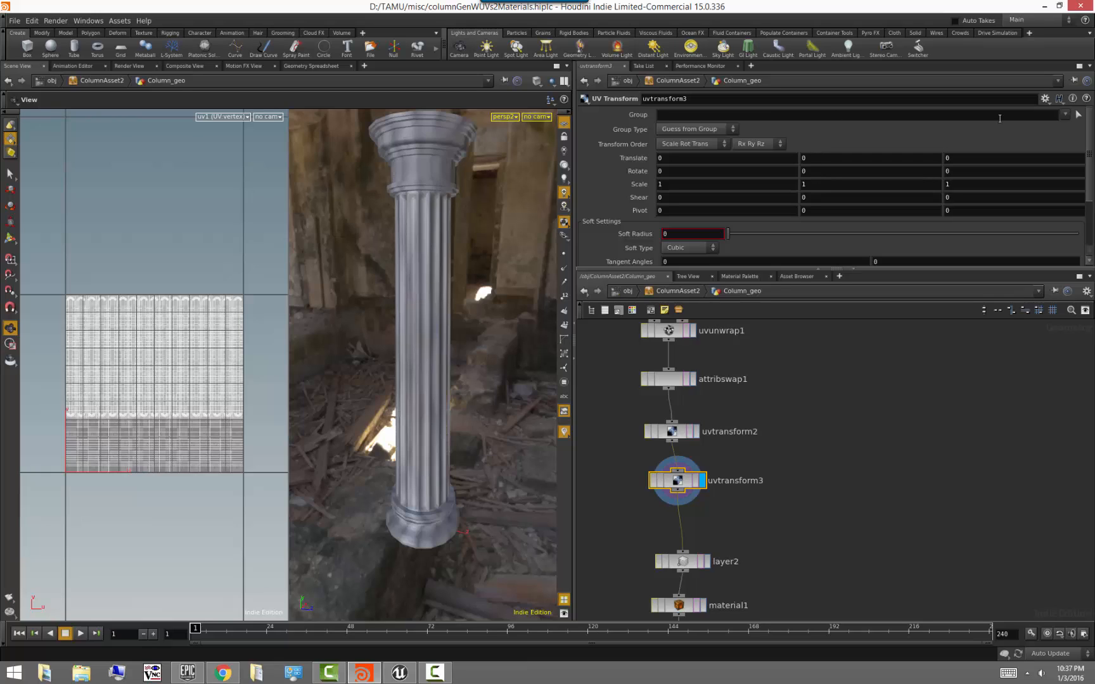
# - Restrict uvtransform3 to the columnBottomCap group and set its Y scale to 0.15
pyautogui.click(1065, 114)
pyautogui.click(1048, 136)
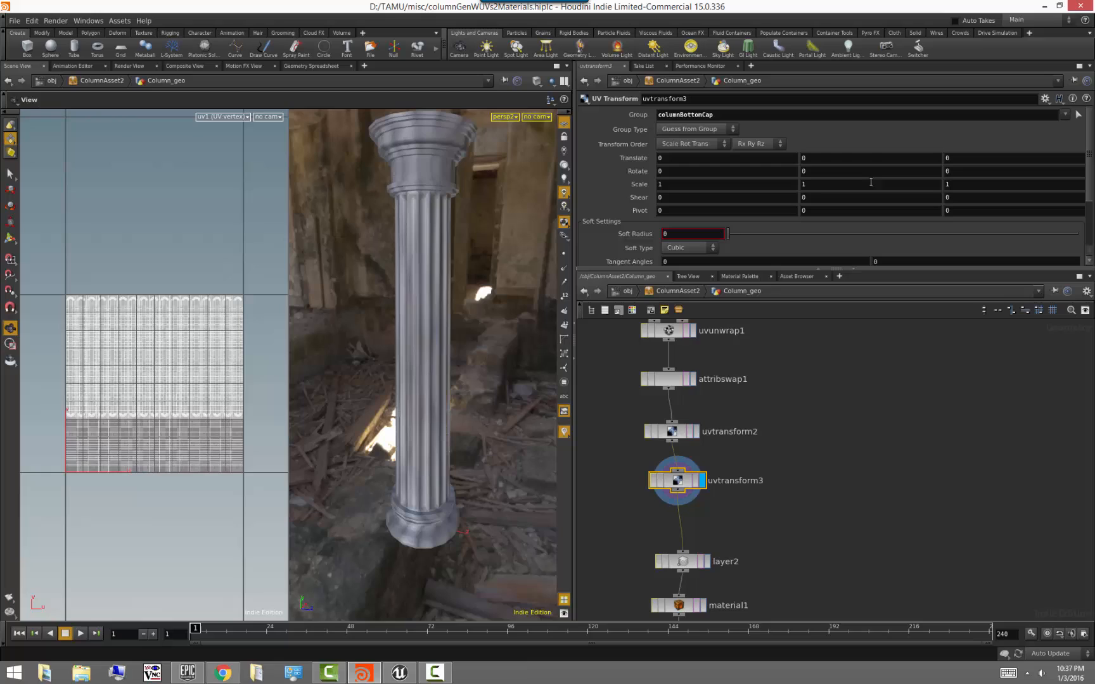
pyautogui.click(829, 184)
pyautogui.press('BackSpace')
pyautogui.write('0.15')
pyautogui.press('Return')
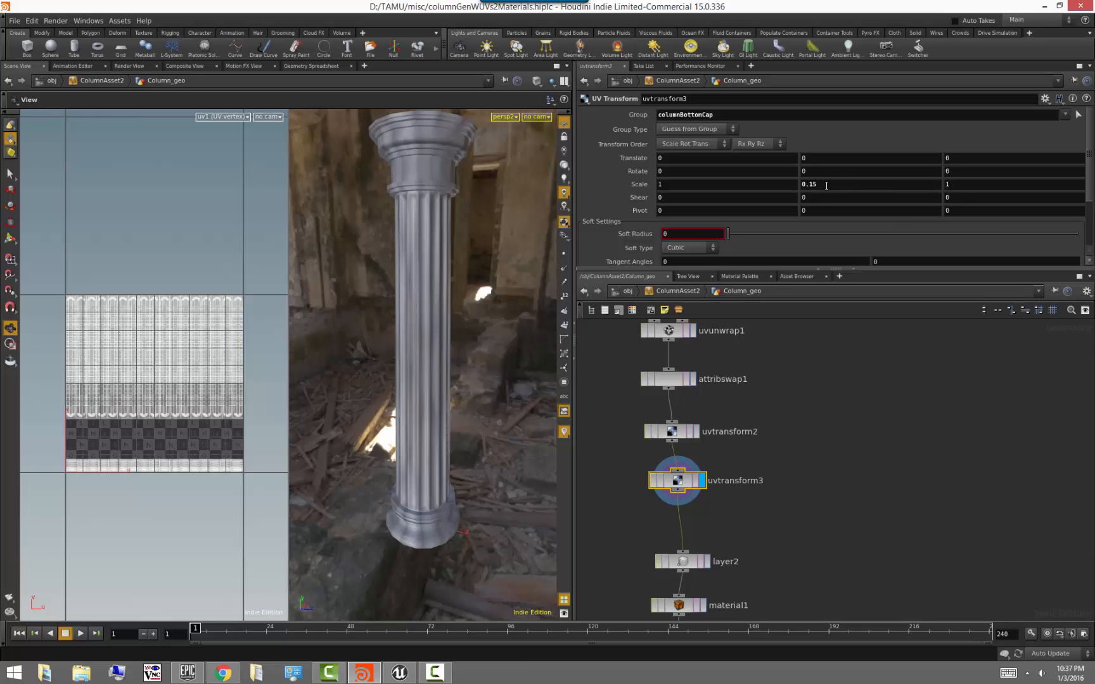
# - Change the Y scale of the bottom cap UVs in uvtransform3 to 0.3
pyautogui.press('BackSpace')
pyautogui.press('BackSpace')
pyautogui.write('2')
pyautogui.press('Return')
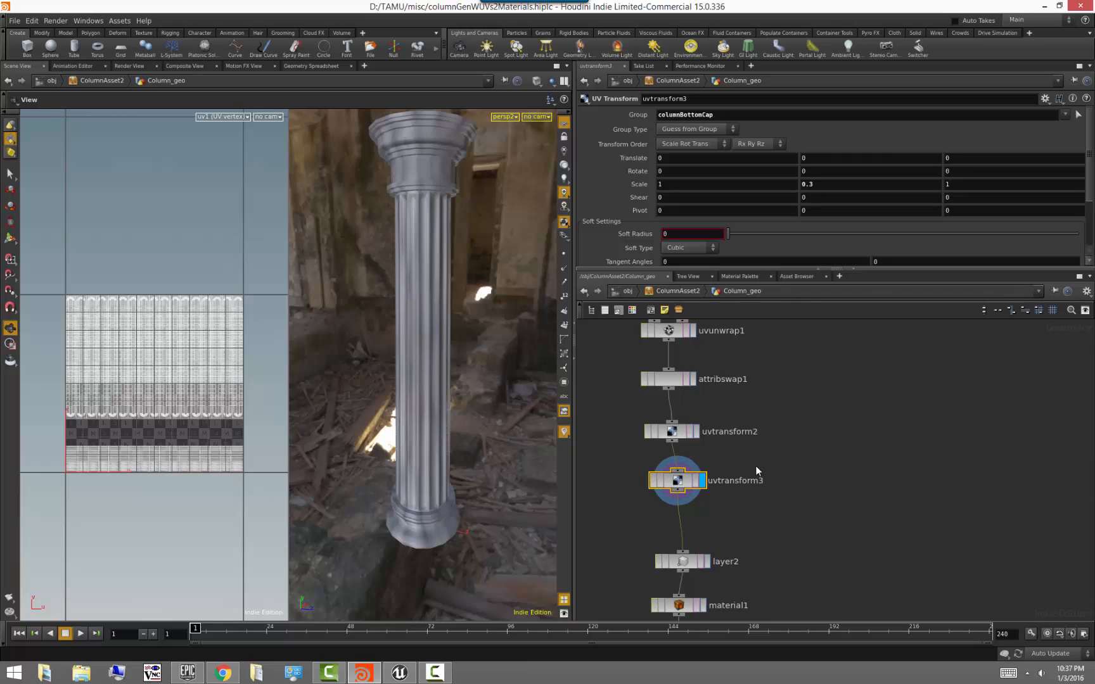
# - Insert a third UV Transform node between uvtransform3 and layer2 and display it
pyautogui.moveTo(790, 502); pyautogui.dragTo(779, 466, button='middle')
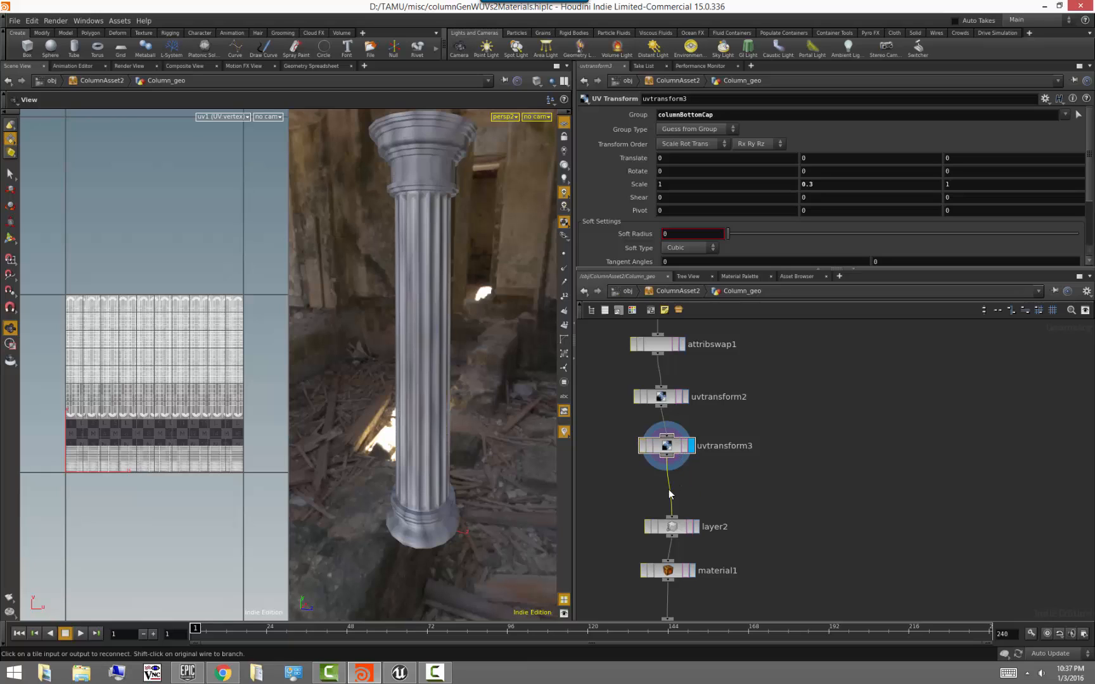
pyautogui.press('Tab')
pyautogui.write('uv tr')
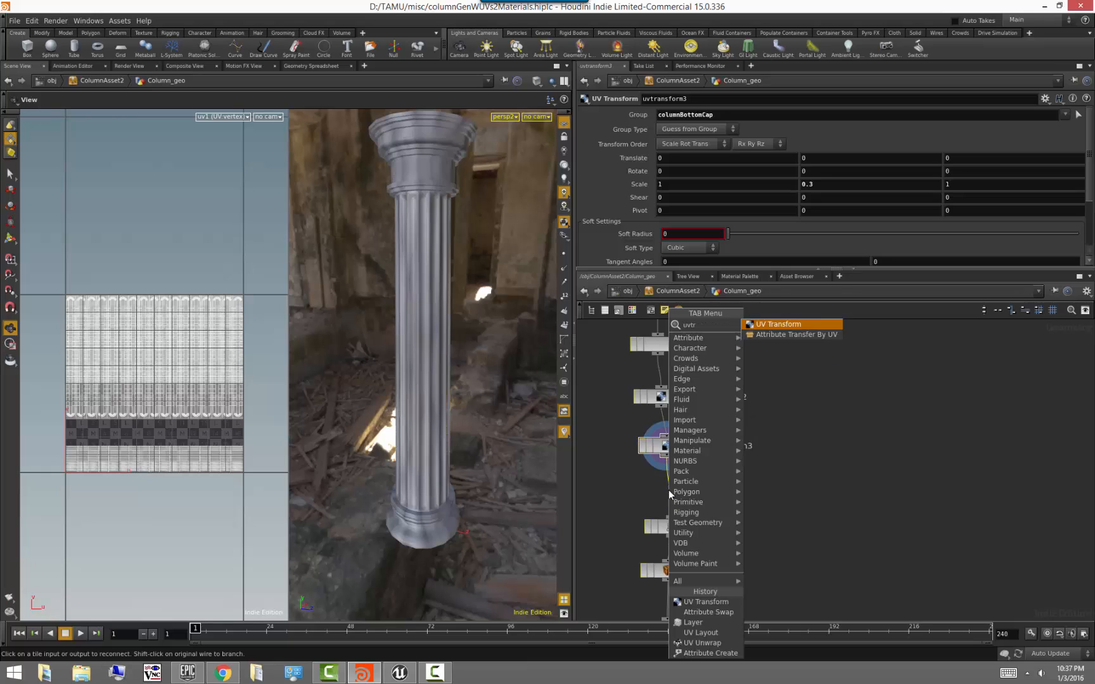
pyautogui.press('Return')
pyautogui.click(670, 495)
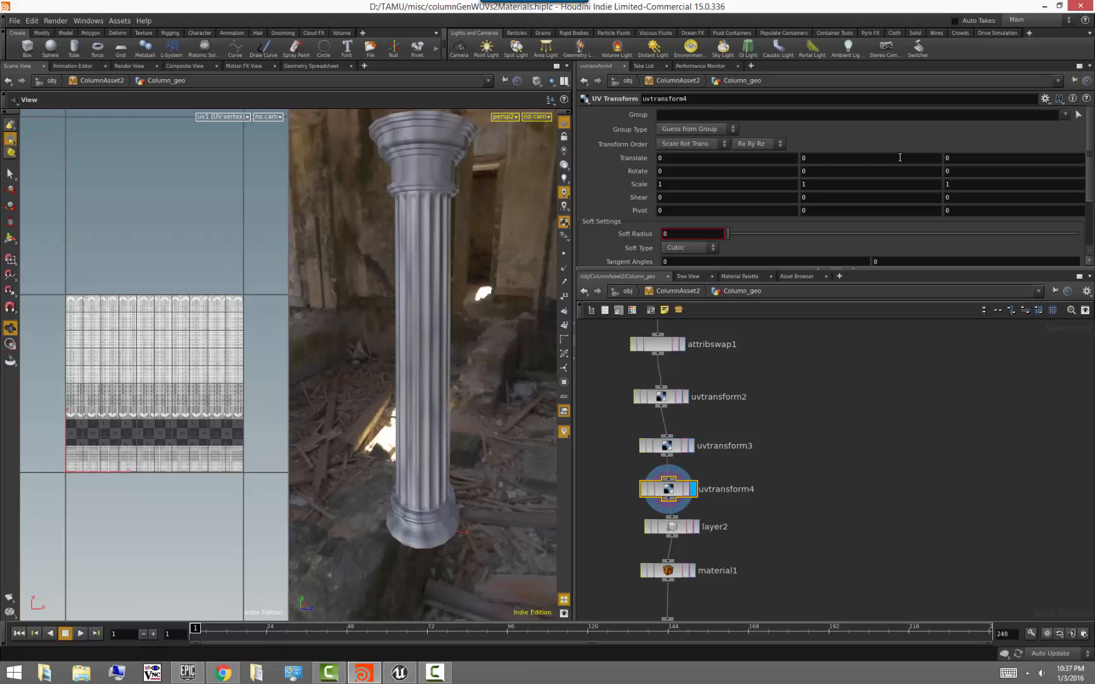
# - Restrict uvtransform4 to the columnTopCap group and set its Y scale to 0.3
pyautogui.click(1065, 114)
pyautogui.click(1058, 146)
pyautogui.doubleClick(818, 185)
pyautogui.write('0.3')
pyautogui.press('Return')
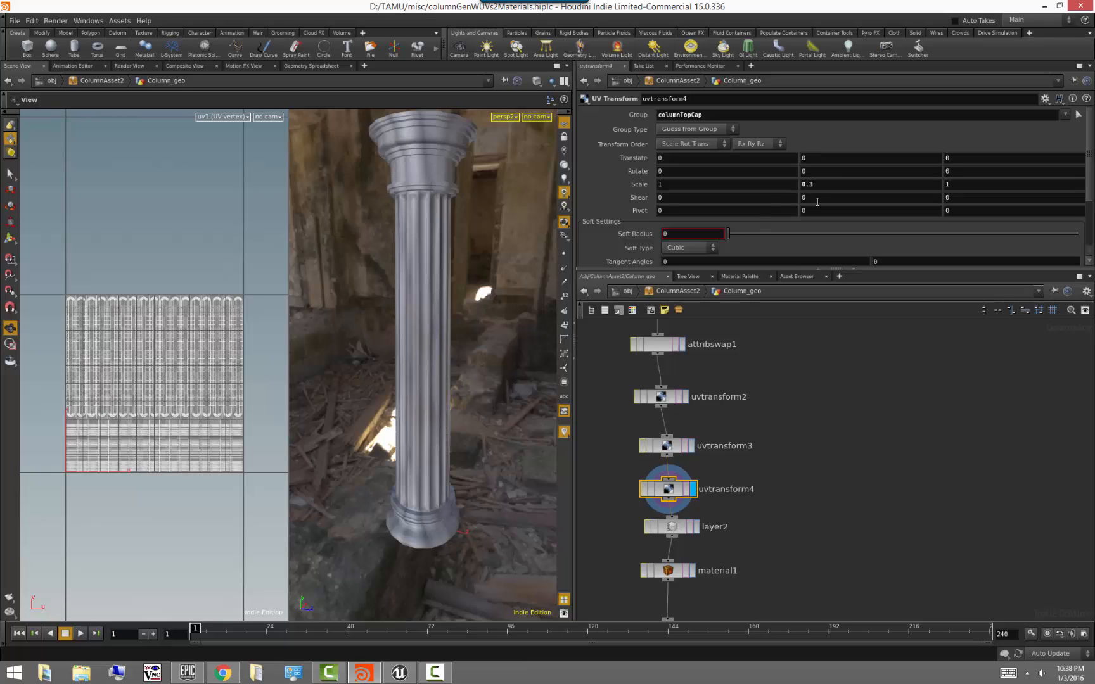
# - Compare the UV layouts at each stage by displaying uvtransform2, uvtransform3, uvtransform4 and attribswap1 in turn
pyautogui.click(692, 446)
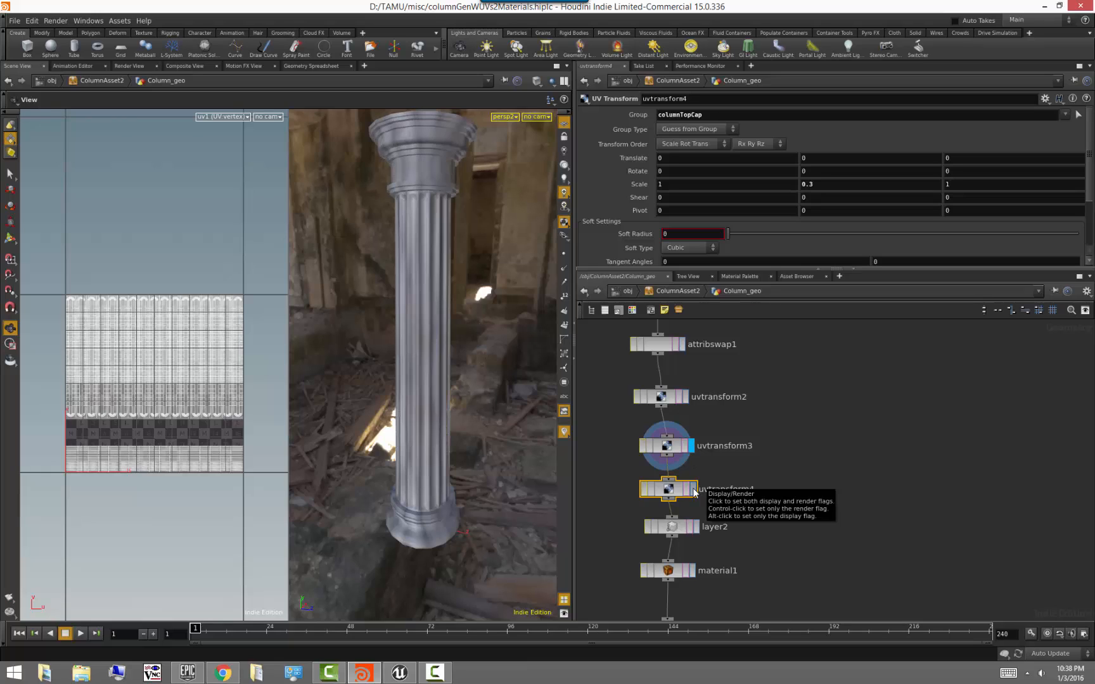
pyautogui.click(694, 492)
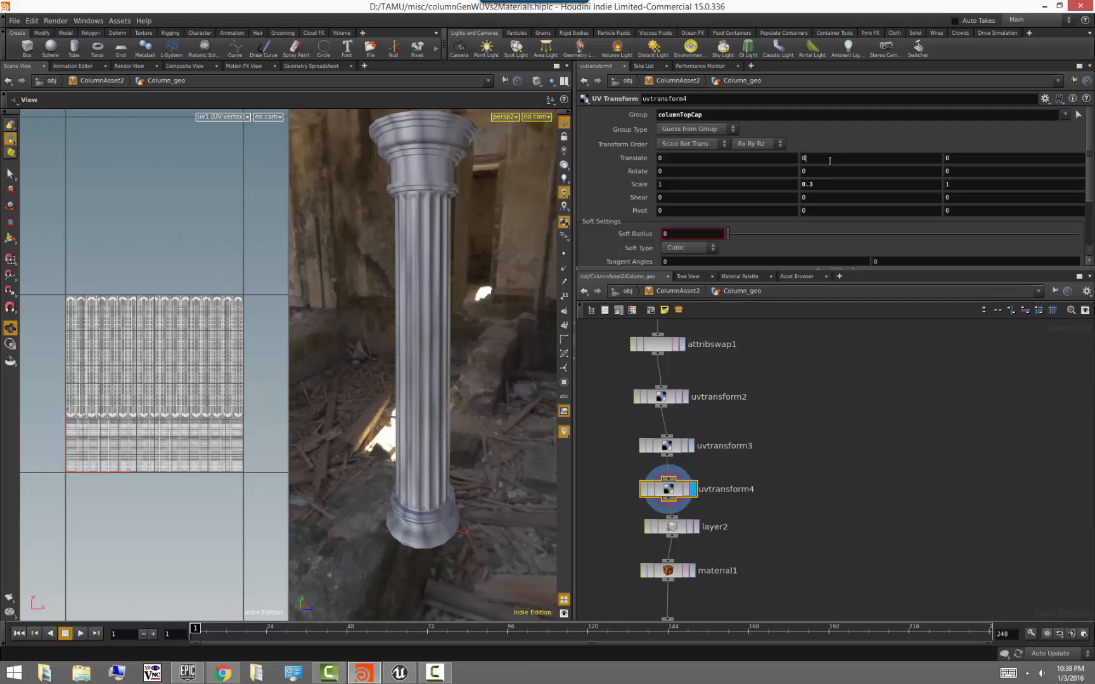
pyautogui.moveTo(829, 161)
pyautogui.mouseDown(button='middle')
pyautogui.moveTo(856, 159)
pyautogui.moveTo(840, 161)
pyautogui.mouseUp(button='middle')
pyautogui.click(691, 447)
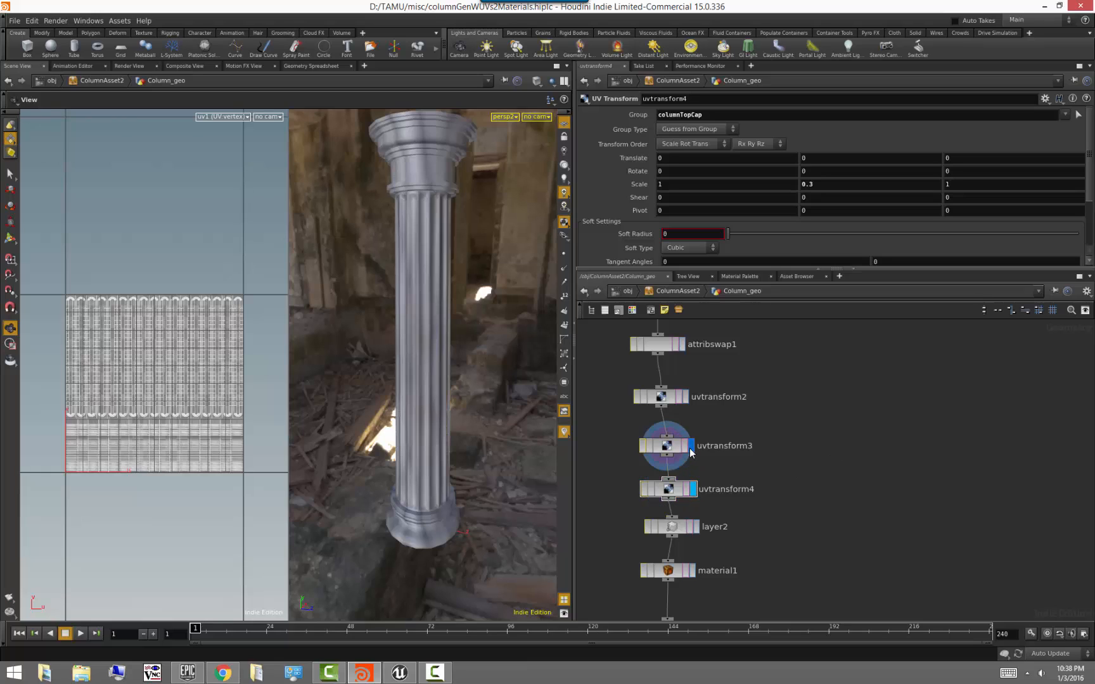
pyautogui.click(686, 397)
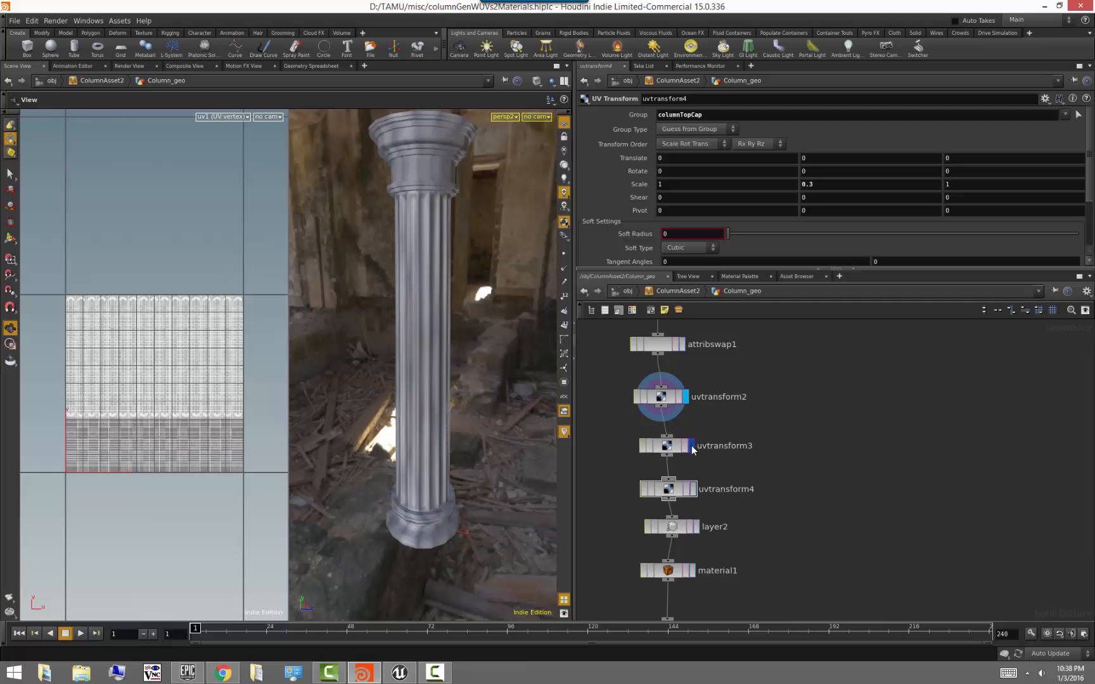
pyautogui.click(691, 446)
pyautogui.click(694, 490)
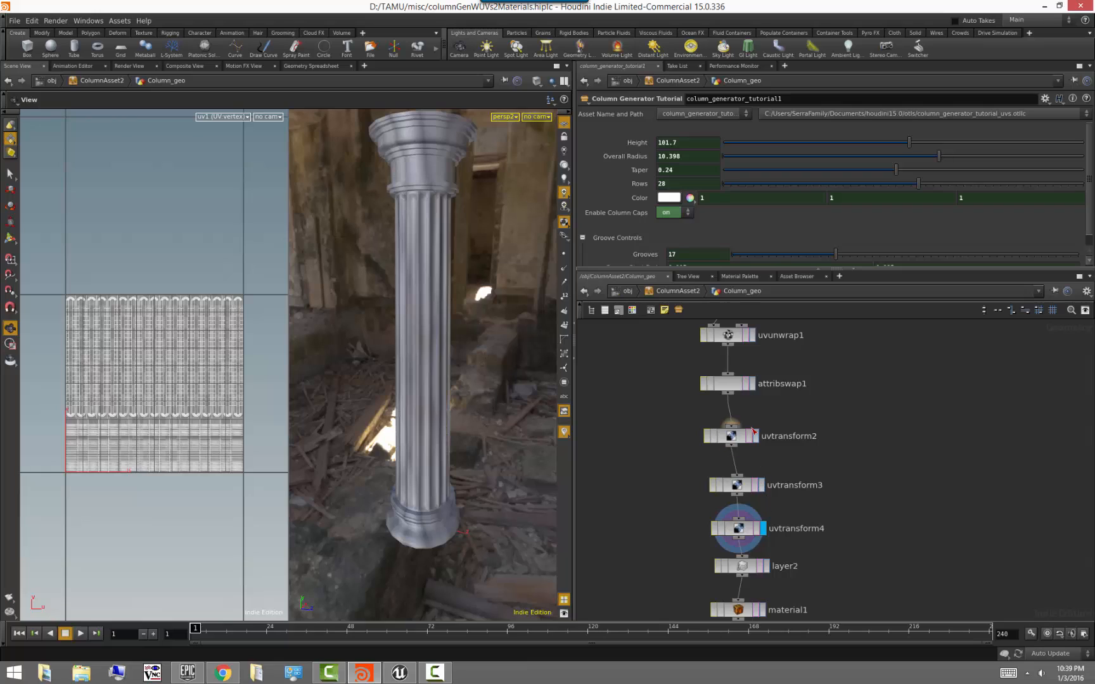
pyautogui.click(752, 384)
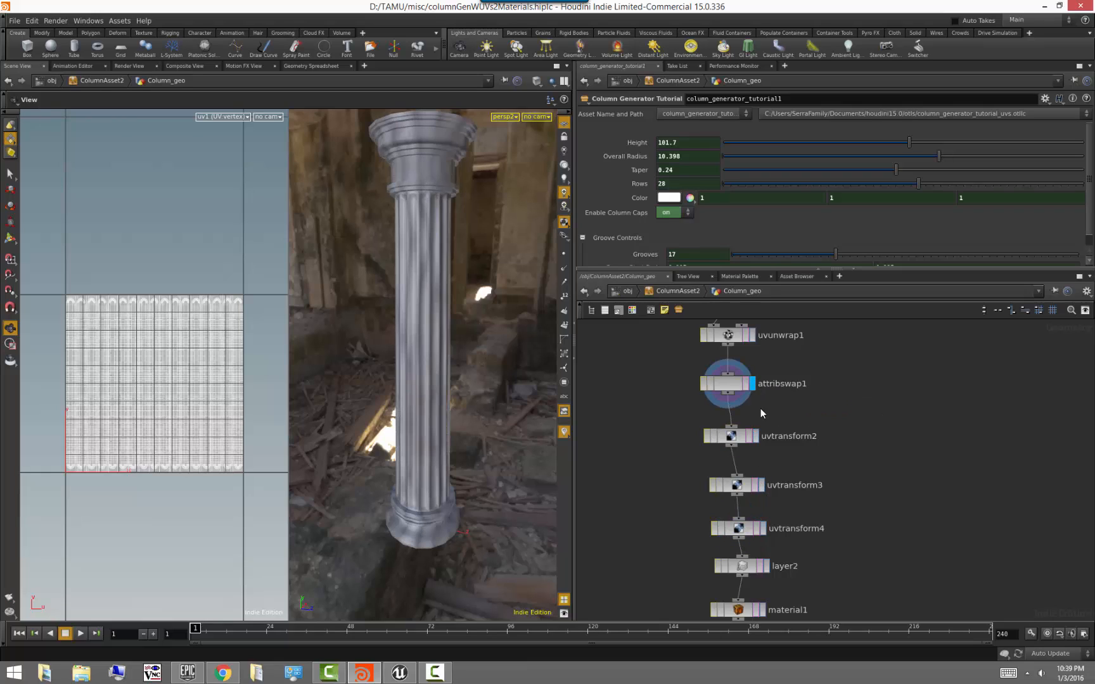
# - Branch a Blast node off attribswap1, display it and delete the columnBody group with it
pyautogui.press('Tab')
pyautogui.write('b')
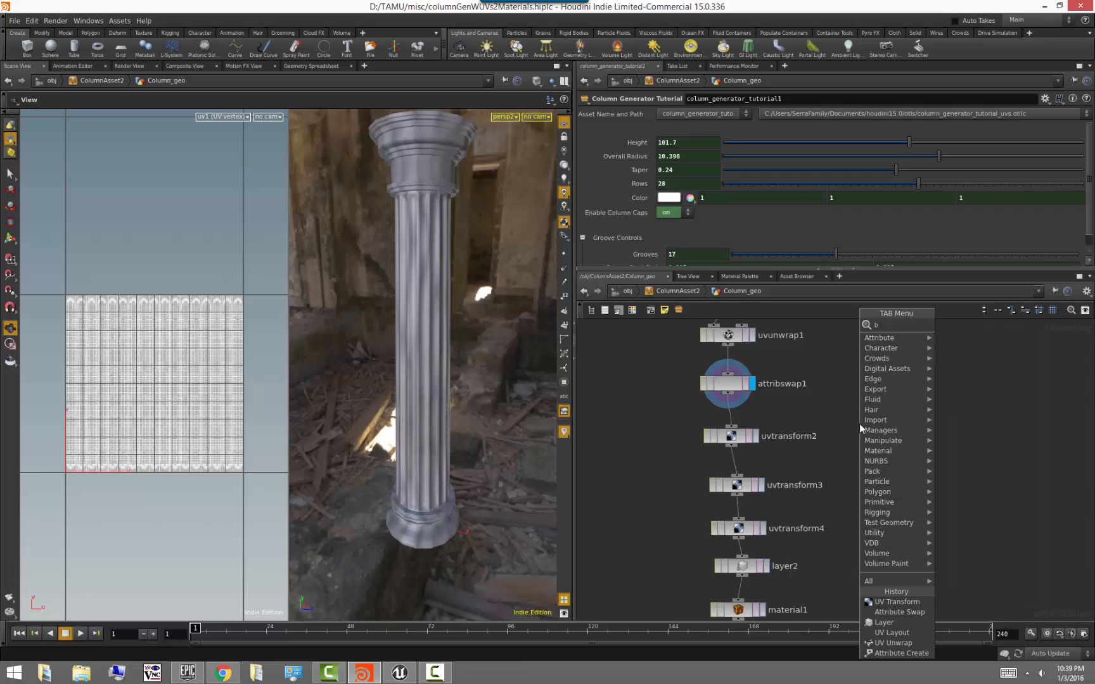
pyautogui.write('last')
pyautogui.press('Return')
pyautogui.click(858, 423)
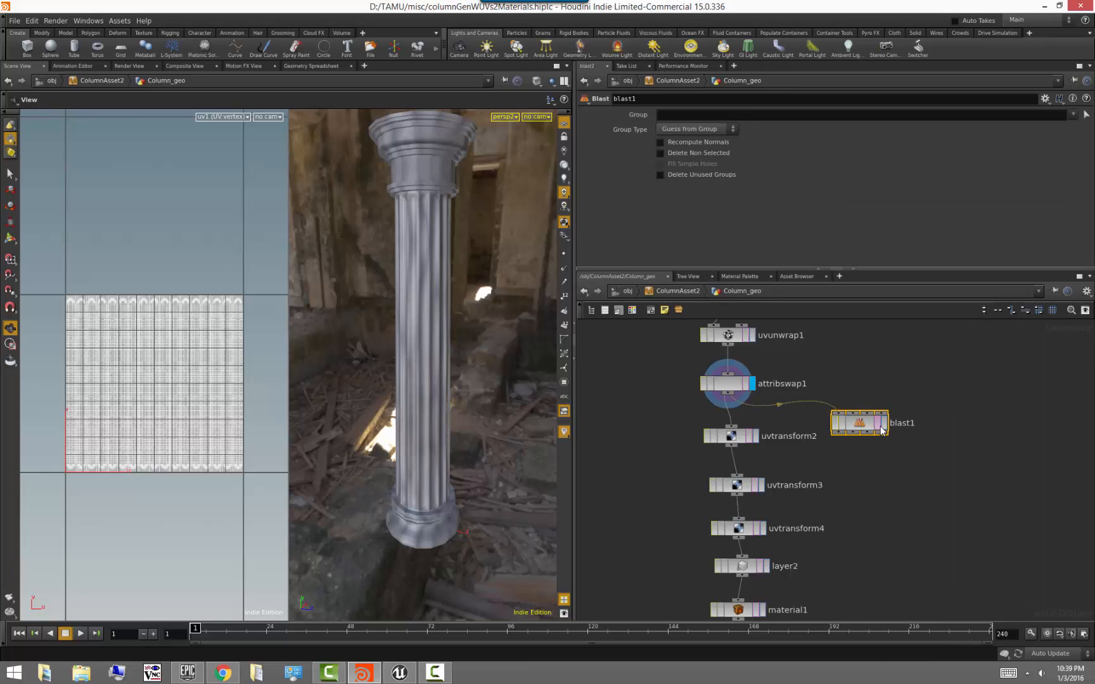
pyautogui.click(884, 426)
pyautogui.click(1073, 114)
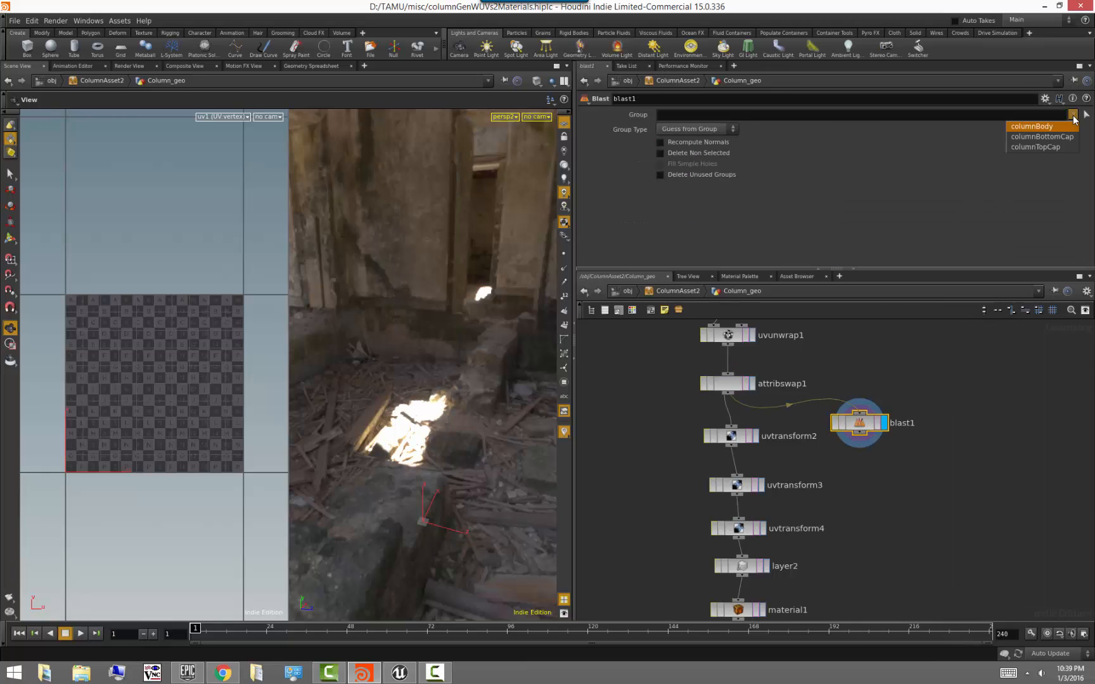
pyautogui.click(1059, 126)
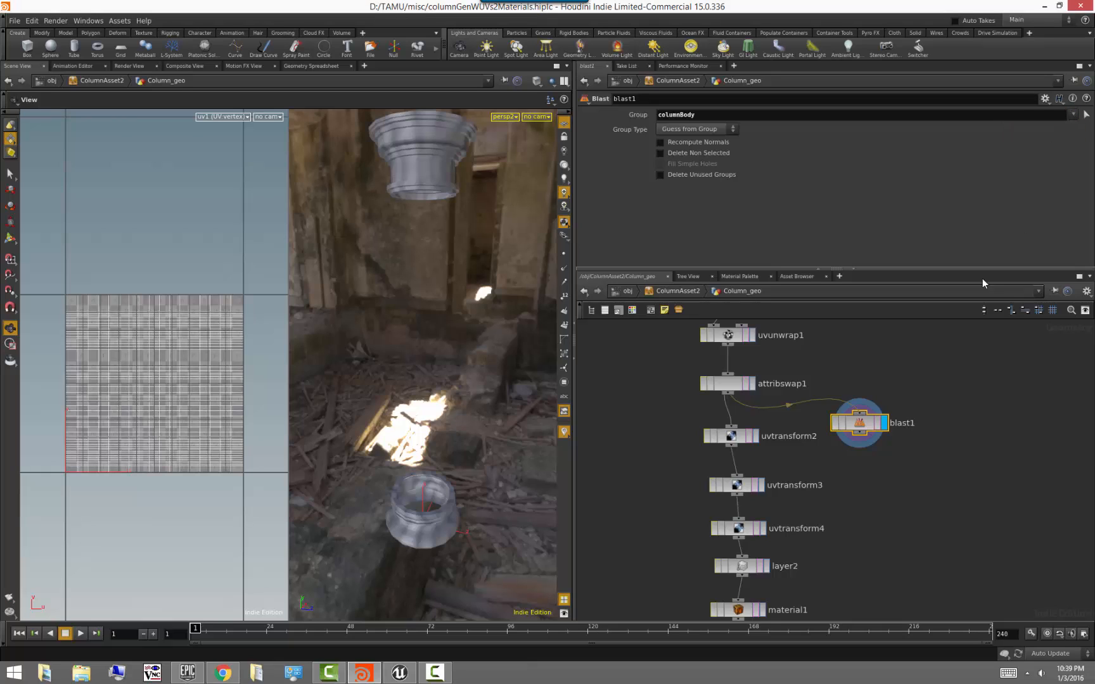
# - Chain a second Blast node after blast1, display it and delete the columnBottomCap group with it
pyautogui.press('Tab')
pyautogui.write('blas')
pyautogui.press('Return')
pyautogui.click(956, 513)
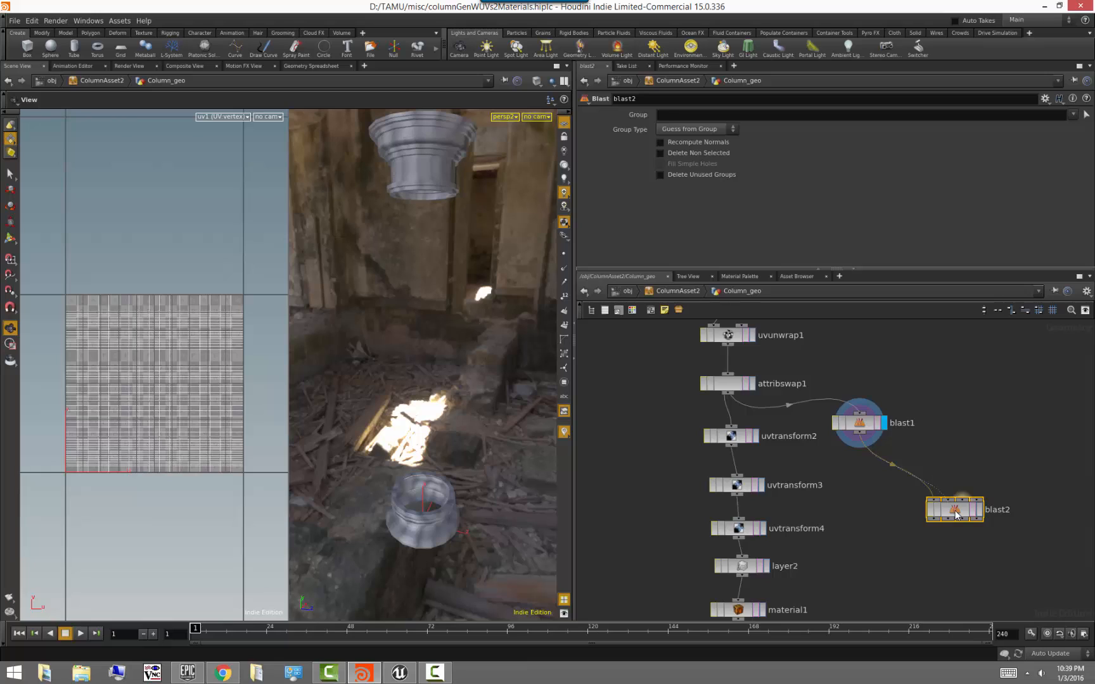
pyautogui.moveTo(957, 513); pyautogui.dragTo(902, 477)
pyautogui.click(926, 473)
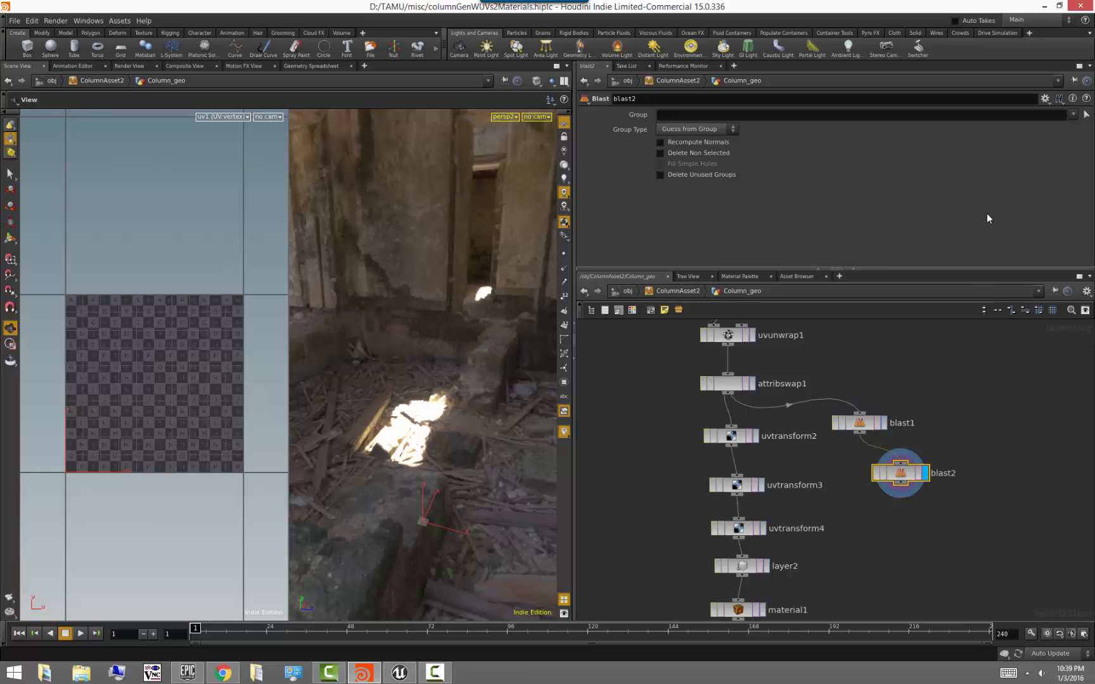
pyautogui.click(1073, 116)
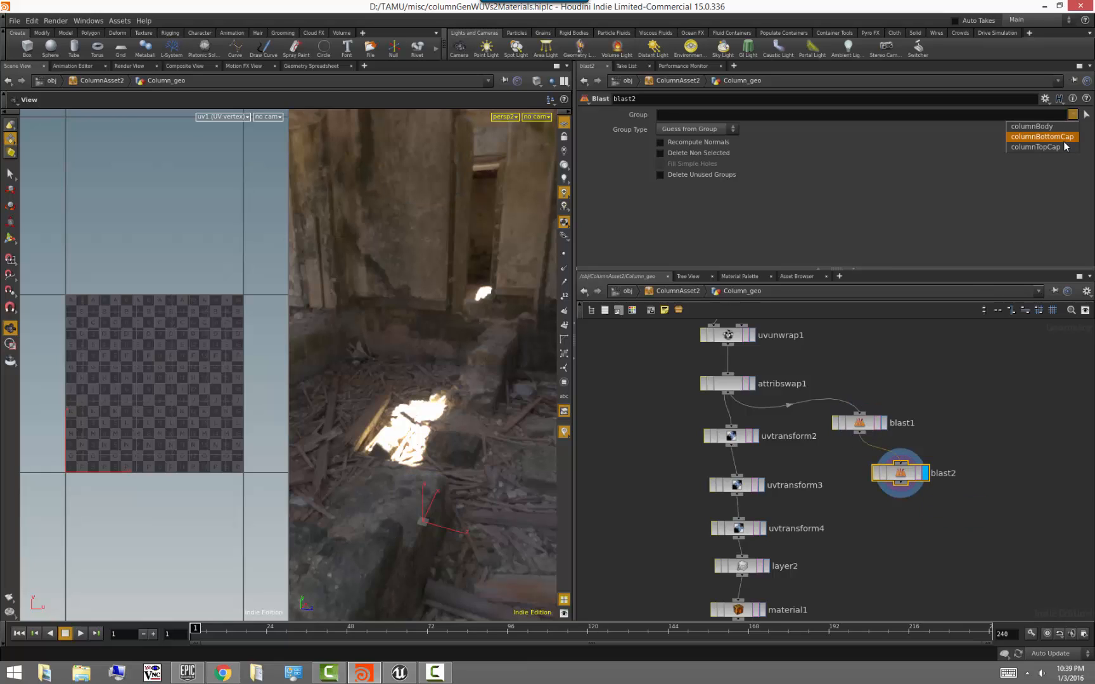
pyautogui.click(1064, 142)
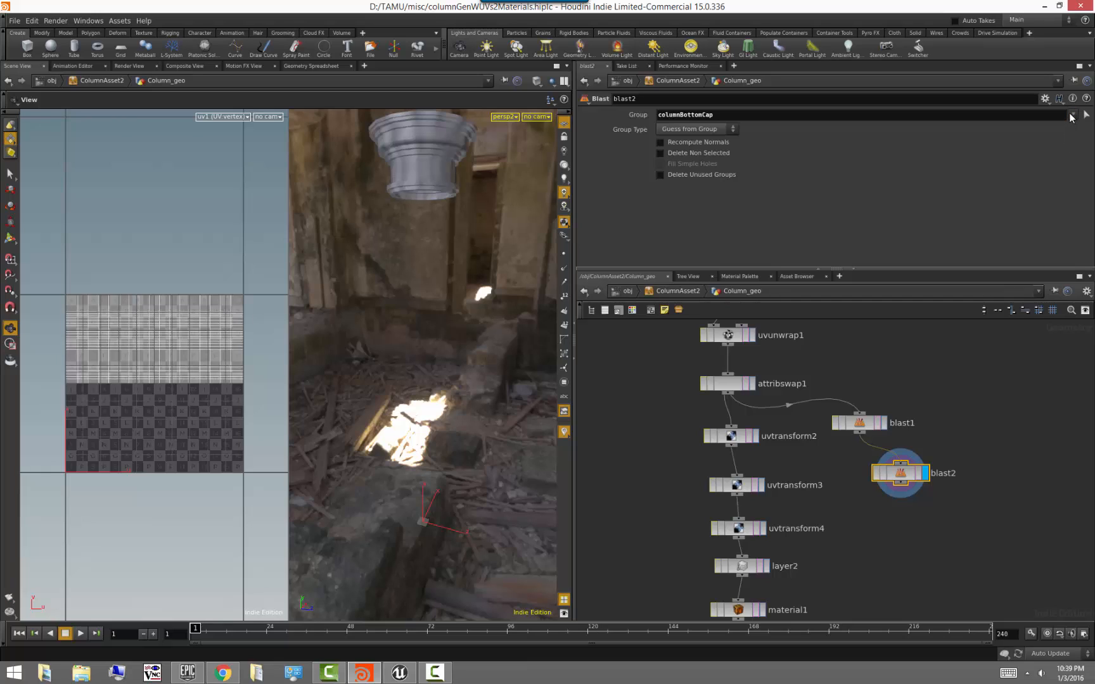
# - Switch the blast2 group to columnTopCap and toggle Delete Non Selected on and off to compare the caps' UVs
pyautogui.click(1072, 115)
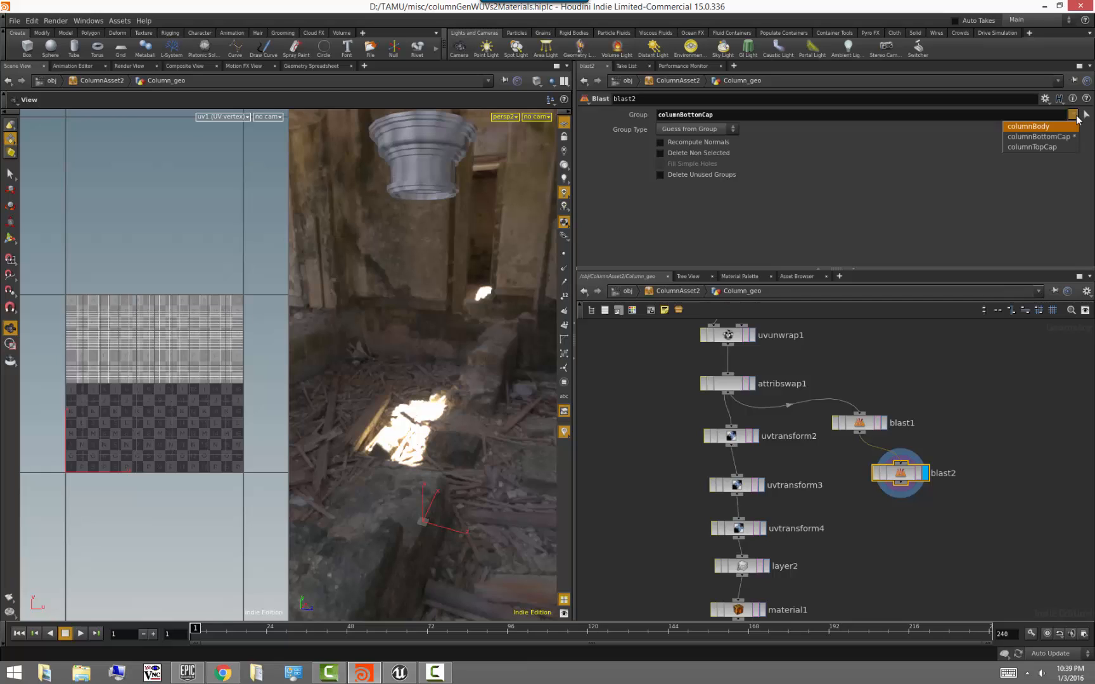
pyautogui.click(1063, 147)
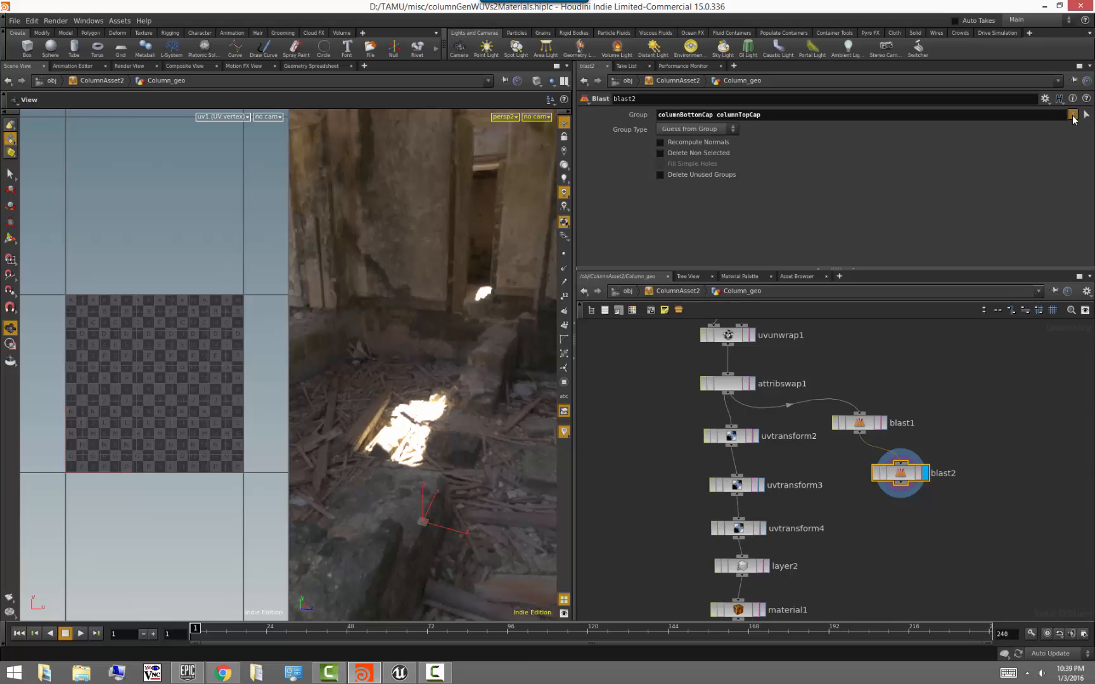
pyautogui.click(1072, 115)
pyautogui.click(1077, 139)
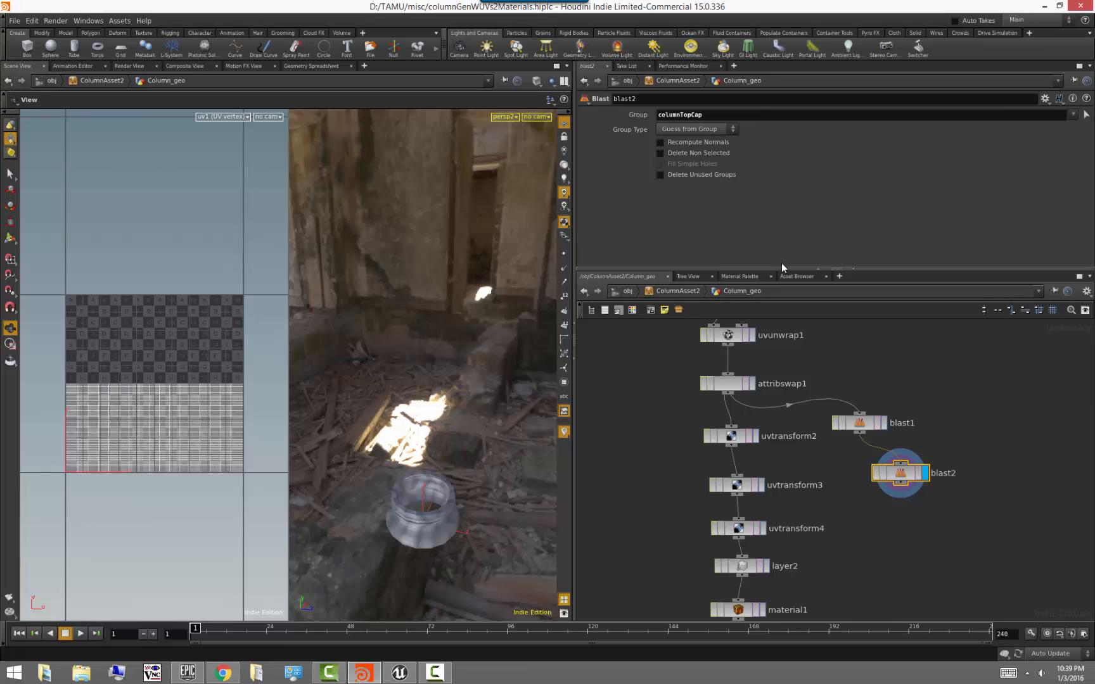
pyautogui.click(673, 154)
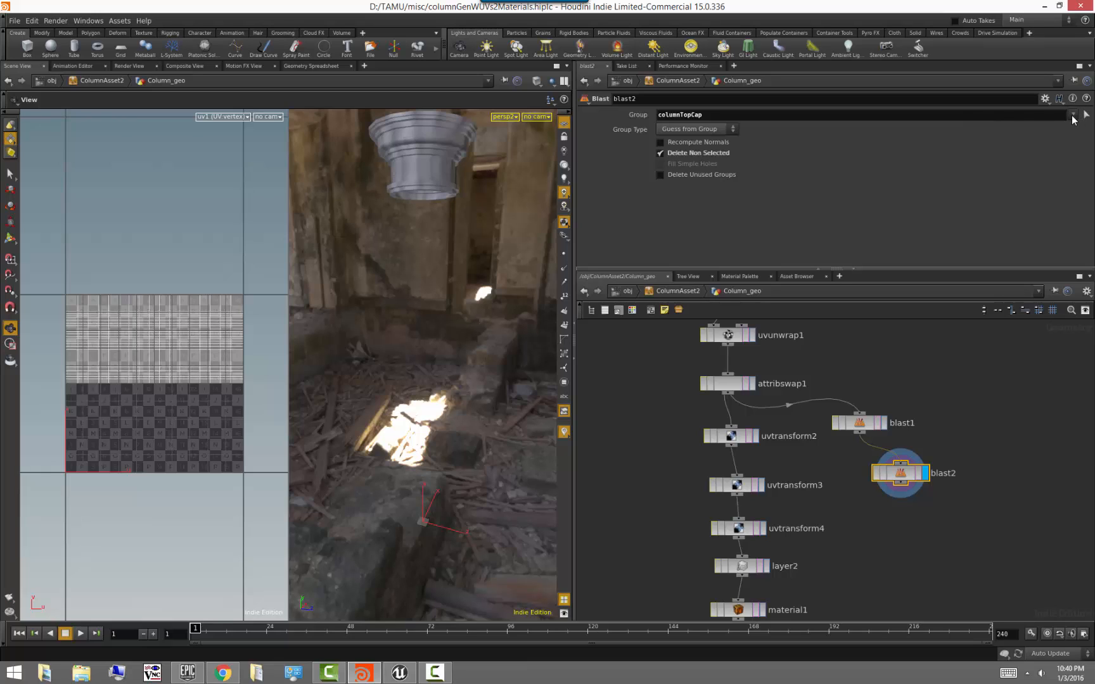
pyautogui.click(731, 153)
# - Delete both Blast nodes and display uvtransform4 to inspect its UV layout
pyautogui.moveTo(833, 356); pyautogui.dragTo(833, 356)
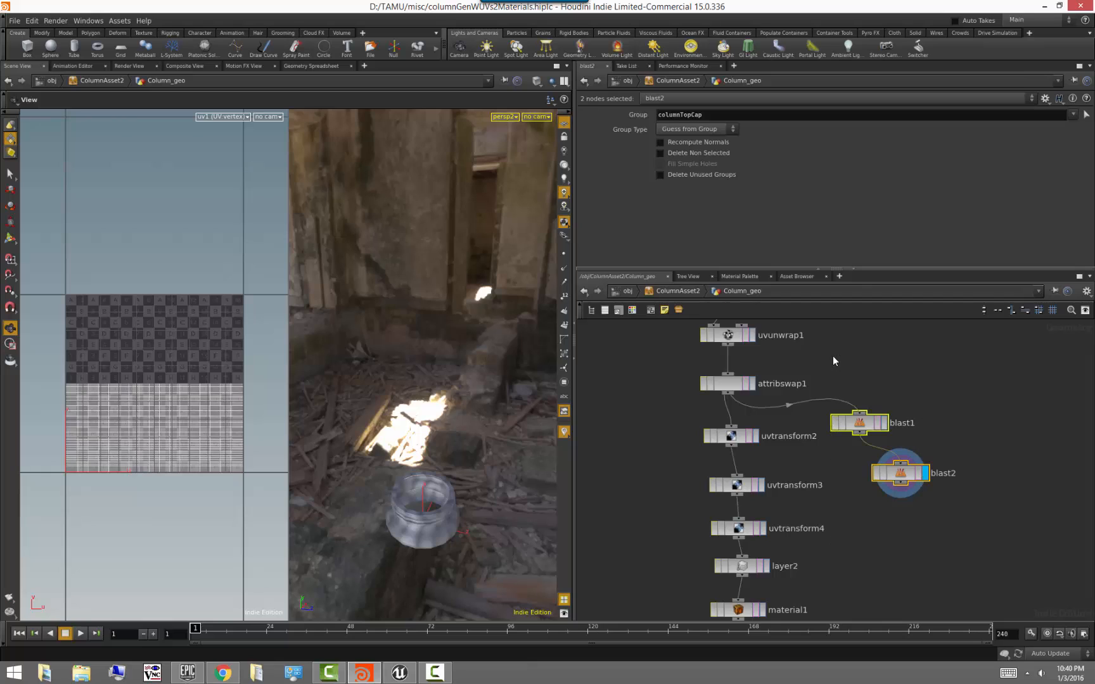
pyautogui.press('Delete')
pyautogui.moveTo(769, 497); pyautogui.dragTo(778, 457, button='middle')
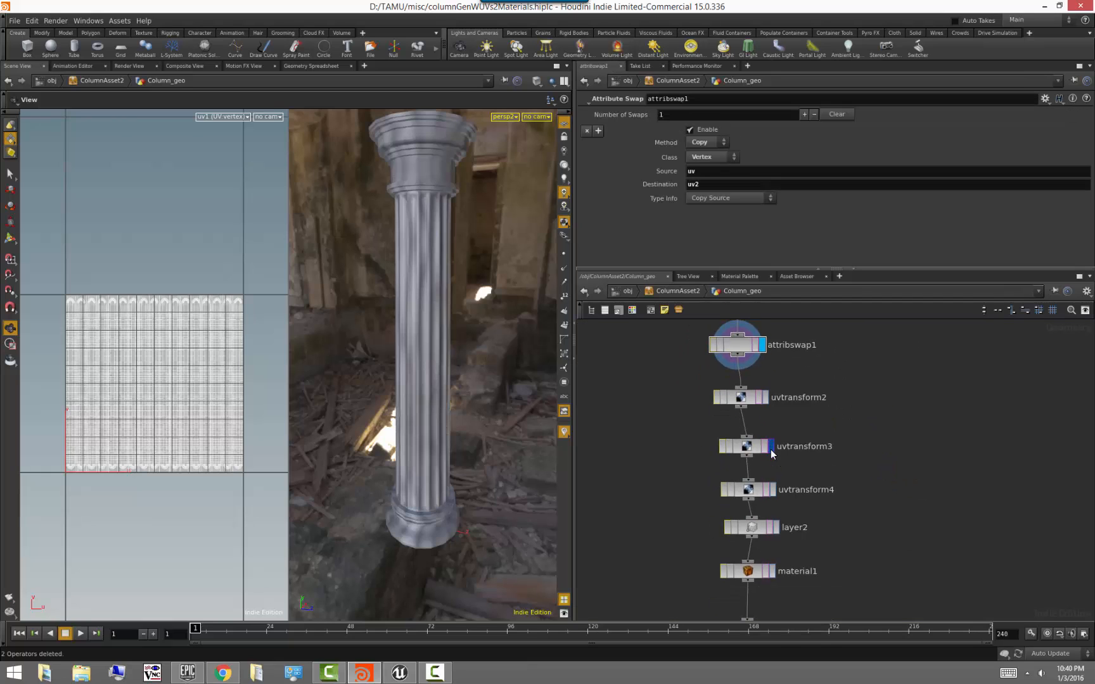
pyautogui.click(772, 446)
pyautogui.click(773, 491)
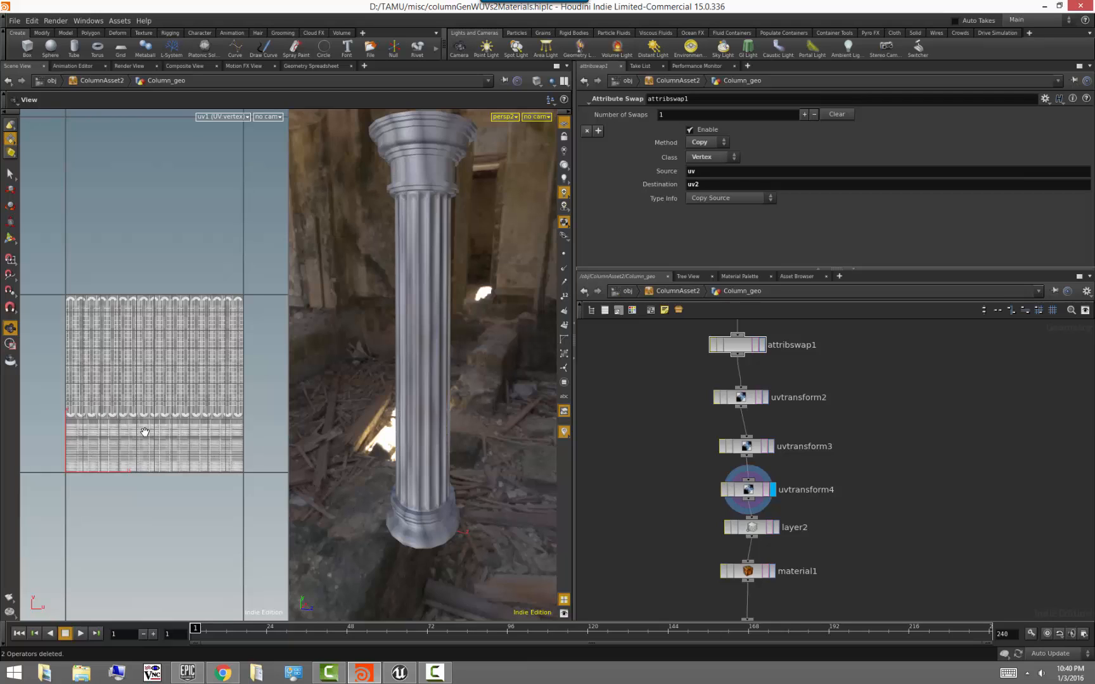
pyautogui.scroll(3, 148, 435)
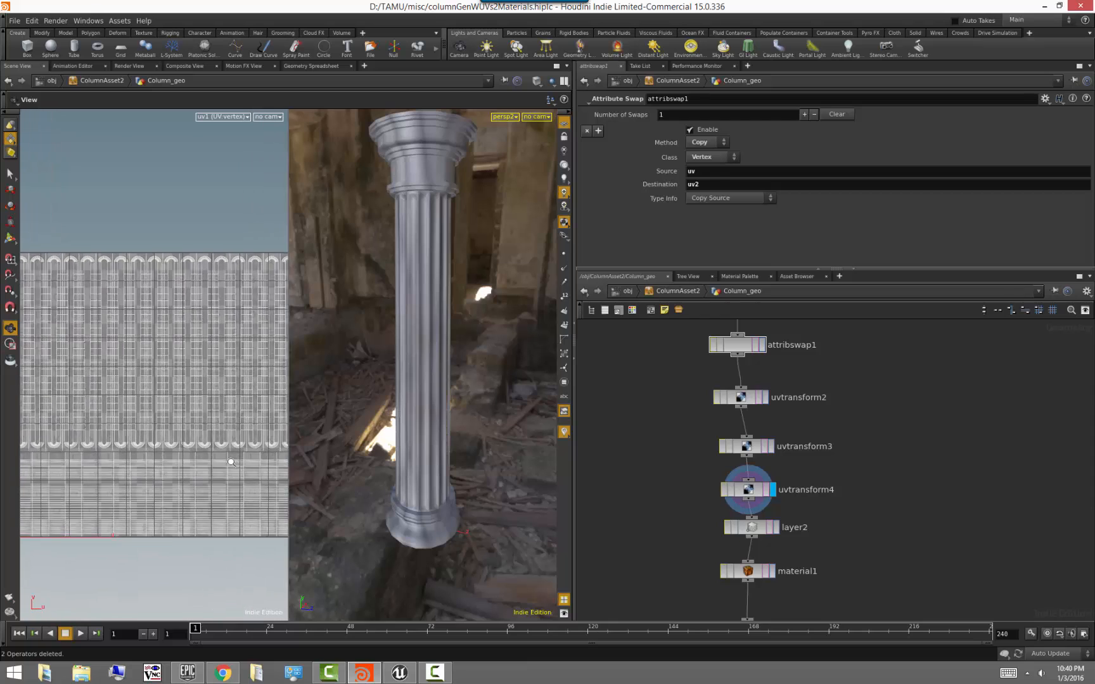
pyautogui.scroll(-2, 165, 431)
pyautogui.scroll(1, 190, 420)
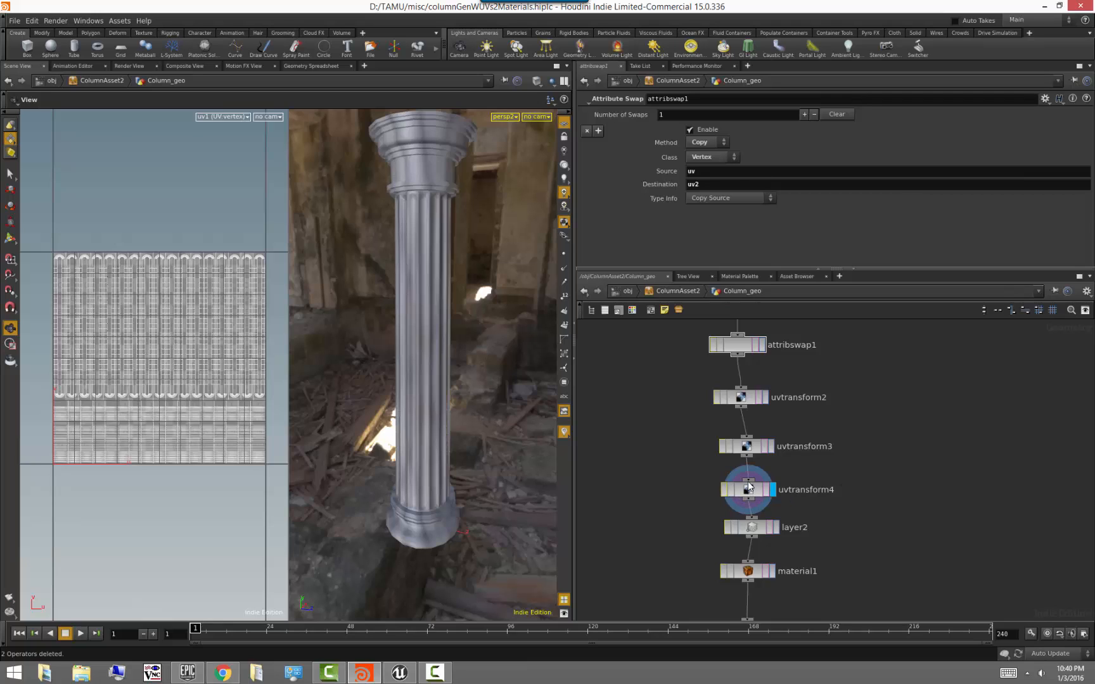
# - Set the Y scale of the bottom cap UVs in uvtransform3 to 0.29
pyautogui.click(745, 449)
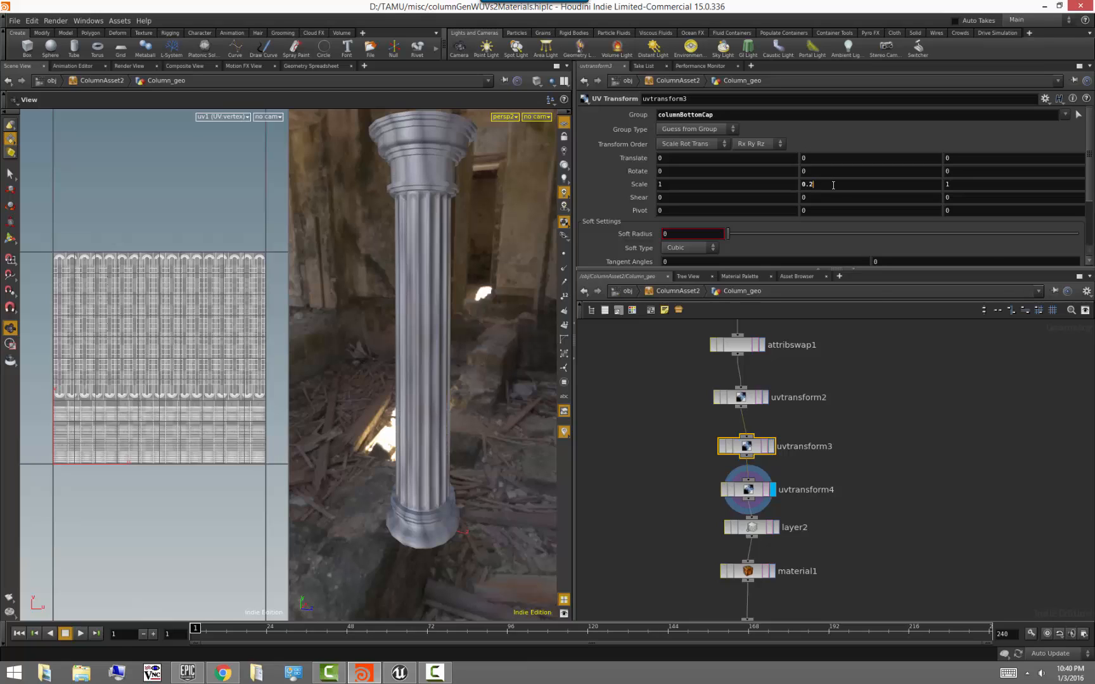
pyautogui.click(833, 185)
pyautogui.write('0.29')
pyautogui.press('Return')
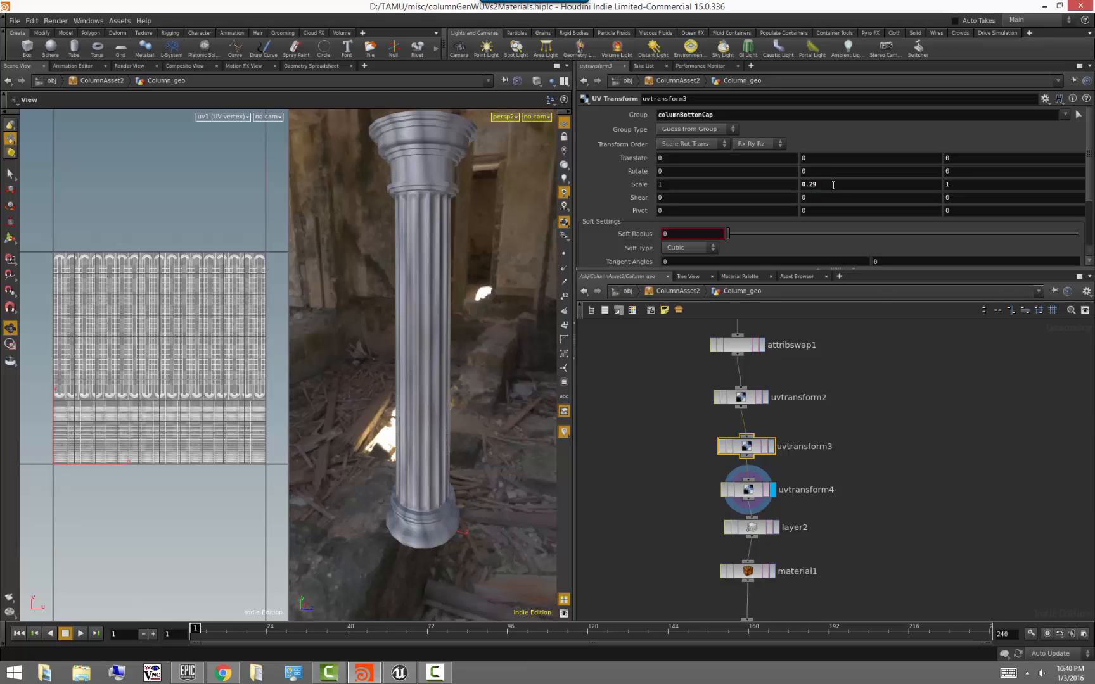
# - Set the Y scale of the top cap UVs in uvtransform4 to 0.29
pyautogui.click(760, 490)
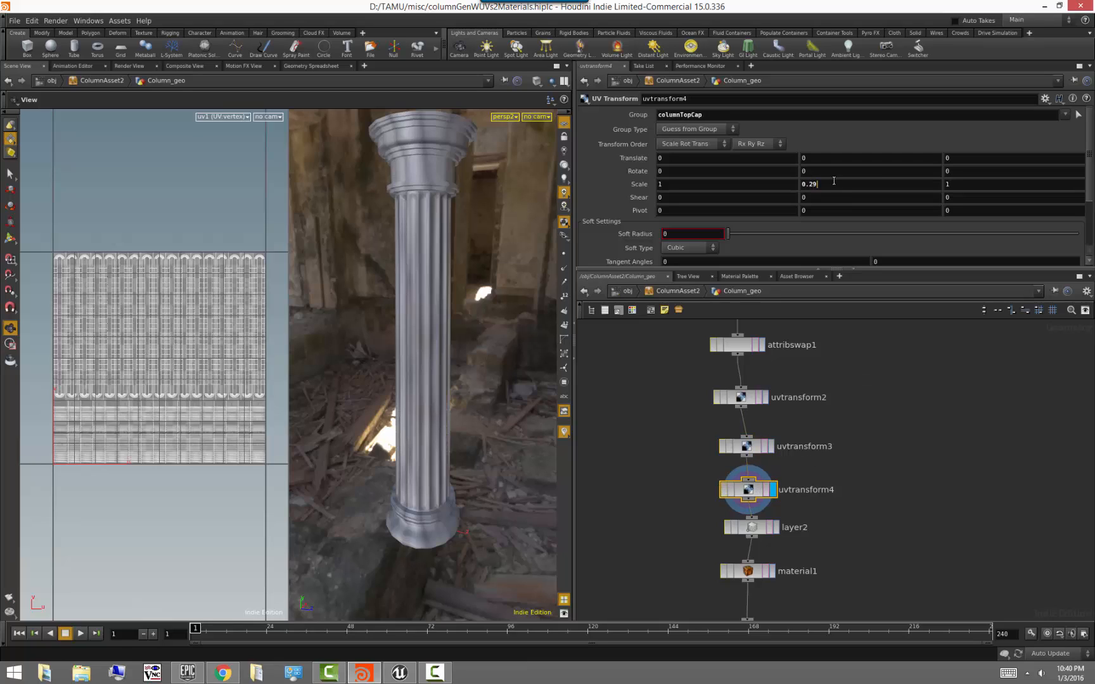
pyautogui.click(833, 181)
pyautogui.write('0.29')
pyautogui.press('Return')
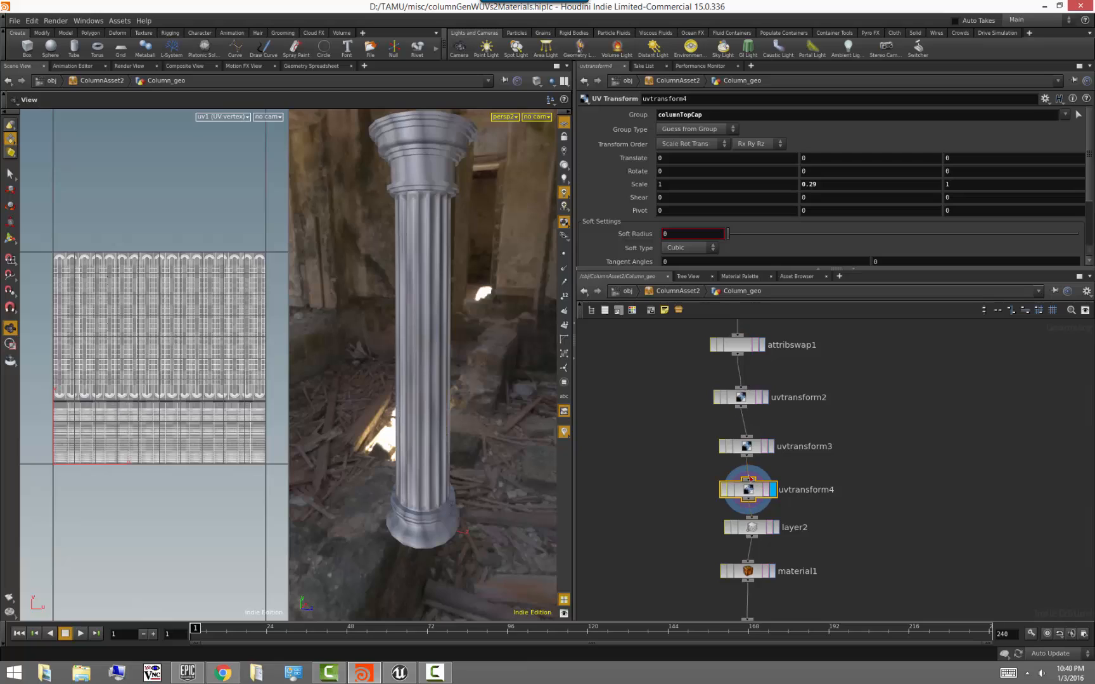
# - Reduce the Y scale of the bottom cap UVs in uvtransform3 to 0.28 and inspect the gap below the body UVs
pyautogui.click(741, 449)
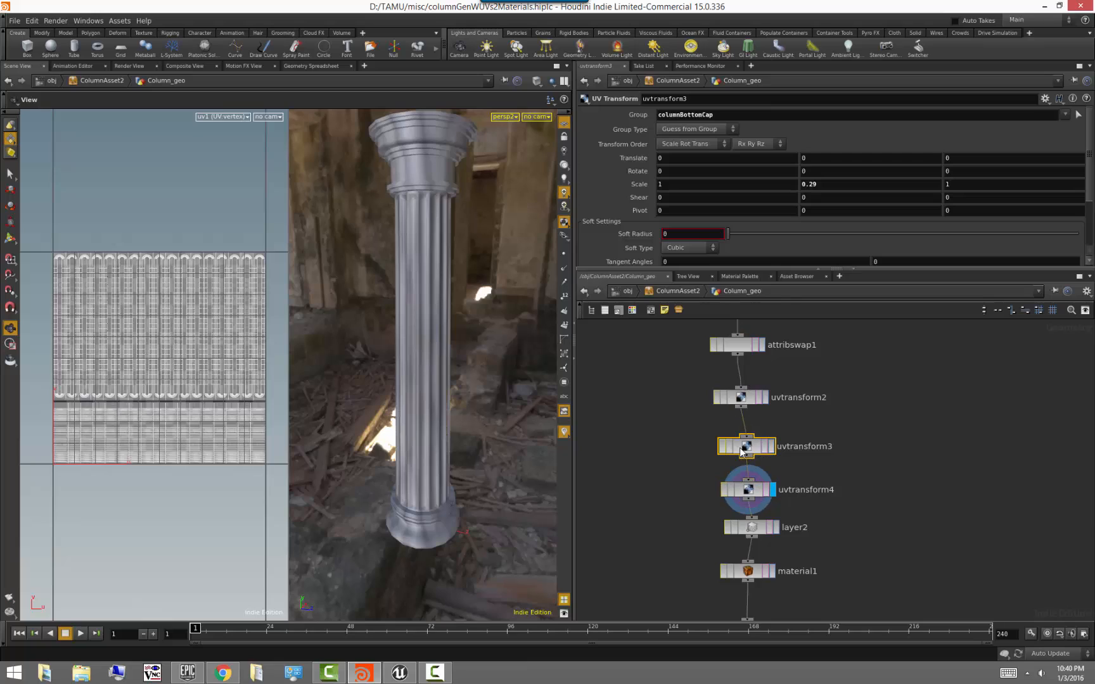
pyautogui.click(823, 184)
pyautogui.write('0.28')
pyautogui.press('Return')
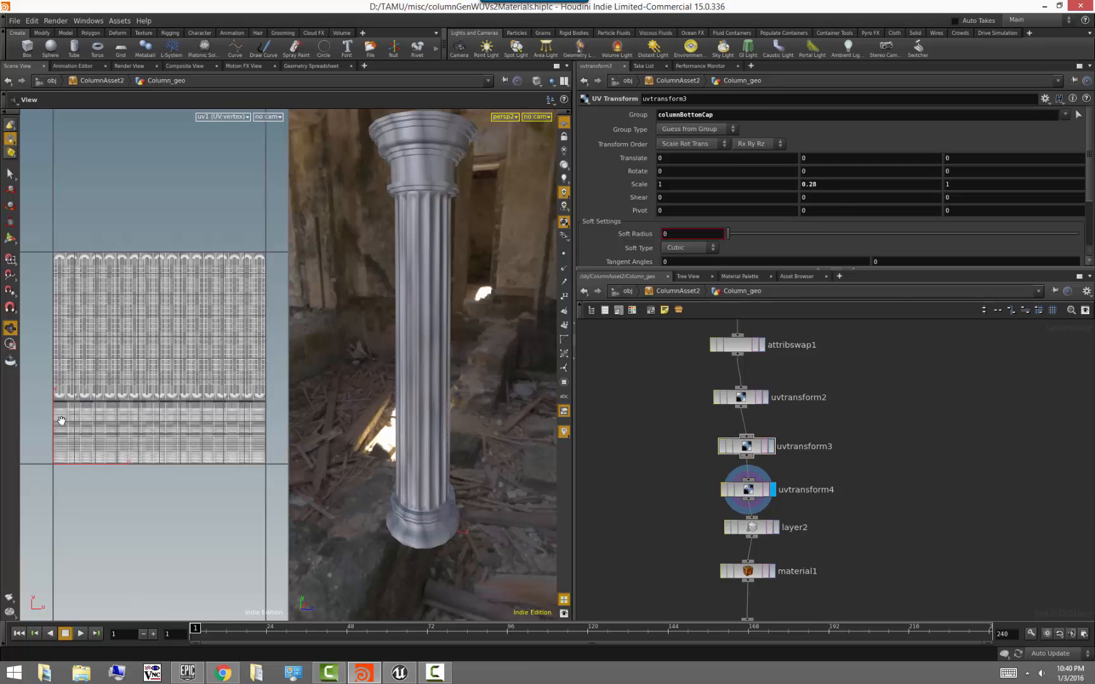
pyautogui.scroll(5, 69, 476)
pyautogui.scroll(5, 202, 480)
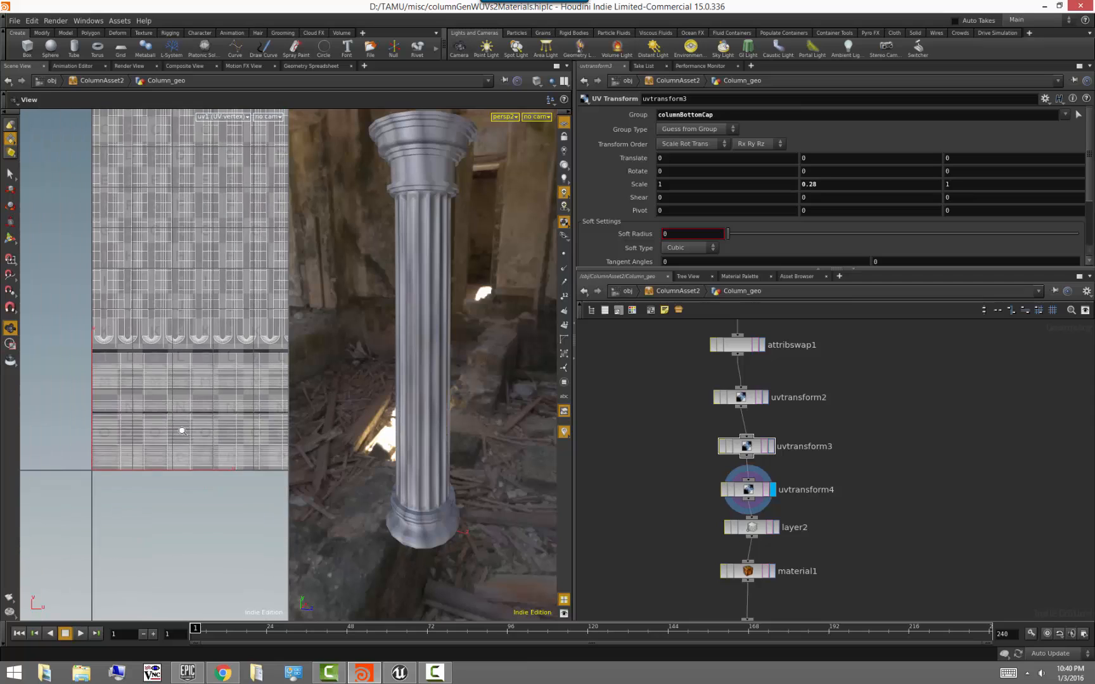
pyautogui.scroll(-10, 146, 352)
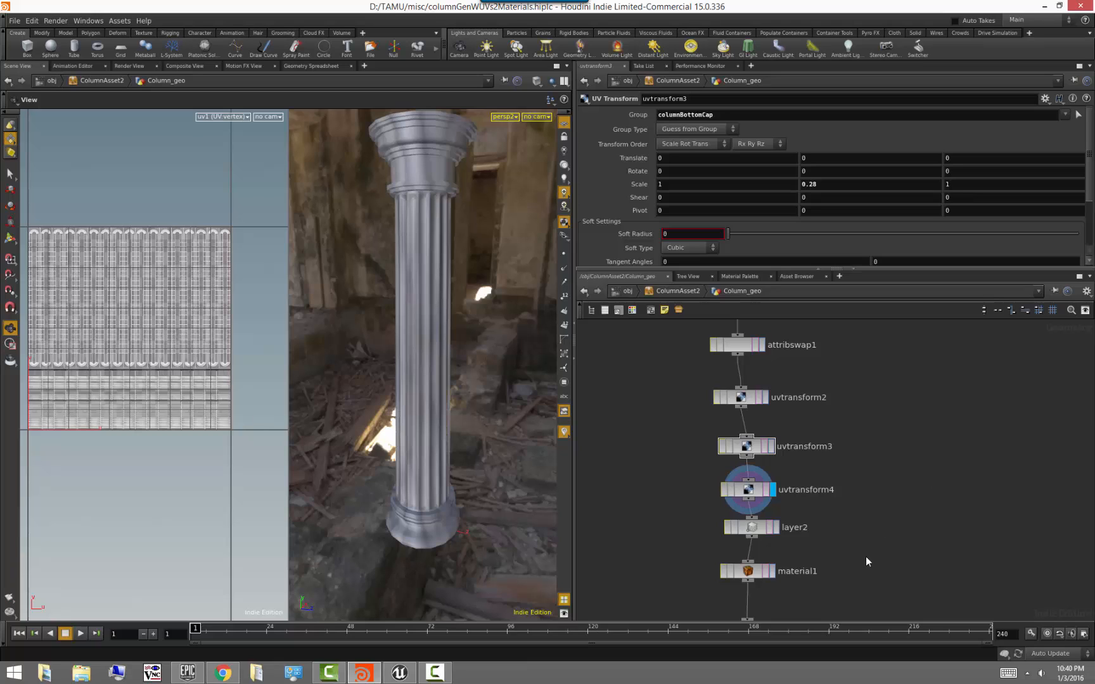
# - Display layer2 and compare the two UV sets by switching its current layer to 1 and back to 2
pyautogui.moveTo(867, 558); pyautogui.dragTo(862, 501, button='middle')
pyautogui.click(772, 470)
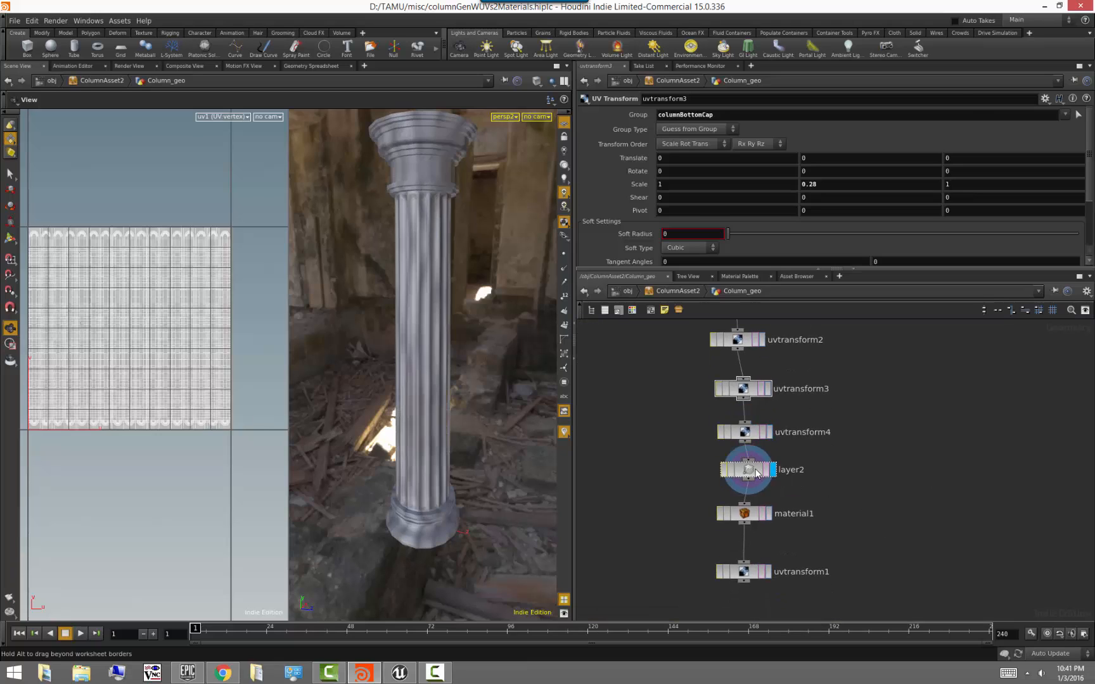
pyautogui.click(746, 115)
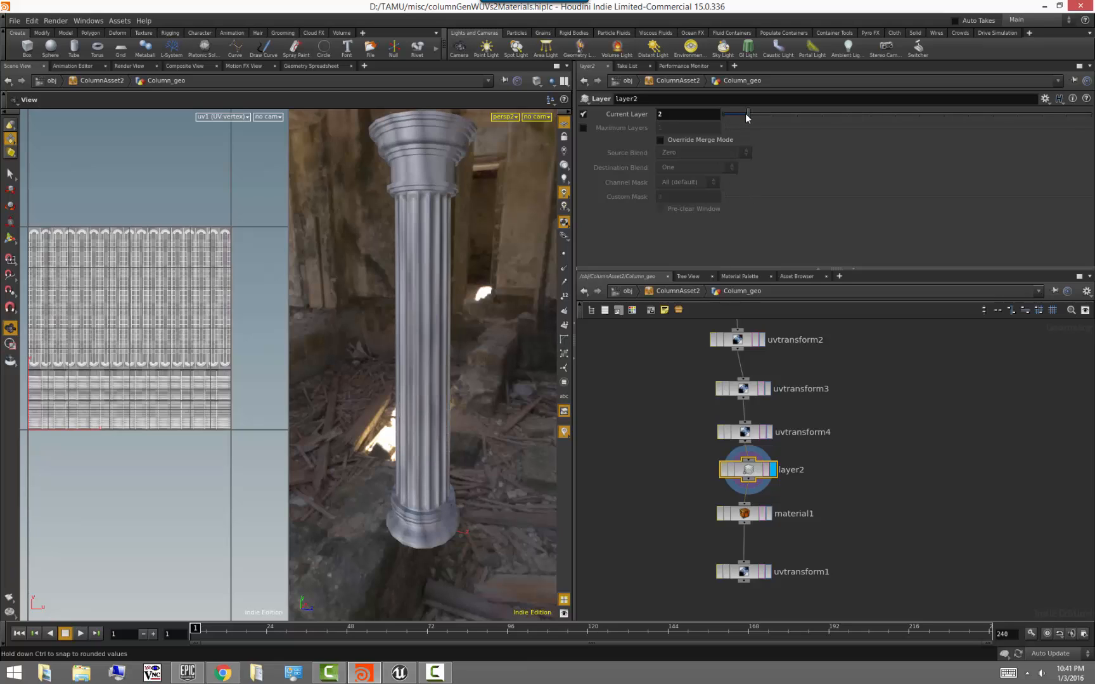
pyautogui.moveTo(745, 119); pyautogui.dragTo(726, 123)
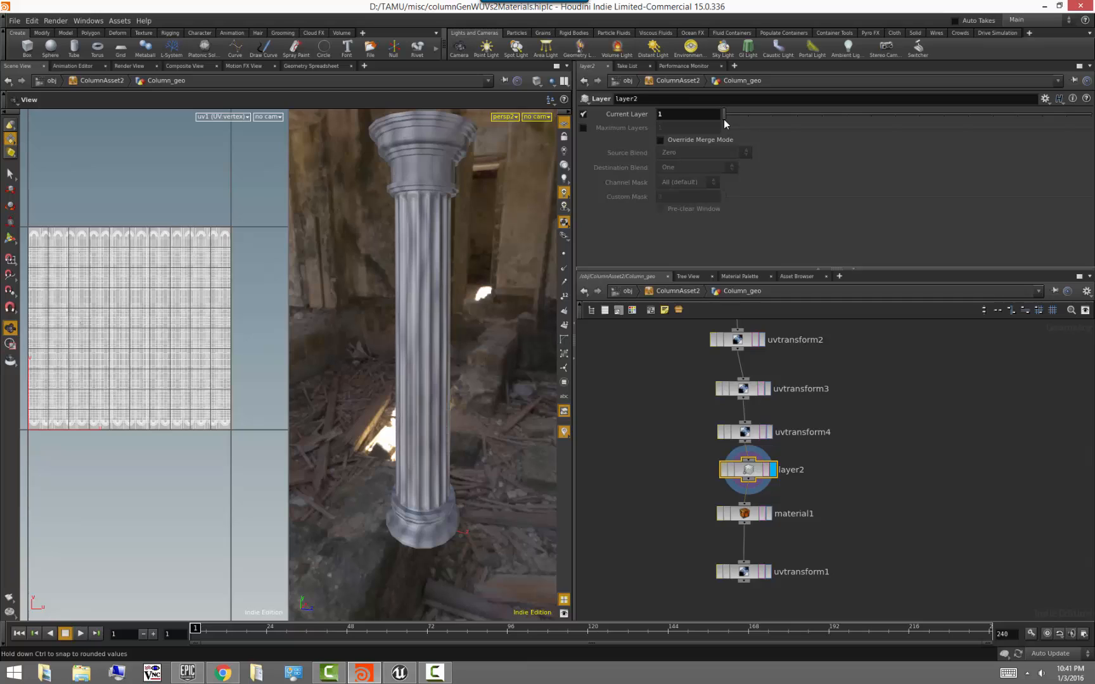
pyautogui.moveTo(732, 123); pyautogui.dragTo(747, 120)
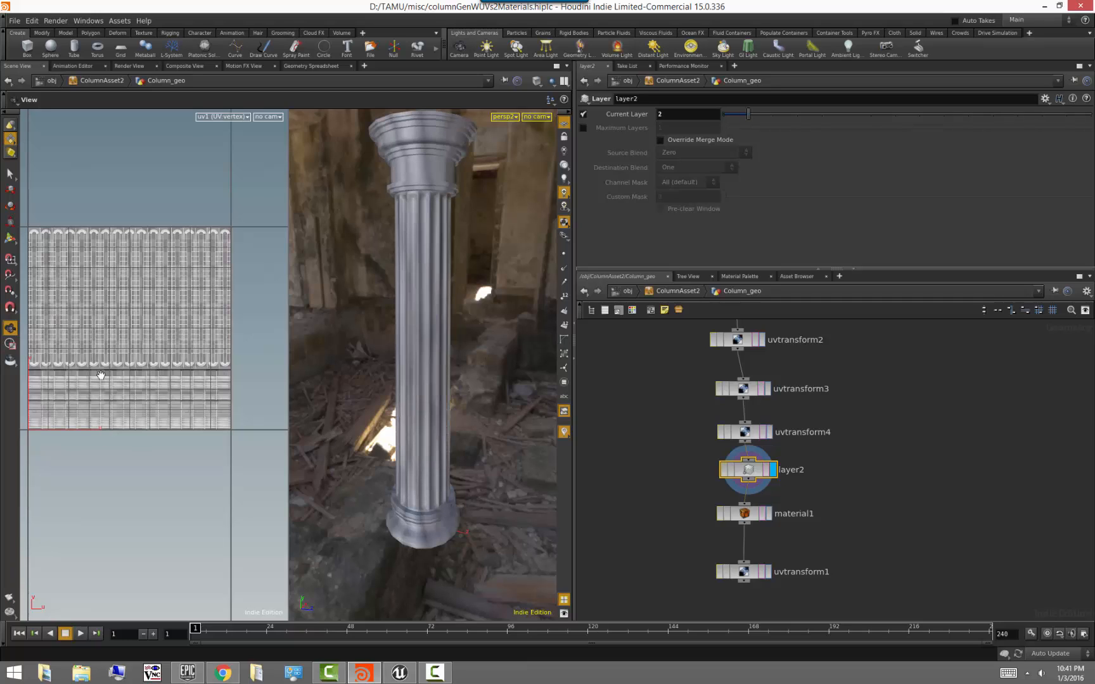
# - Display the final uvtransform1 node and set the current layer of layer2 to 1
pyautogui.click(880, 534)
pyautogui.click(769, 571)
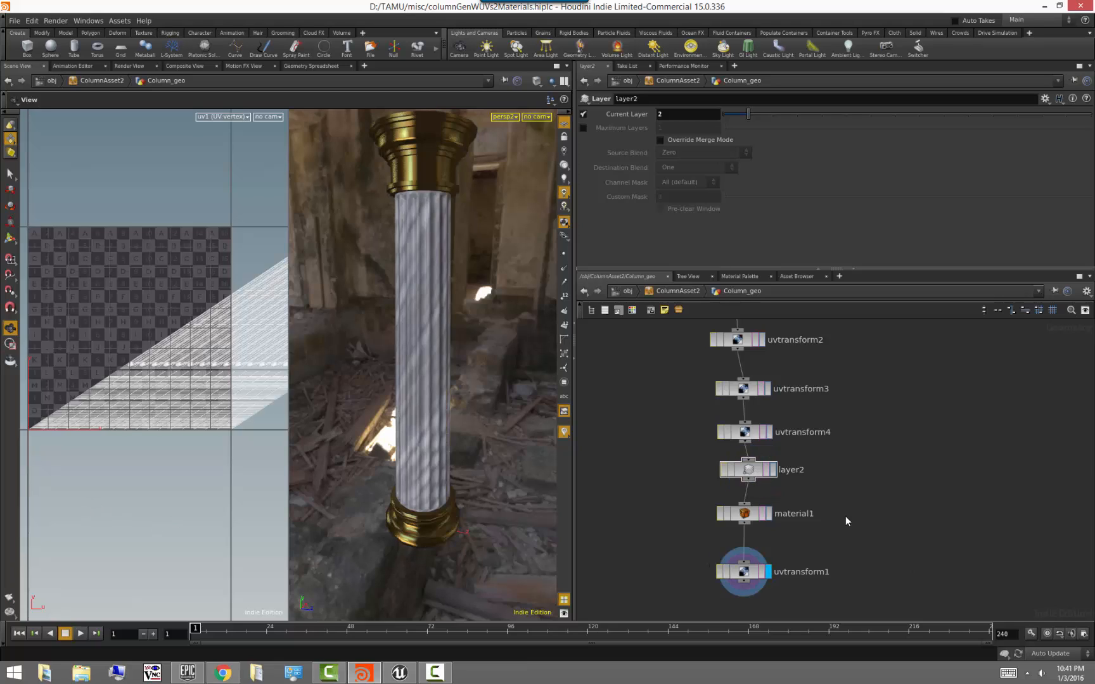
pyautogui.click(745, 575)
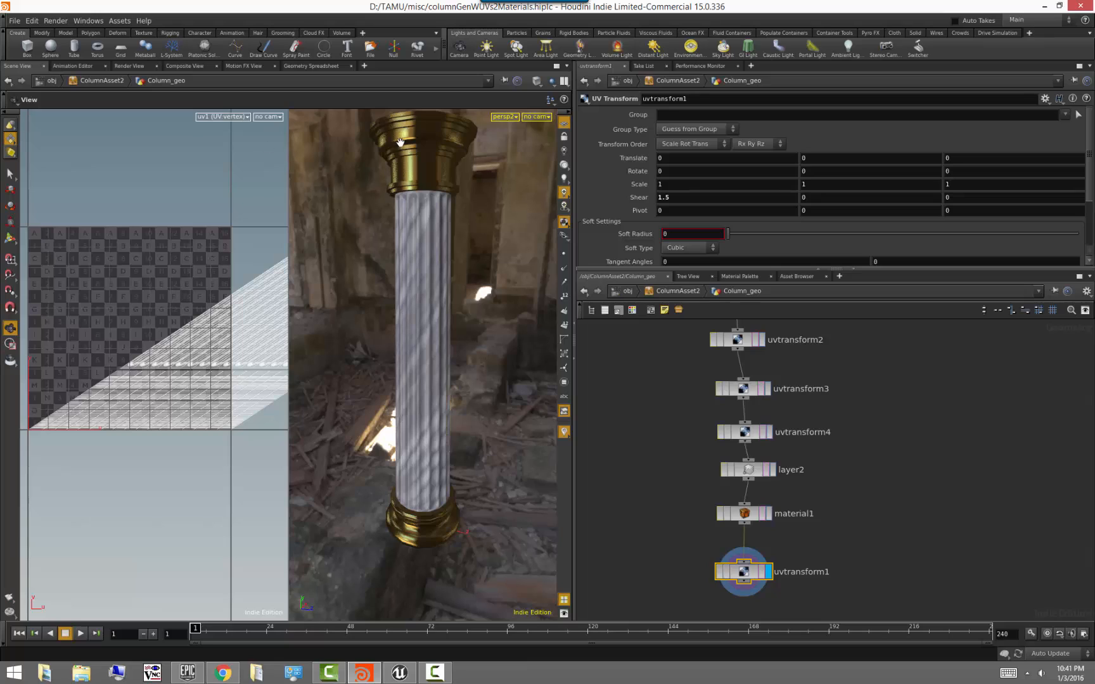
pyautogui.click(879, 488)
pyautogui.click(768, 476)
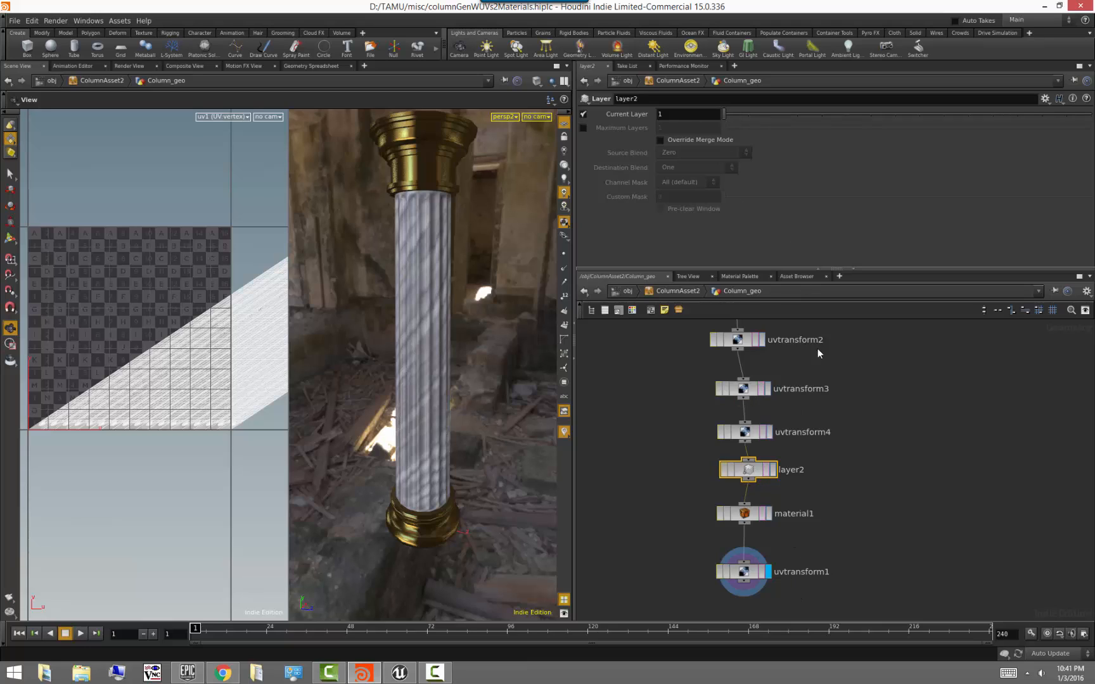
# - Restrict the shear in uvtransform1 to the columnBody group and check the resulting UV layout
pyautogui.click(744, 572)
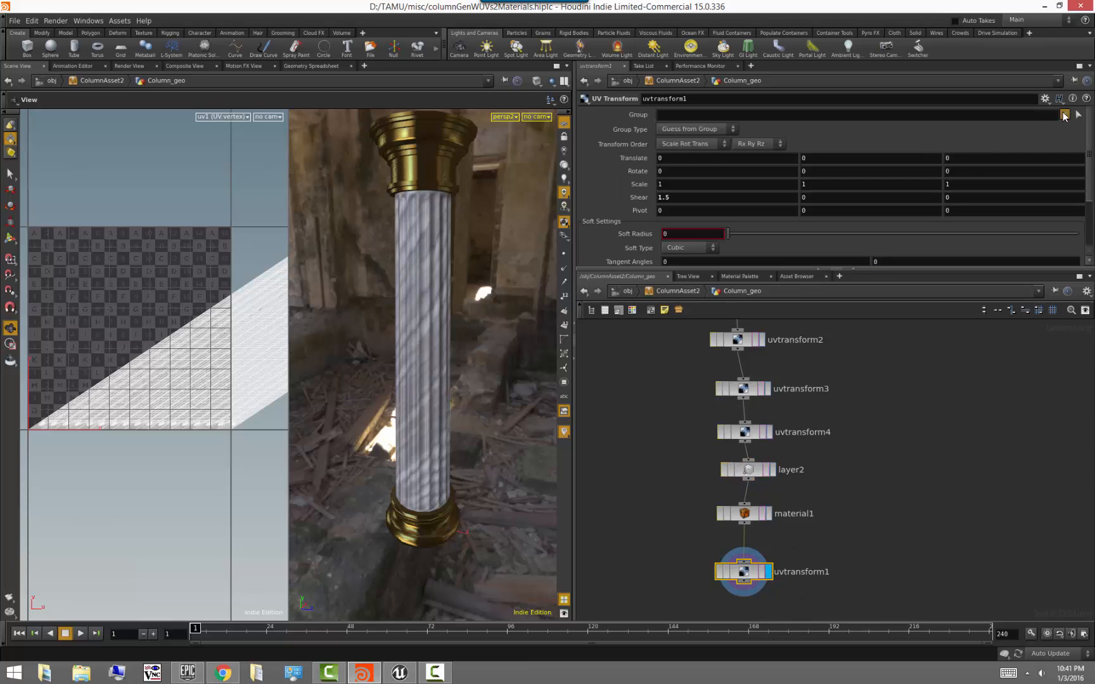
pyautogui.click(1064, 116)
pyautogui.click(1033, 129)
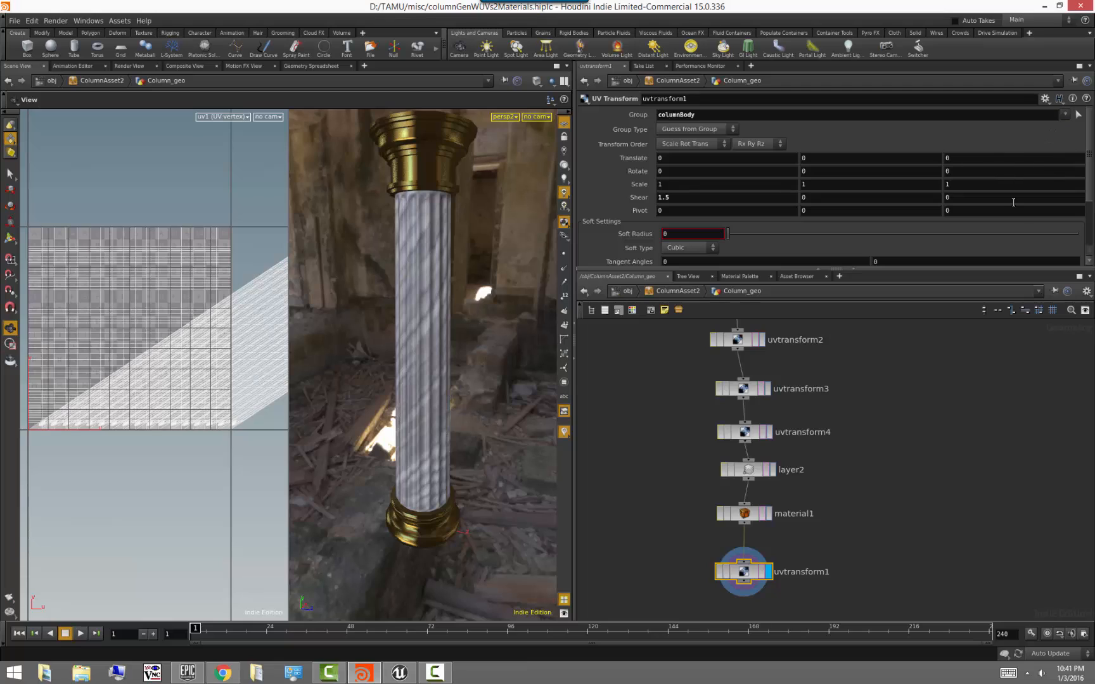
pyautogui.scroll(-3, 162, 333)
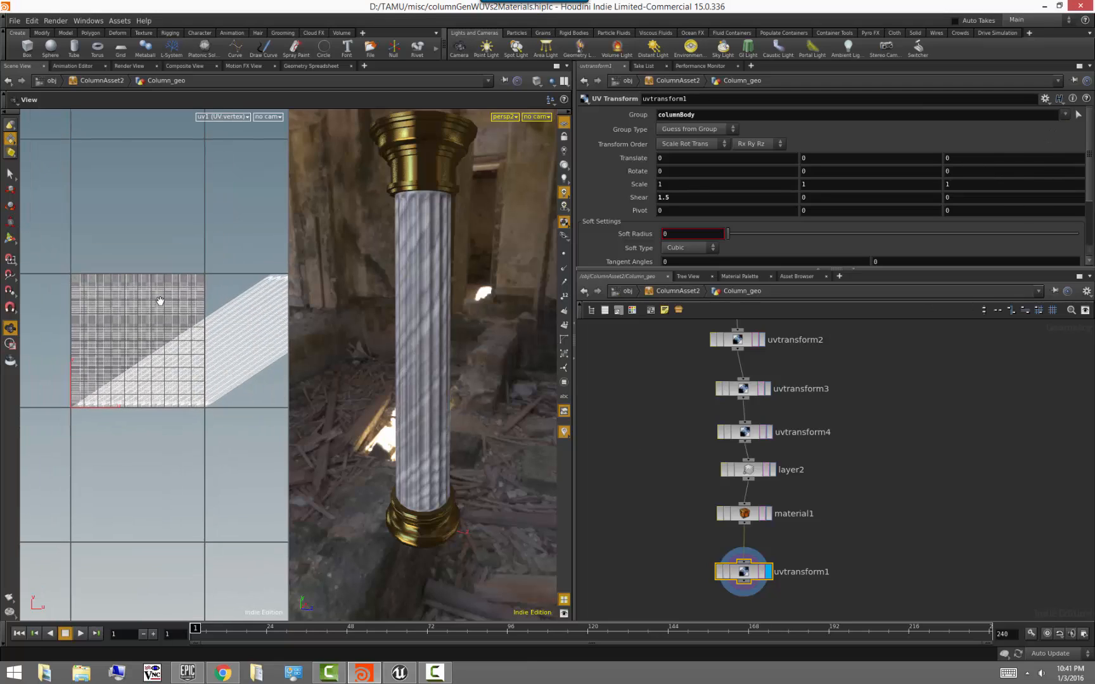
pyautogui.scroll(-2, 160, 301)
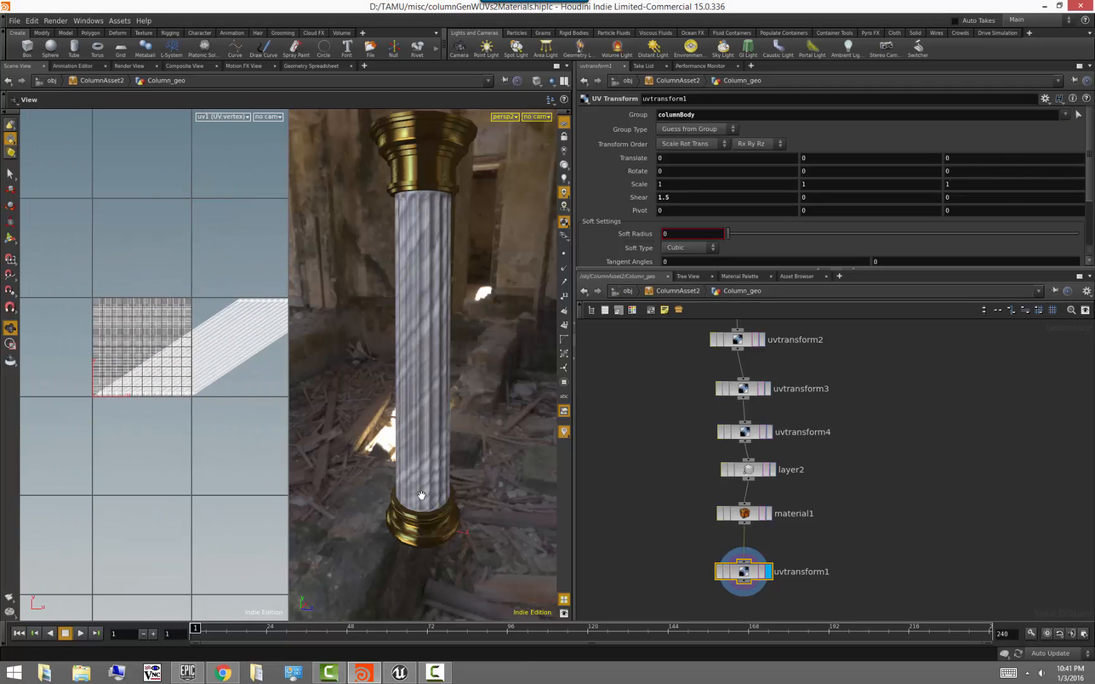
pyautogui.moveTo(895, 514); pyautogui.dragTo(881, 416, button='middle')
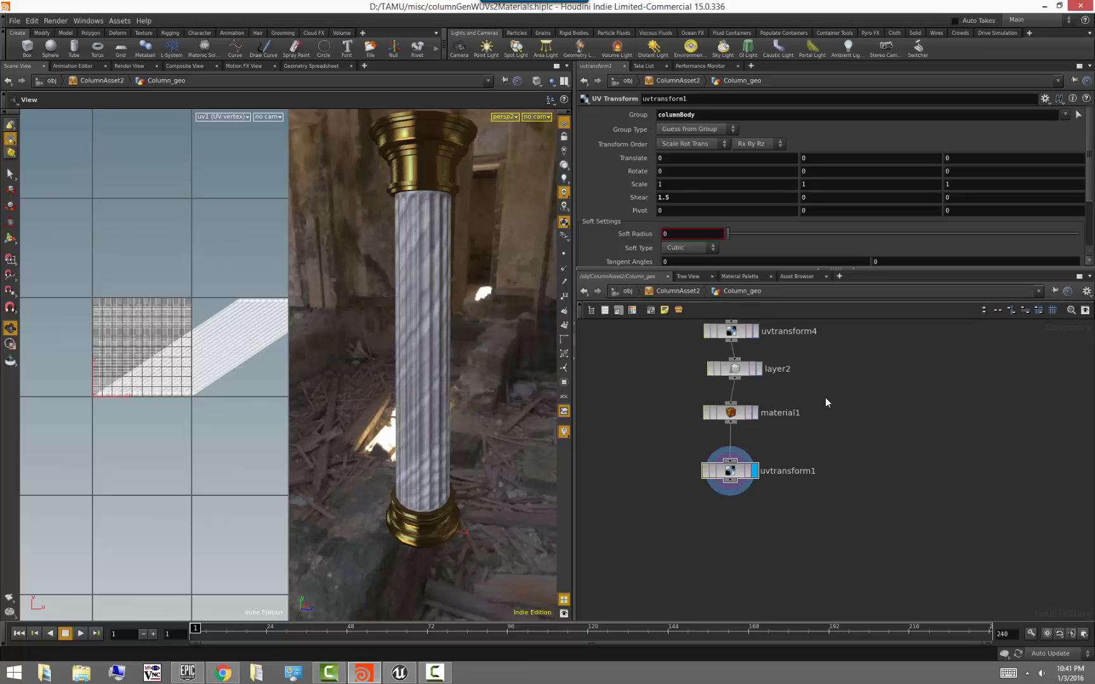
pyautogui.moveTo(865, 399); pyautogui.dragTo(870, 510, button='middle')
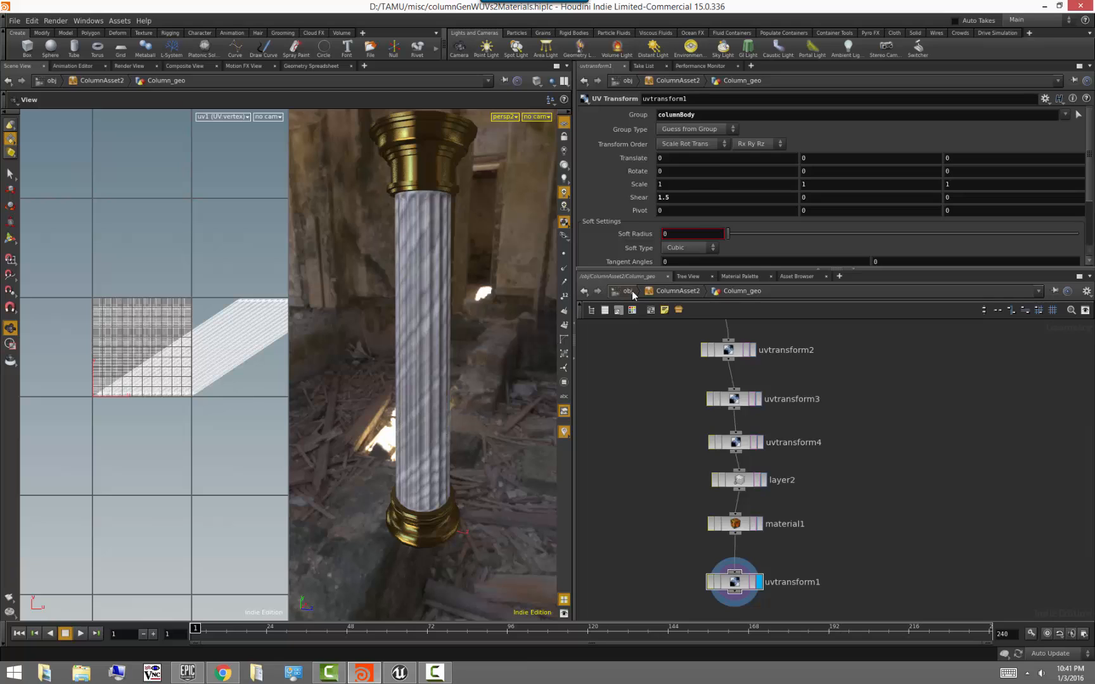
# - Export ColumnAsset2 as an FBX with the output path $HIP/columnW2UVs.fbx and save the scene
pyautogui.click(633, 291)
pyautogui.click(697, 483)
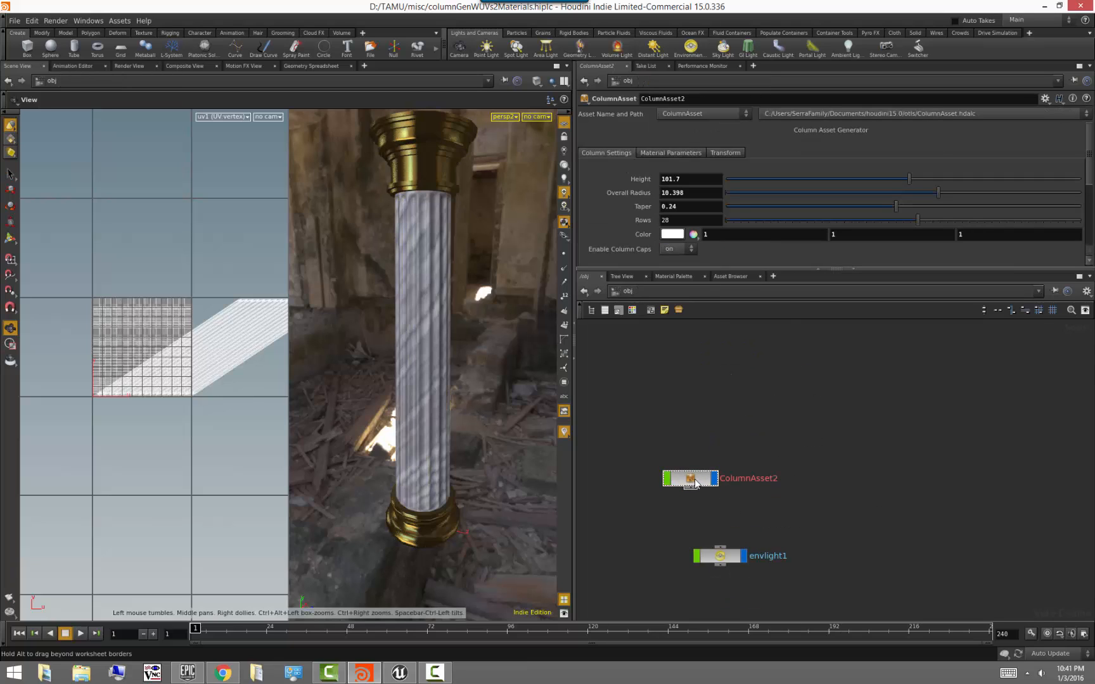
pyautogui.scroll(-5, 789, 169)
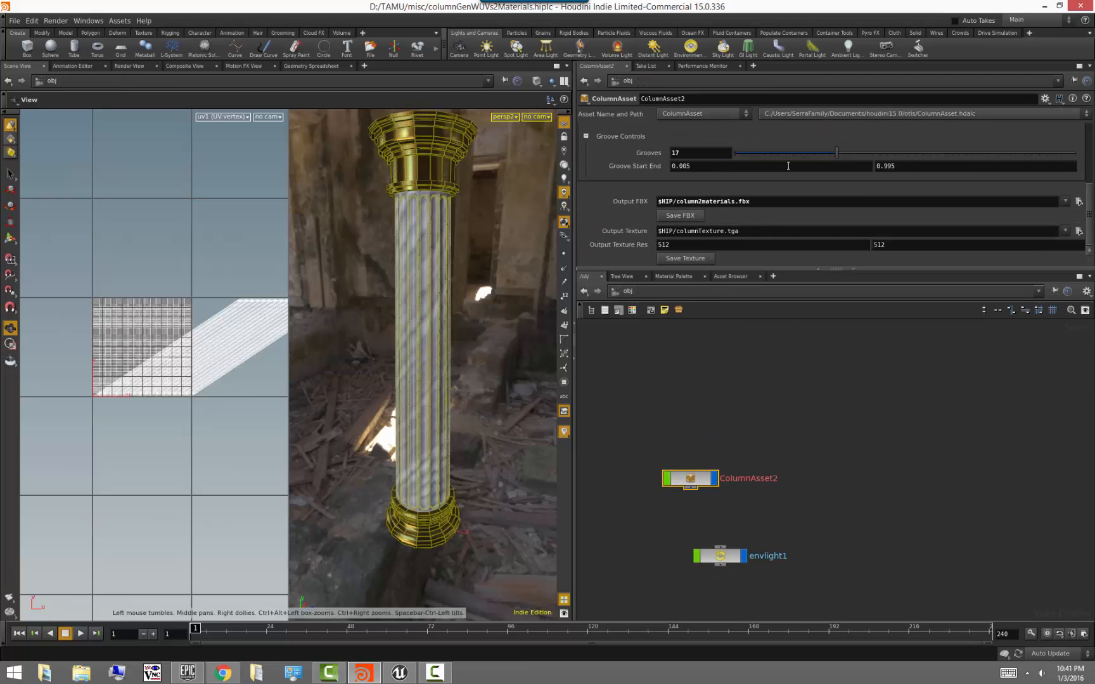
pyautogui.click(700, 201)
pyautogui.write('2')
pyautogui.moveTo(702, 201); pyautogui.dragTo(733, 202)
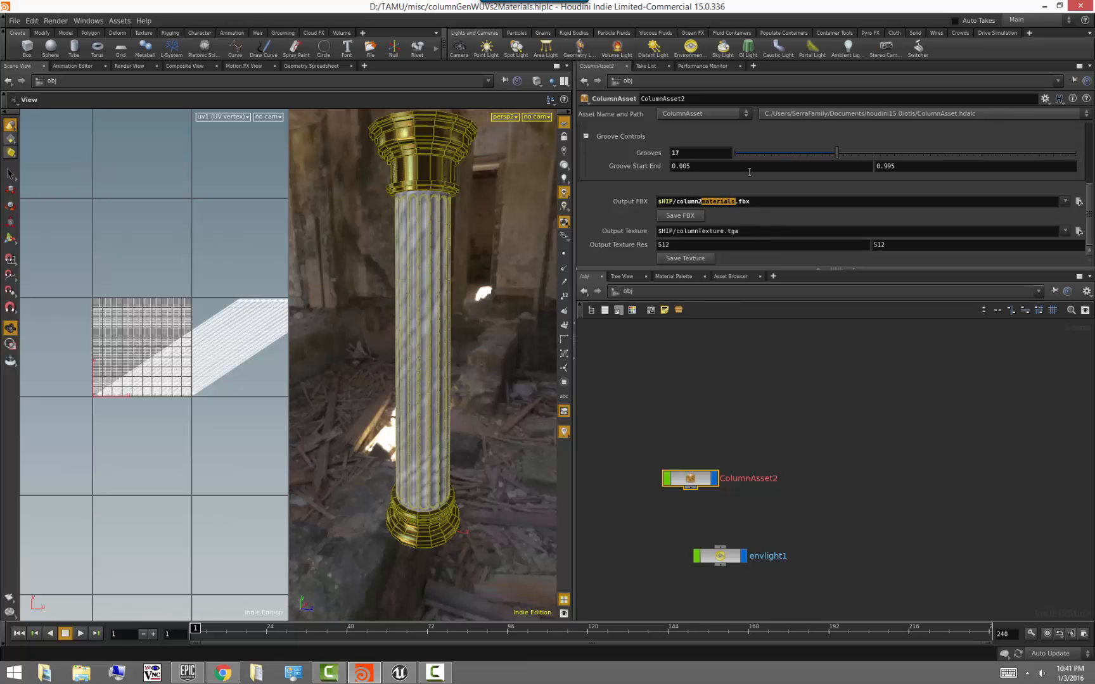
pyautogui.press('BackSpace')
pyautogui.click(688, 217)
pyautogui.click(834, 497)
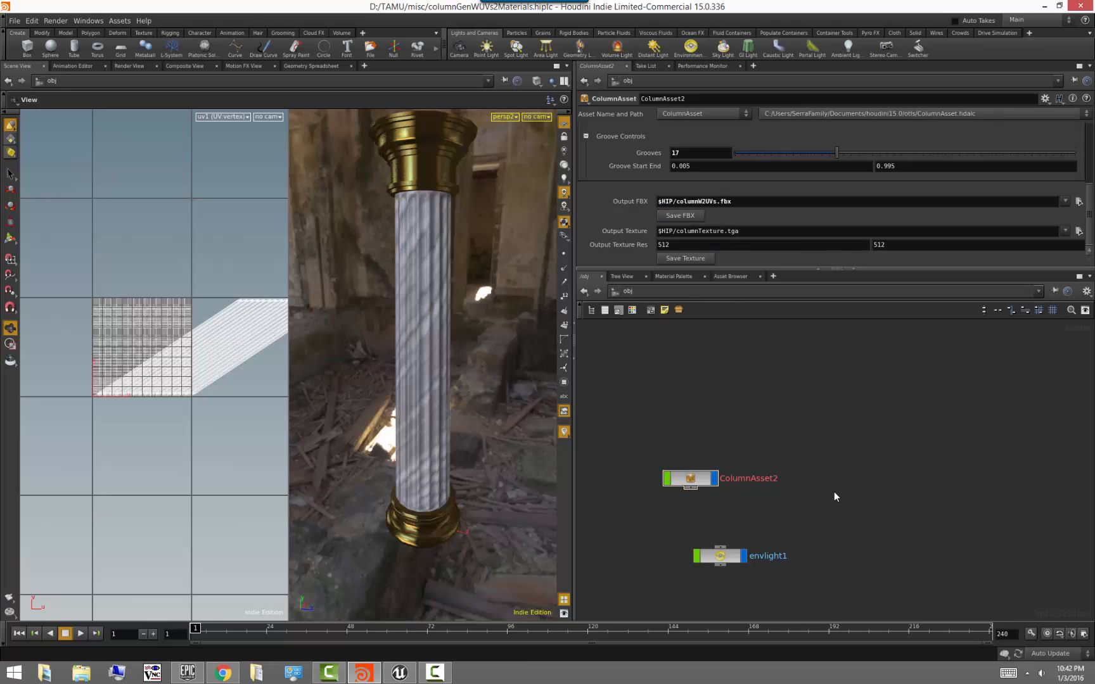
pyautogui.hotkey('ctrl', 's')
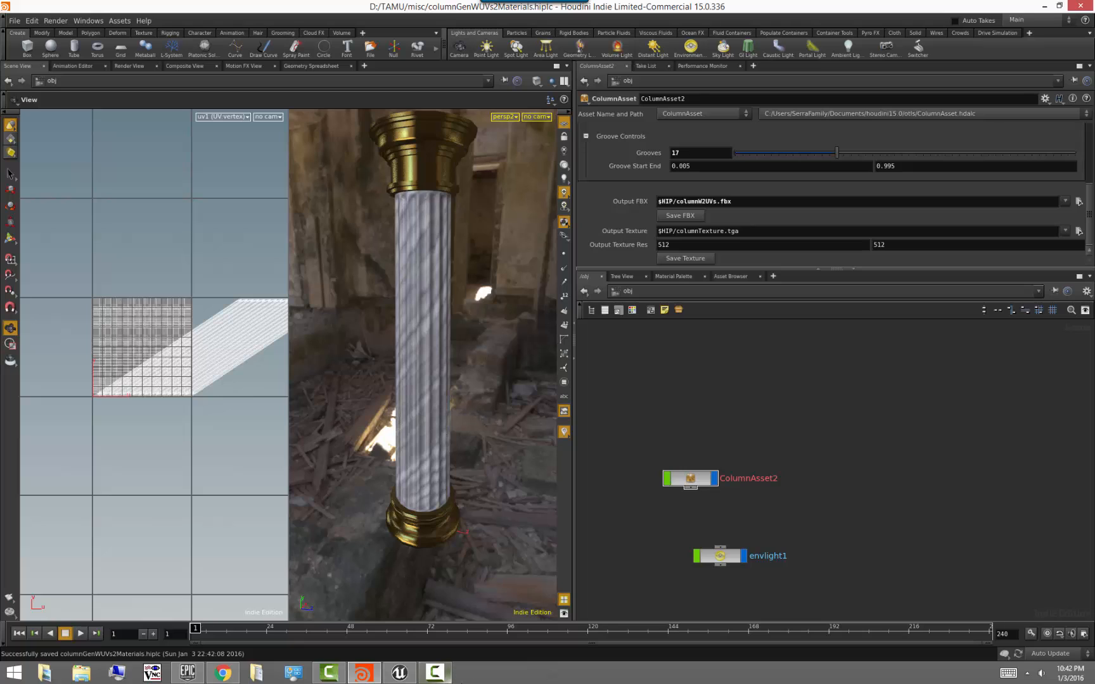
# - Switch to Unreal Editor and choose columnW2UVs.fbx from the misc folder for import
pyautogui.click(399, 673)
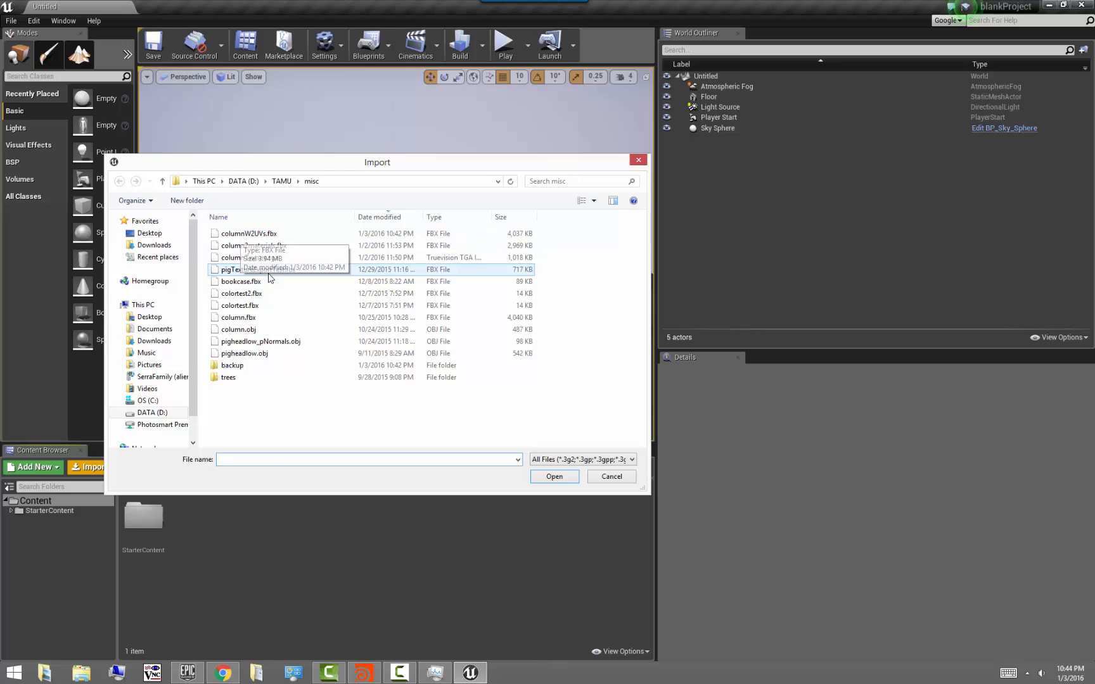
pyautogui.click(265, 234)
pyautogui.click(569, 476)
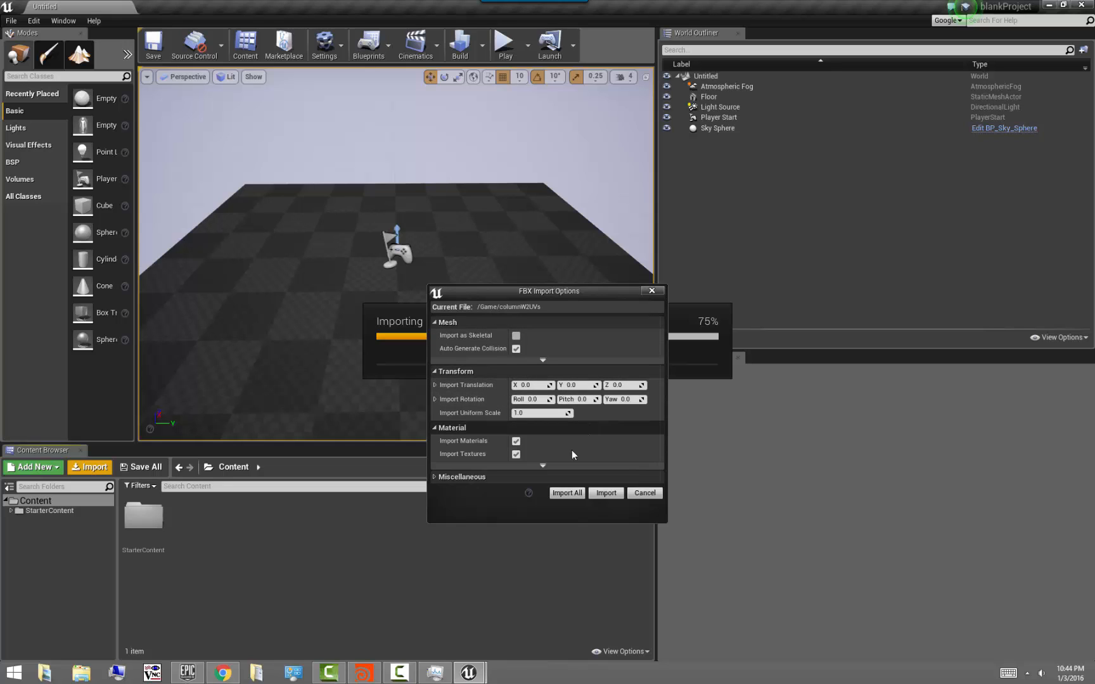
# - Import the column with Generate Lightmap UVs disabled and dismiss the import message log
pyautogui.moveTo(574, 286); pyautogui.dragTo(576, 121)
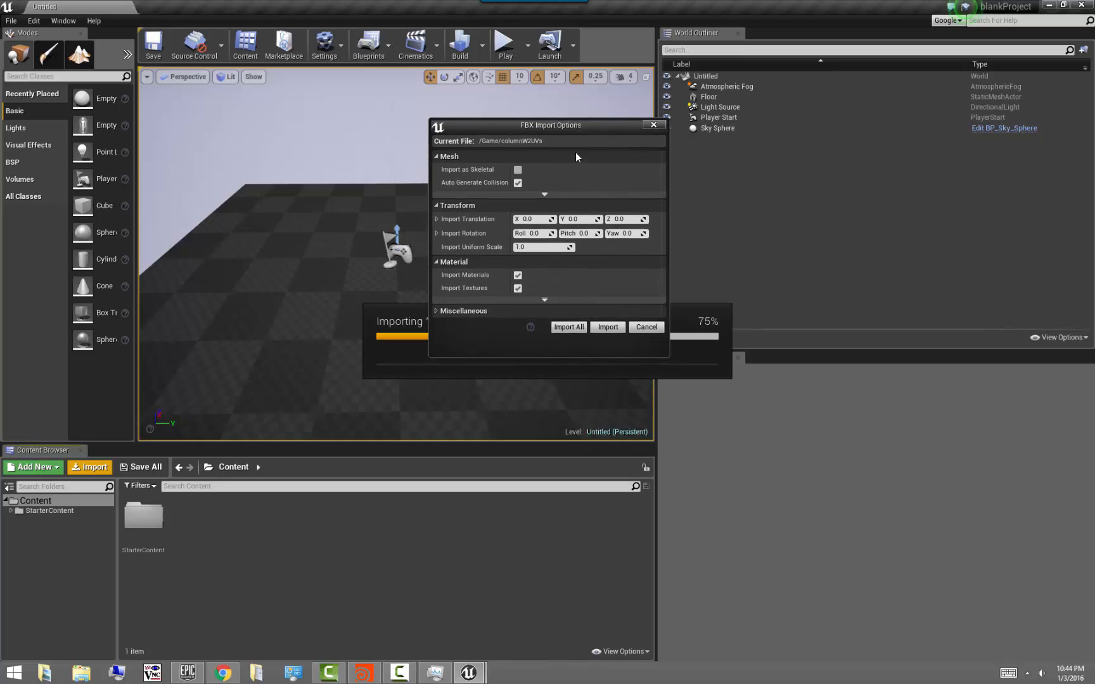
pyautogui.click(544, 299)
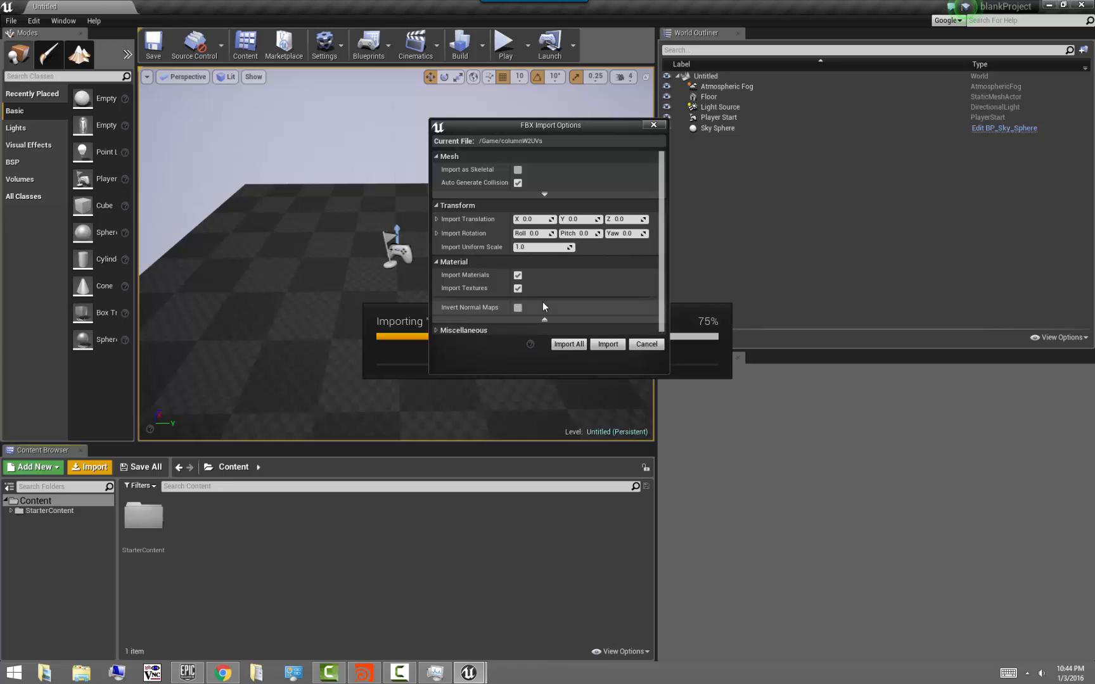
pyautogui.click(547, 320)
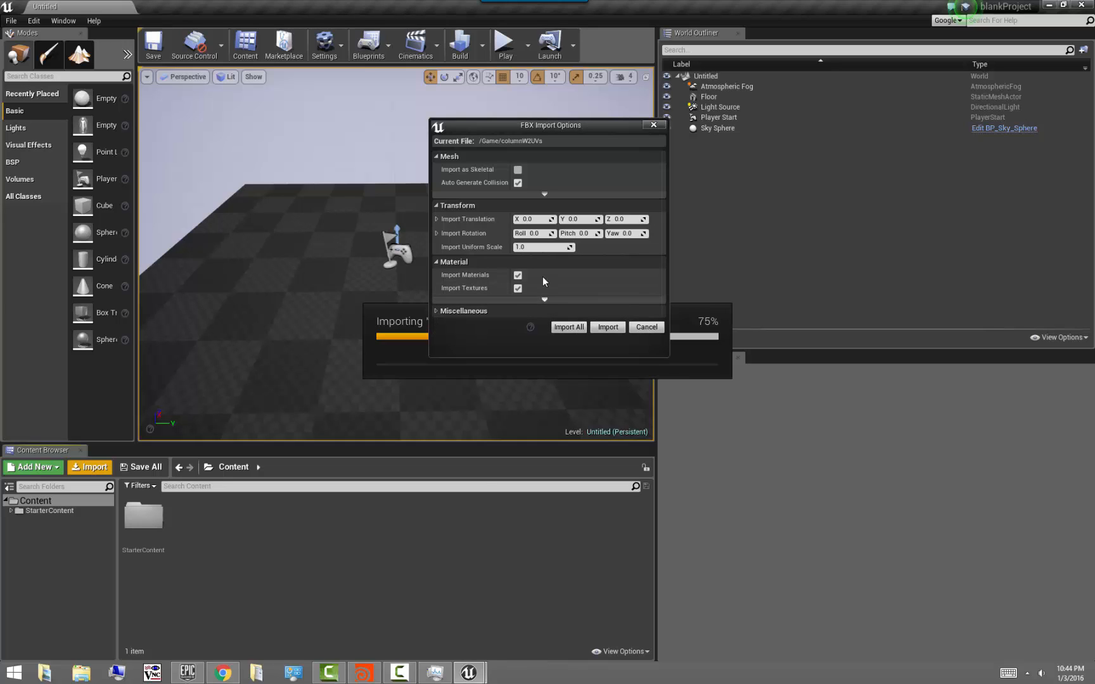
pyautogui.click(544, 194)
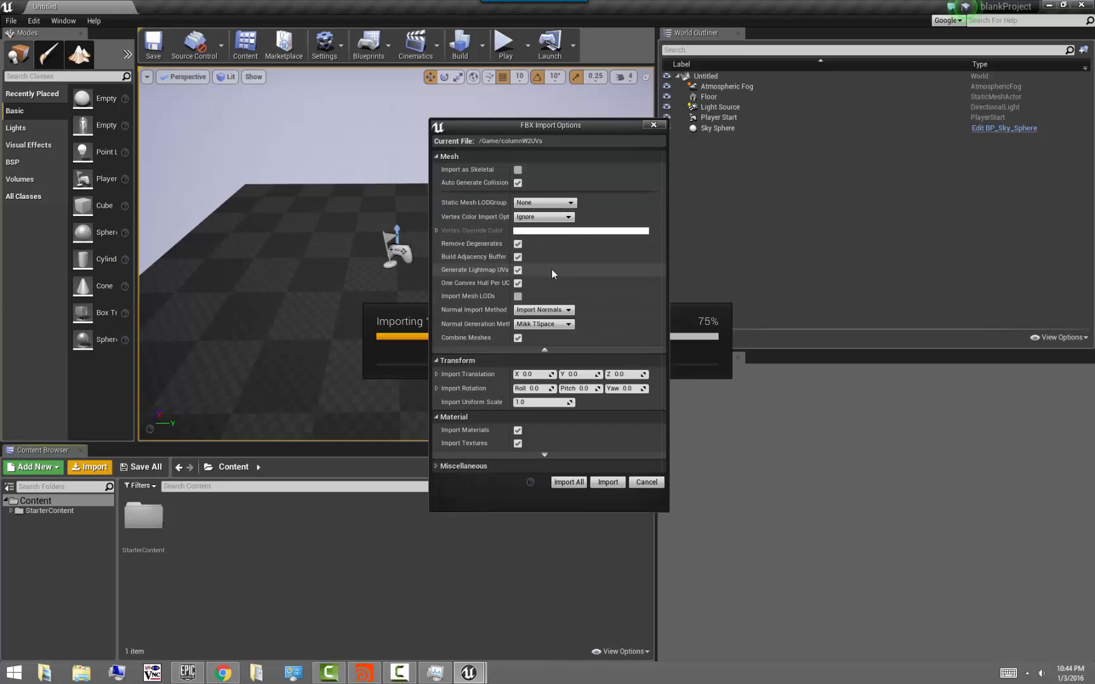
pyautogui.click(518, 270)
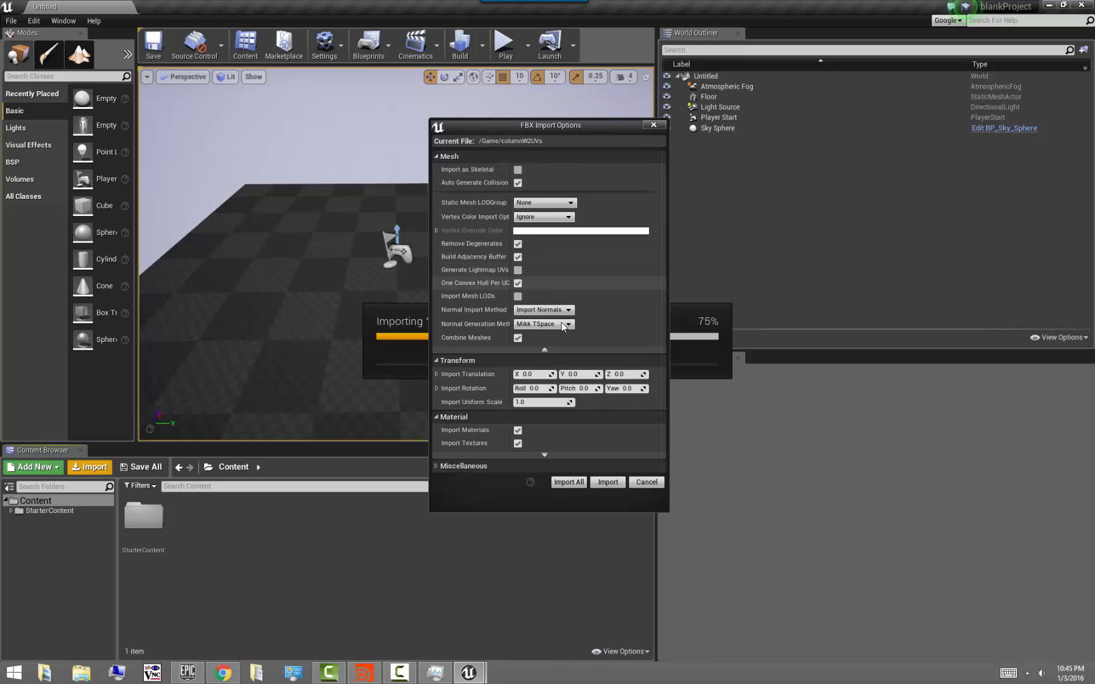
pyautogui.click(570, 483)
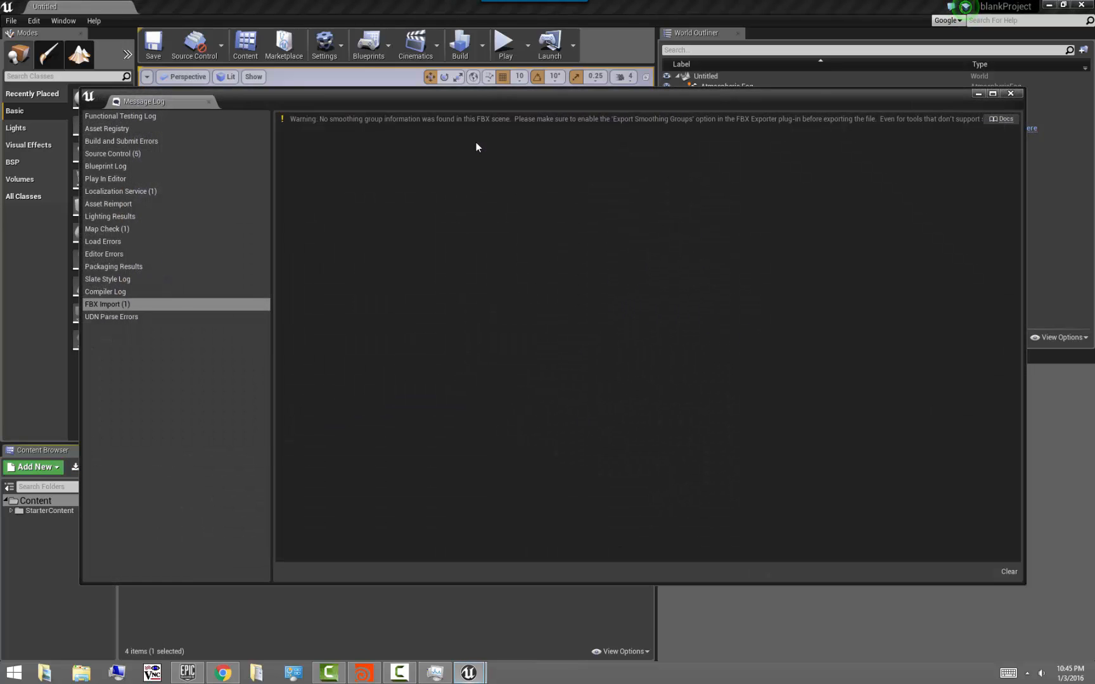
pyautogui.click(1001, 97)
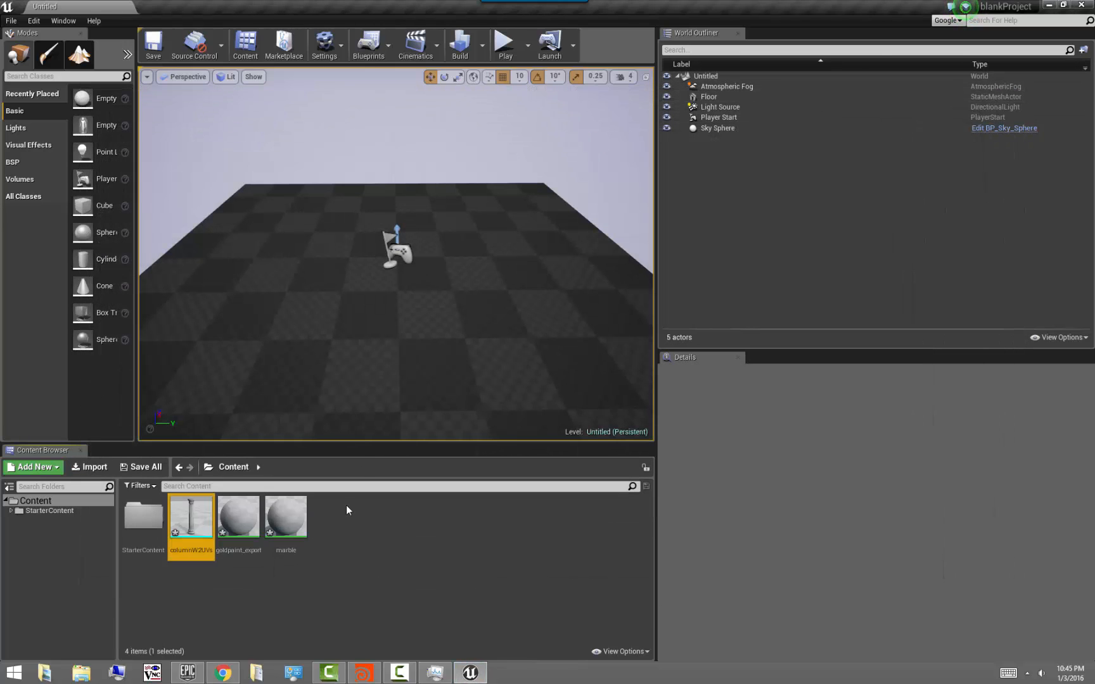
# - Place the columnW2UVs mesh on the level floor beside the player start and view it up close
pyautogui.moveTo(191, 517); pyautogui.dragTo(436, 264)
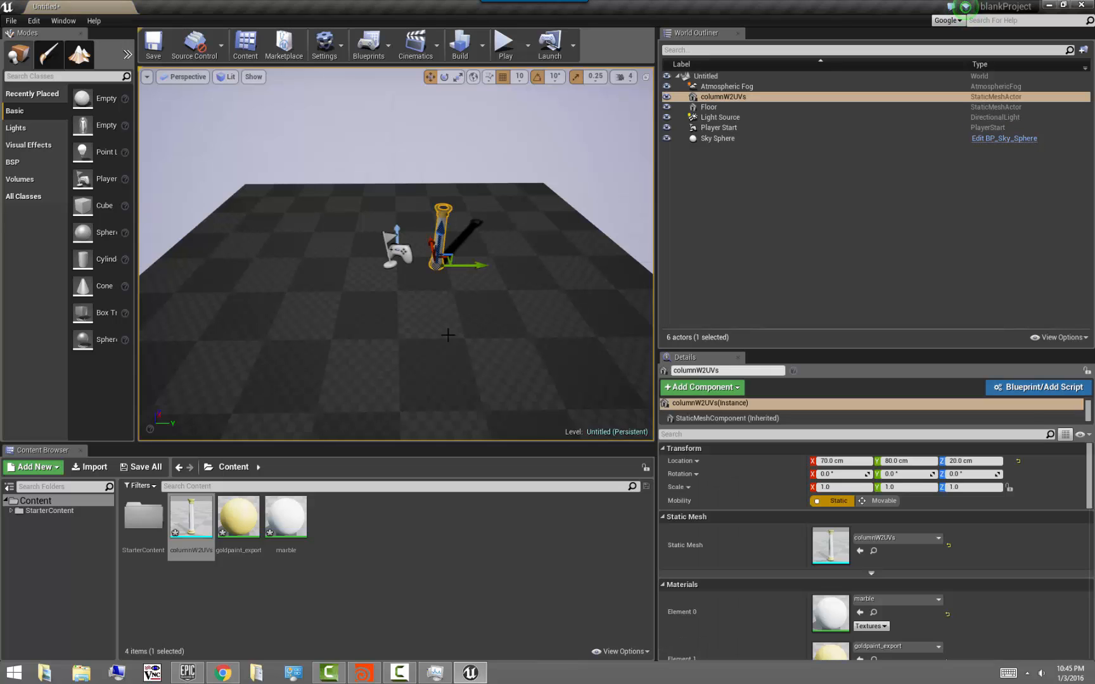
pyautogui.click(403, 175)
pyautogui.press('w')
pyautogui.moveTo(413, 198)
pyautogui.mouseDown(button='right')
pyautogui.moveTo(415, 218)
pyautogui.moveTo(413, 198)
pyautogui.mouseUp(button='right')
pyautogui.moveTo(396, 119); pyautogui.dragTo(519, 192, button='middle')
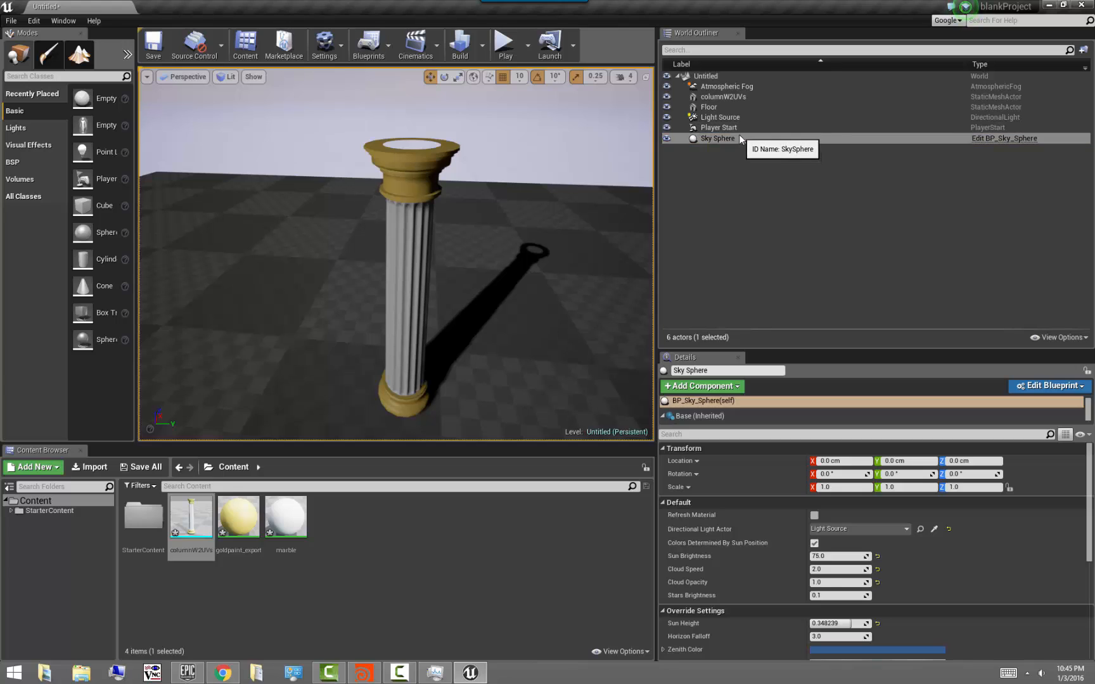
# - Open the placed columnW2UVs mesh in the Static Mesh editor and inspect the column with its collision hull
pyautogui.click(421, 282)
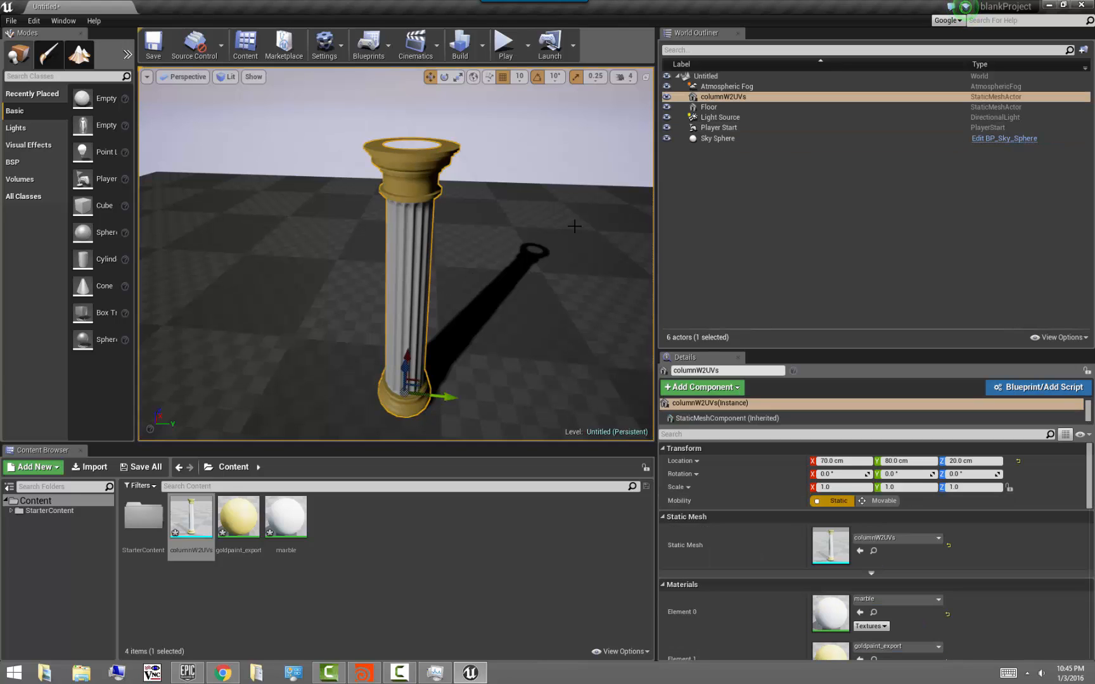
pyautogui.rightClick(712, 98)
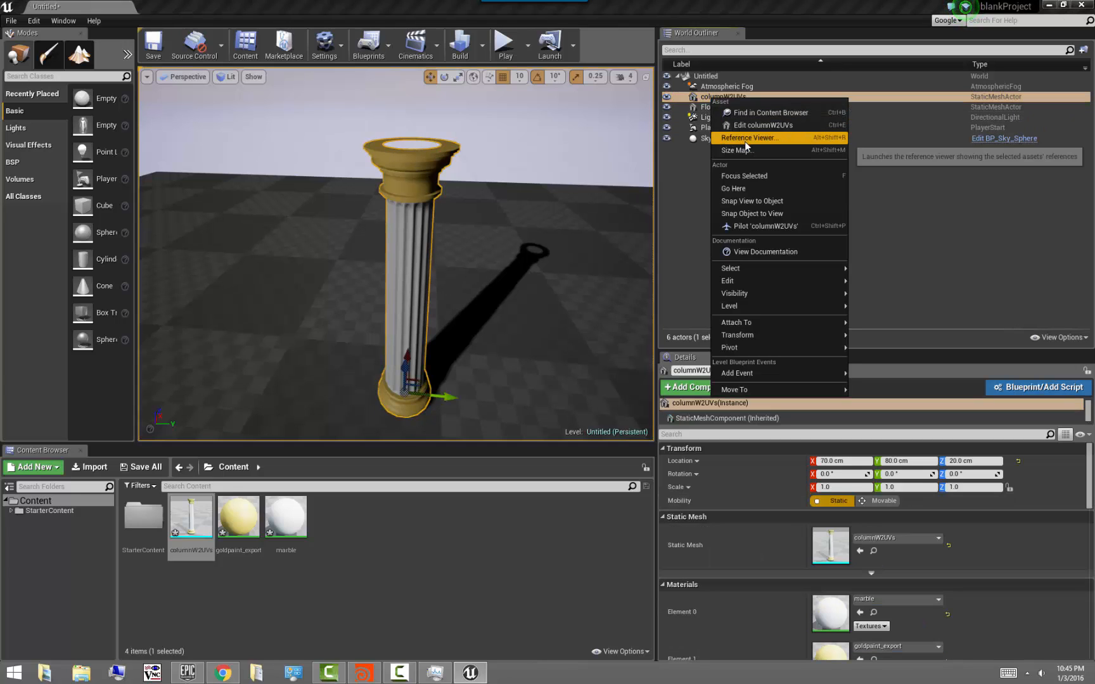
pyautogui.click(760, 125)
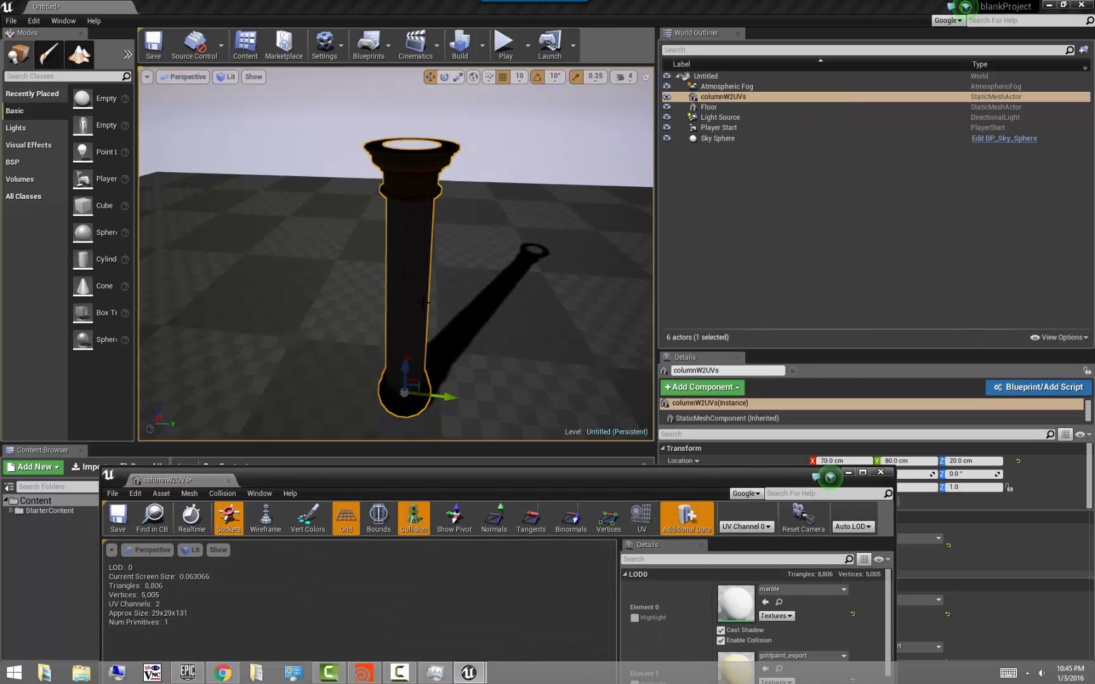
pyautogui.moveTo(466, 481); pyautogui.dragTo(425, 64)
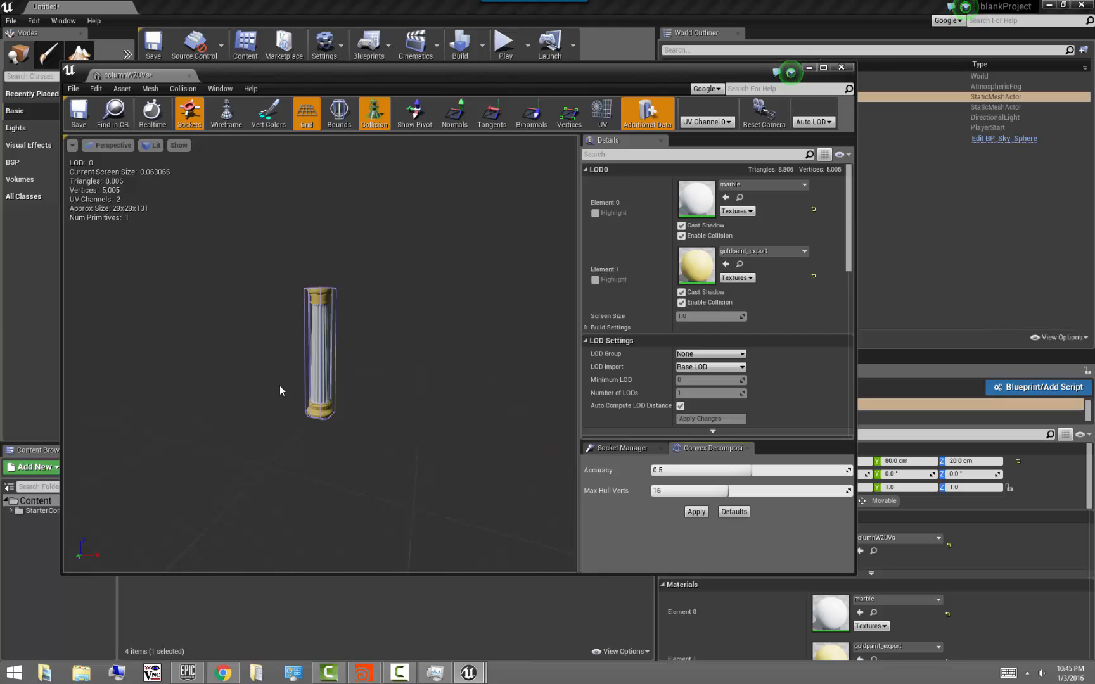
pyautogui.moveTo(280, 388); pyautogui.dragTo(232, 388)
pyautogui.moveTo(232, 388); pyautogui.dragTo(298, 346, button='right')
pyautogui.moveTo(317, 323); pyautogui.dragTo(332, 300)
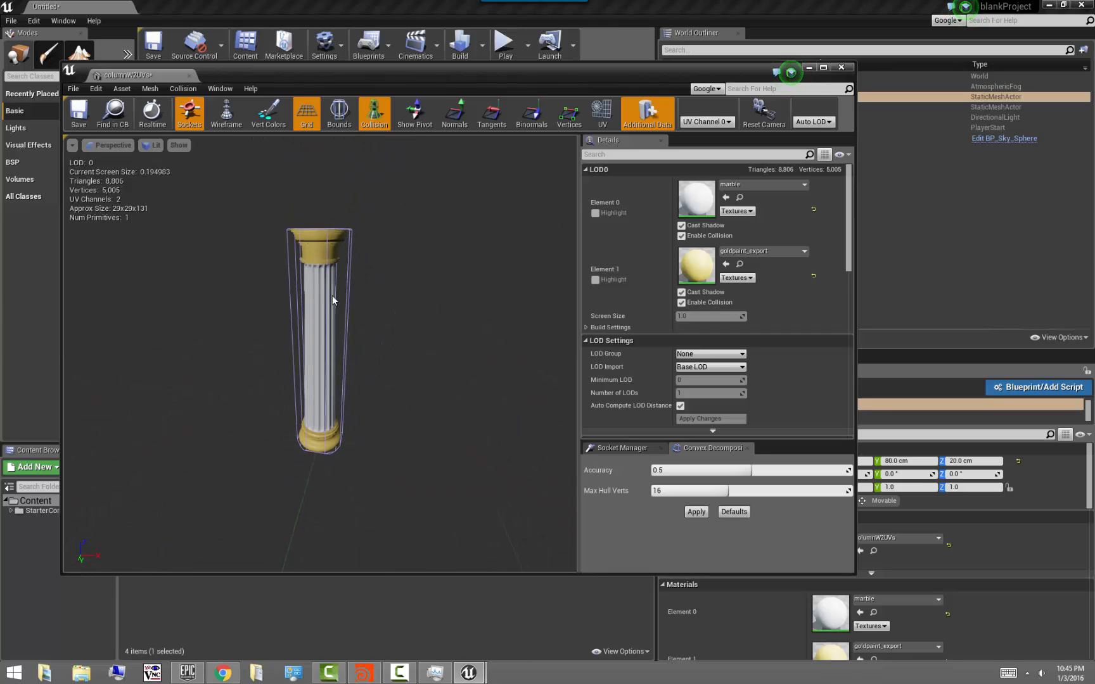
# - Display the column's UV overlay for UV Channel 0 and switch it to UV Channel 1
pyautogui.click(602, 115)
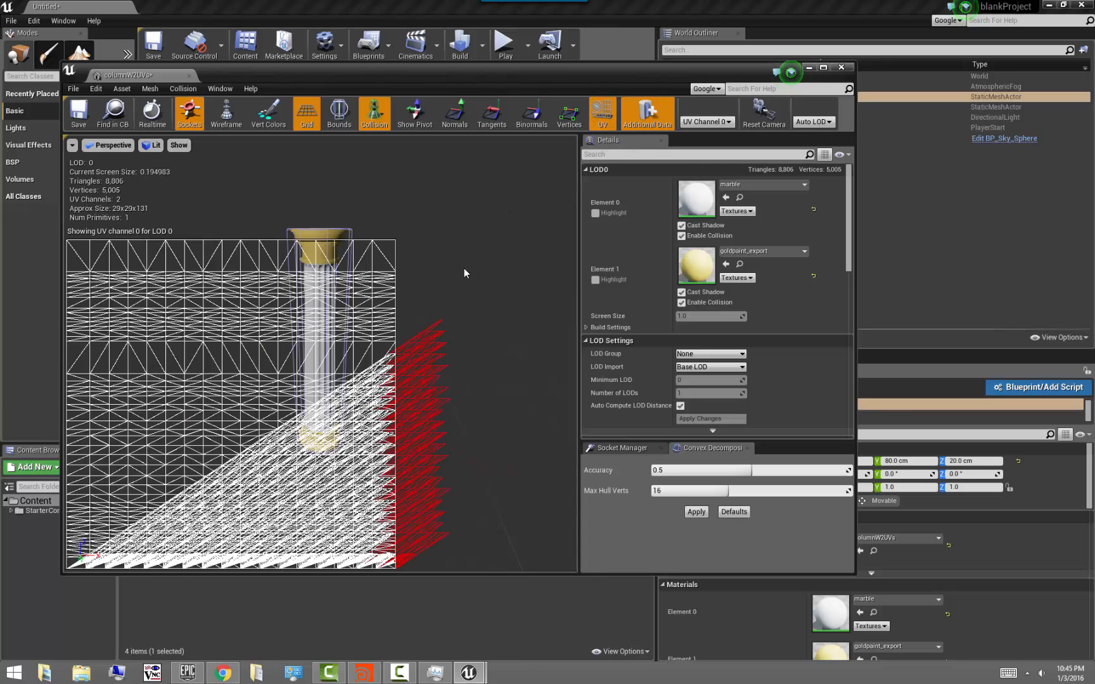
pyautogui.moveTo(446, 269)
pyautogui.mouseDown(button='right')
pyautogui.moveTo(433, 279)
pyautogui.moveTo(445, 269)
pyautogui.mouseUp(button='right')
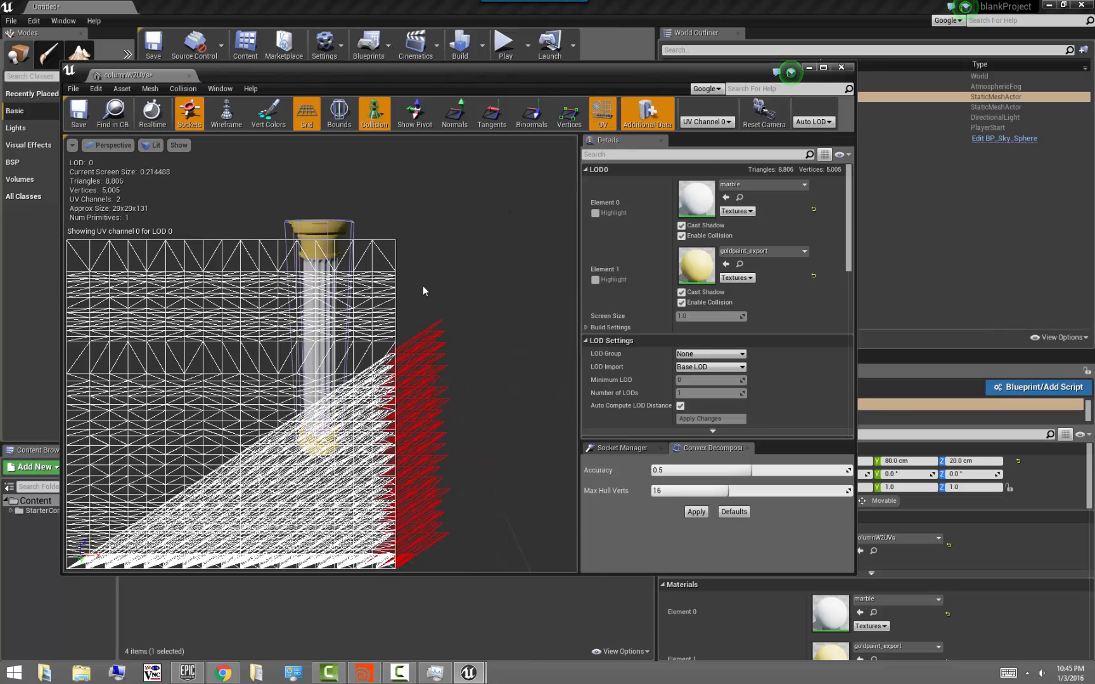
pyautogui.moveTo(423, 286)
pyautogui.mouseDown(button='middle')
pyautogui.moveTo(254, 466)
pyautogui.moveTo(429, 307)
pyautogui.mouseUp(button='middle')
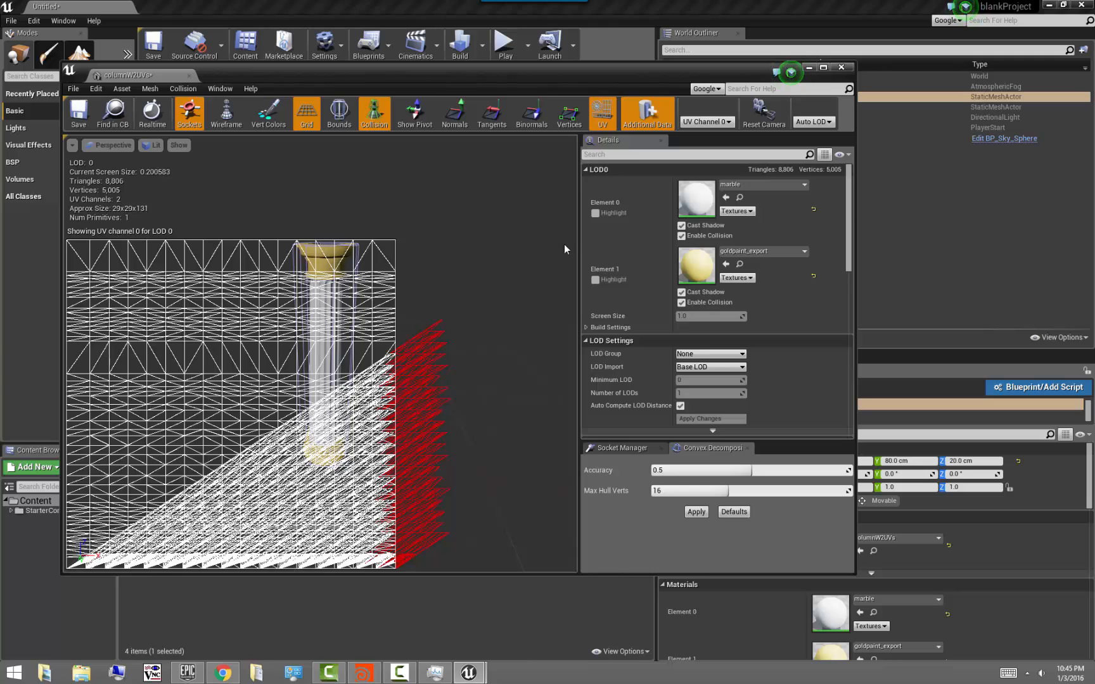
pyautogui.click(706, 122)
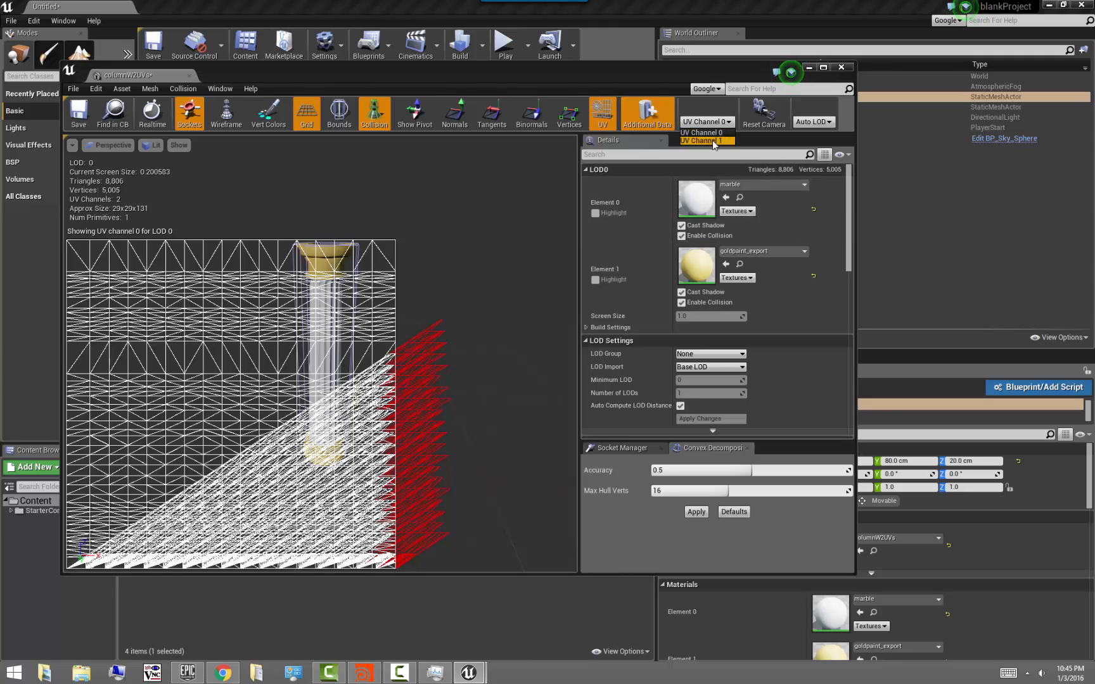
pyautogui.click(713, 140)
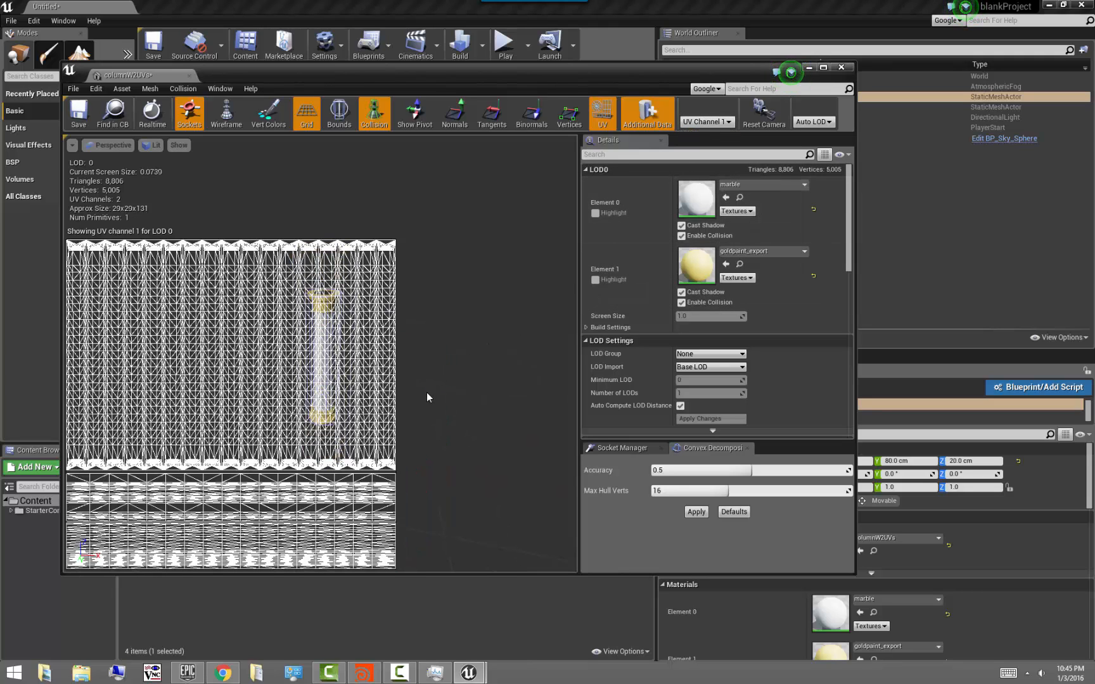
pyautogui.moveTo(427, 393); pyautogui.dragTo(465, 348, button='right')
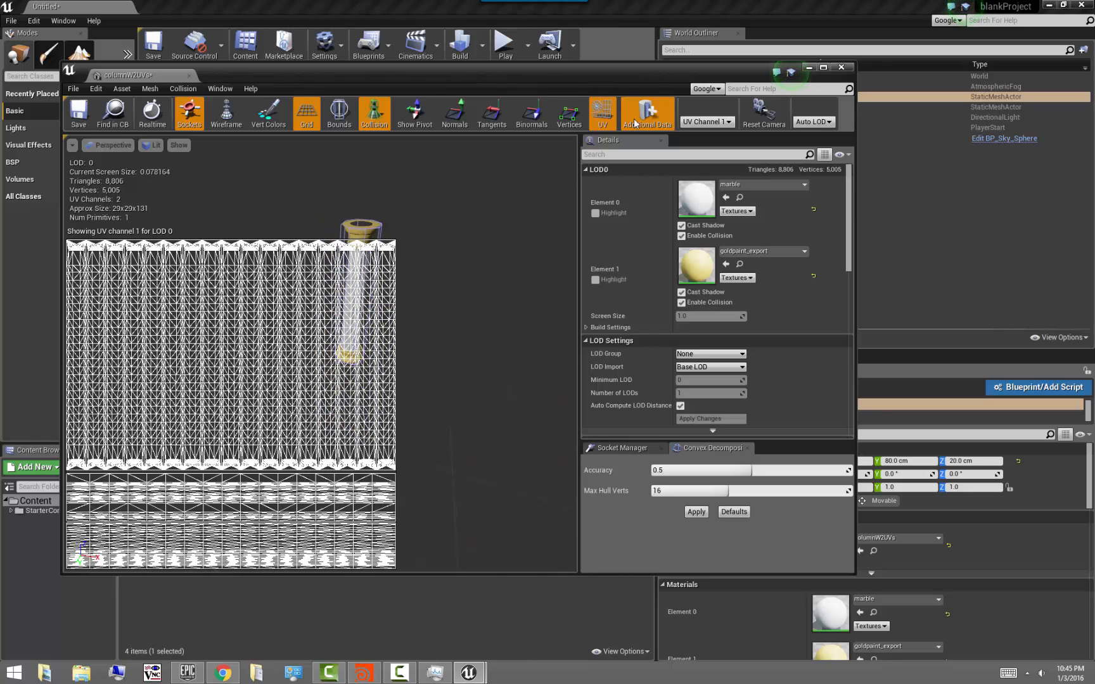
# - Compare the two UV layouts by switching to UV Channel 0, back to UV Channel 1, and again to UV Channel 0
pyautogui.click(694, 122)
pyautogui.click(696, 124)
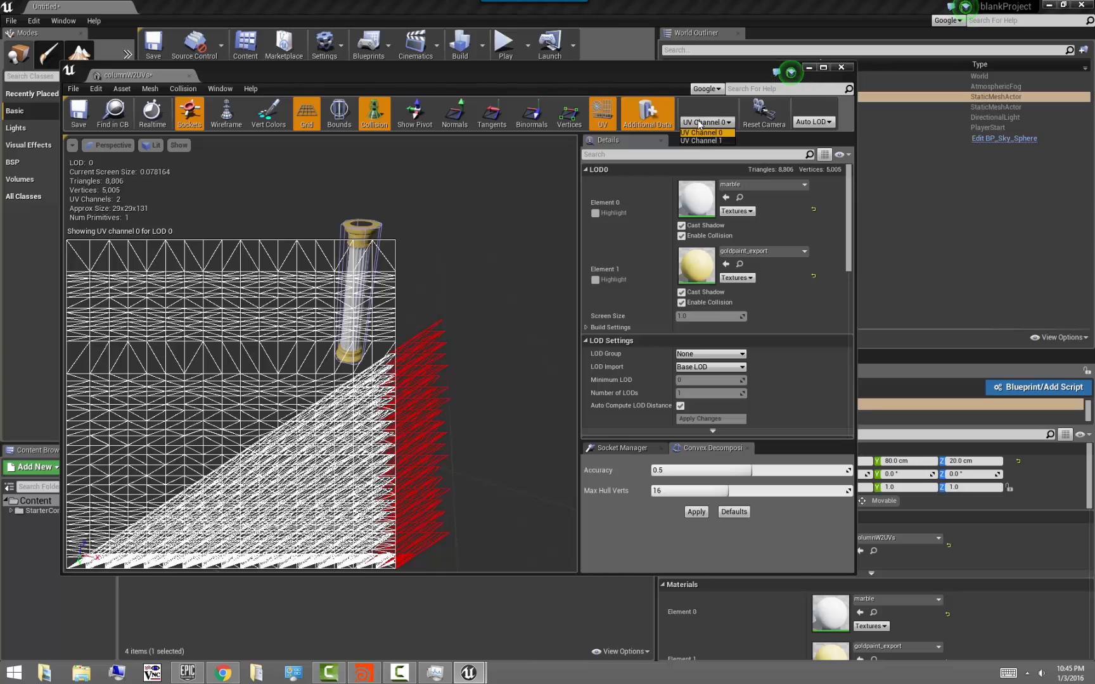
pyautogui.click(701, 143)
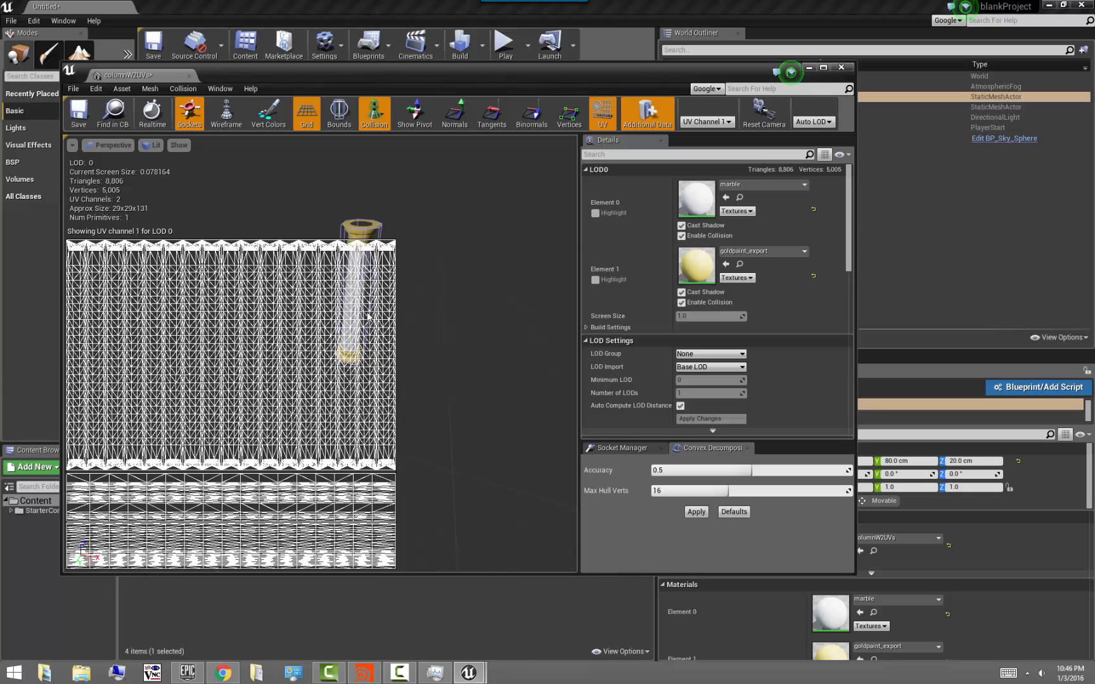
pyautogui.click(694, 123)
pyautogui.click(697, 134)
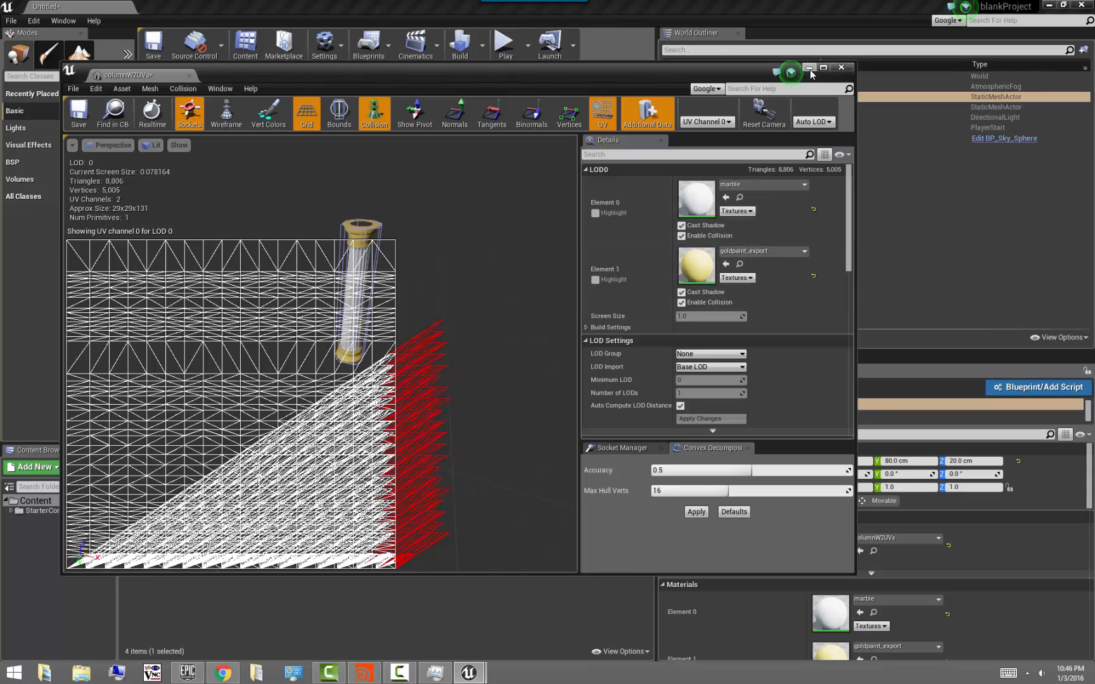
# - Leave the mesh editor and examine the base of the column in the level
pyautogui.click(851, 71)
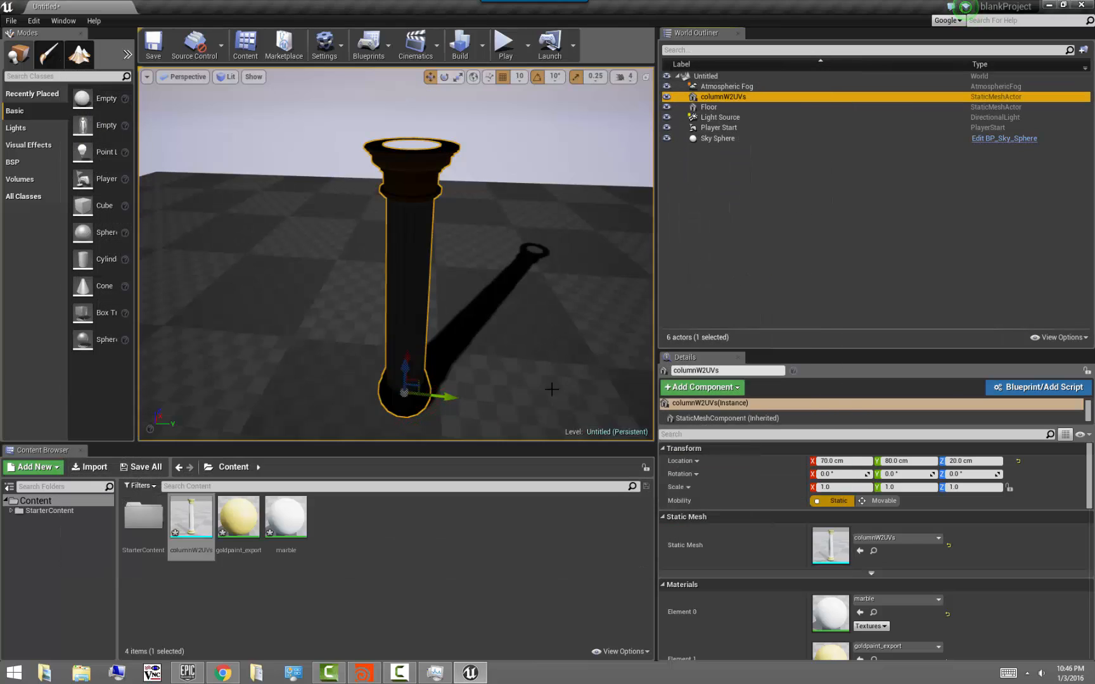
pyautogui.click(536, 162)
pyautogui.moveTo(511, 194)
pyautogui.mouseDown(button='middle')
pyautogui.moveTo(521, 254)
pyautogui.moveTo(511, 194)
pyautogui.mouseUp(button='middle')
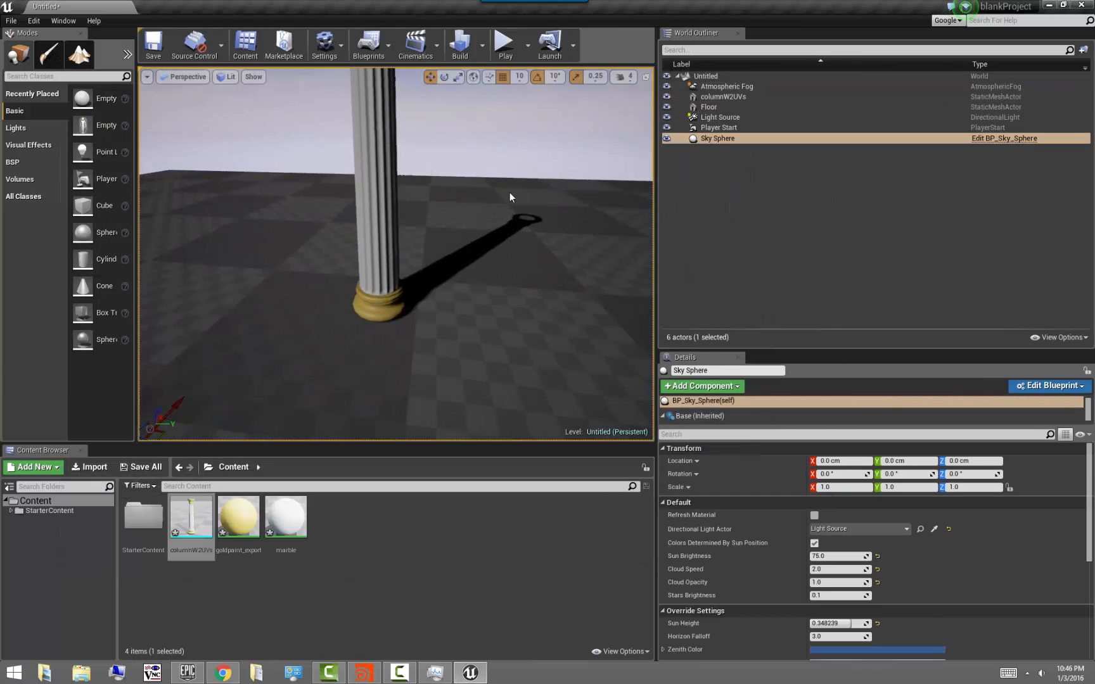
# - Switch to Houdini and open the Column_geo network inside ColumnAsset2
pyautogui.moveTo(499, 154); pyautogui.dragTo(536, 289, button='middle')
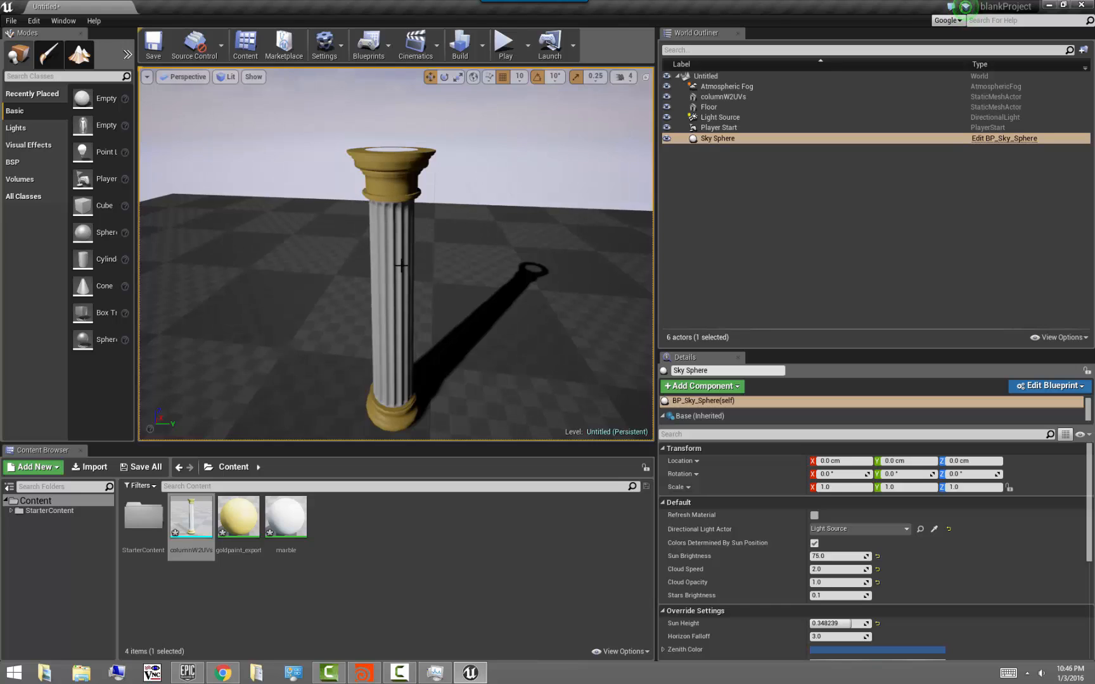
pyautogui.moveTo(408, 280)
pyautogui.keyDown('alt'); pyautogui.mouseDown(button='right')
pyautogui.moveTo(450, 283)
pyautogui.moveTo(405, 280)
pyautogui.mouseUp(button='right'); pyautogui.keyUp('alt')
pyautogui.moveTo(363, 673)
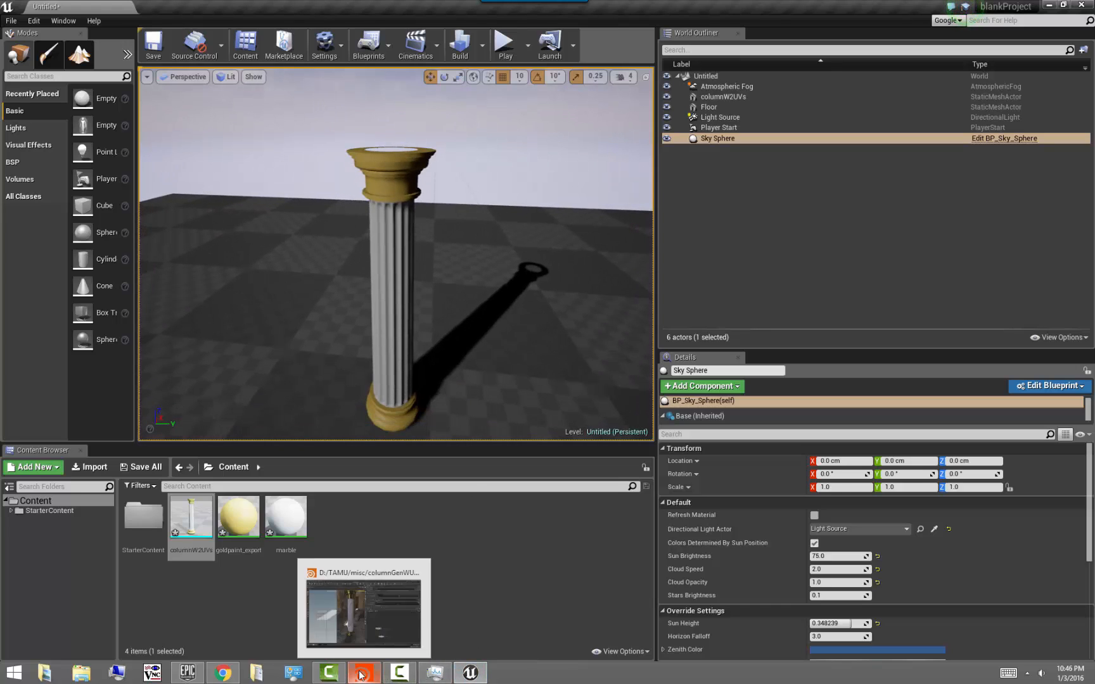
pyautogui.click(383, 628)
pyautogui.click(384, 629)
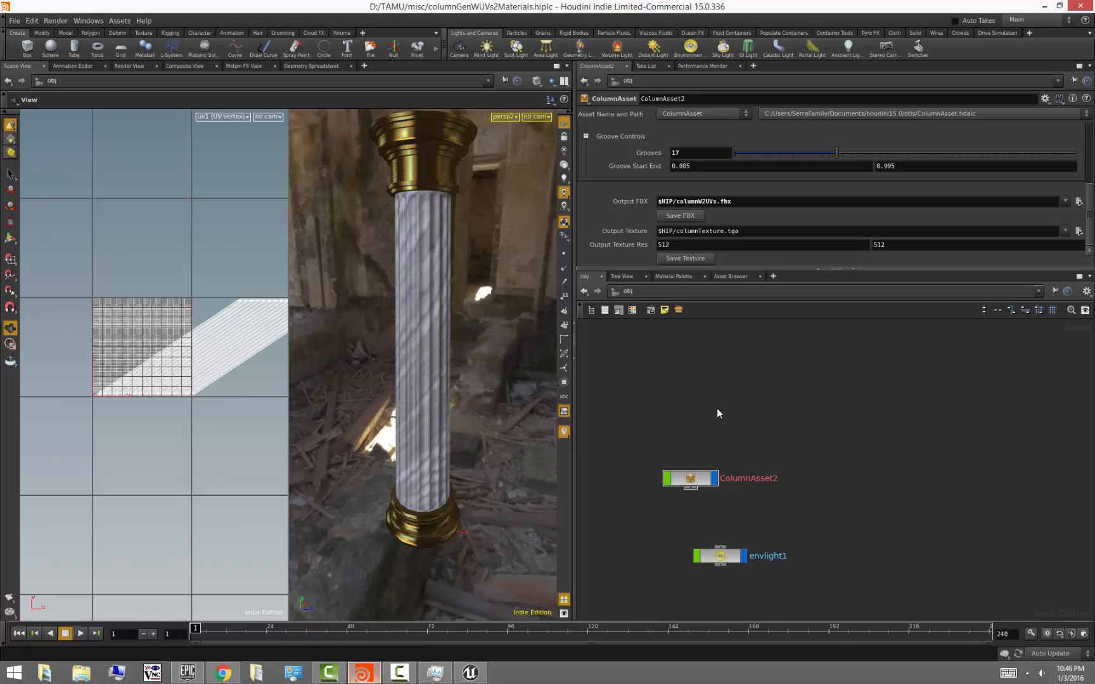
pyautogui.doubleClick(703, 487)
pyautogui.click(689, 481)
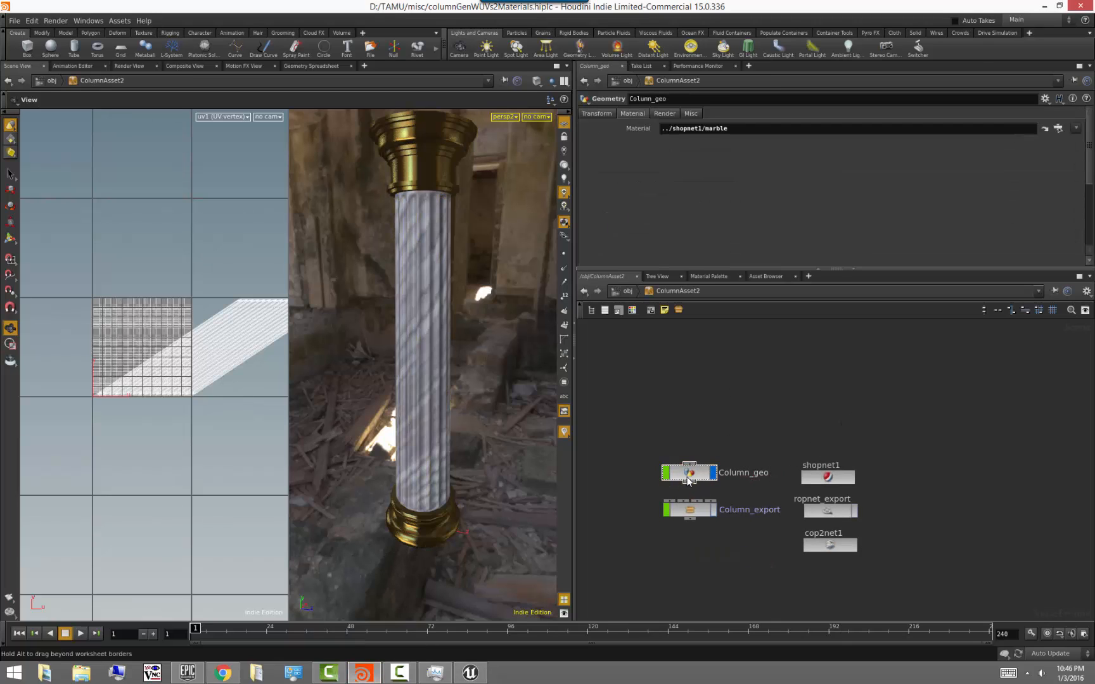
pyautogui.doubleClick(690, 482)
pyautogui.moveTo(898, 489); pyautogui.dragTo(853, 380, button='middle')
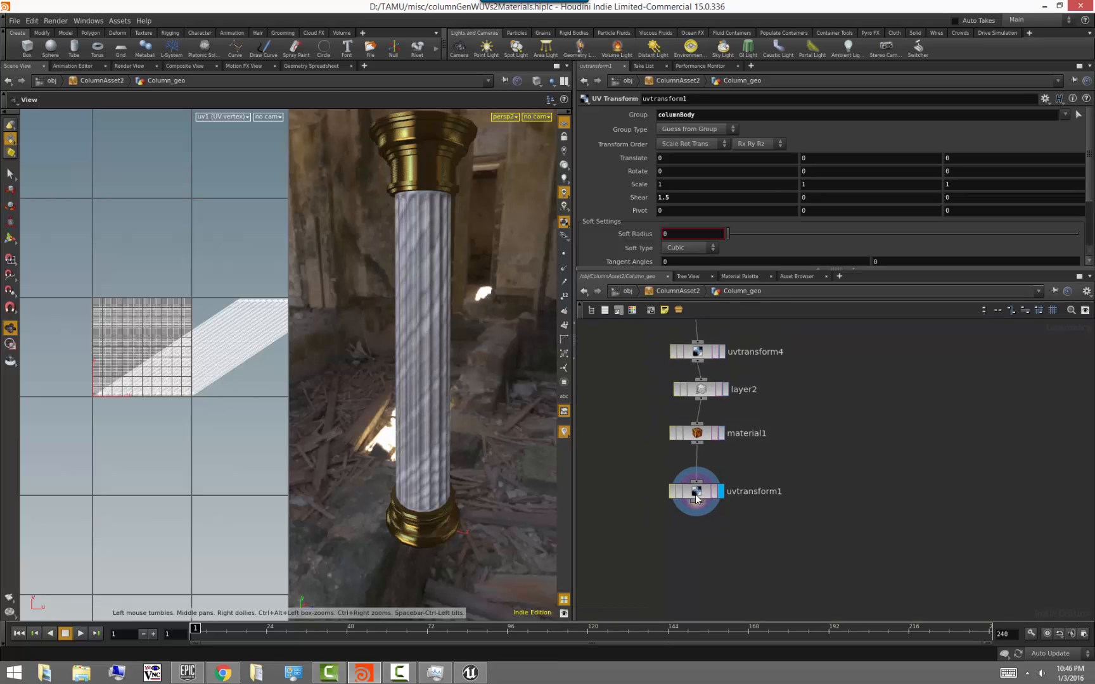
# - Move uvtransform1 farther below material1 and inspect the attributes listed in material1's node information
pyautogui.moveTo(697, 499); pyautogui.dragTo(697, 559)
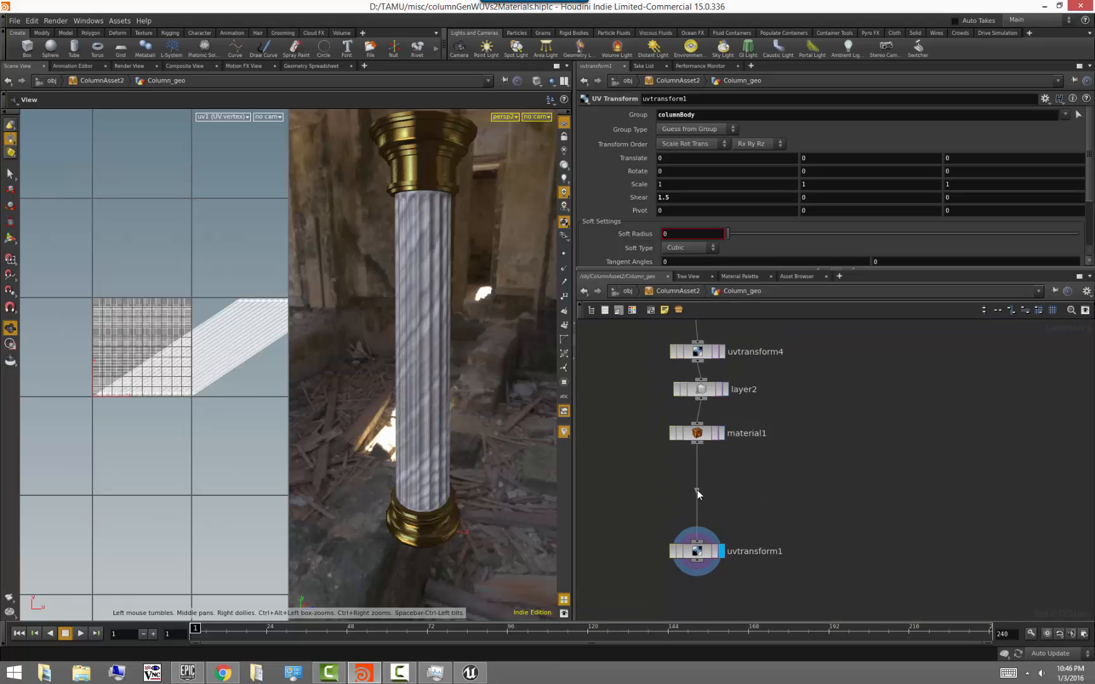
pyautogui.click(698, 434)
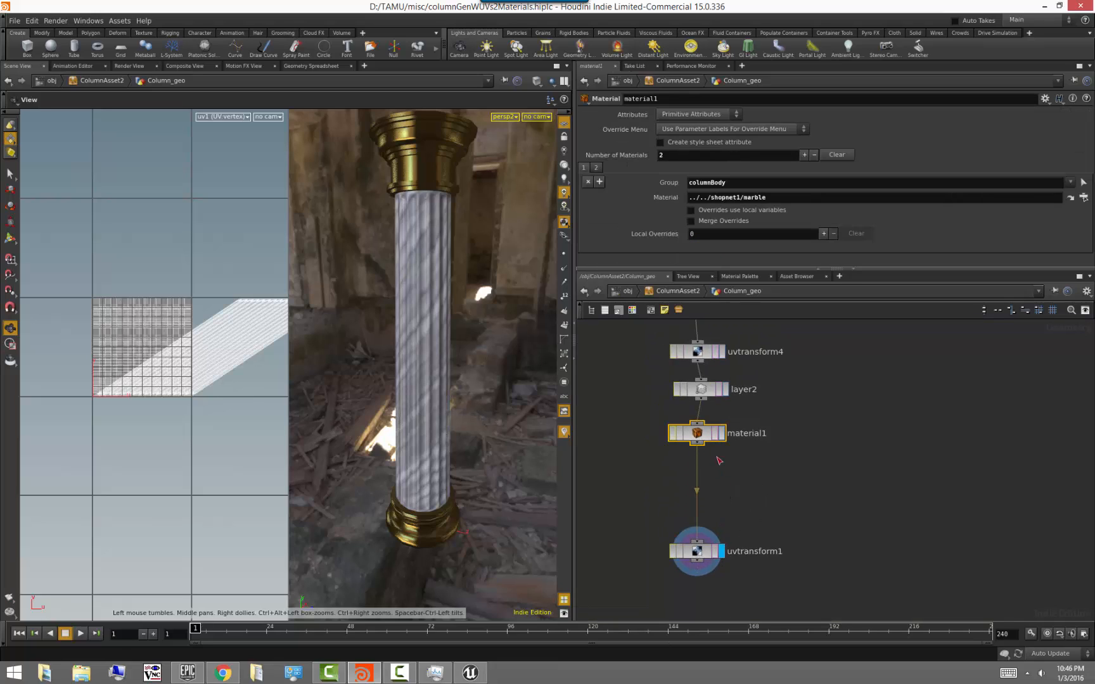
pyautogui.click(766, 502)
pyautogui.moveTo(702, 437); pyautogui.dragTo(780, 479, button='middle')
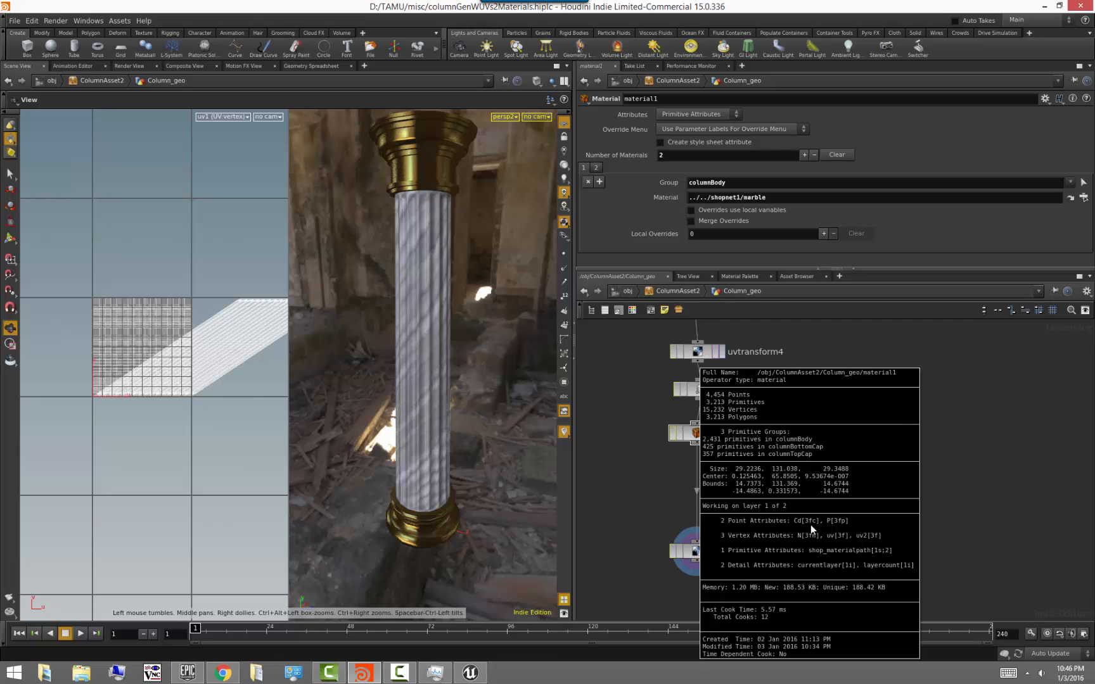
pyautogui.moveTo(818, 526); pyautogui.dragTo(805, 539, button='middle')
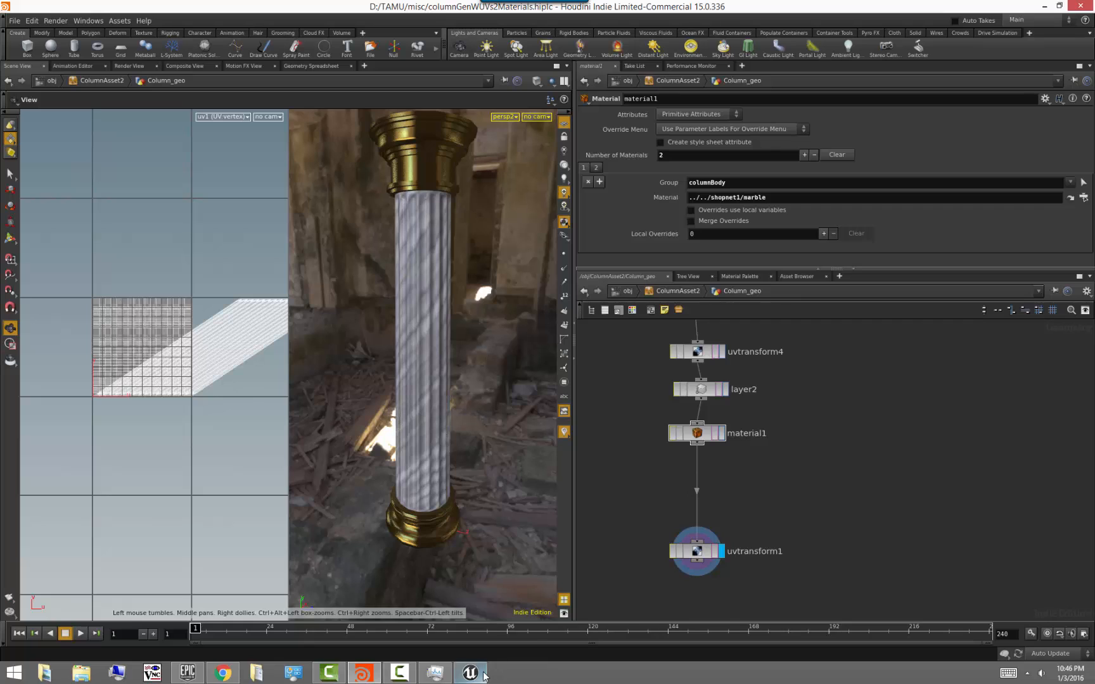
# - Switch to Unreal Editor and open the placed columnW2UVs mesh for editing
pyautogui.moveTo(470, 673)
pyautogui.click(476, 619)
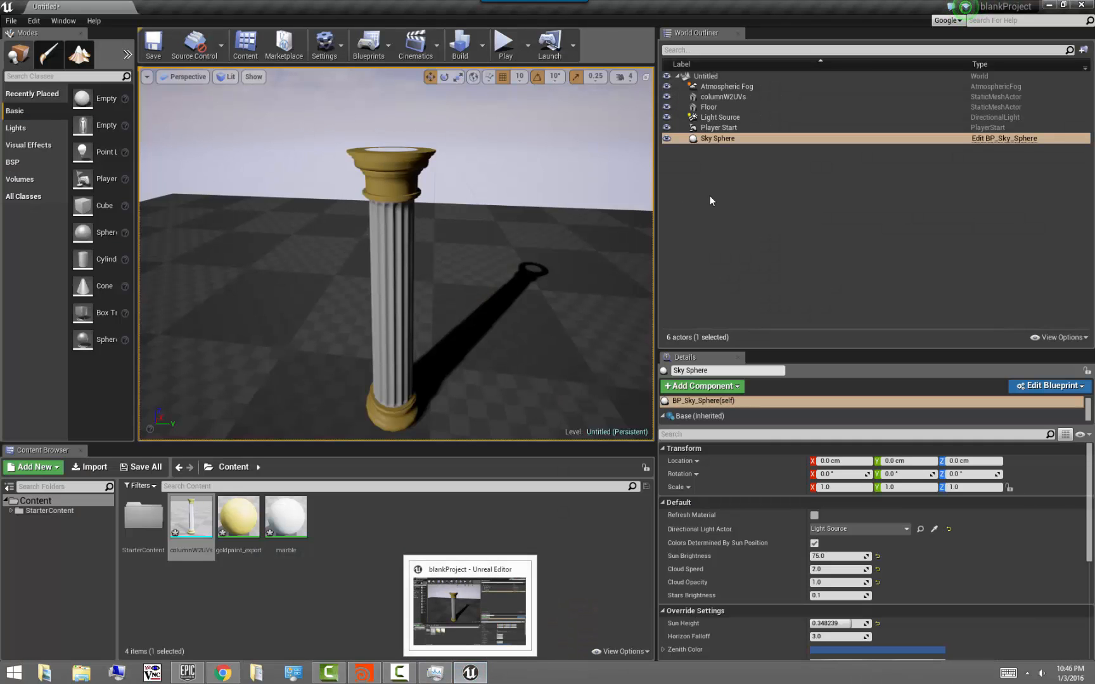
pyautogui.click(723, 96)
pyautogui.rightClick(722, 97)
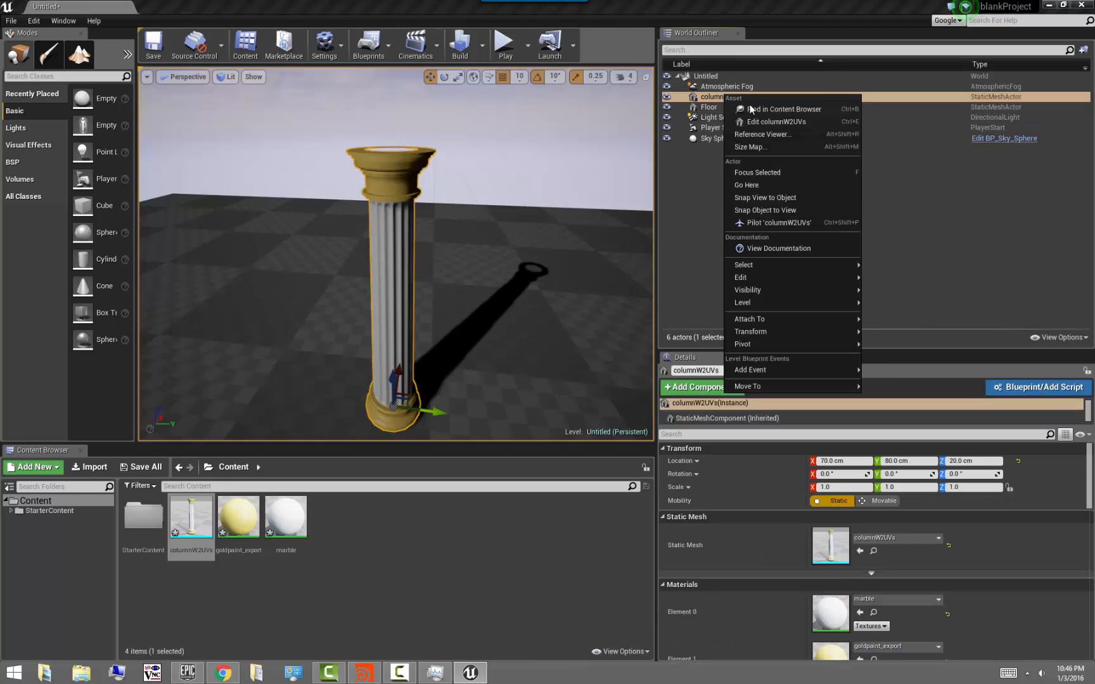
pyautogui.click(757, 124)
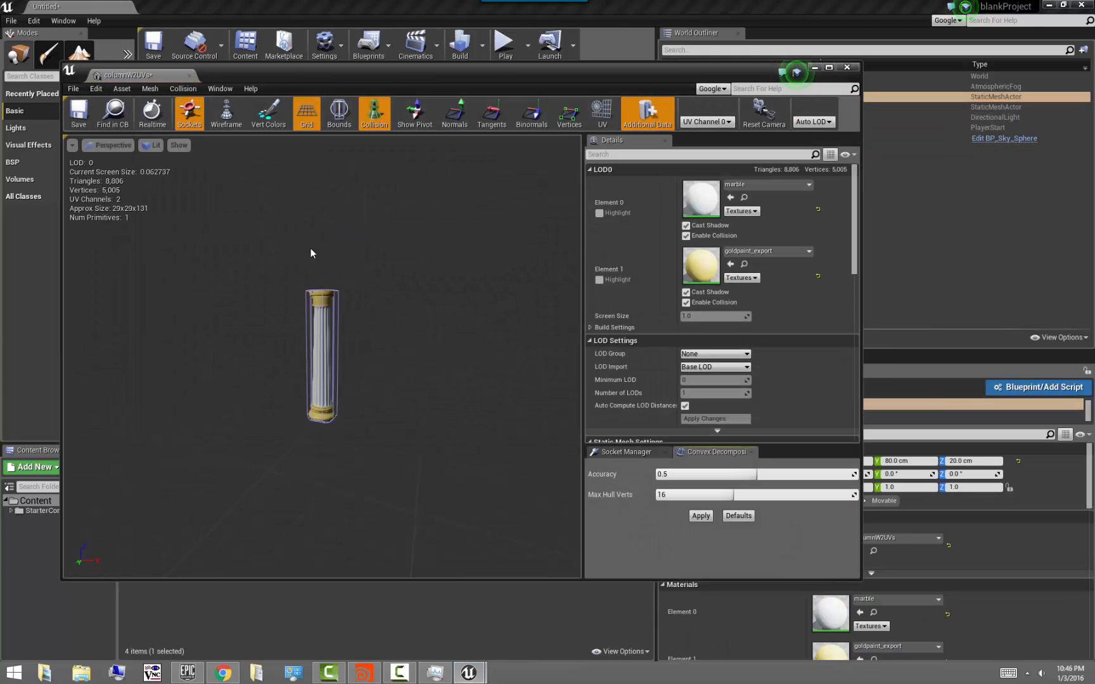
# - Display the column mesh's vertex colors and examine it up close in the mesh editor
pyautogui.click(270, 126)
pyautogui.moveTo(245, 269)
pyautogui.mouseDown(button='right')
pyautogui.moveTo(245, 343)
pyautogui.moveTo(228, 274)
pyautogui.mouseUp(button='right')
pyautogui.moveTo(228, 274); pyautogui.dragTo(396, 598)
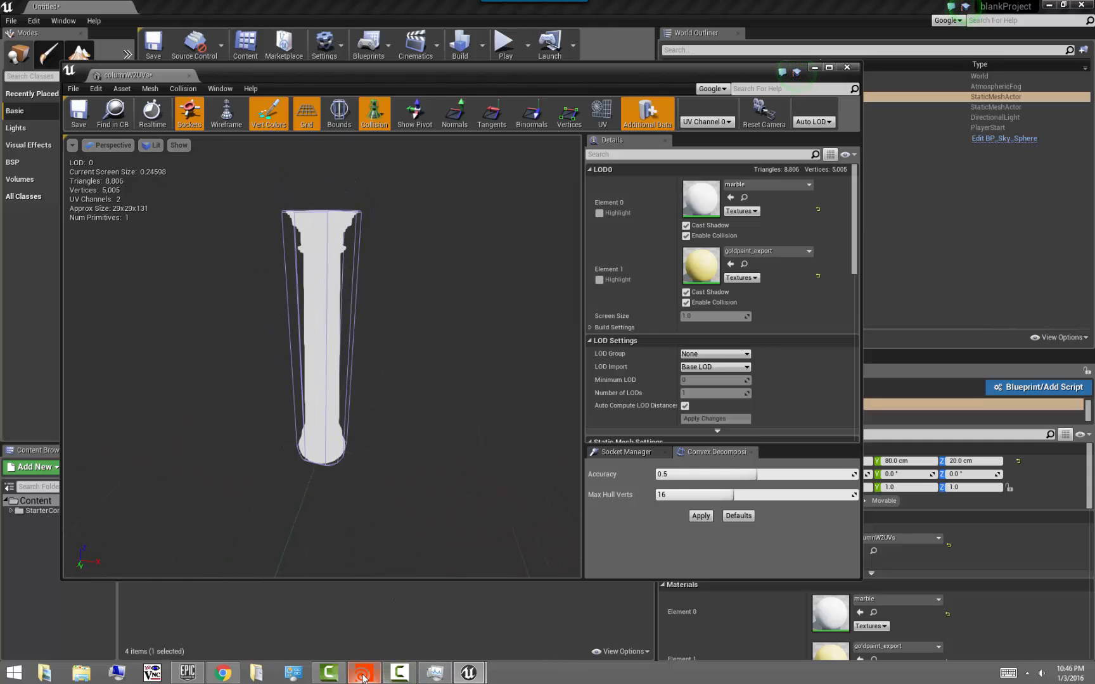
# - Switch back to Houdini's Column_geo network at the gap between material1 and uvtransform1
pyautogui.moveTo(363, 673)
pyautogui.click(366, 636)
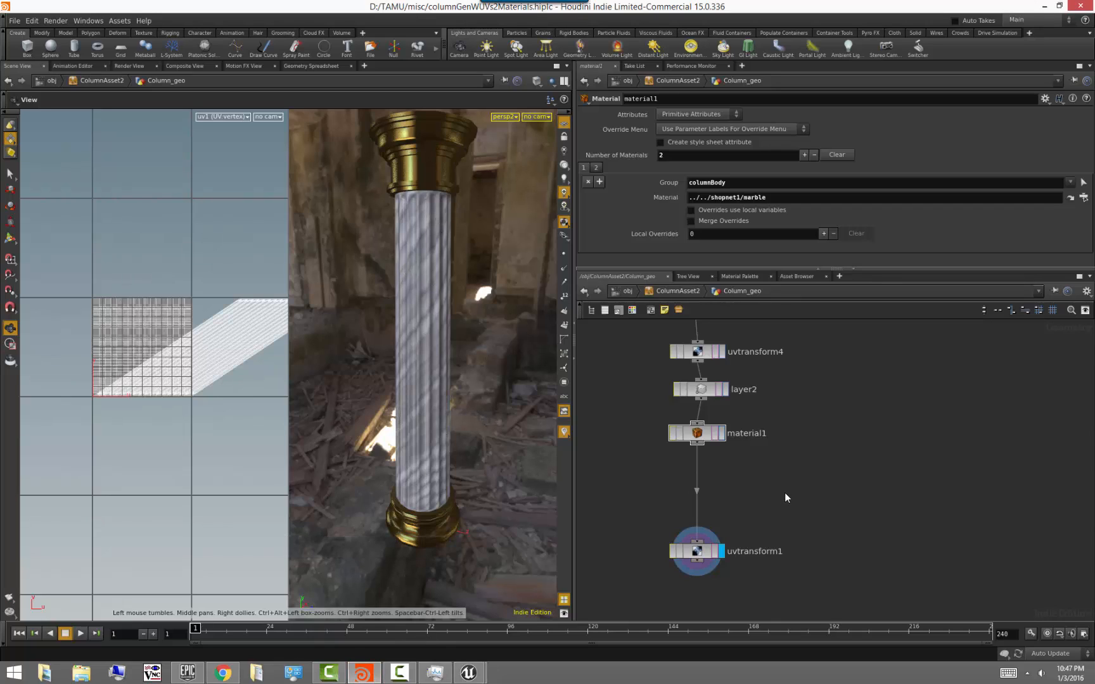
pyautogui.moveTo(757, 485); pyautogui.dragTo(777, 494, button='middle')
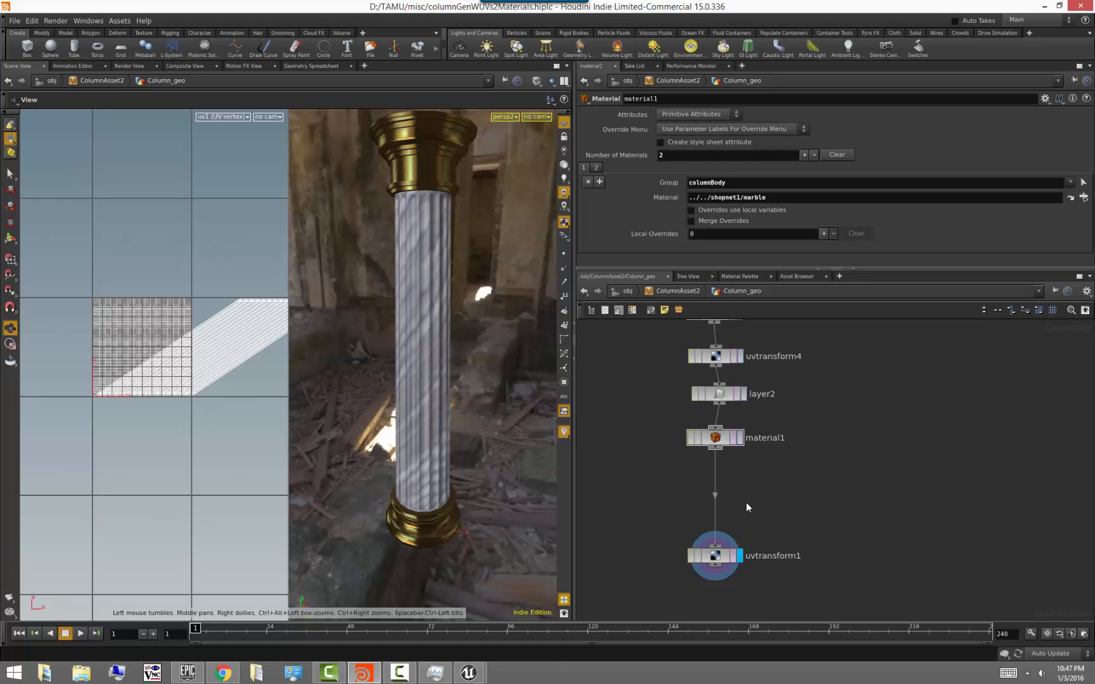
pyautogui.click(714, 496)
pyautogui.press('Tab')
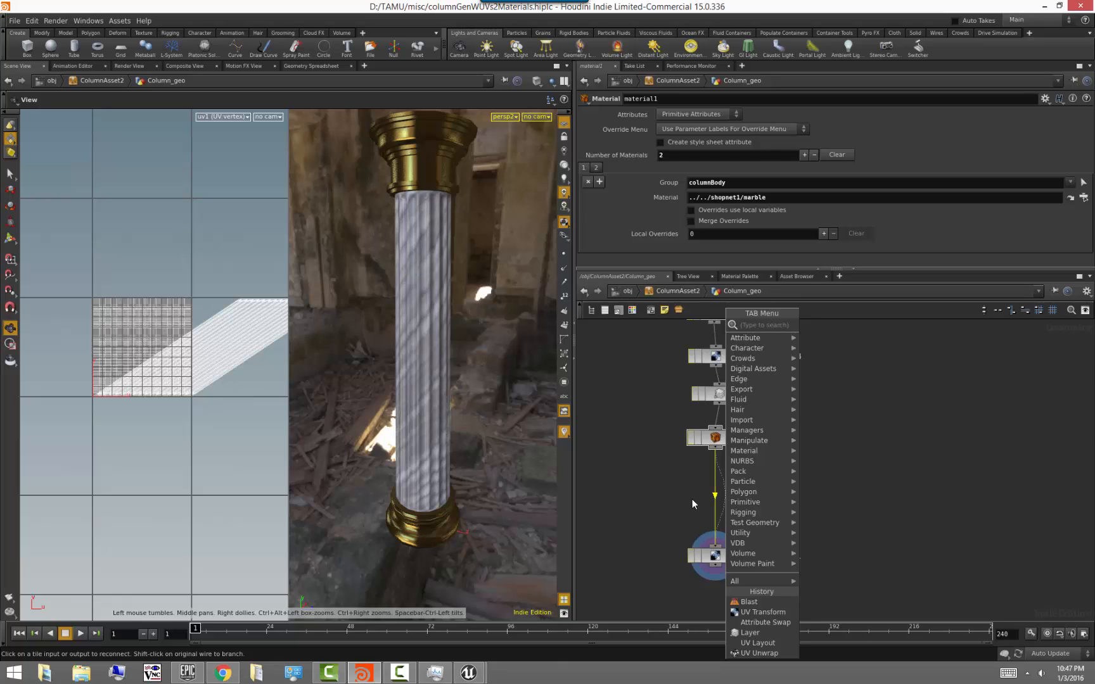
pyautogui.press('Escape')
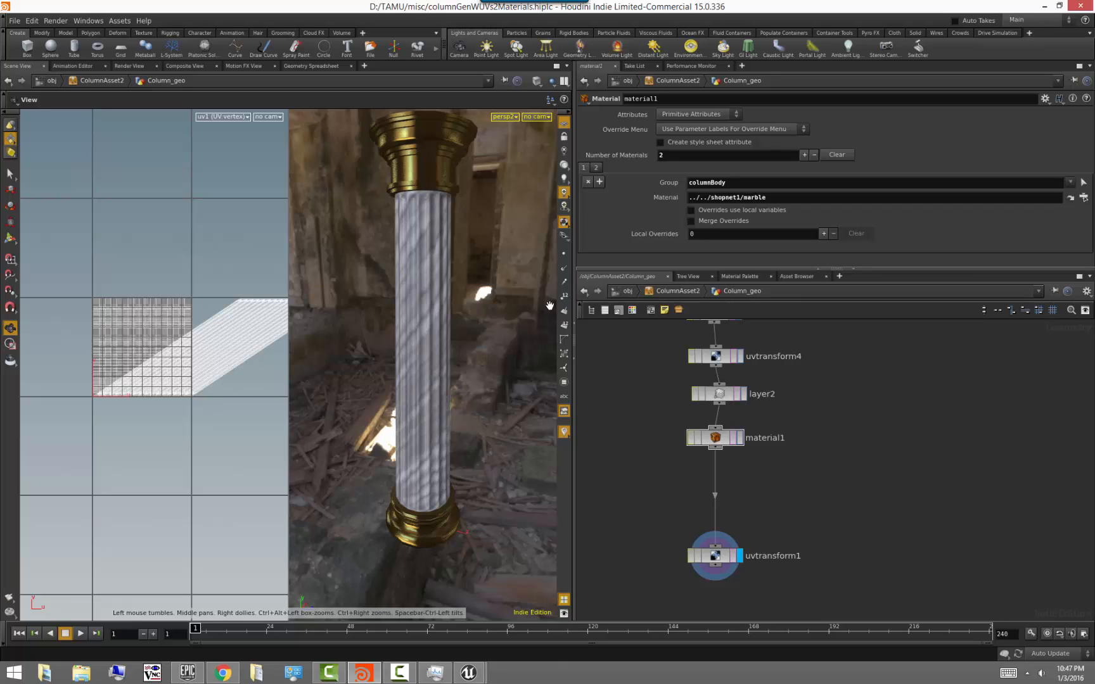
# - Review ColumnAsset2's column settings at the object level and return inside its Column_geo network
pyautogui.click(633, 293)
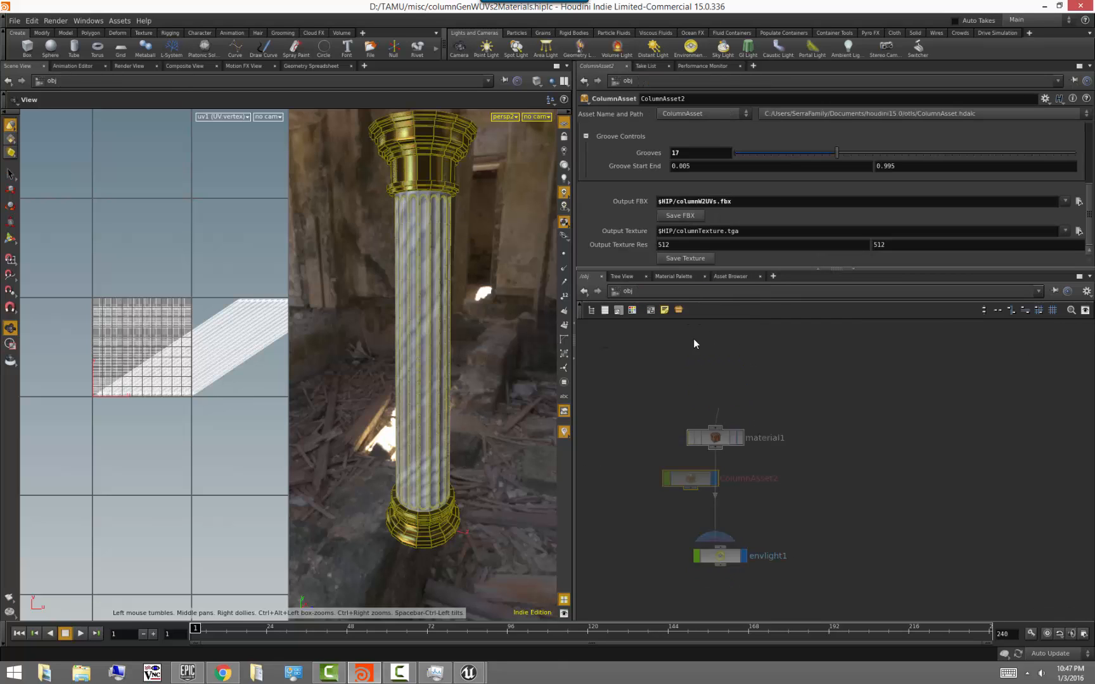
pyautogui.scroll(3, 688, 183)
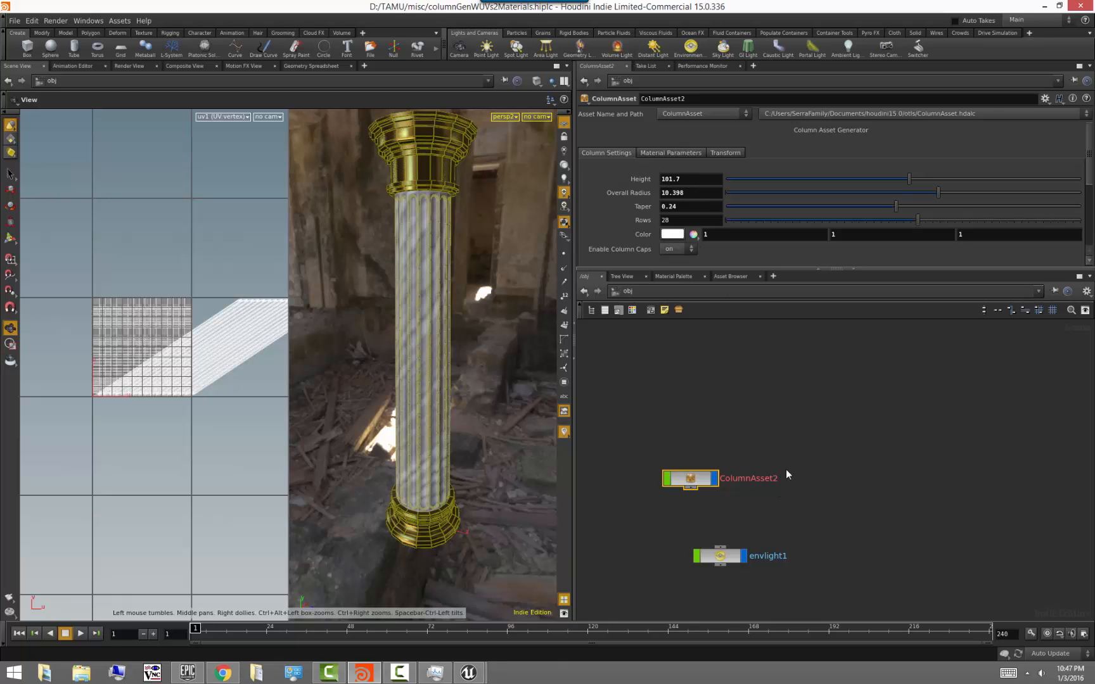
pyautogui.doubleClick(702, 479)
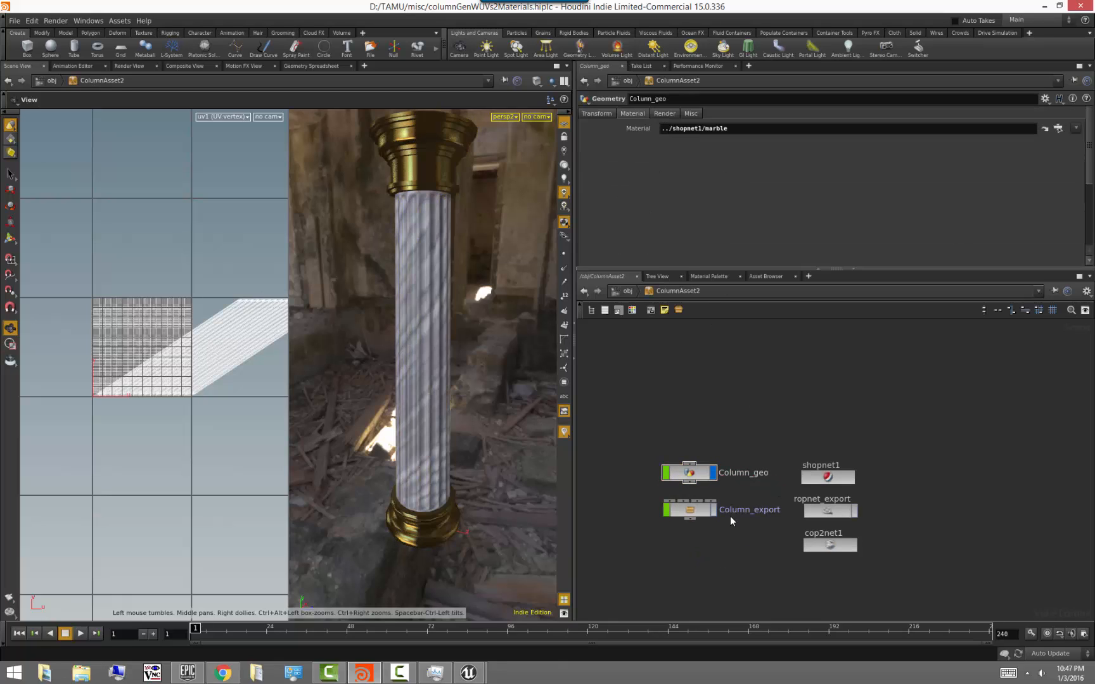
pyautogui.doubleClick(697, 473)
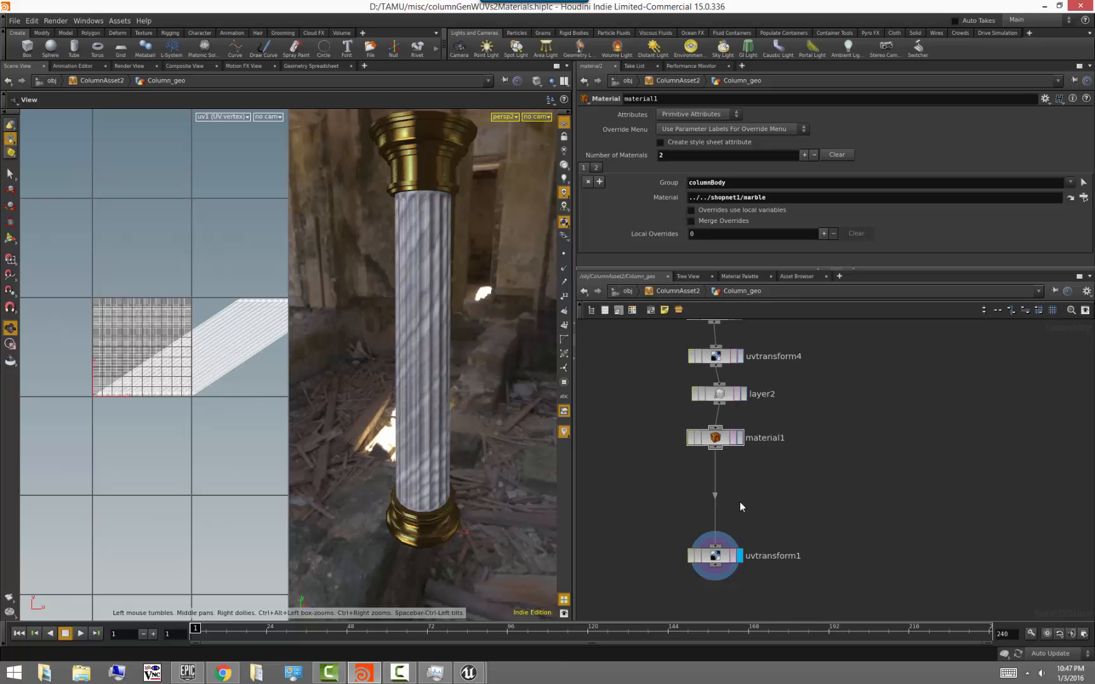
# - Insert a Point VOP node on the wire between material1 and uvtransform1
pyautogui.press('Tab')
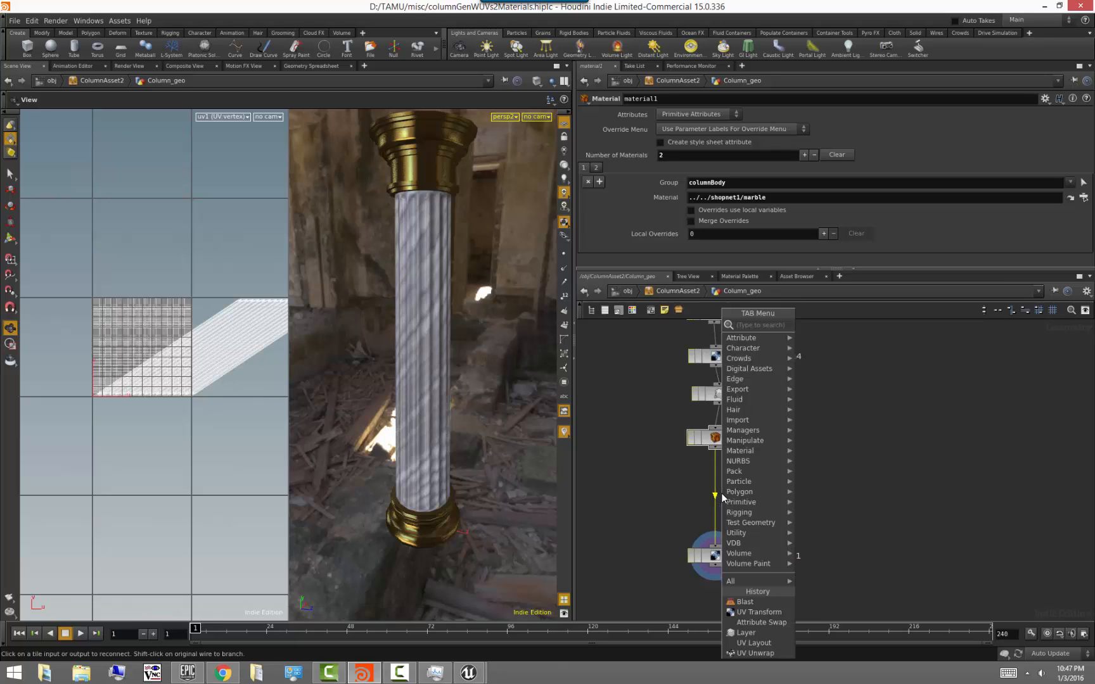
pyautogui.write('point')
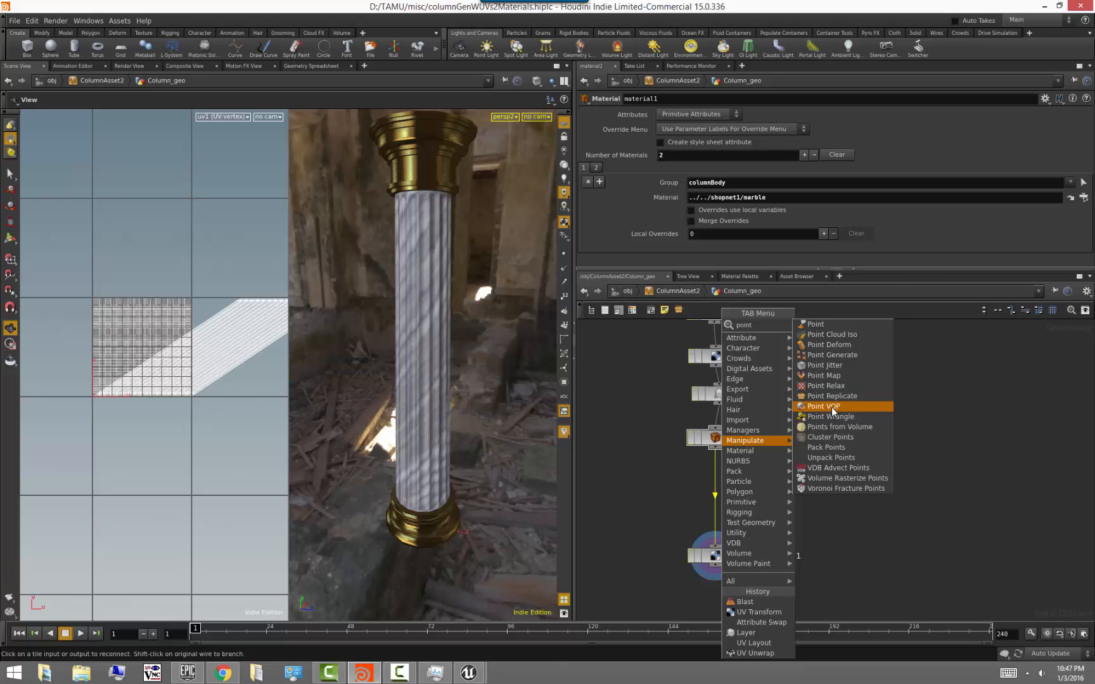
pyautogui.click(833, 406)
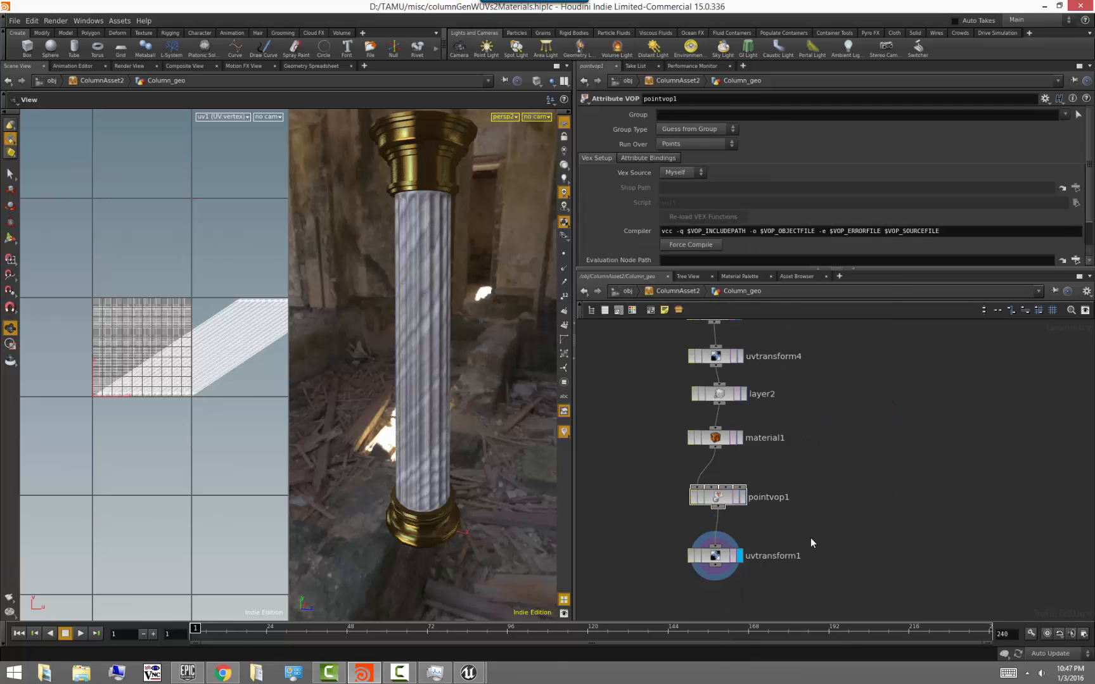
# - Open the pointvop1 network and move geometryvopoutput1 farther away from geometryvopglobal1
pyautogui.doubleClick(722, 504)
pyautogui.moveTo(812, 531); pyautogui.dragTo(685, 559, button='middle')
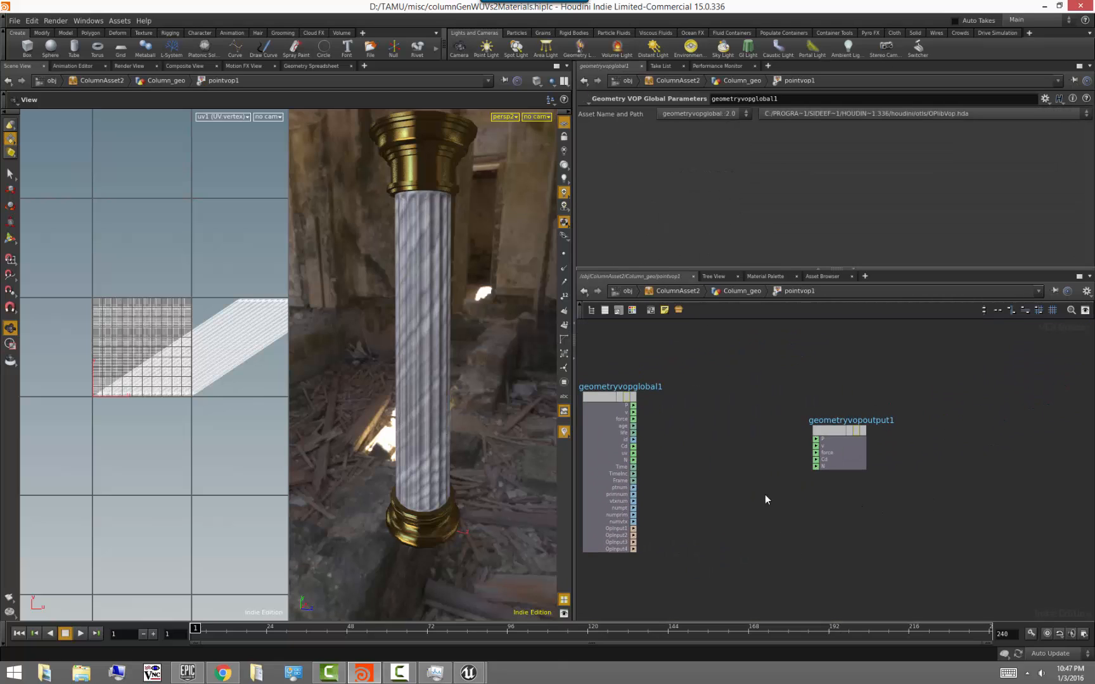
pyautogui.moveTo(817, 430); pyautogui.dragTo(895, 419)
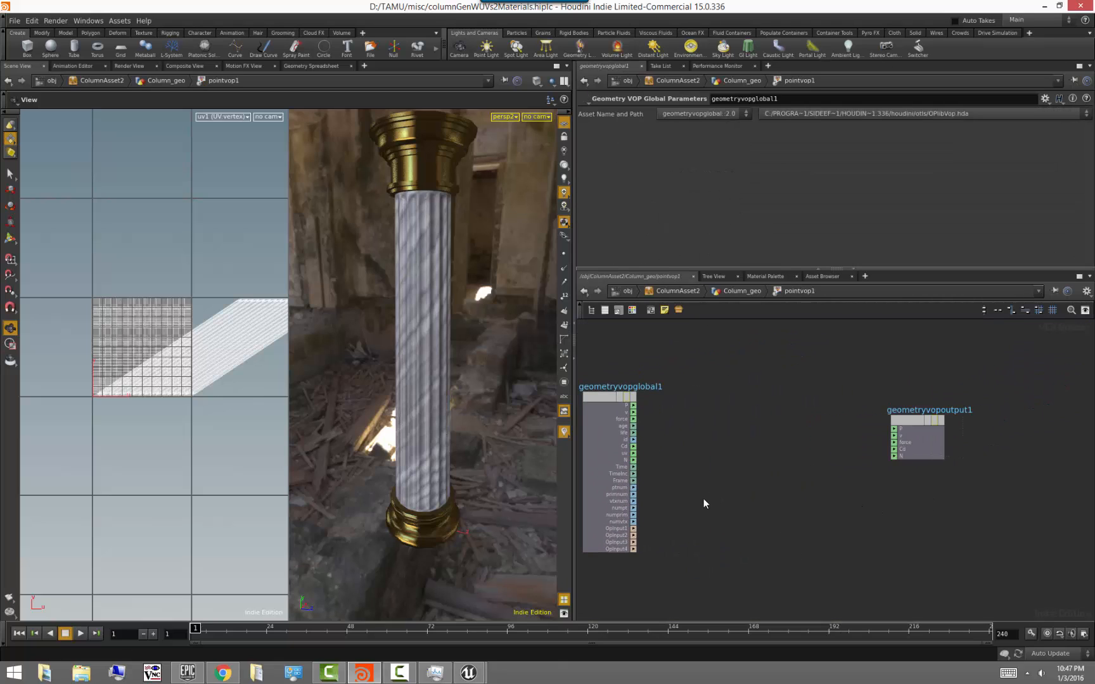
pyautogui.moveTo(704, 503); pyautogui.dragTo(729, 499, button='middle')
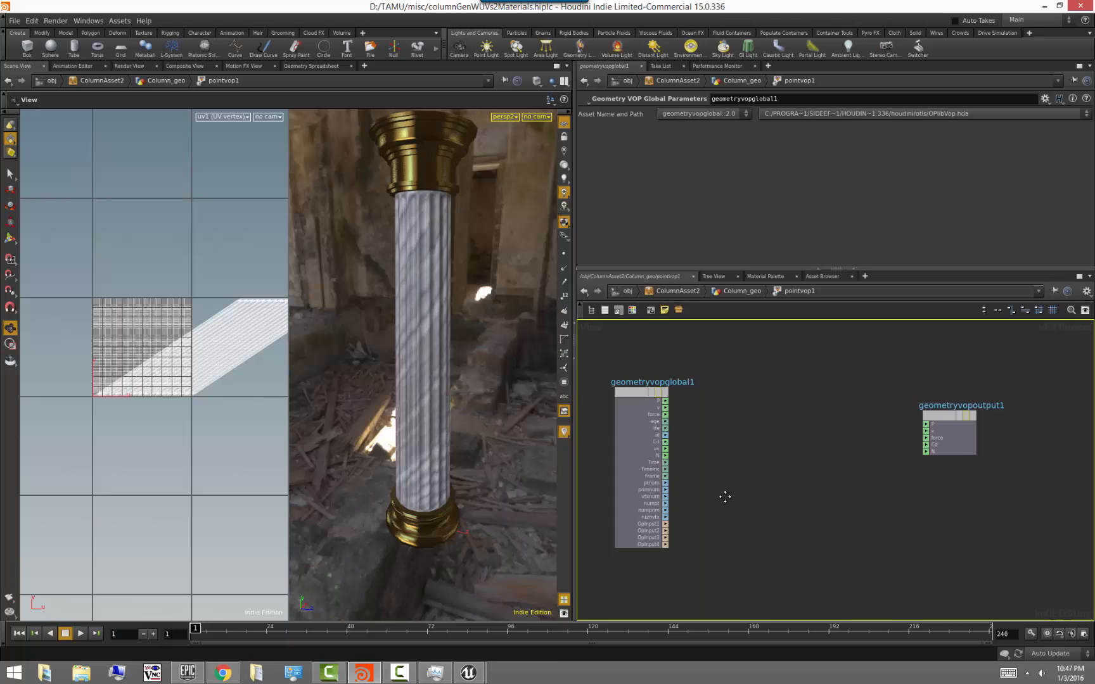
# - Add a Get Vector Component node fed by the global P output and set its vector component to Component 2
pyautogui.click(738, 452)
pyautogui.write('get')
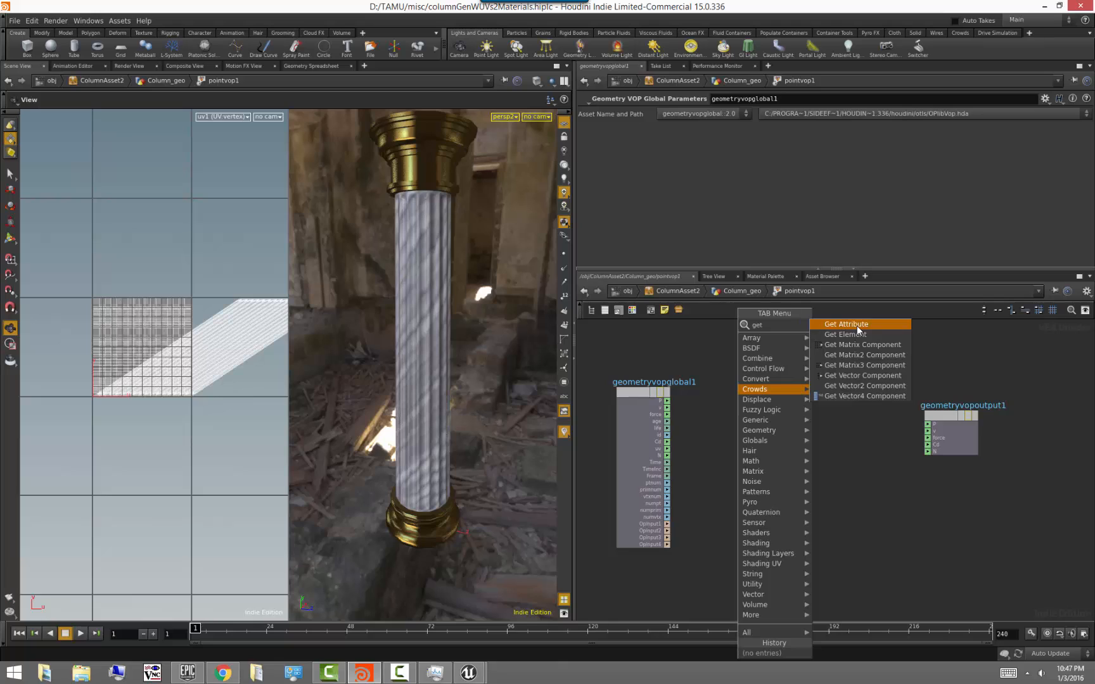
pyautogui.click(868, 376)
pyautogui.click(734, 434)
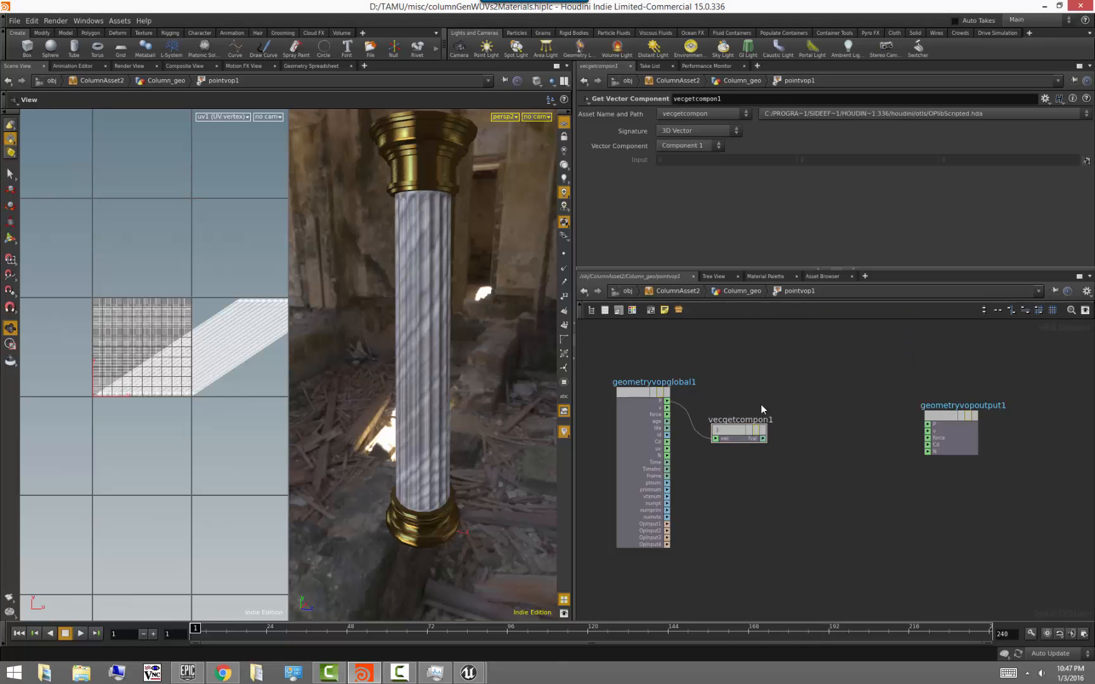
pyautogui.click(691, 152)
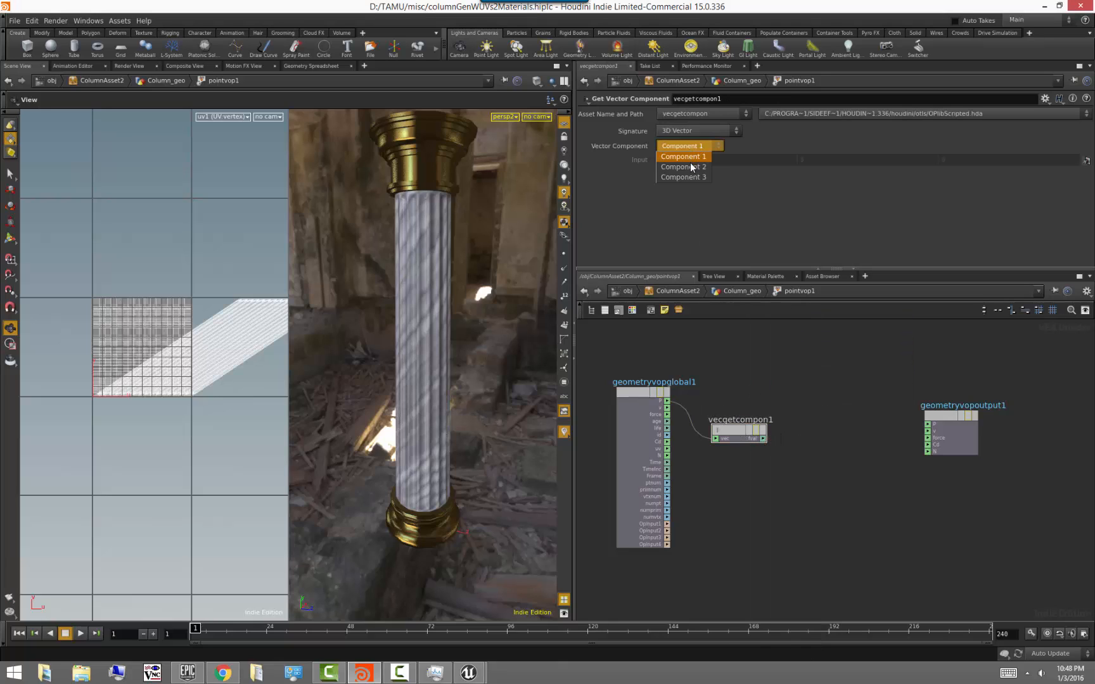
pyautogui.click(691, 166)
pyautogui.moveTo(799, 469); pyautogui.dragTo(814, 449, button='middle')
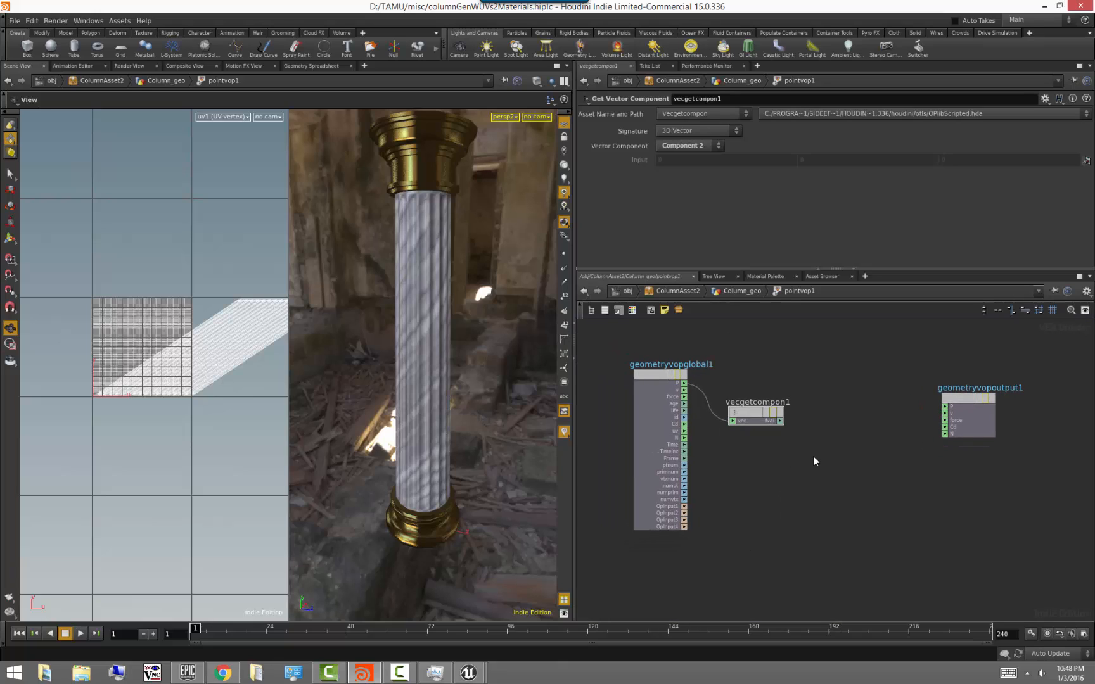
pyautogui.scroll(1, 814, 461)
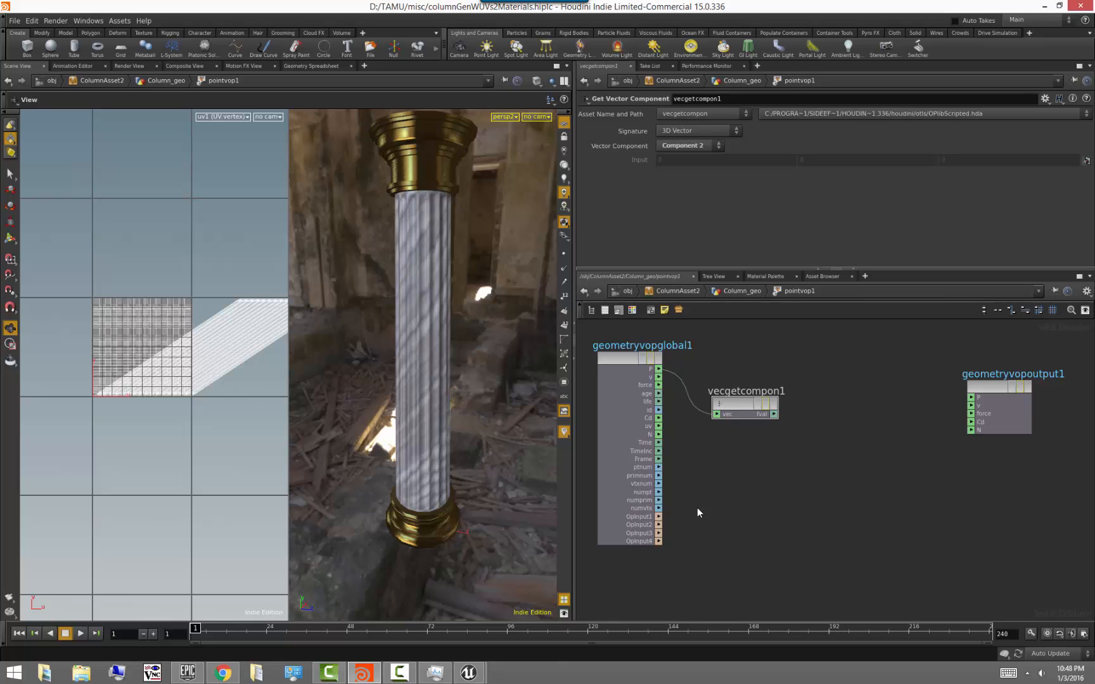
pyautogui.press('Tab')
pyautogui.write('get')
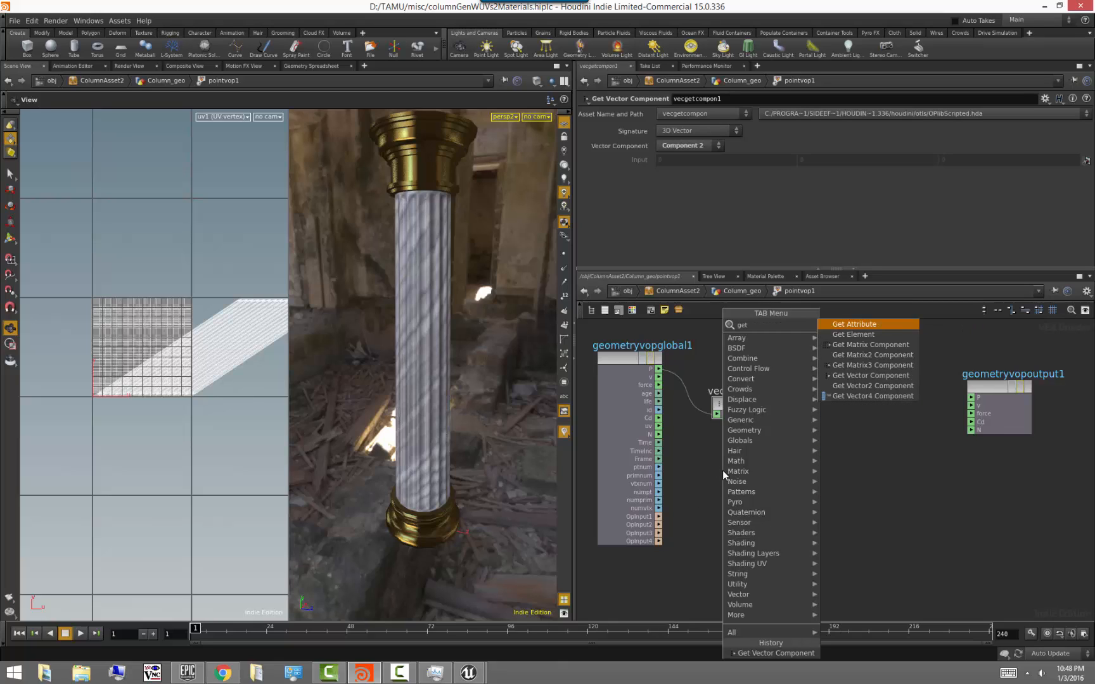
pyautogui.press('Escape')
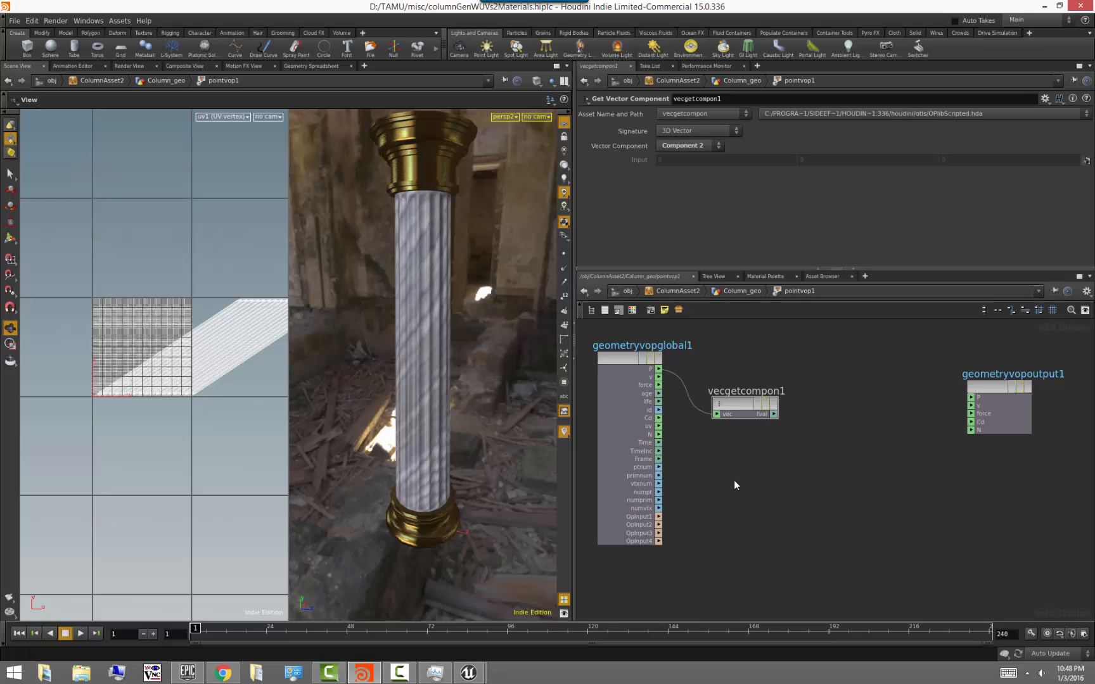
# - Add a Bounding Box node with its file input fed by OpInput1, and place it beneath vecgetcompon1
pyautogui.press('Tab')
pyautogui.write('bound')
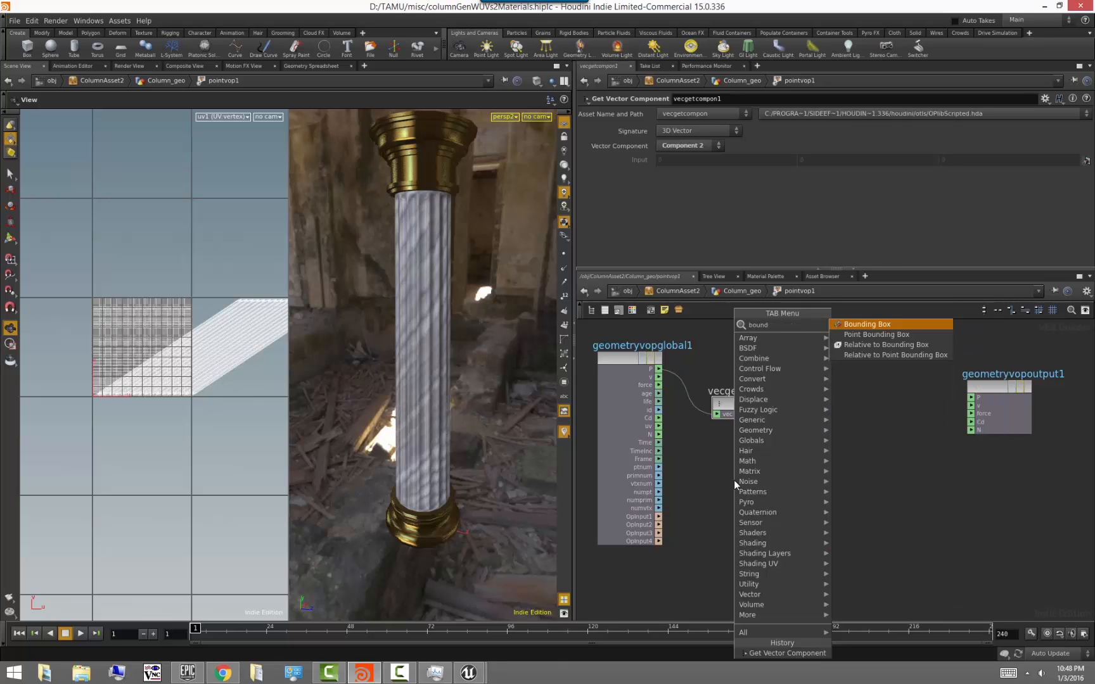
pyautogui.click(855, 327)
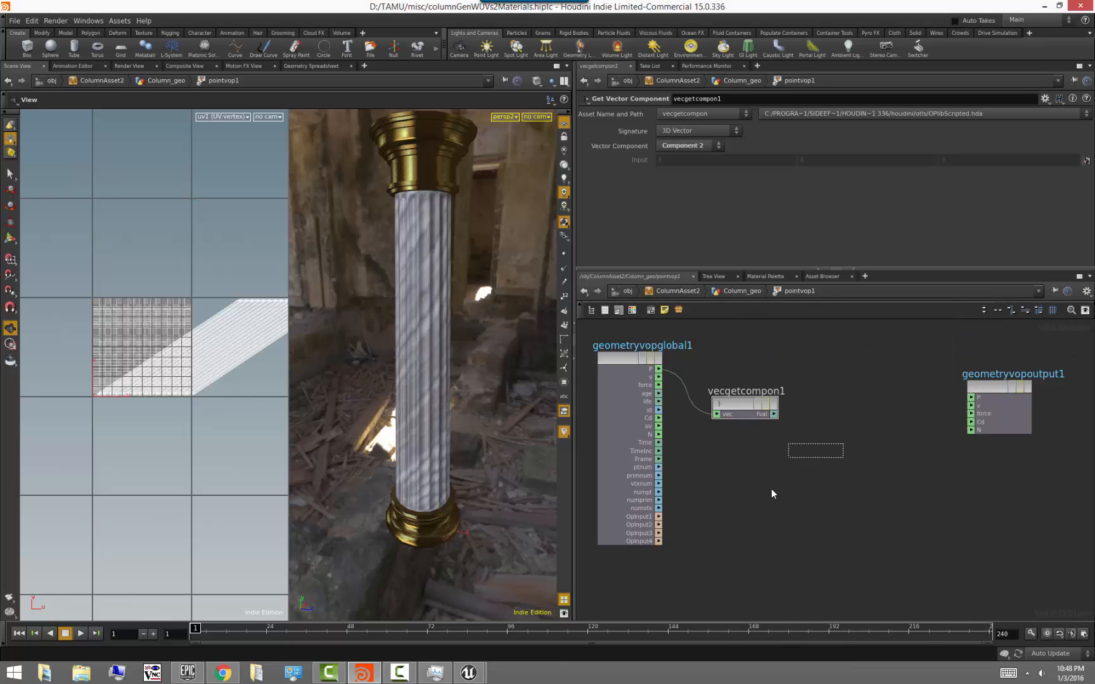
pyautogui.click(721, 510)
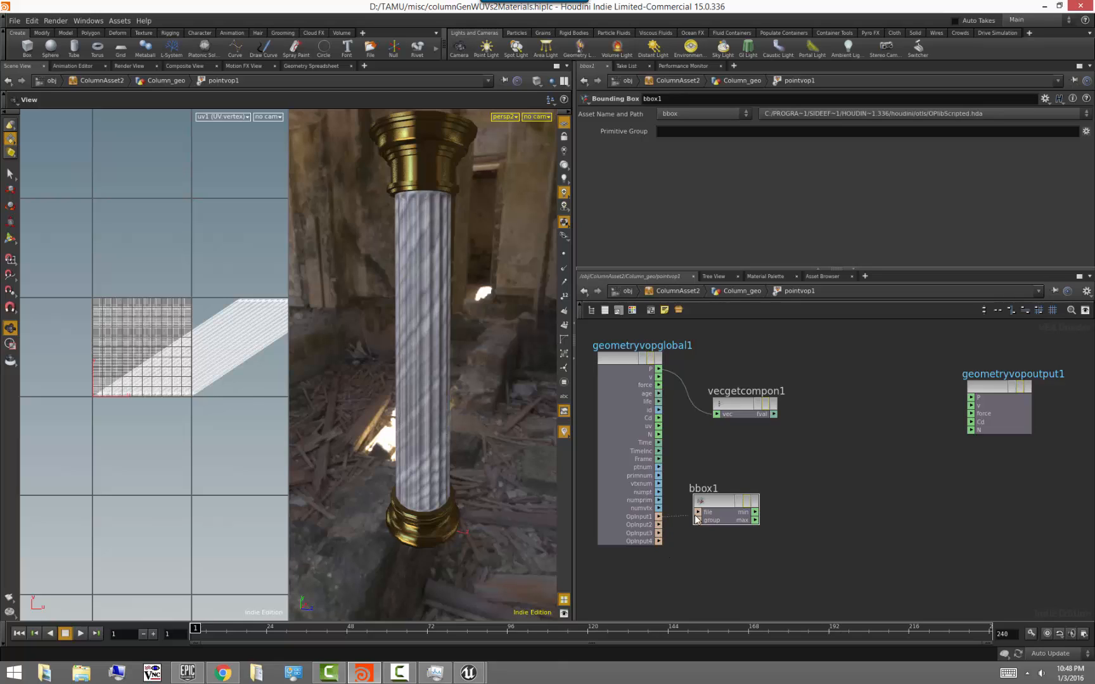
pyautogui.moveTo(718, 501); pyautogui.dragTo(736, 476)
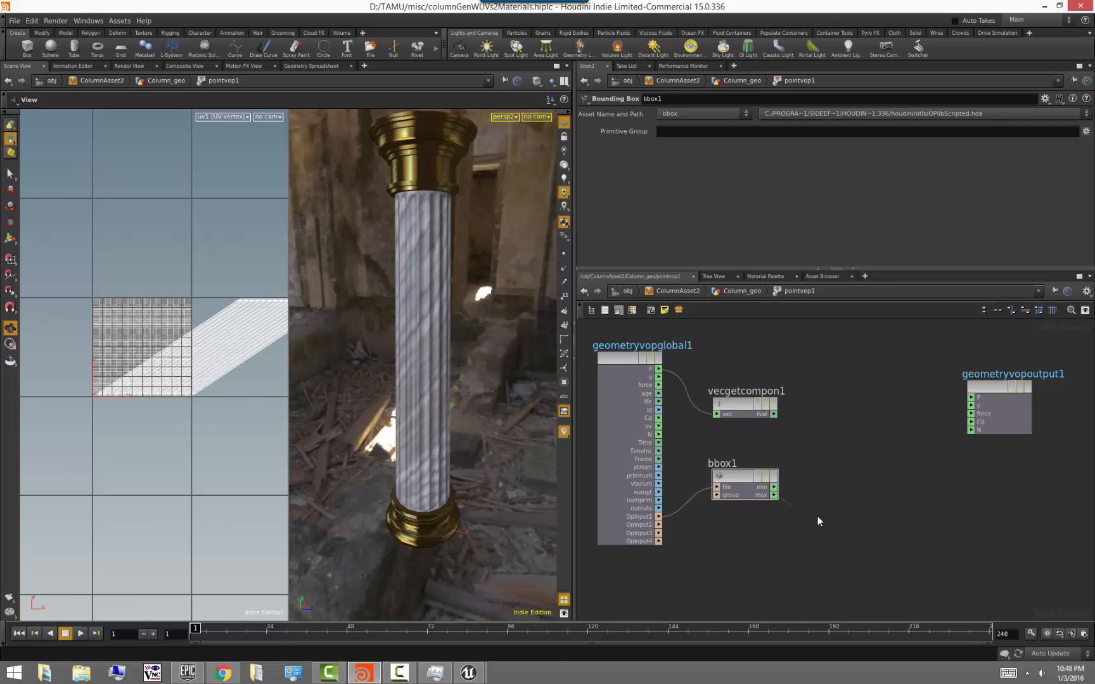
# - Add a second Get Vector Component node fed by bbox1's max output and set its vector component to Component 2
pyautogui.press('Tab')
pyautogui.write('get')
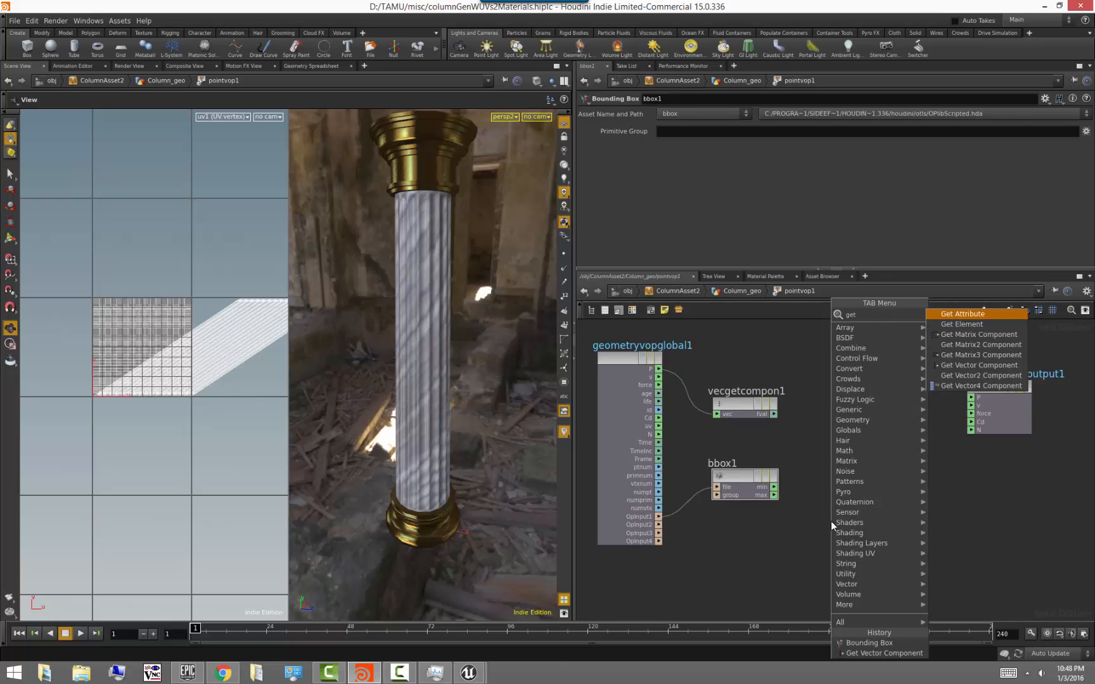
pyautogui.click(984, 366)
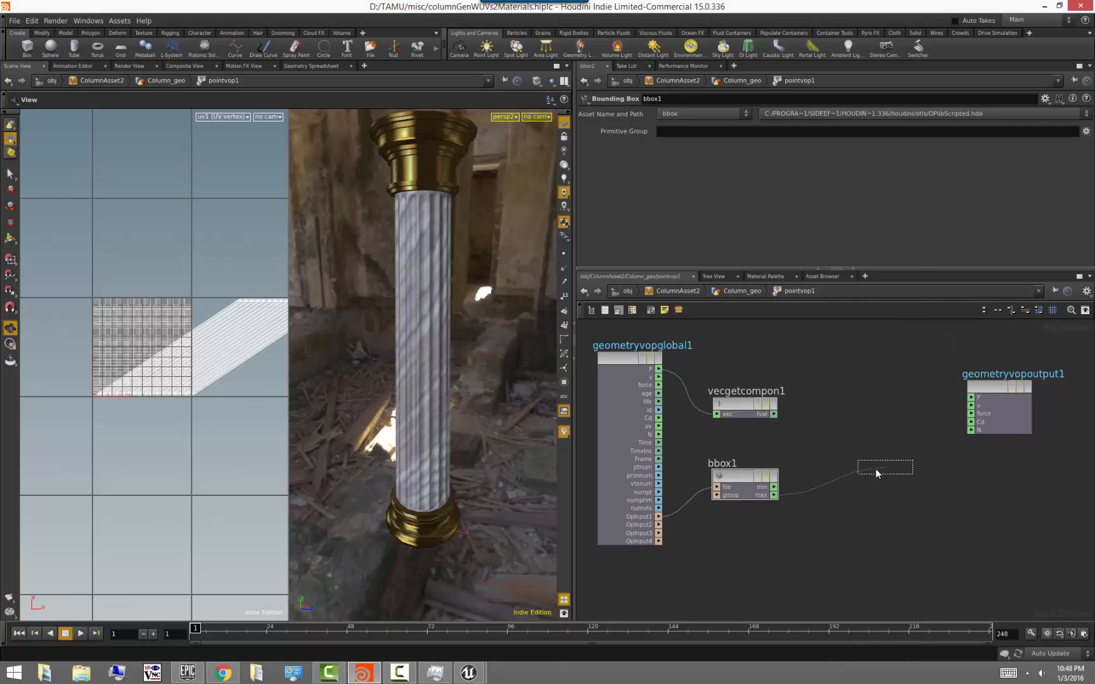
pyautogui.click(835, 504)
pyautogui.click(701, 146)
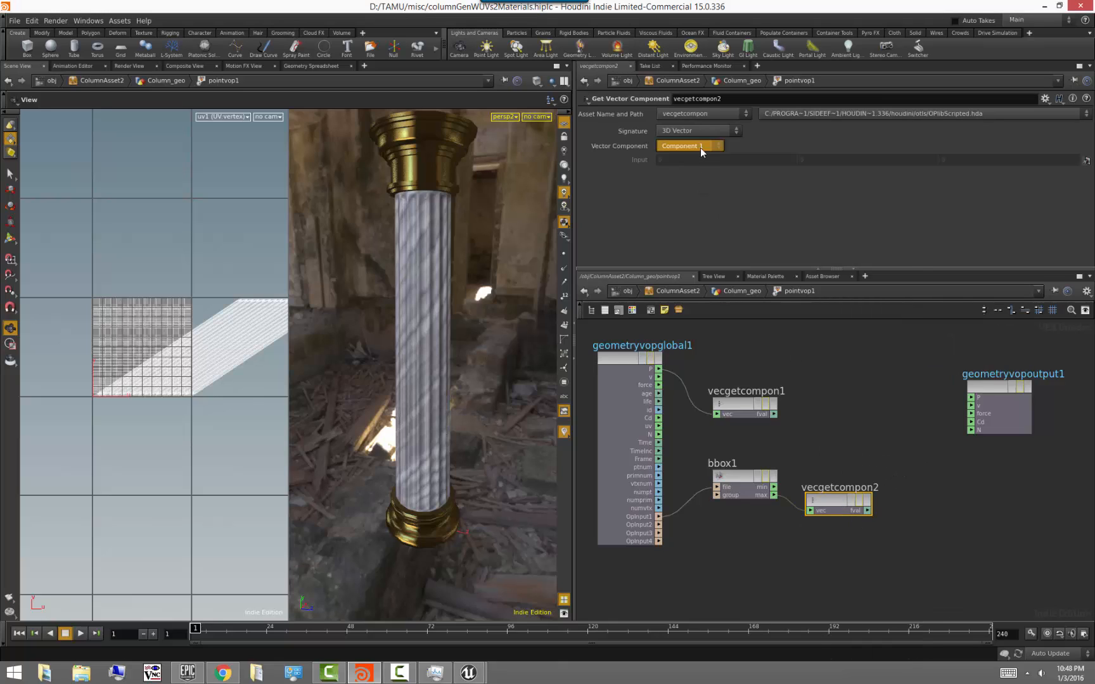
pyautogui.click(691, 156)
pyautogui.click(761, 415)
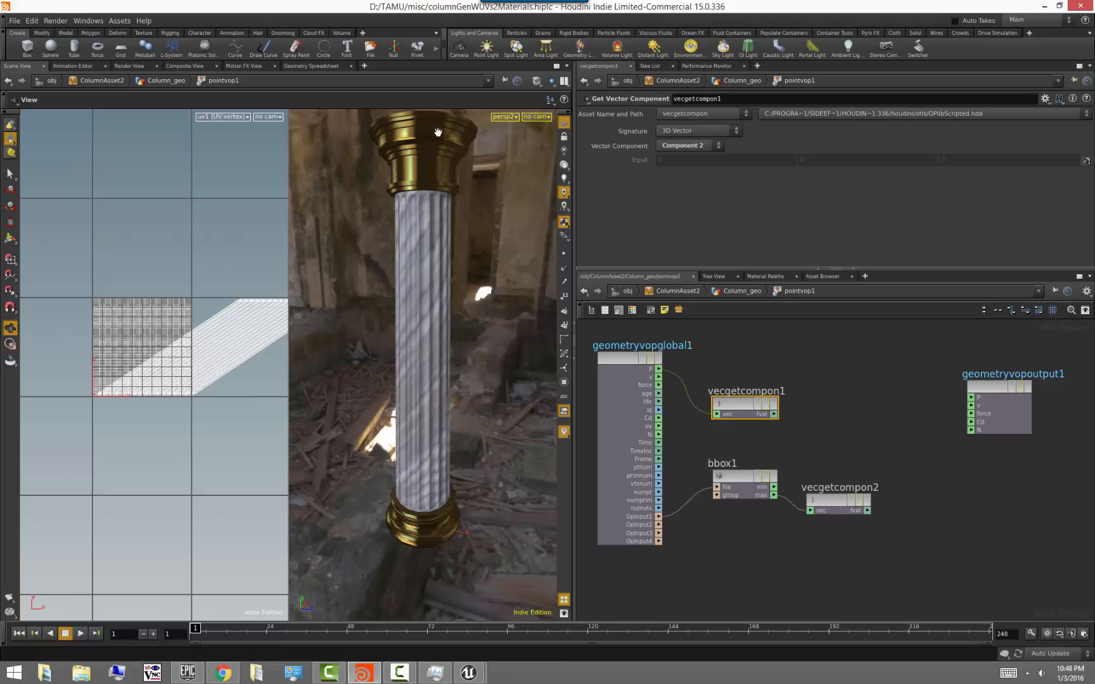
pyautogui.click(869, 585)
# - Add a Fit Range node and connect vecgetcompon1's output to its val input
pyautogui.moveTo(819, 442); pyautogui.dragTo(809, 445, button='middle')
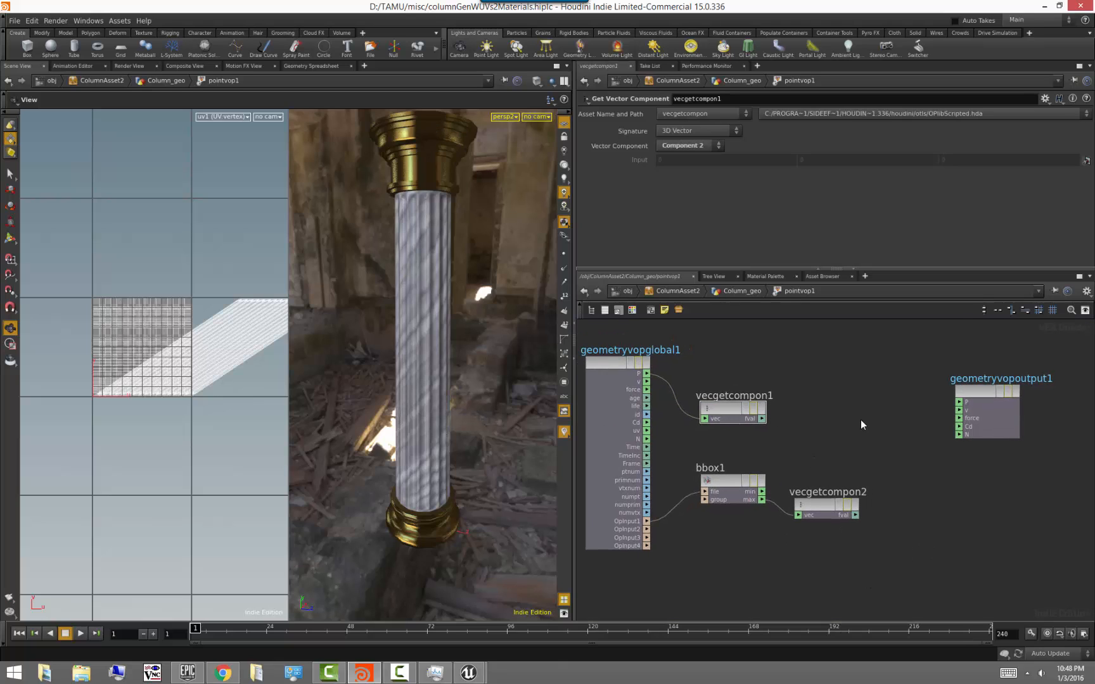
pyautogui.press('Tab')
pyautogui.write('fit')
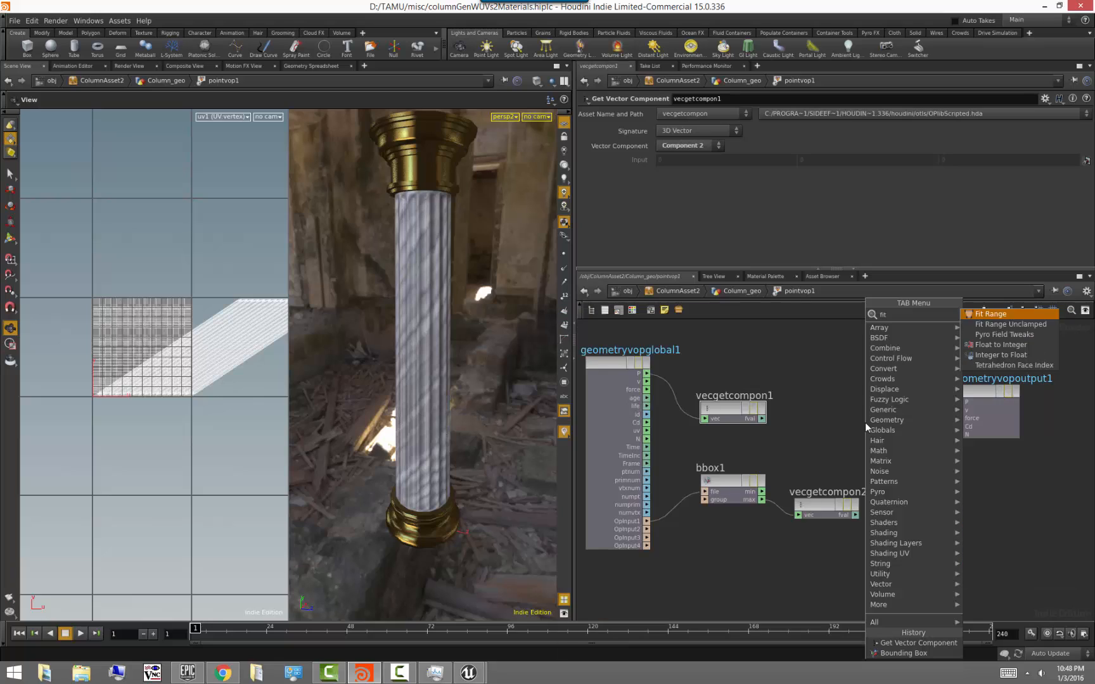
pyautogui.press('Return')
pyautogui.click(866, 424)
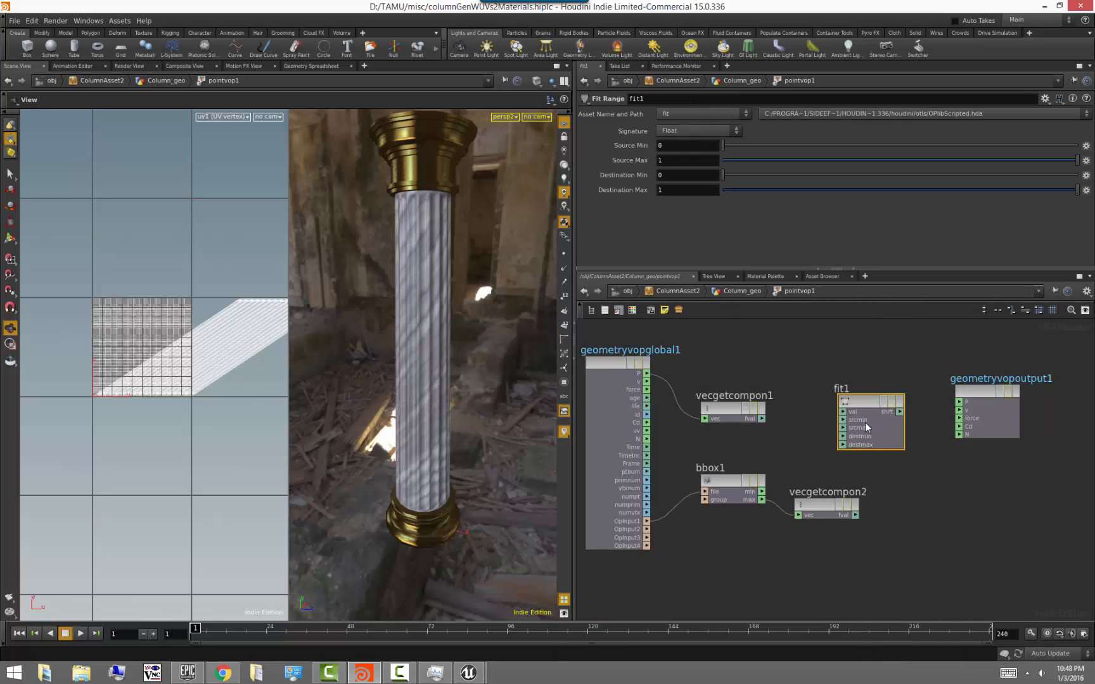
pyautogui.moveTo(765, 419); pyautogui.dragTo(893, 418)
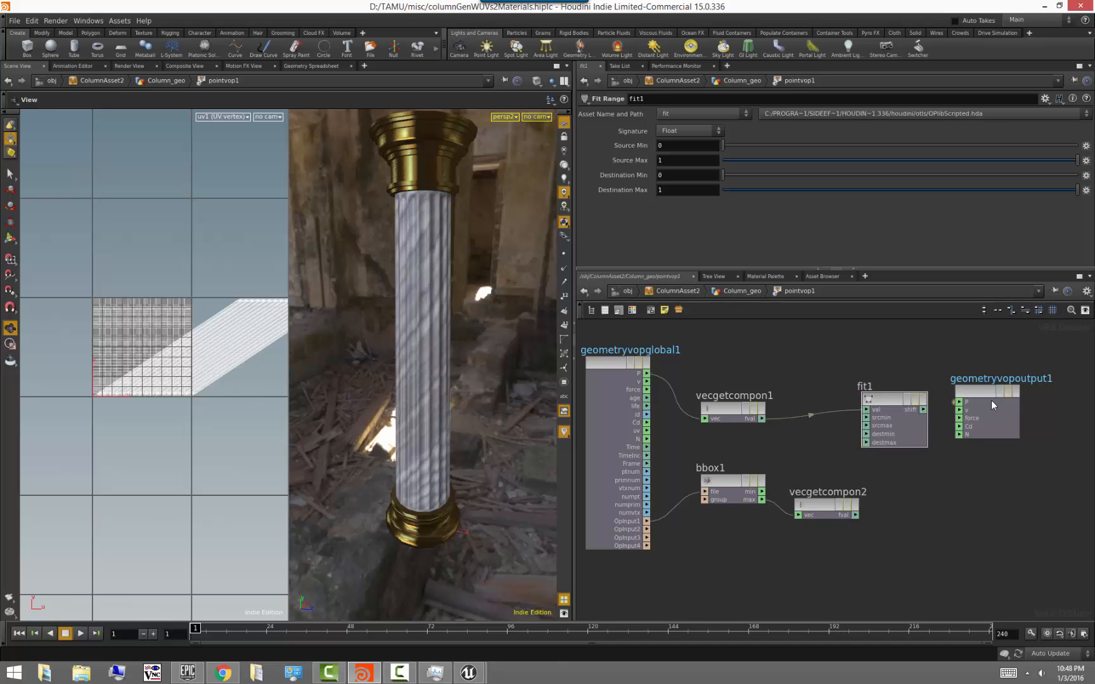
# - Spread out fit1 and geometryvopoutput1, and connect vecgetcompon2's output to fit1's srcmax input
pyautogui.moveTo(992, 399); pyautogui.dragTo(1039, 412)
pyautogui.moveTo(881, 397); pyautogui.dragTo(930, 407)
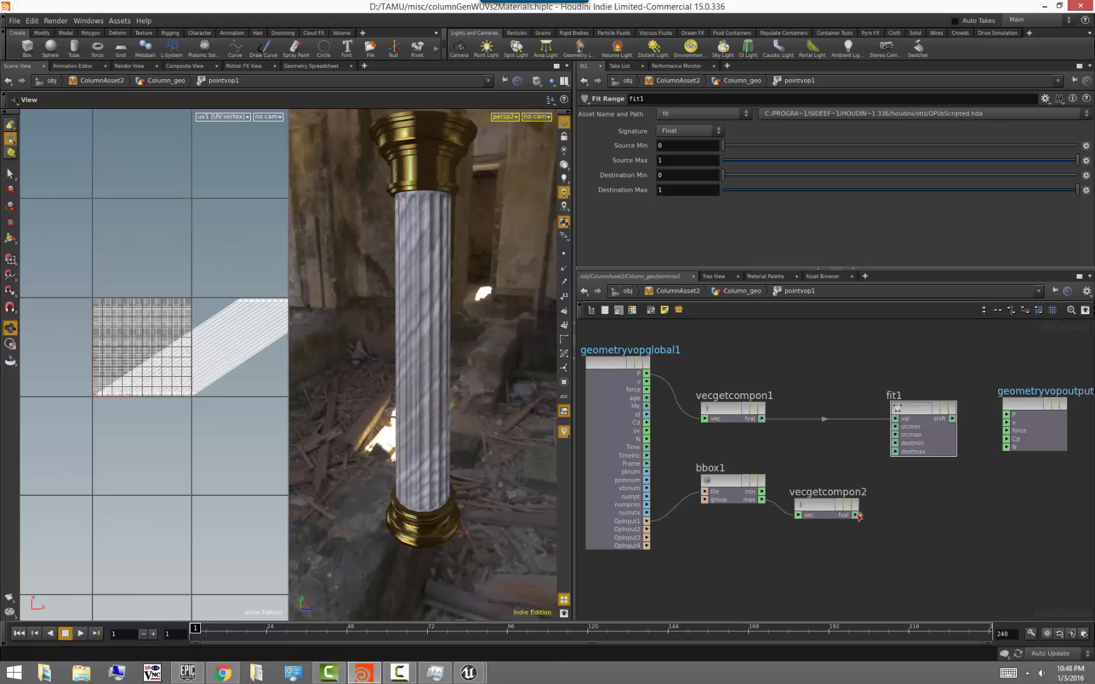
pyautogui.click(895, 436)
pyautogui.moveTo(829, 511); pyautogui.dragTo(824, 494)
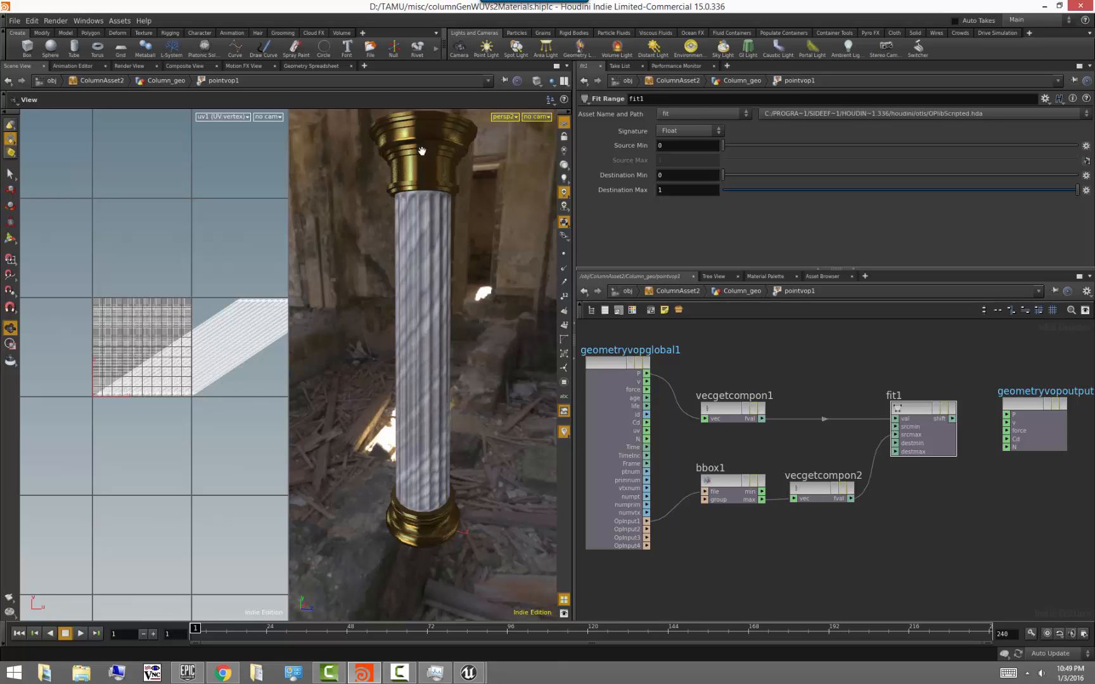
# - Move geometryvopoutput1 farther from fit1 and place a Float to Vector node between them
pyautogui.moveTo(954, 536); pyautogui.dragTo(779, 553, button='middle')
pyautogui.moveTo(849, 423); pyautogui.dragTo(963, 427)
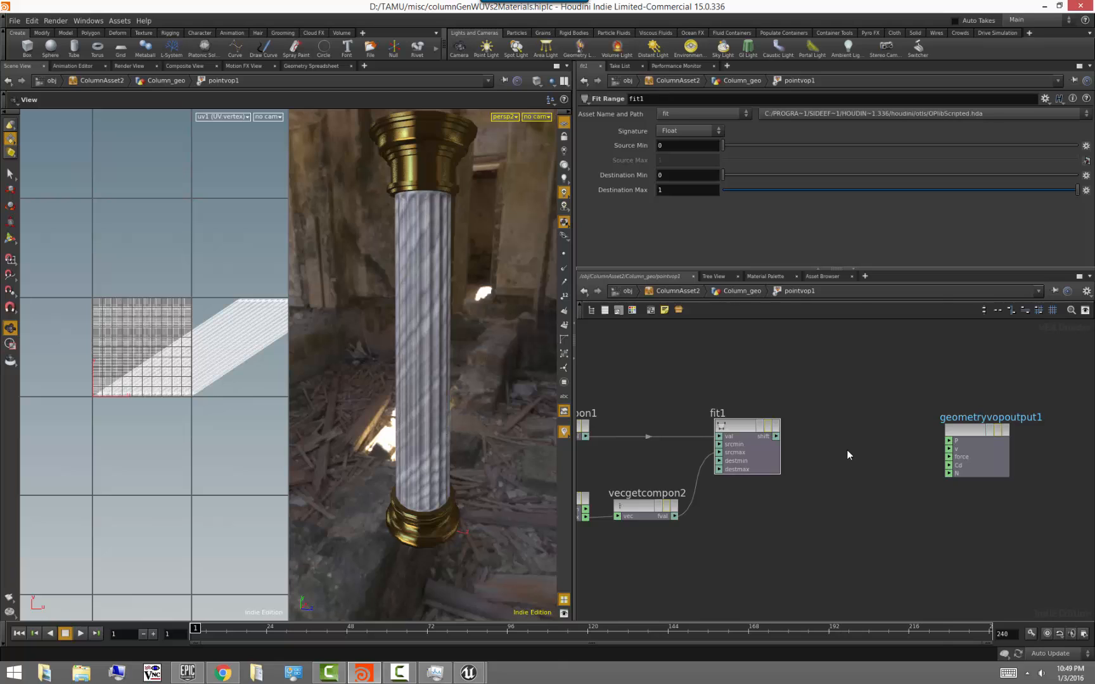
pyautogui.press('Tab')
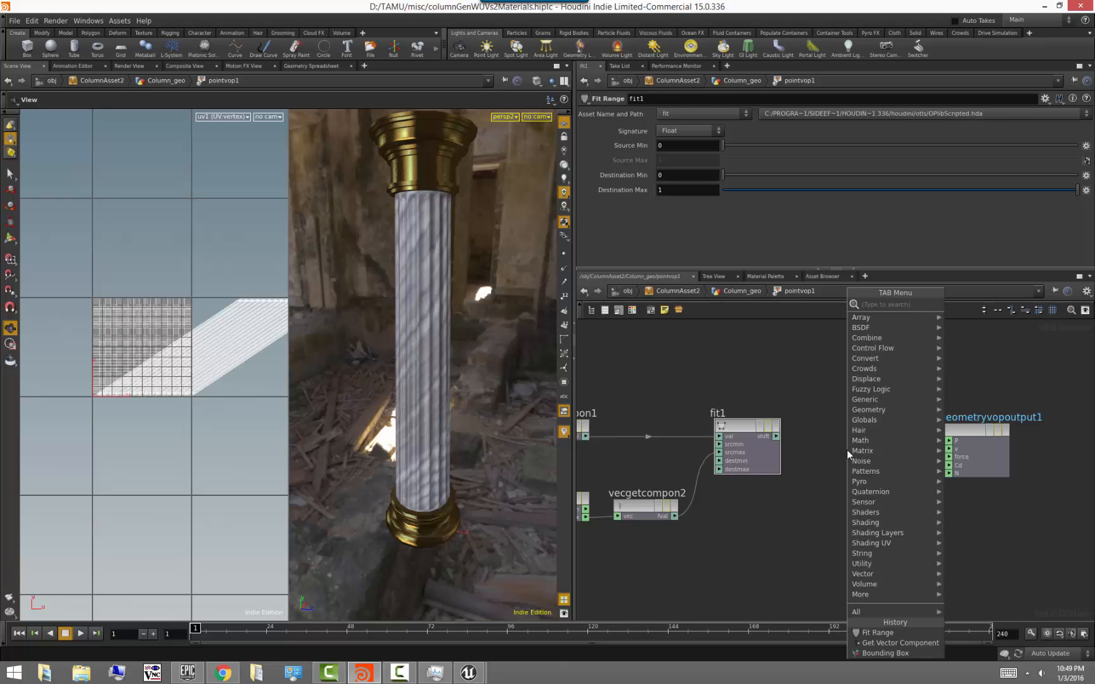
pyautogui.write('float')
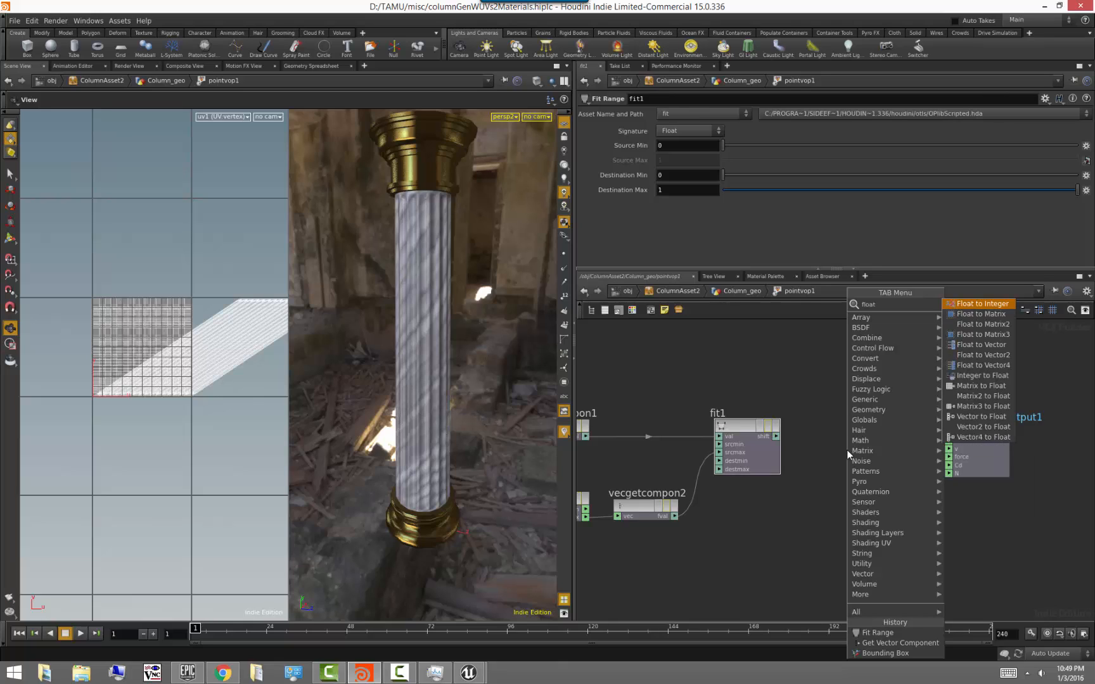
pyautogui.click(982, 344)
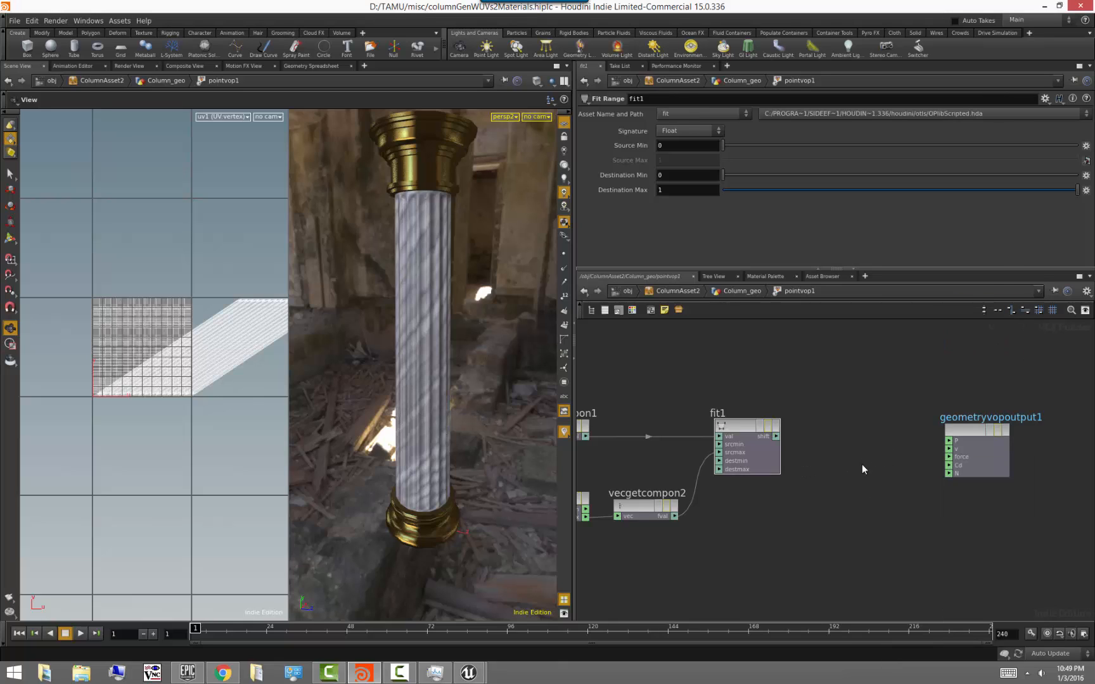
pyautogui.click(836, 477)
# - Connect fit1's shift output to all three floattovec1 inputs, and its vec output to Cd on geometryvopoutput1
pyautogui.click(844, 455)
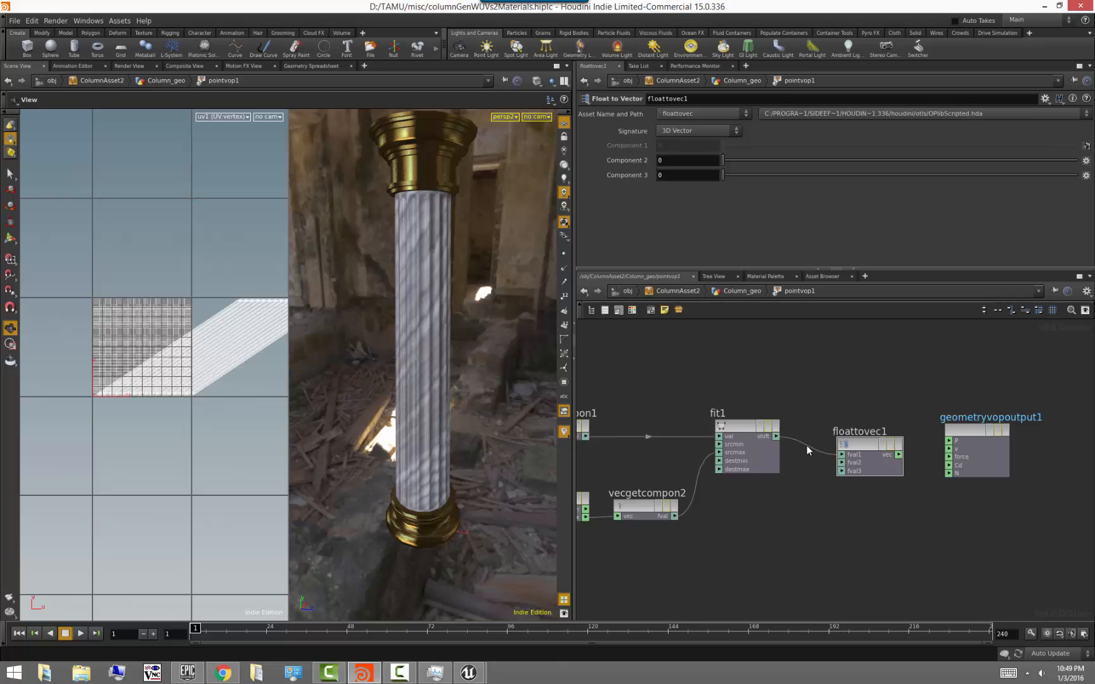
pyautogui.click(838, 464)
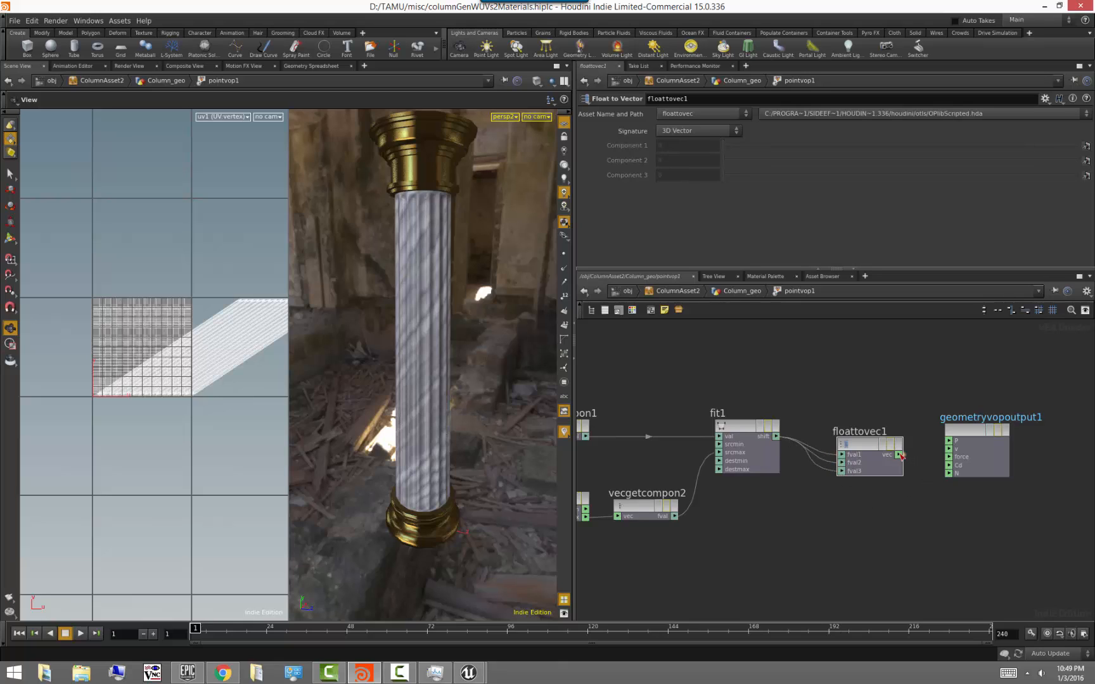
pyautogui.click(949, 466)
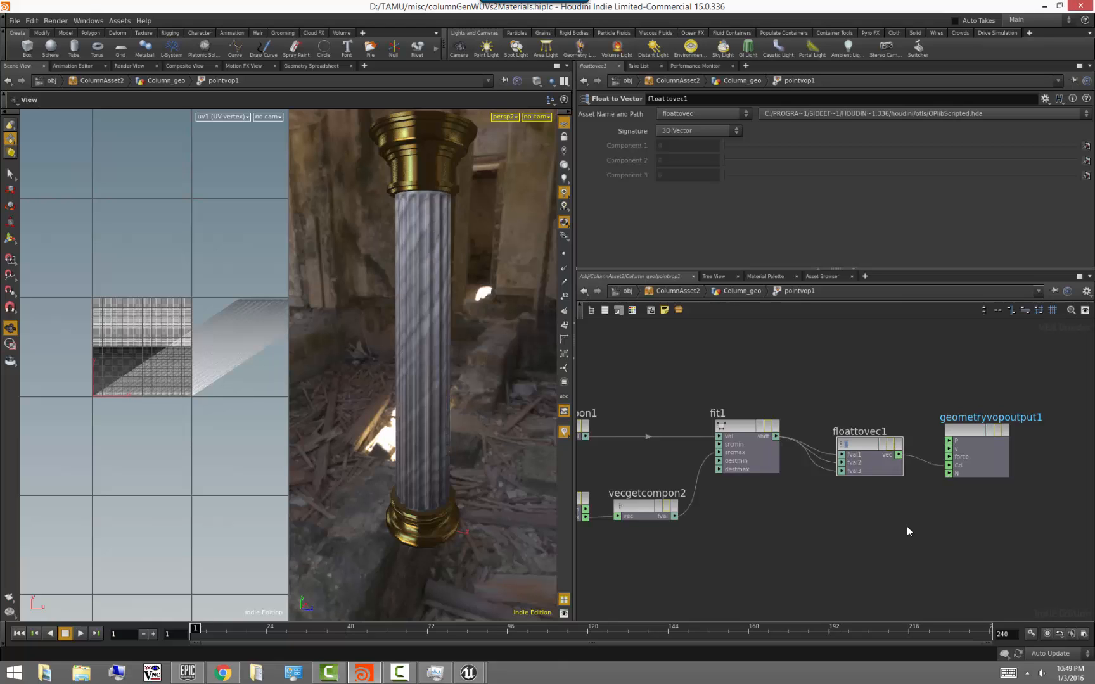
# - Return to the object level and save ColumnAsset2's FBX to $HIP/columnW2UVs.fbx
pyautogui.moveTo(479, 482)
pyautogui.mouseDown()
pyautogui.moveTo(445, 455)
pyautogui.moveTo(465, 488)
pyautogui.mouseUp()
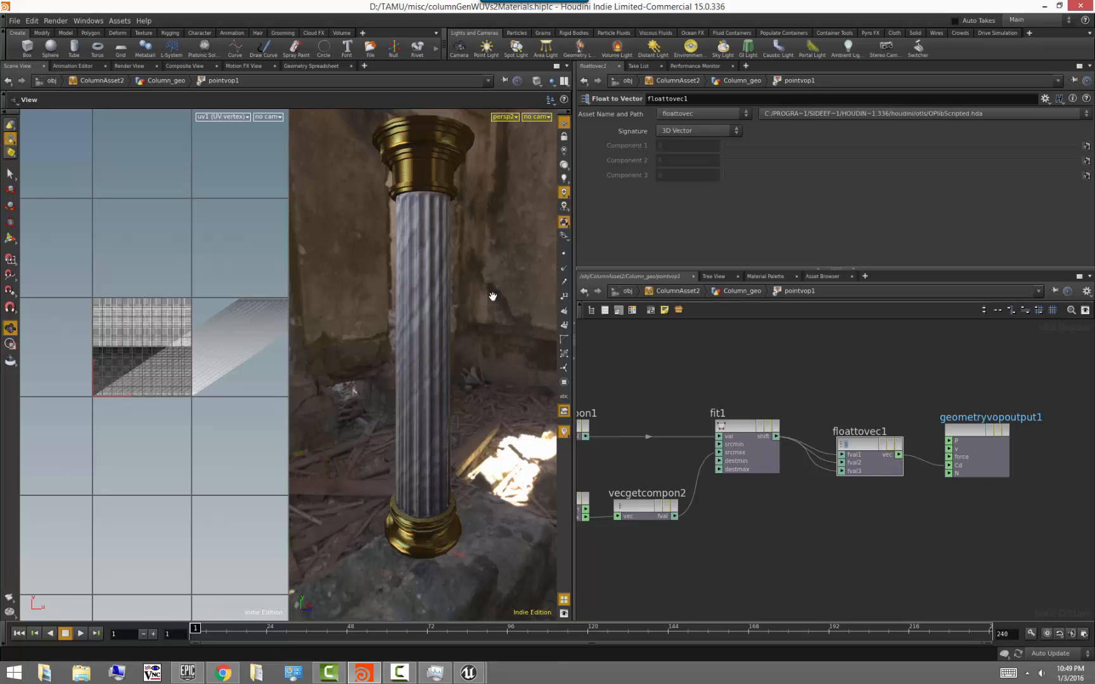
pyautogui.moveTo(784, 576); pyautogui.dragTo(825, 571, button='middle')
pyautogui.scroll(-1, 825, 571)
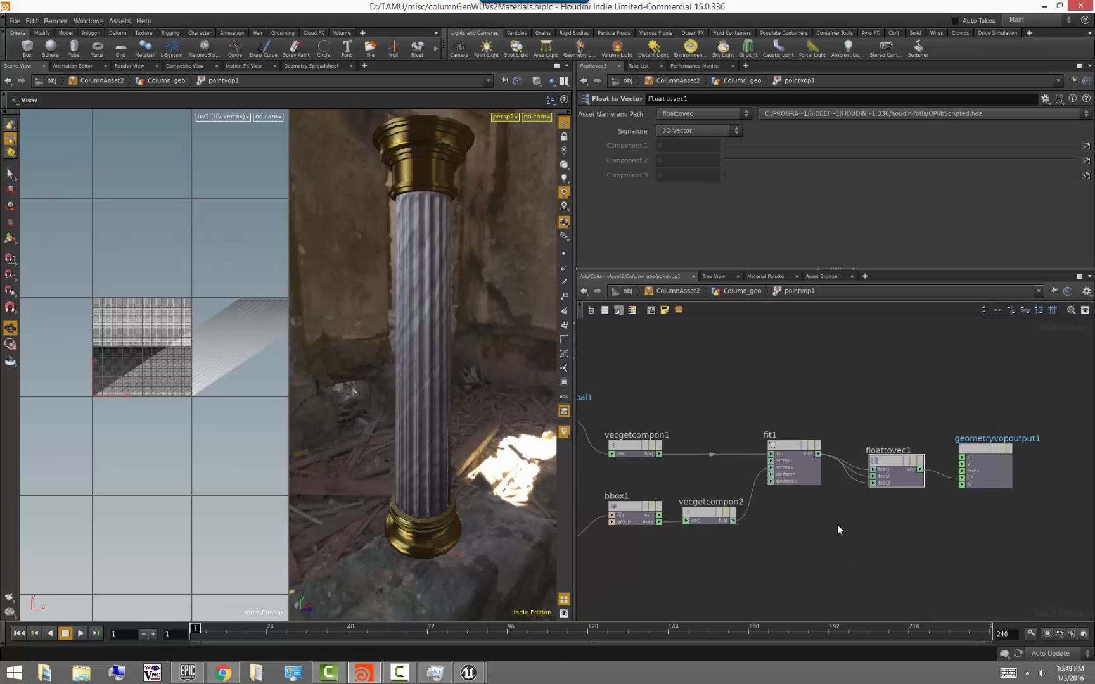
pyautogui.click(742, 291)
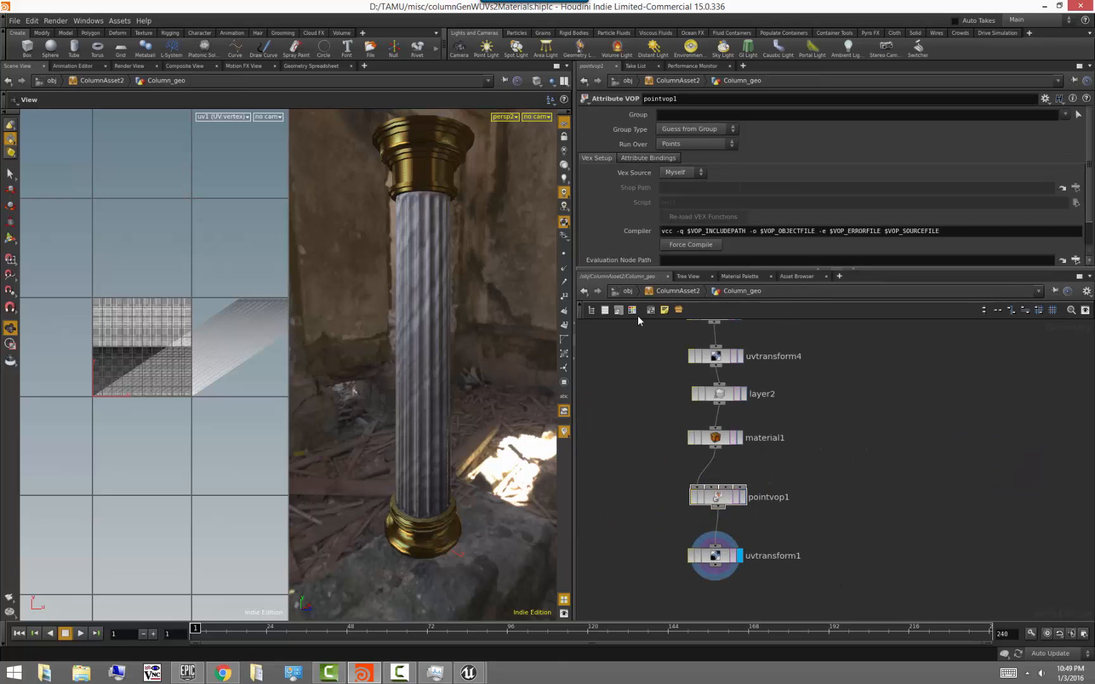
pyautogui.click(628, 291)
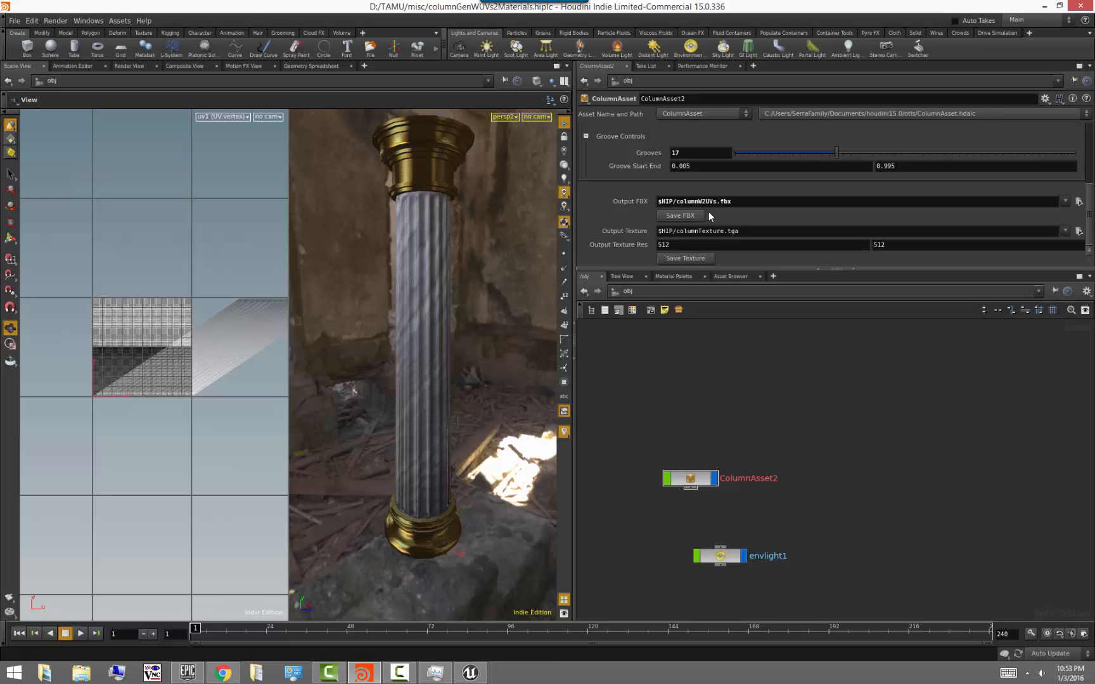
pyautogui.click(683, 216)
# - Switch to Unreal Editor and open the columnW2UVs mesh for editing with a closer view of the column
pyautogui.click(472, 673)
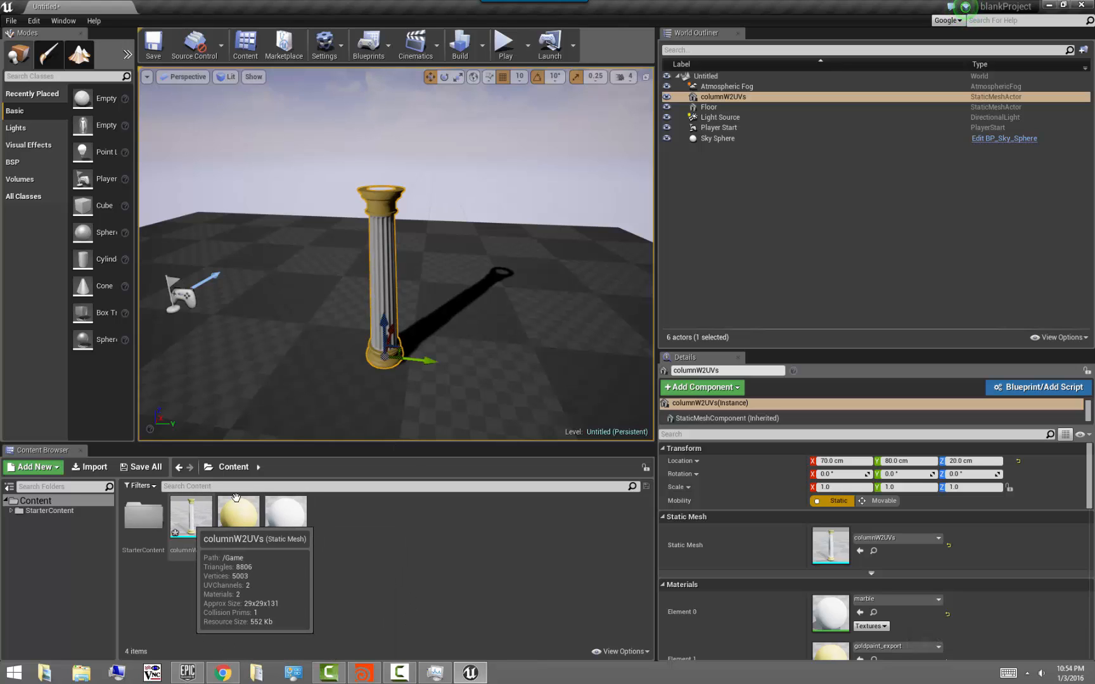
pyautogui.rightClick(736, 98)
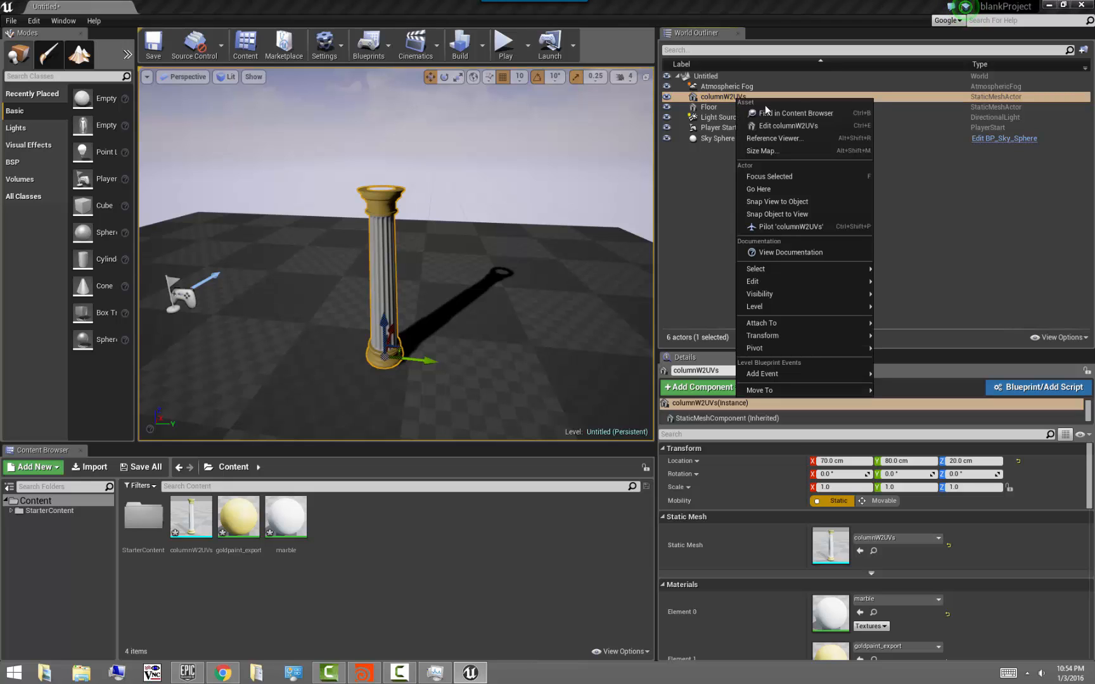
pyautogui.click(782, 125)
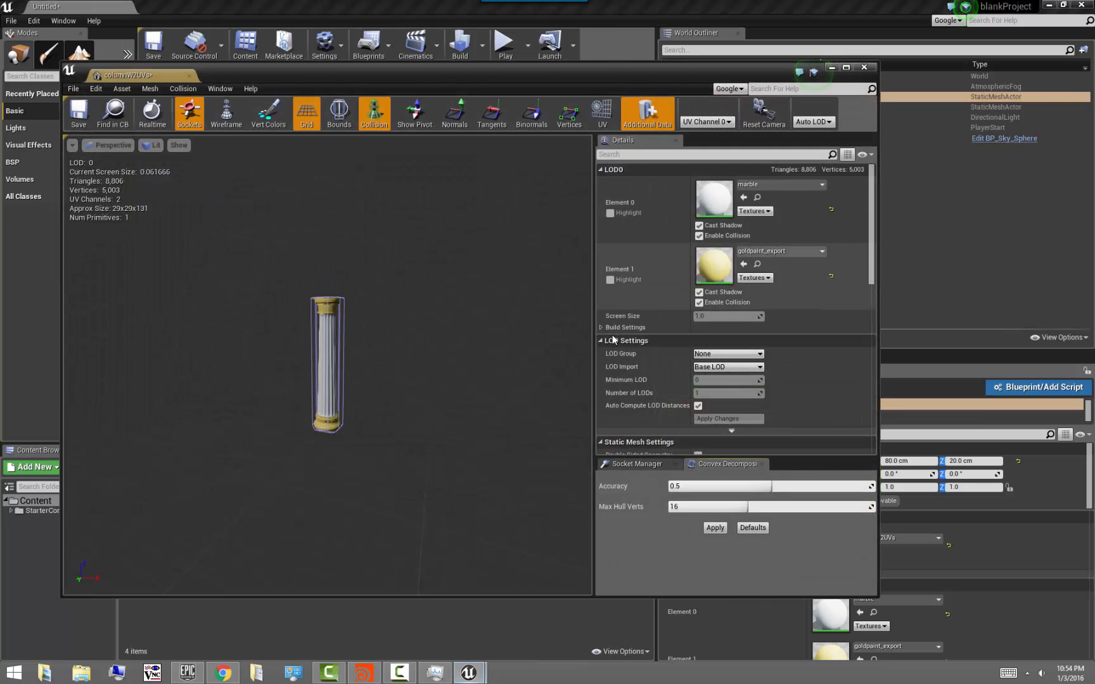
pyautogui.scroll(5, 380, 298)
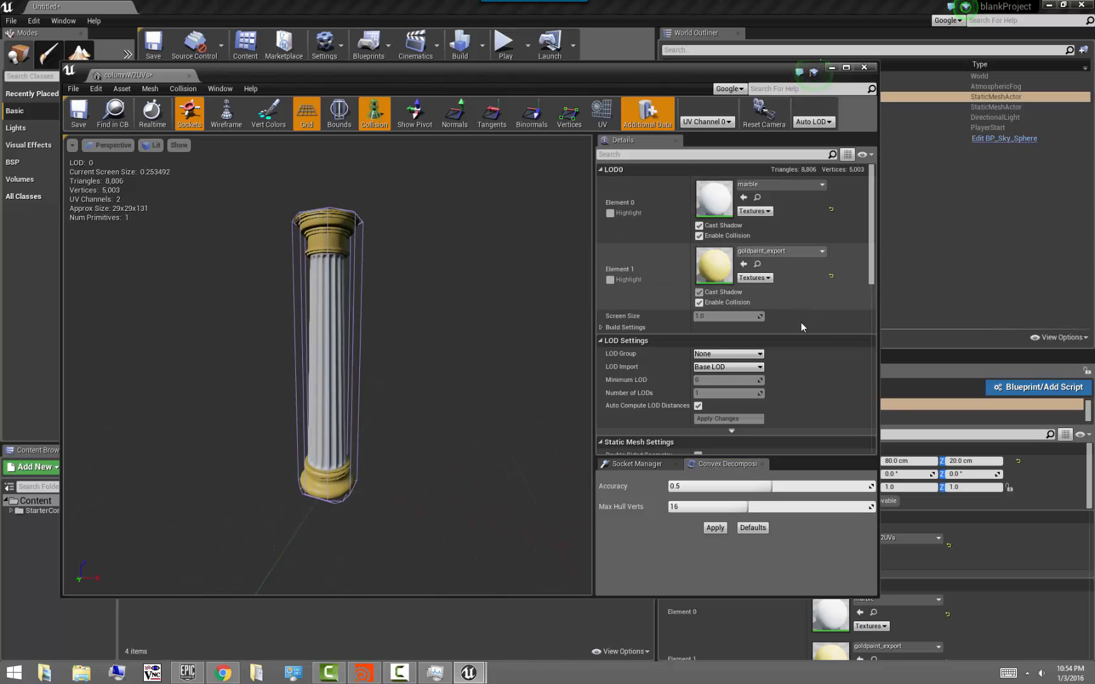
# - Expand the mesh's advanced import settings and set Vertex Color Import Option to Replace
pyautogui.moveTo(867, 277); pyautogui.dragTo(871, 330)
pyautogui.scroll(-3, 731, 380)
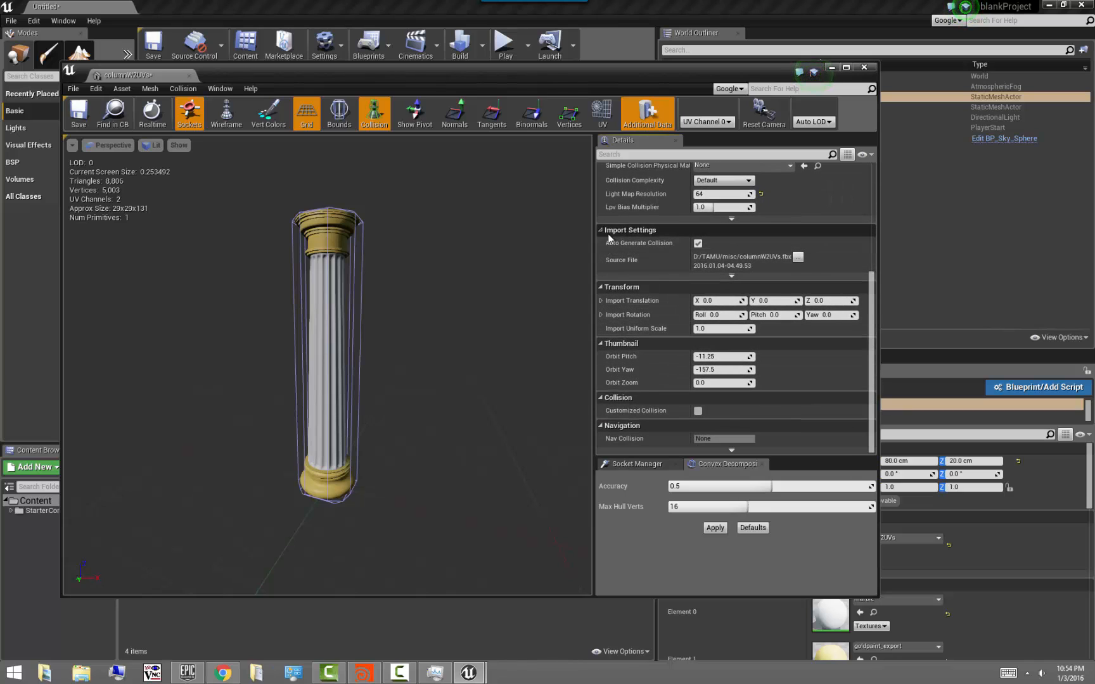
pyautogui.click(732, 277)
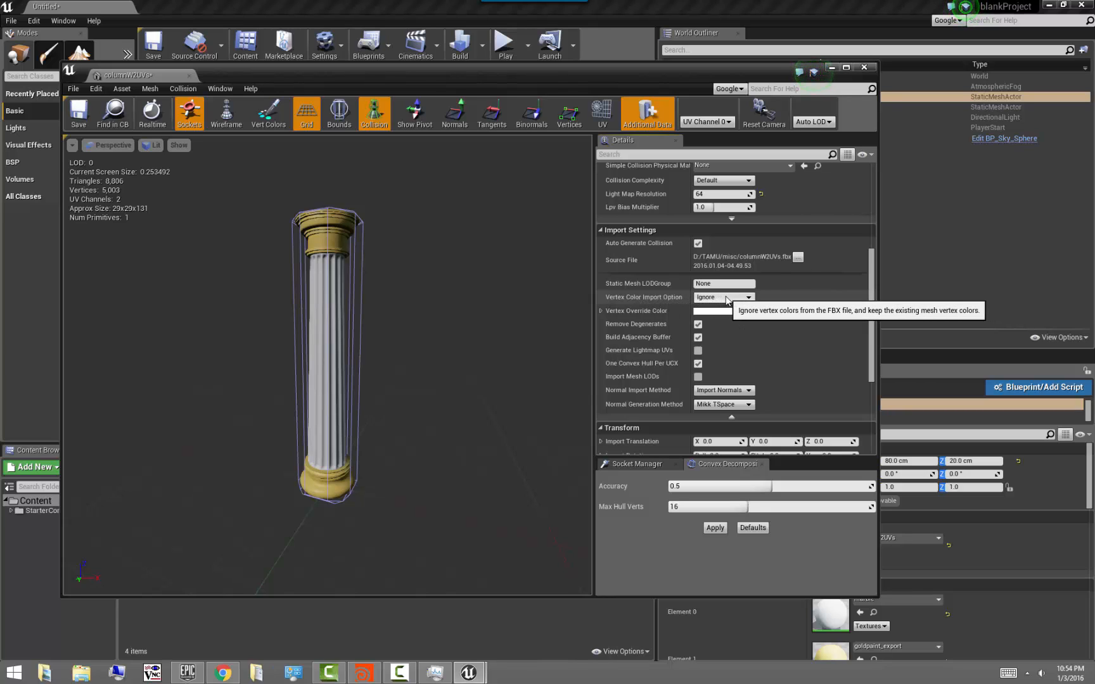
pyautogui.click(728, 298)
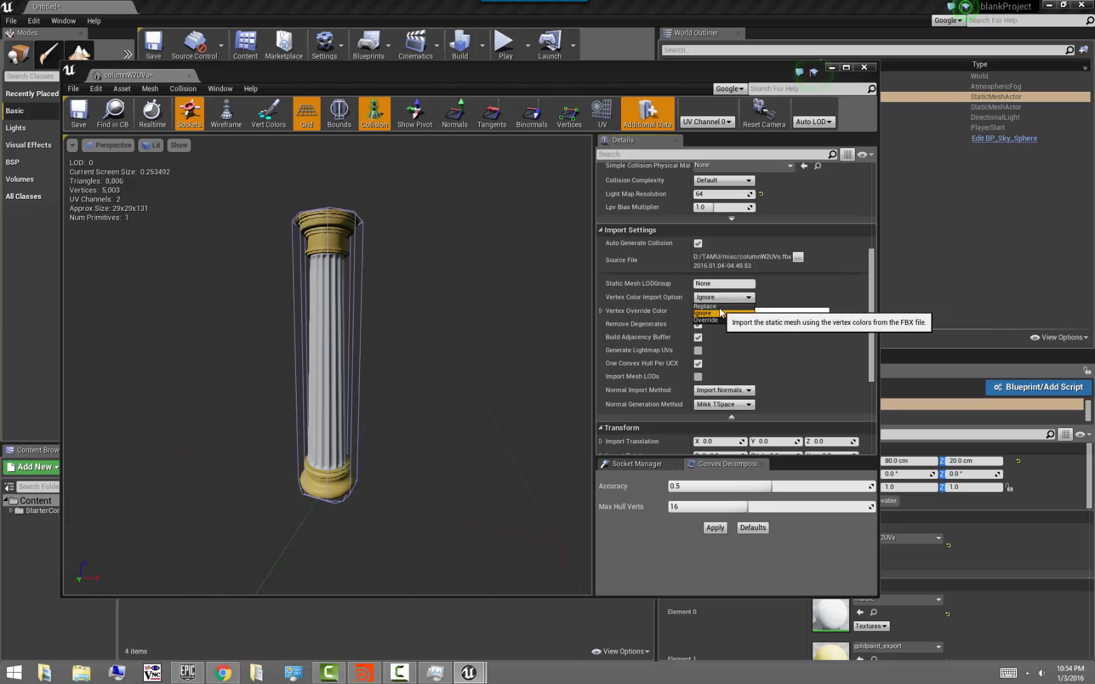
pyautogui.click(722, 306)
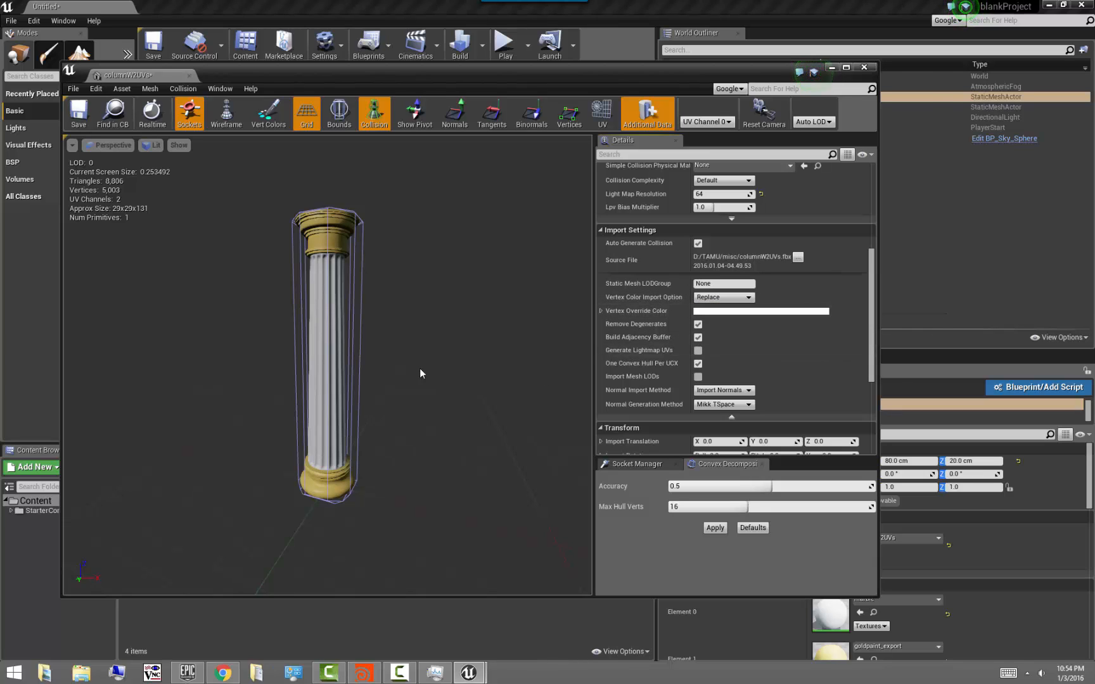
pyautogui.click(710, 298)
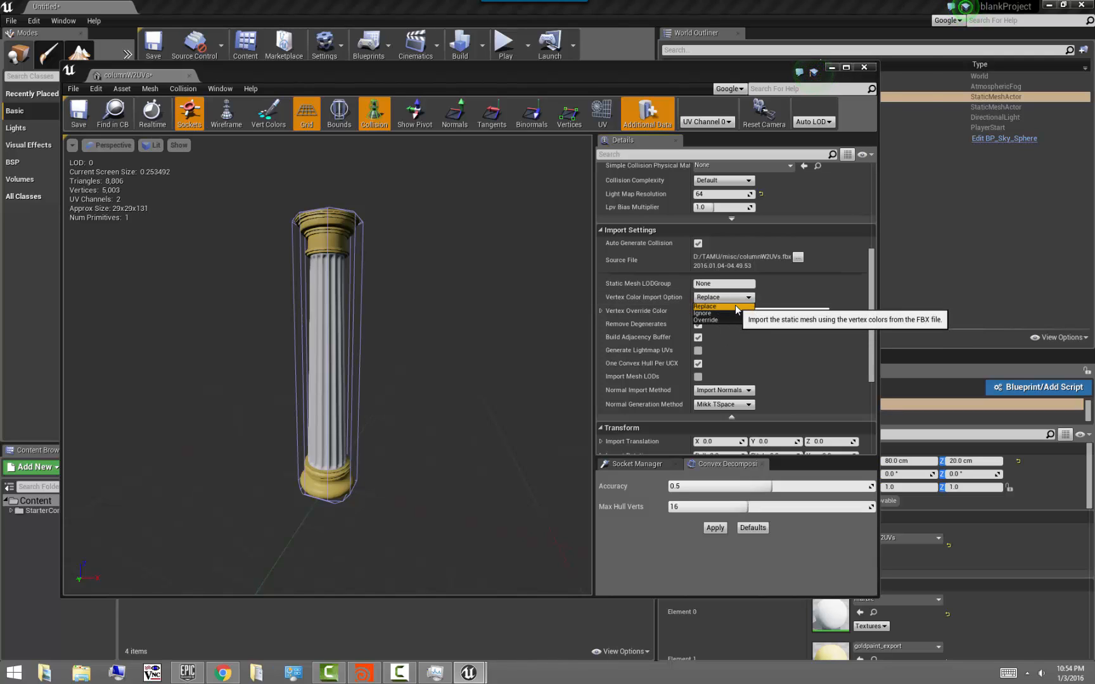
pyautogui.click(805, 293)
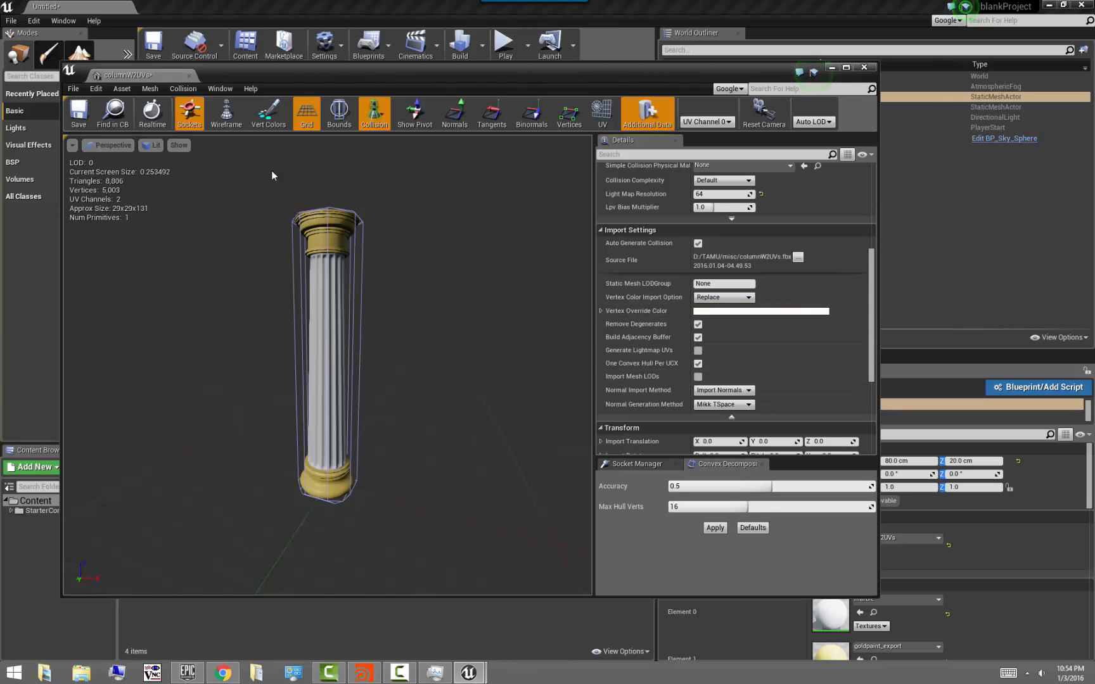
# - Reimport the columnW2UVs mesh from its FBX and temporarily display its vertex colors in the mesh preview
pyautogui.click(122, 90)
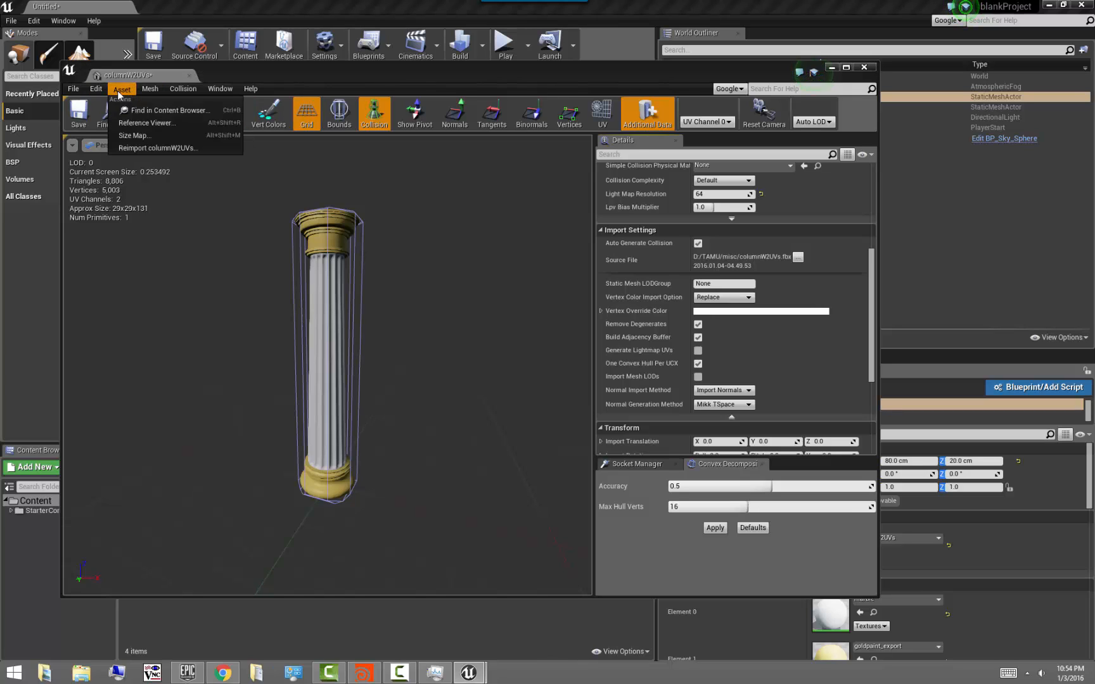
pyautogui.click(164, 148)
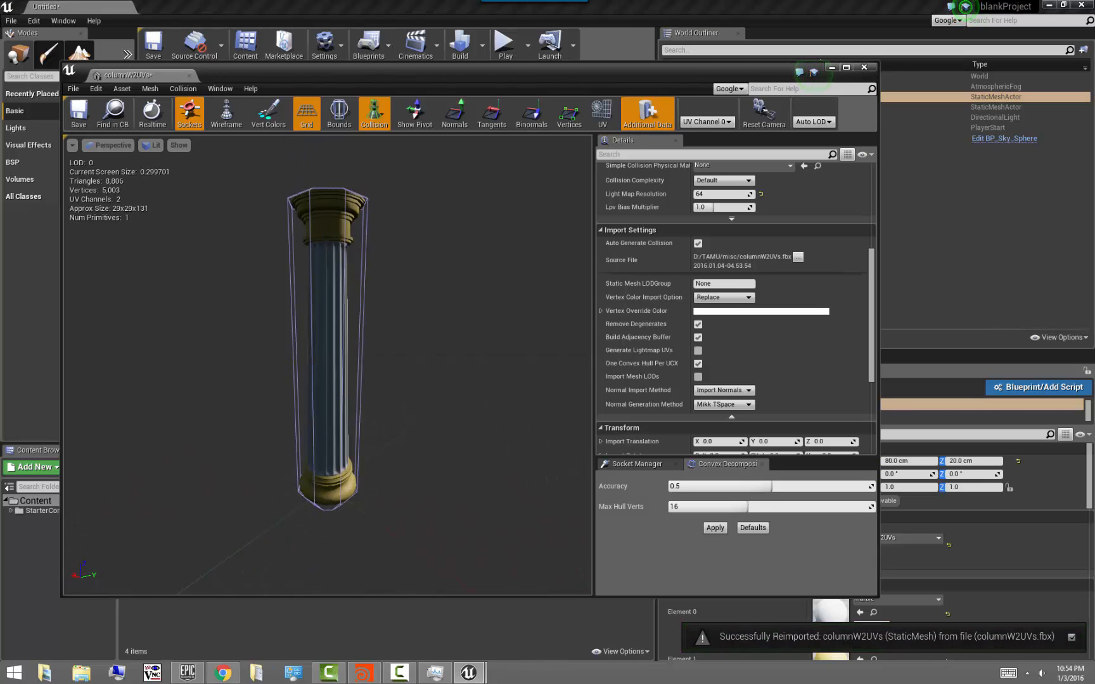
pyautogui.click(285, 130)
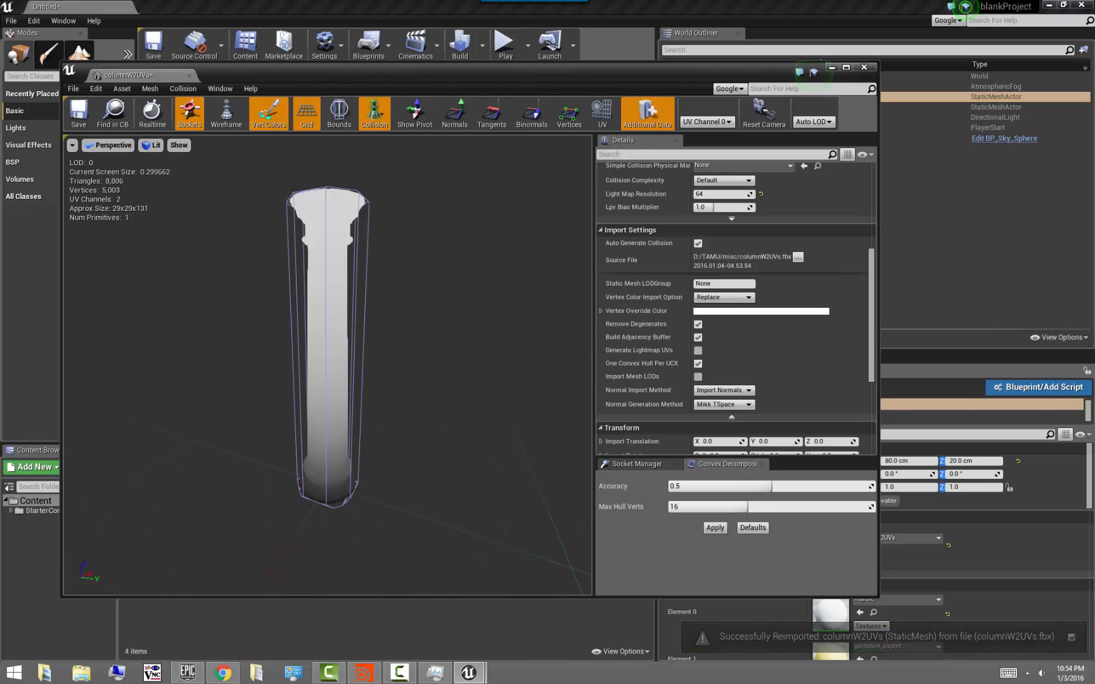
pyautogui.moveTo(488, 522)
pyautogui.mouseDown()
pyautogui.moveTo(488, 501)
pyautogui.moveTo(489, 523)
pyautogui.moveTo(489, 510)
pyautogui.mouseUp()
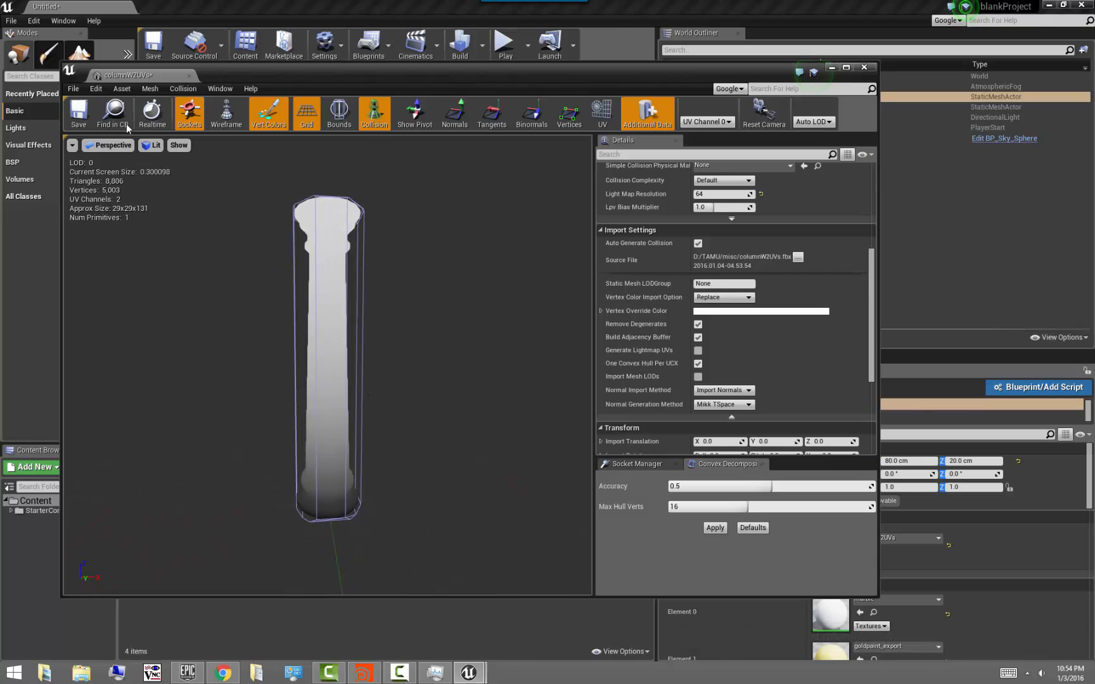
pyautogui.click(269, 115)
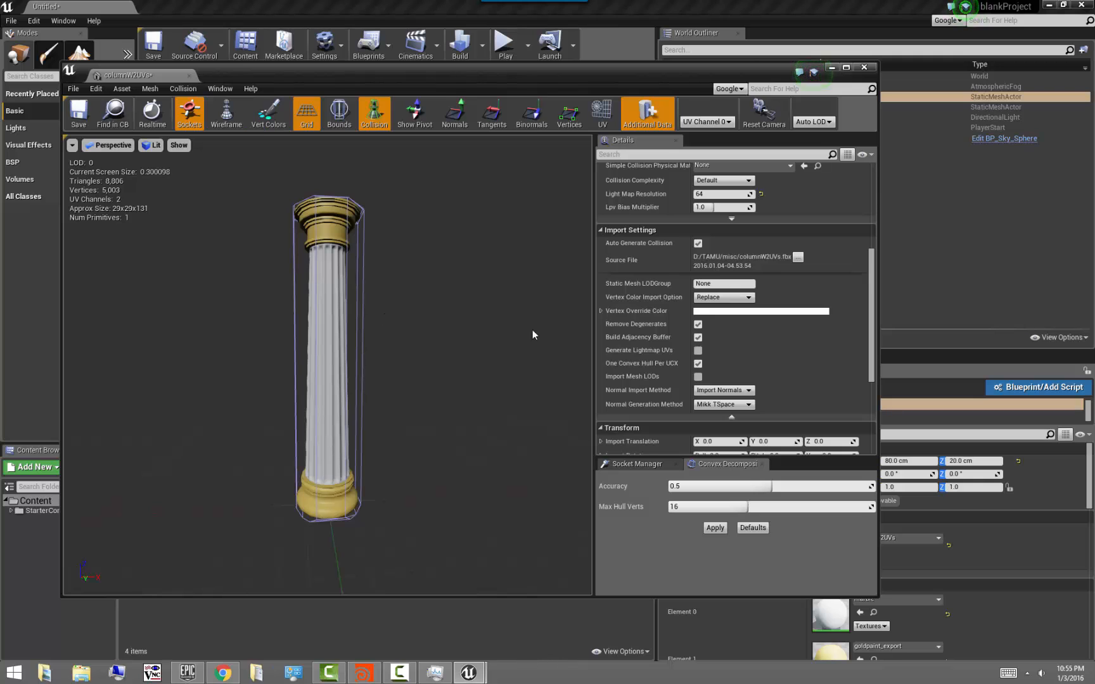
# - Close the mesh editor and examine the column up close in the level
pyautogui.click(863, 68)
pyautogui.moveTo(405, 254); pyautogui.dragTo(431, 285, button='right')
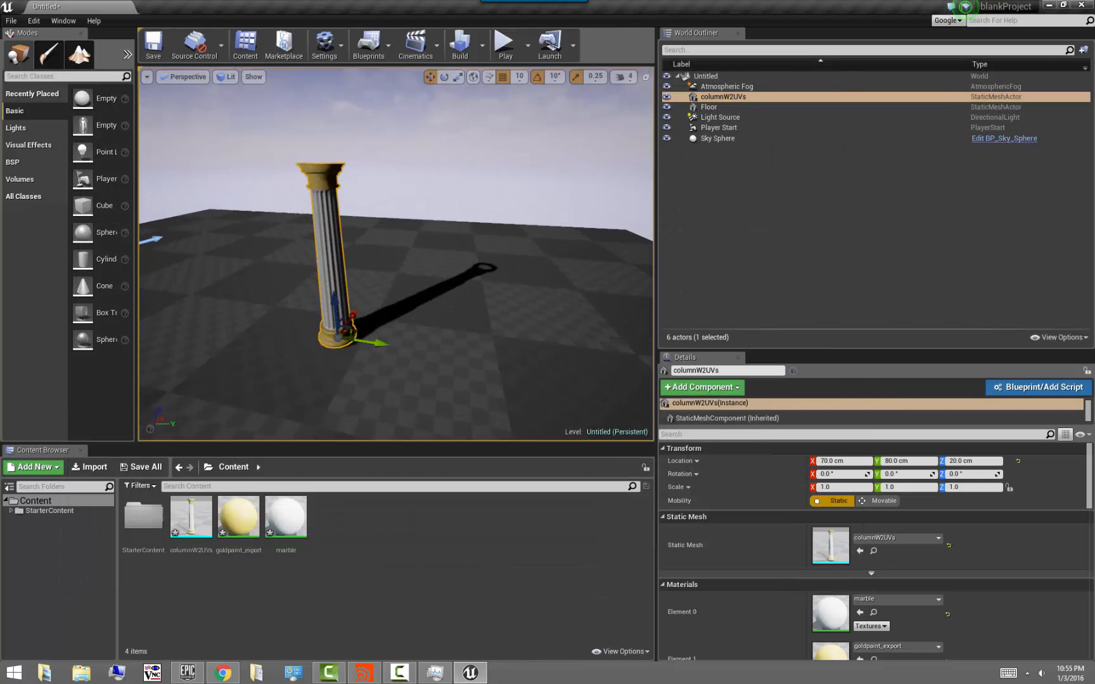
pyautogui.press('w')
pyautogui.moveTo(365, 258); pyautogui.dragTo(420, 366, button='right')
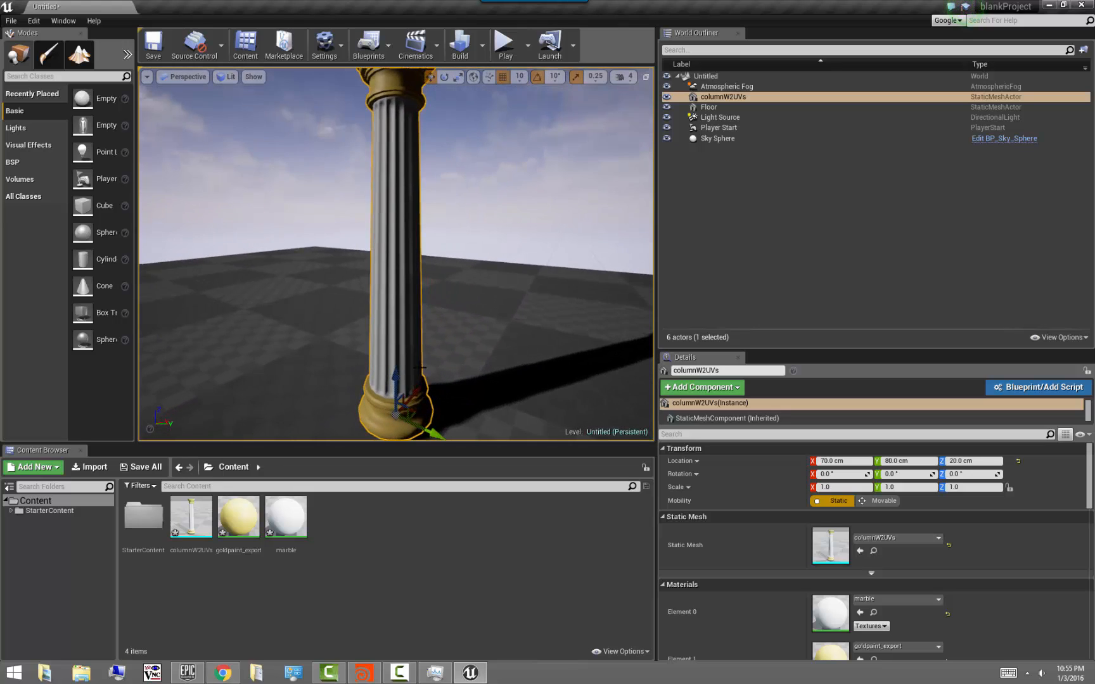
# - Open the marble material, add a VertexColor node and connect its color output to Base Color
pyautogui.doubleClick(281, 525)
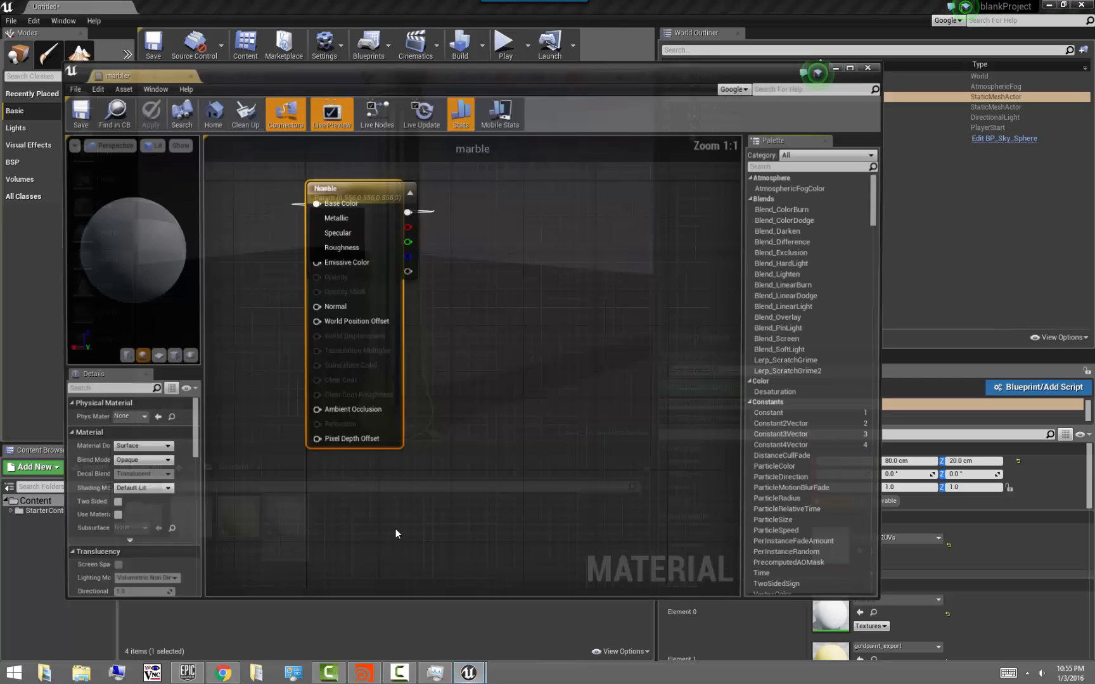
pyautogui.moveTo(444, 278); pyautogui.dragTo(481, 298)
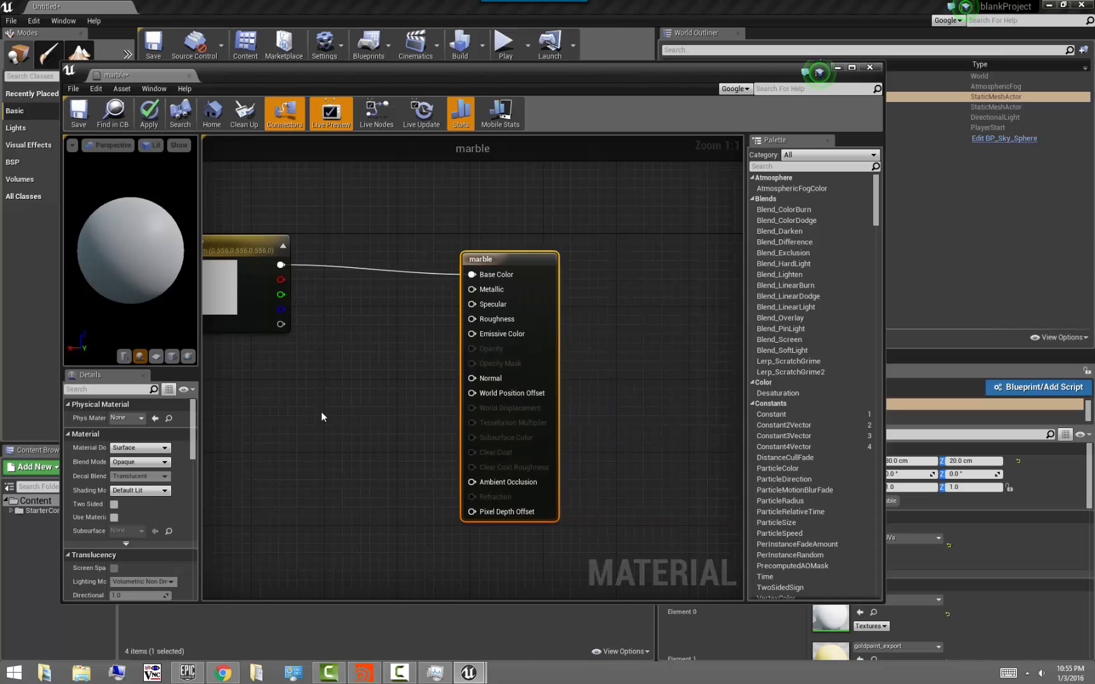
pyautogui.moveTo(315, 408); pyautogui.dragTo(456, 381, button='right')
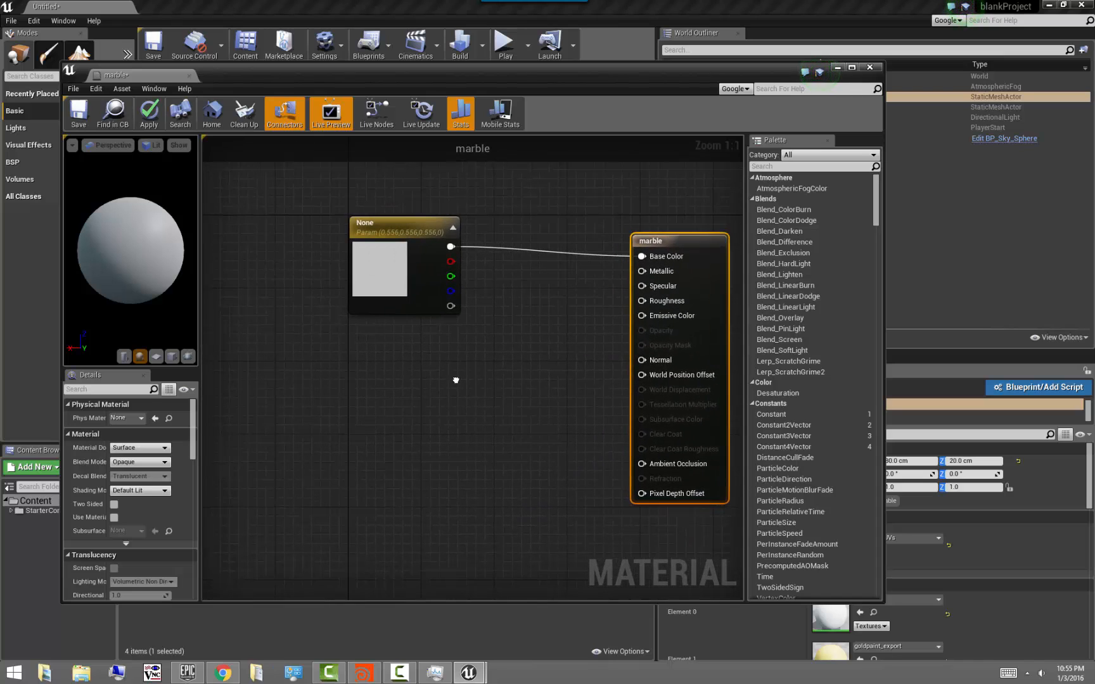
pyautogui.rightClick(340, 391)
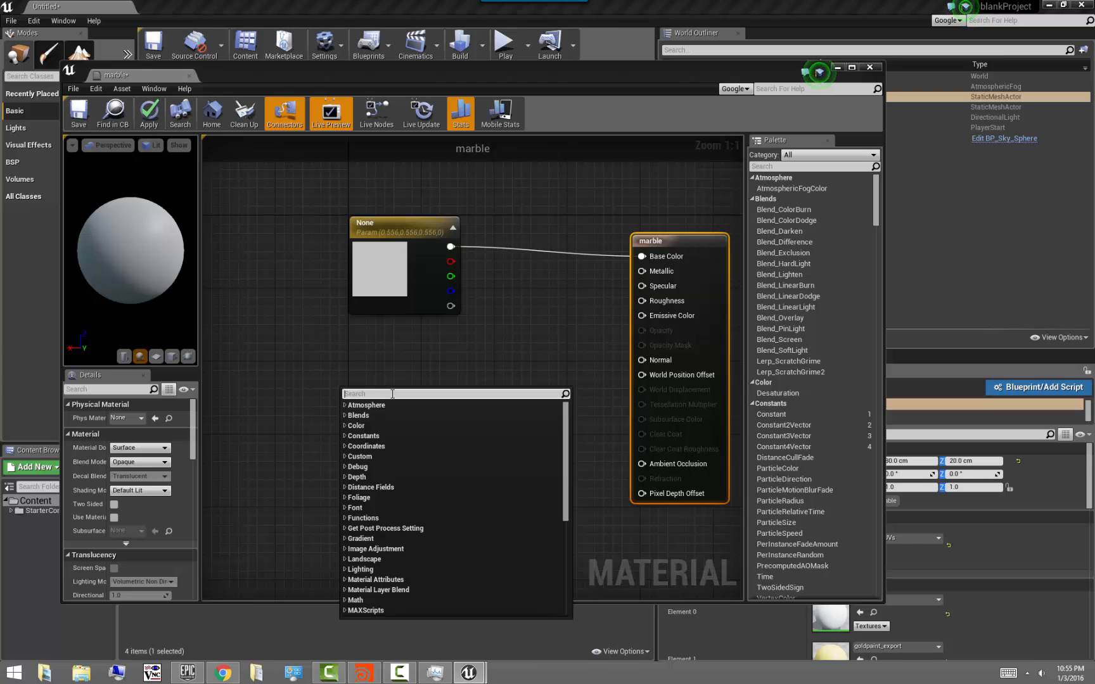
pyautogui.write('verte')
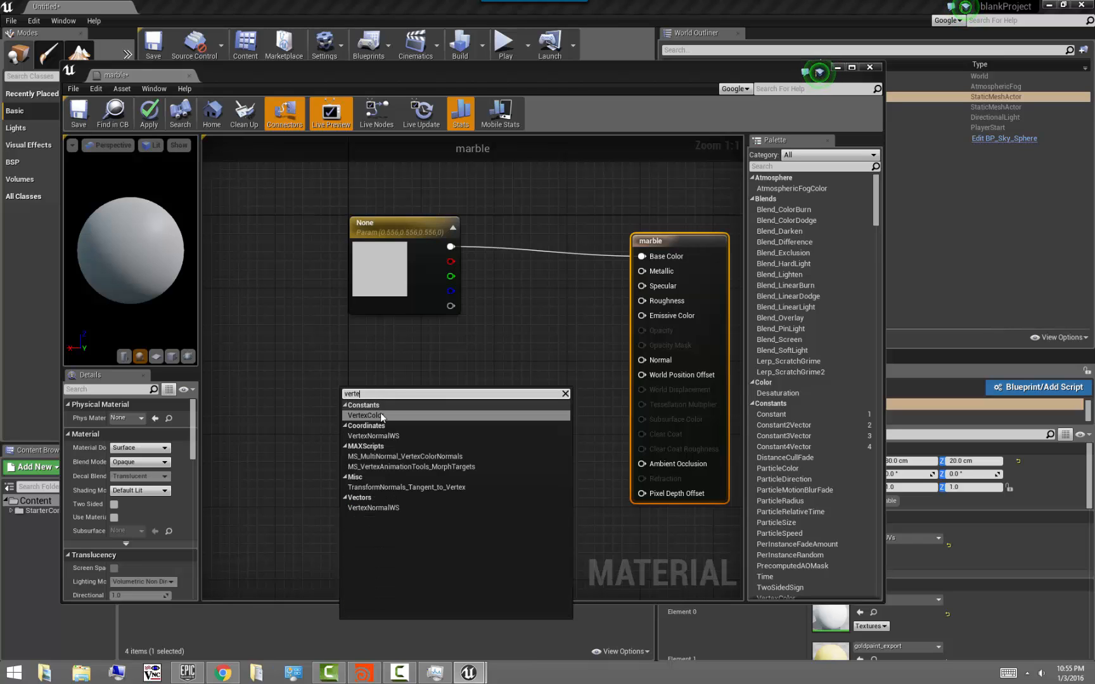
pyautogui.click(382, 416)
pyautogui.moveTo(349, 393); pyautogui.dragTo(642, 256)
pyautogui.click(413, 421)
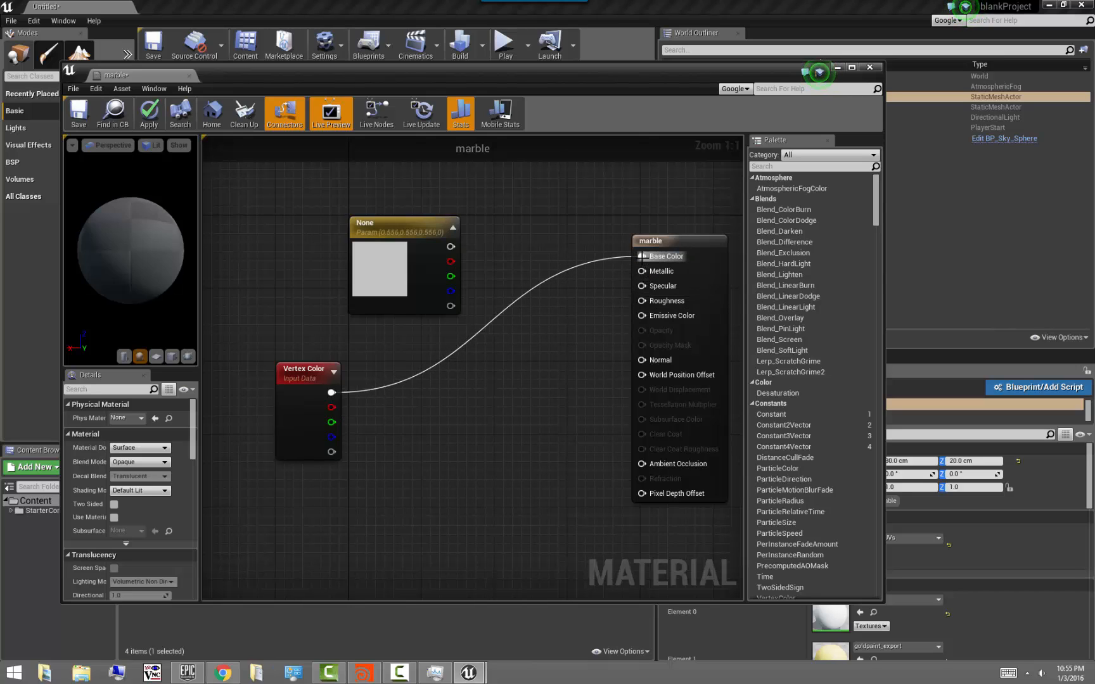
# - Add a Multiply node with the color parameter in A and Vertex Color in B, and connect its result to Base Color
pyautogui.moveTo(383, 234); pyautogui.dragTo(292, 216)
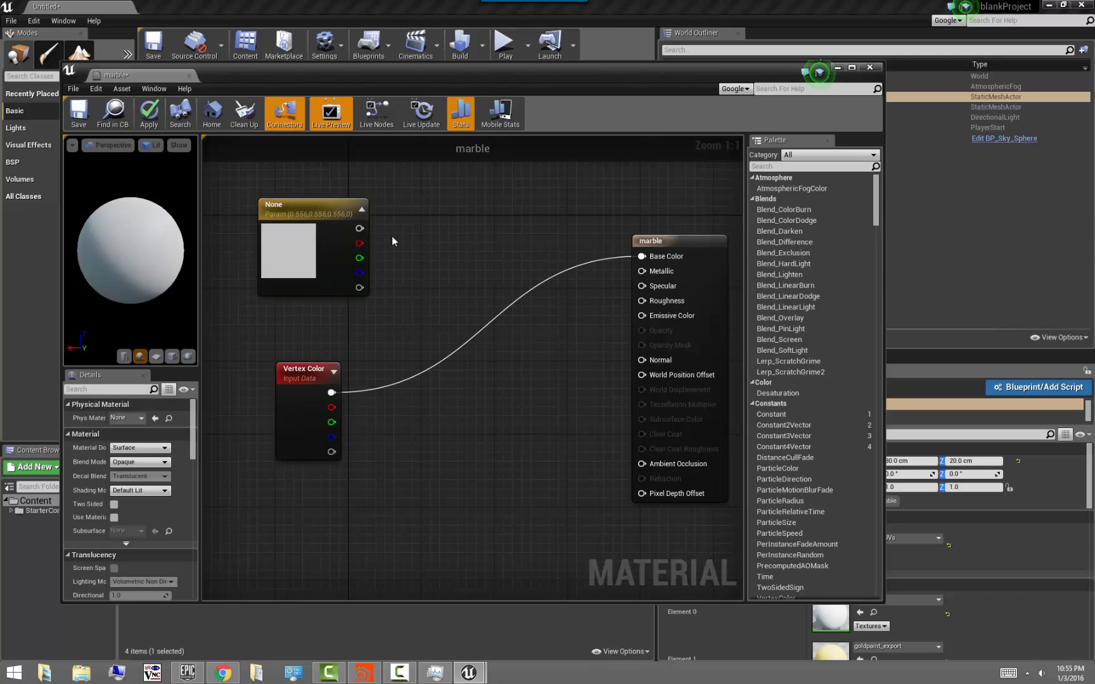
pyautogui.rightClick(459, 247)
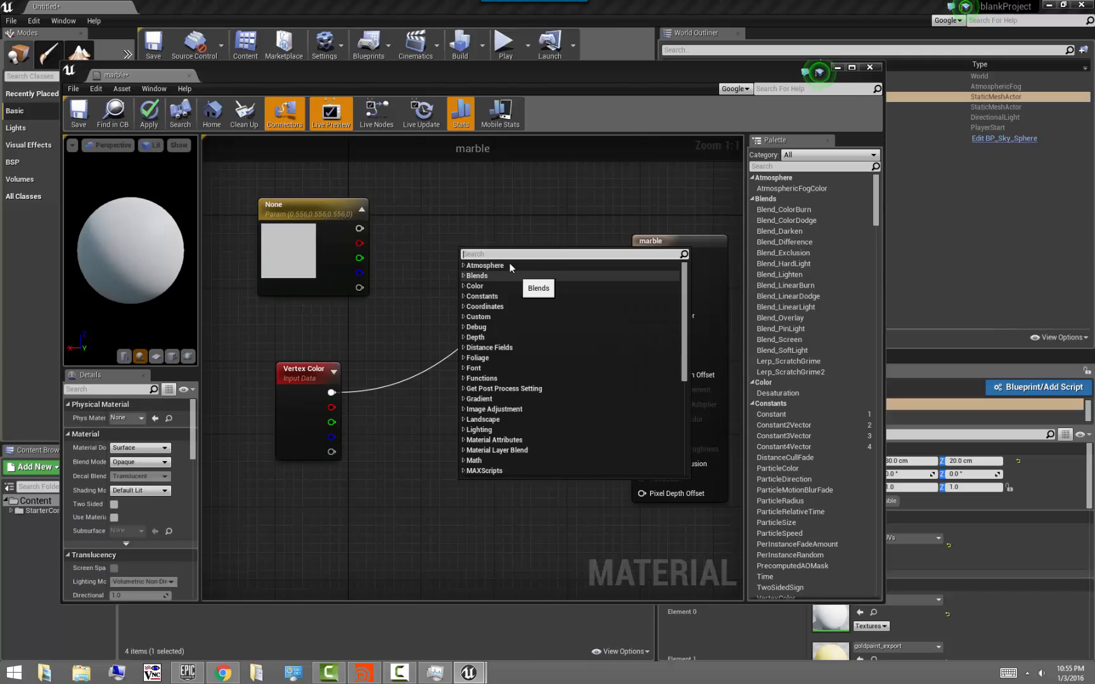
pyautogui.write('multi')
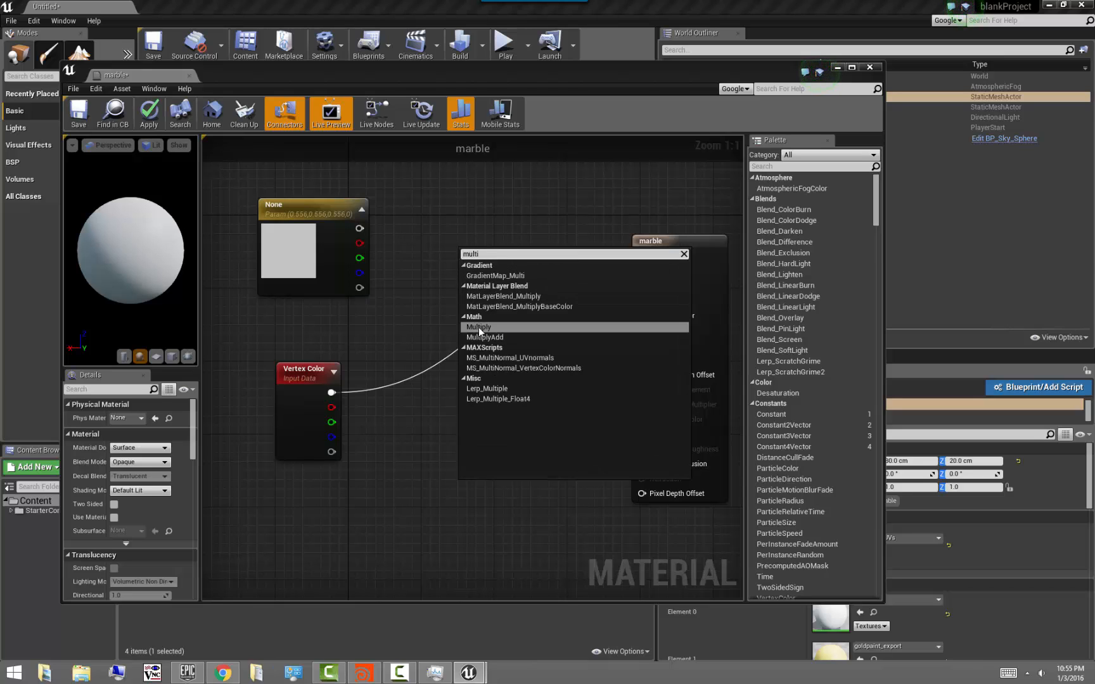
pyautogui.press('Return')
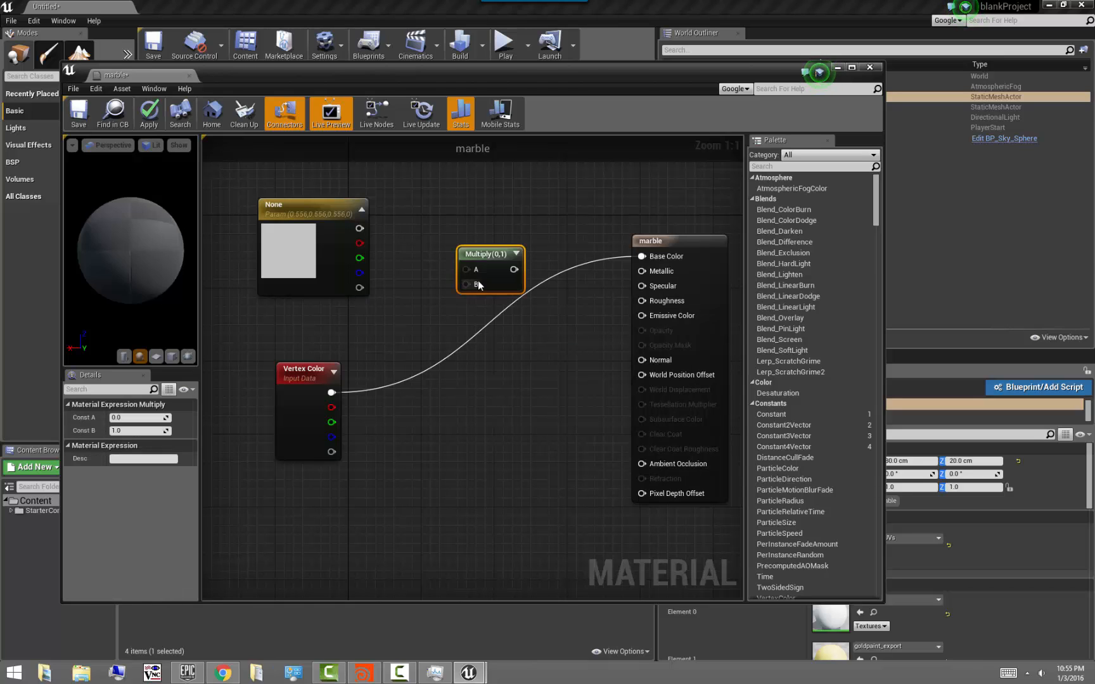
pyautogui.moveTo(372, 236); pyautogui.dragTo(468, 269)
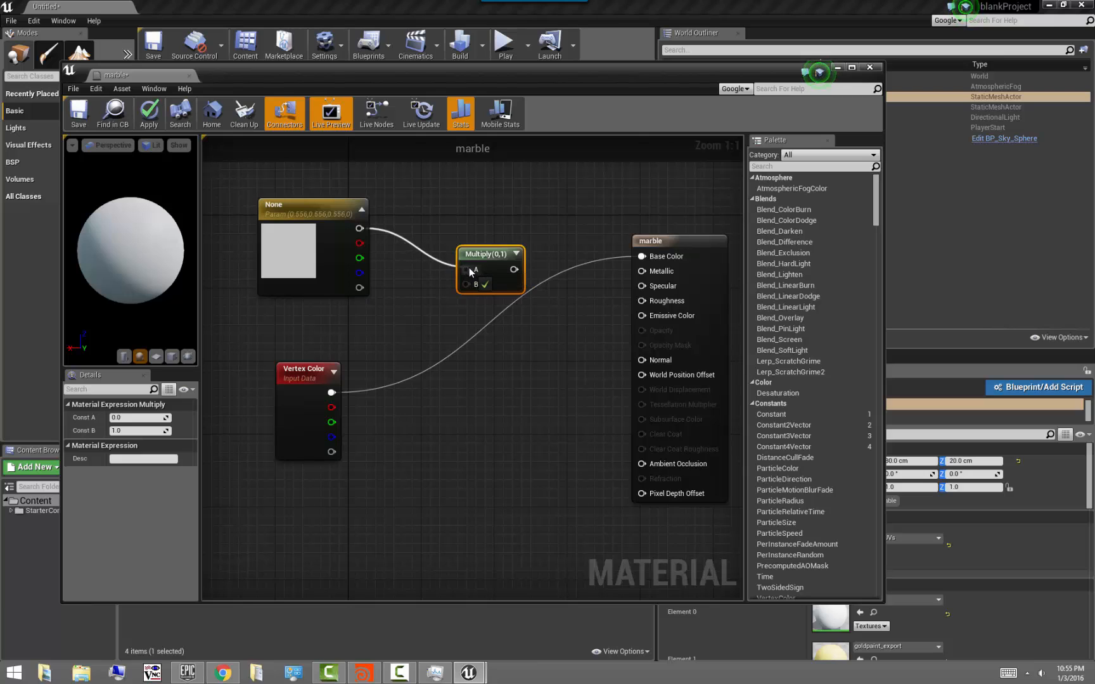
pyautogui.moveTo(330, 393); pyautogui.dragTo(642, 257)
pyautogui.click(526, 424)
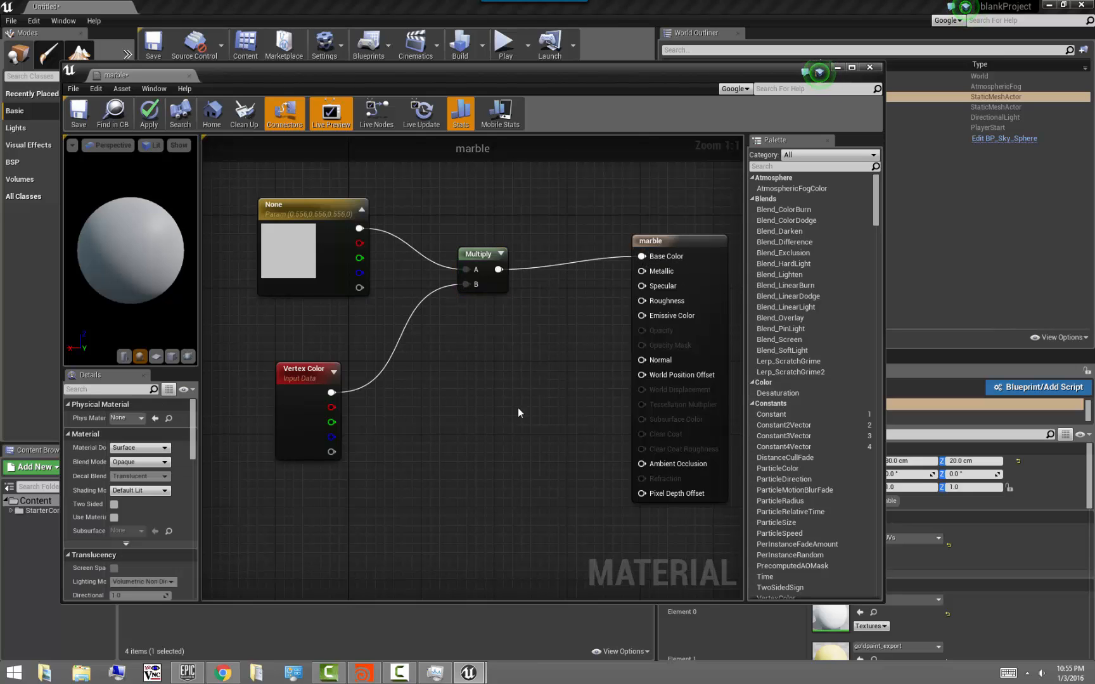
# - Save the marble material and examine the column's shading in the level from several angles, closing the material editor when done
pyautogui.click(79, 113)
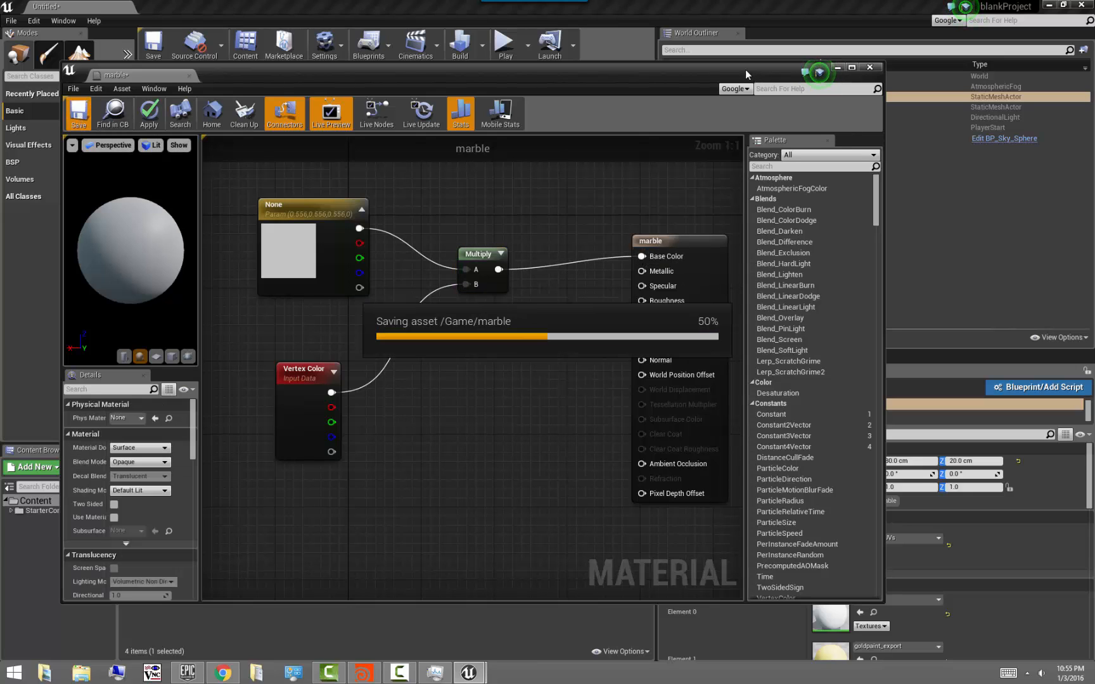
pyautogui.moveTo(714, 70); pyautogui.dragTo(791, 476)
pyautogui.scroll(-5, 384, 190)
pyautogui.keyDown('alt'); pyautogui.moveTo(384, 191); pyautogui.dragTo(336, 213); pyautogui.keyUp('alt')
pyautogui.keyDown('alt'); pyautogui.moveTo(384, 193); pyautogui.dragTo(450, 196, button='right'); pyautogui.keyUp('alt')
pyautogui.keyDown('alt'); pyautogui.moveTo(388, 195); pyautogui.dragTo(376, 191); pyautogui.keyUp('alt')
pyautogui.keyDown('alt'); pyautogui.moveTo(389, 196); pyautogui.dragTo(327, 196, button='right'); pyautogui.keyUp('alt')
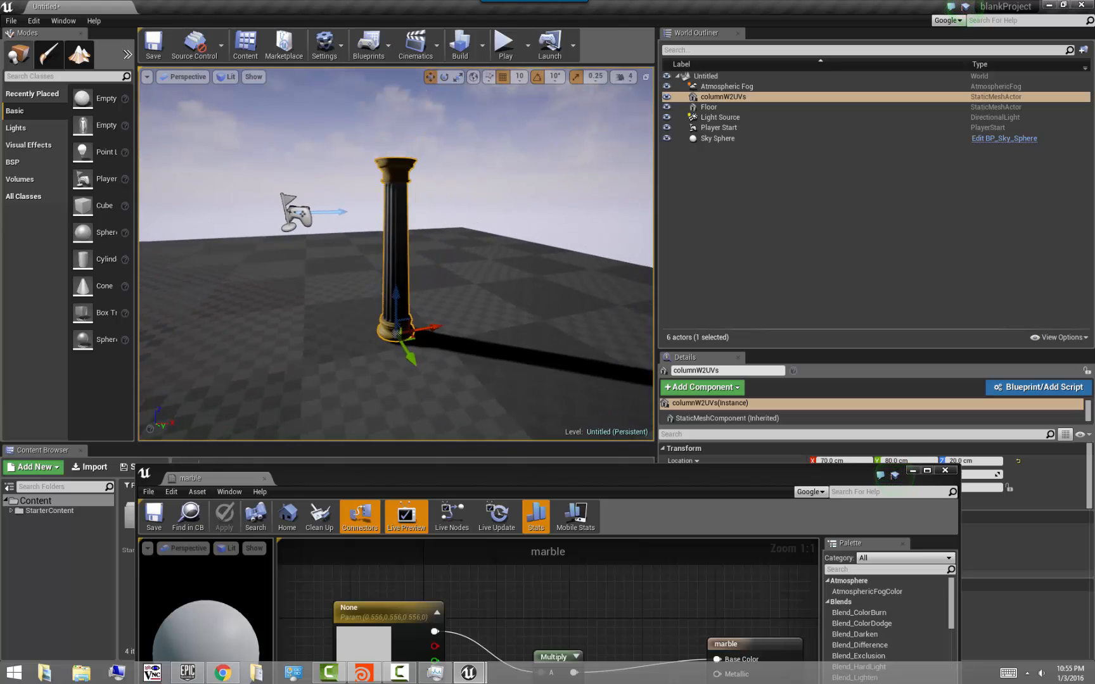
pyautogui.click(538, 183)
pyautogui.keyDown('alt'); pyautogui.moveTo(299, 214); pyautogui.dragTo(425, 258); pyautogui.keyUp('alt')
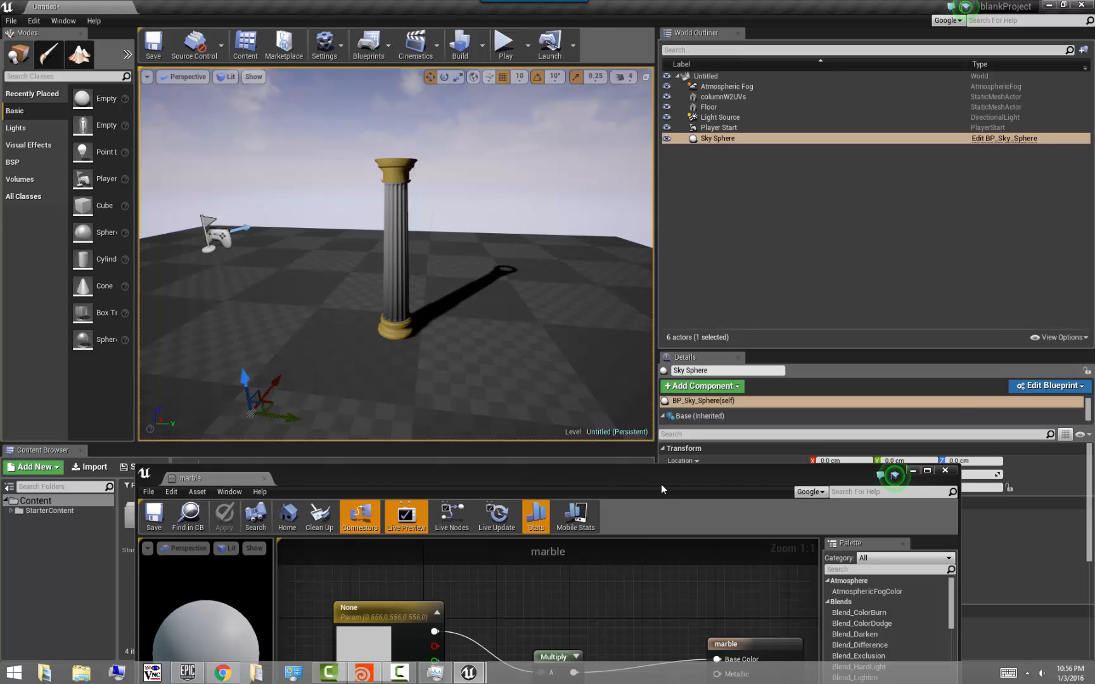
pyautogui.moveTo(662, 490); pyautogui.dragTo(606, 261)
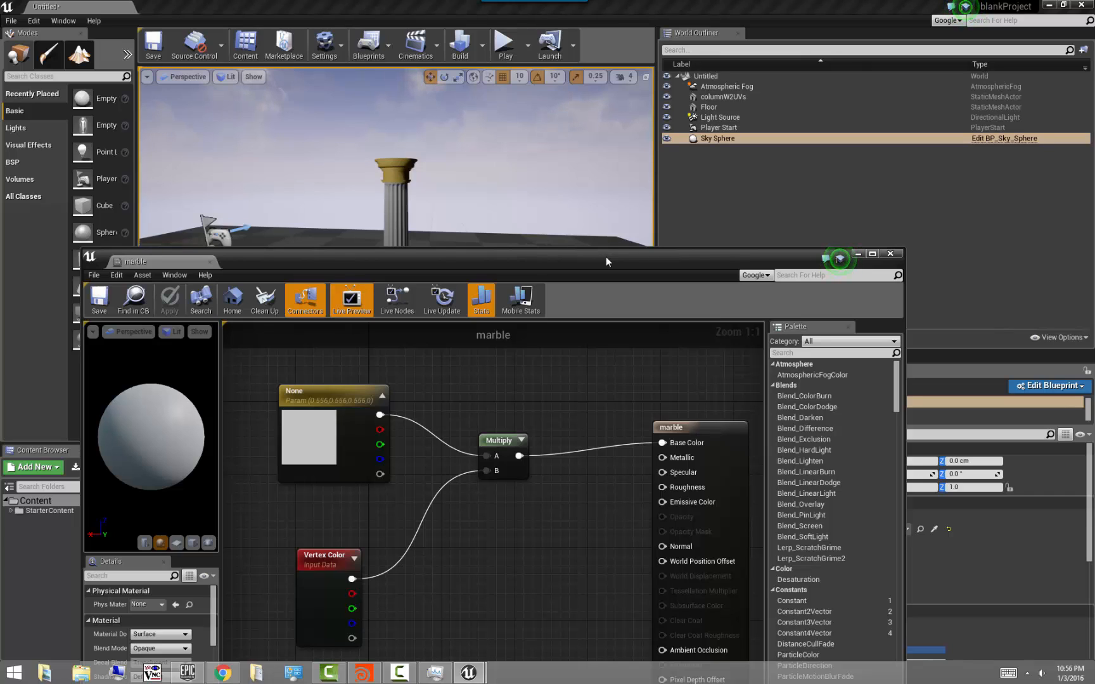
pyautogui.click(889, 254)
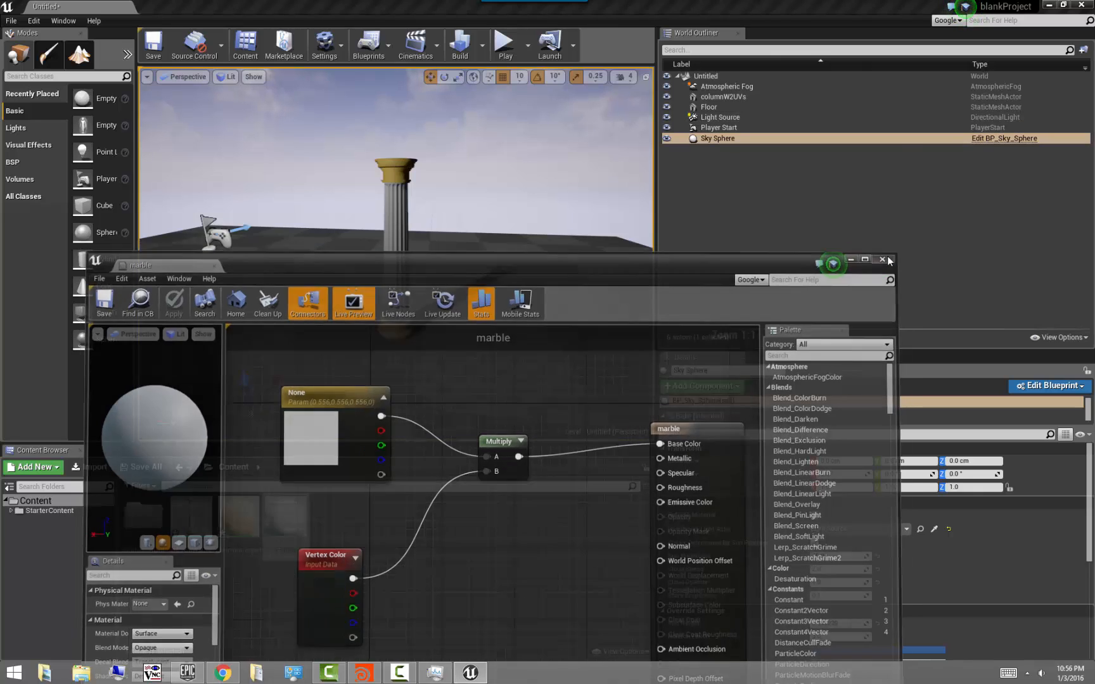
# - Reopen the columnW2UVs mesh to review its Vertex Color Import Option, and inspect the column in the level again
pyautogui.click(720, 97)
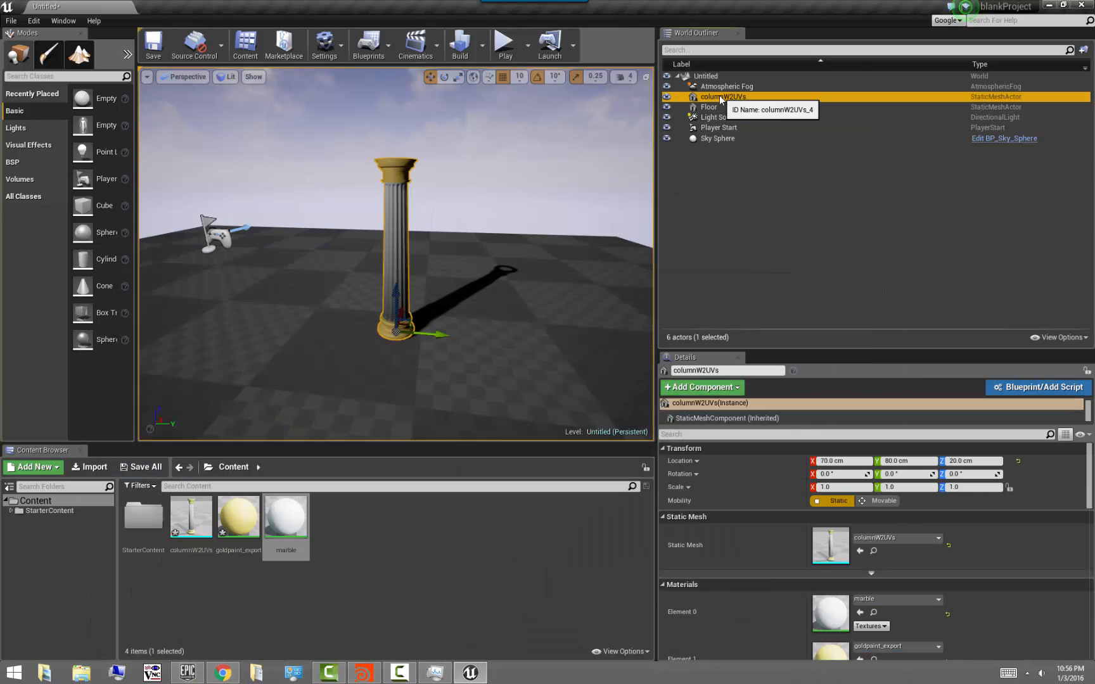
pyautogui.rightClick(720, 96)
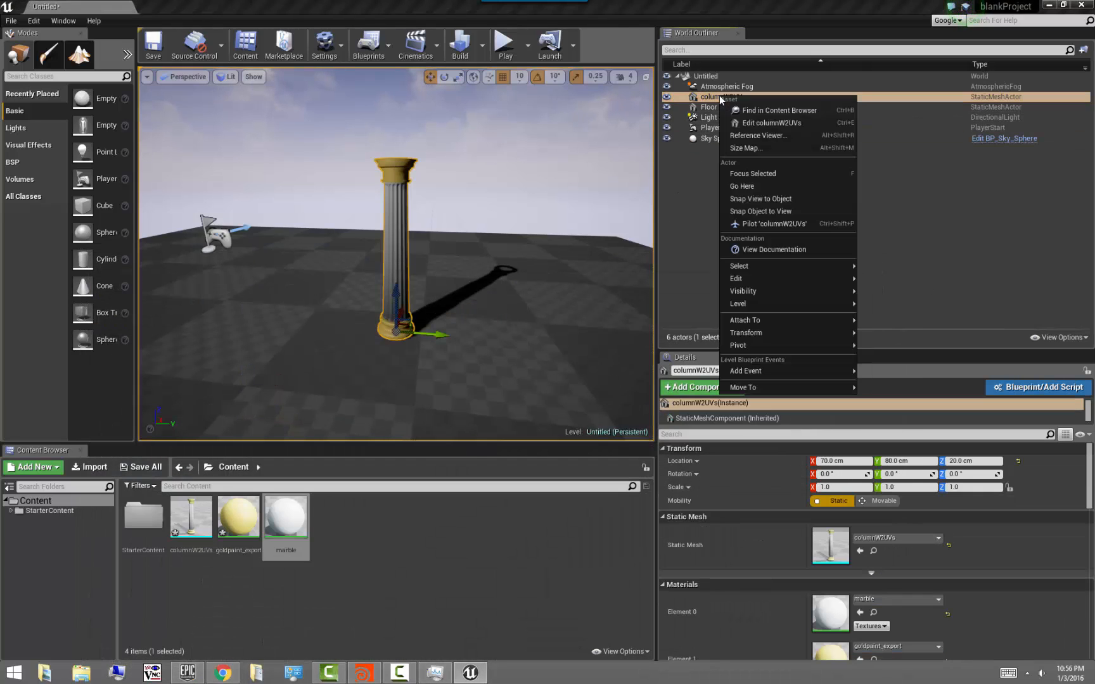
pyautogui.click(770, 123)
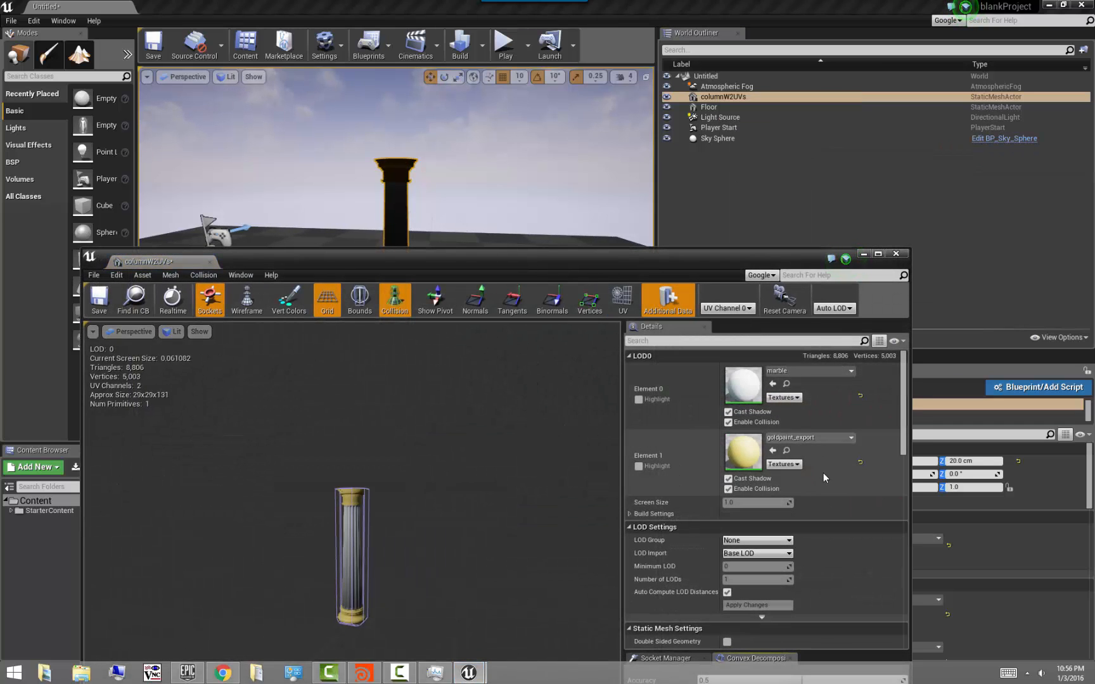
pyautogui.scroll(-5, 824, 473)
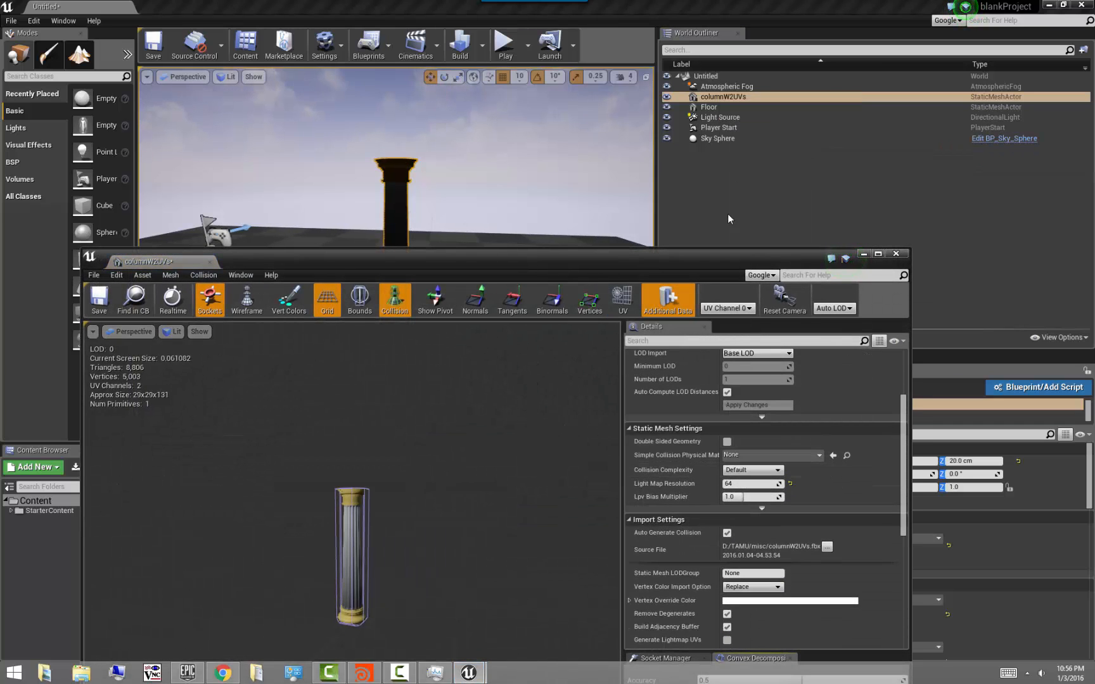
pyautogui.moveTo(745, 263); pyautogui.dragTo(691, 122)
pyautogui.scroll(-3, 711, 433)
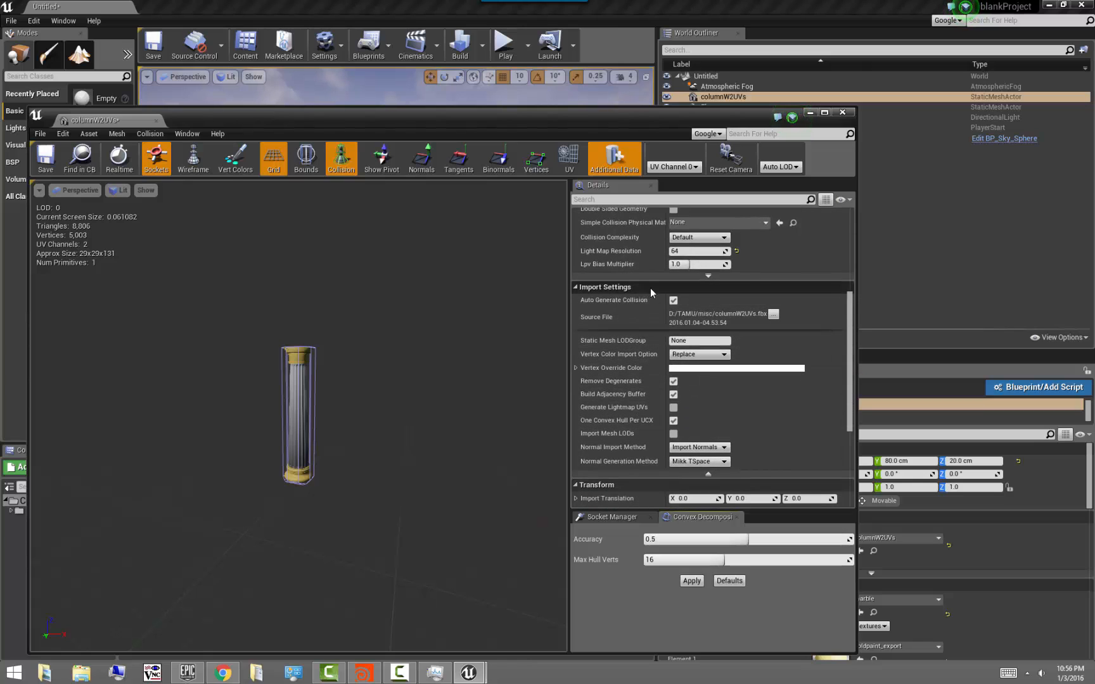
pyautogui.click(708, 473)
pyautogui.click(710, 334)
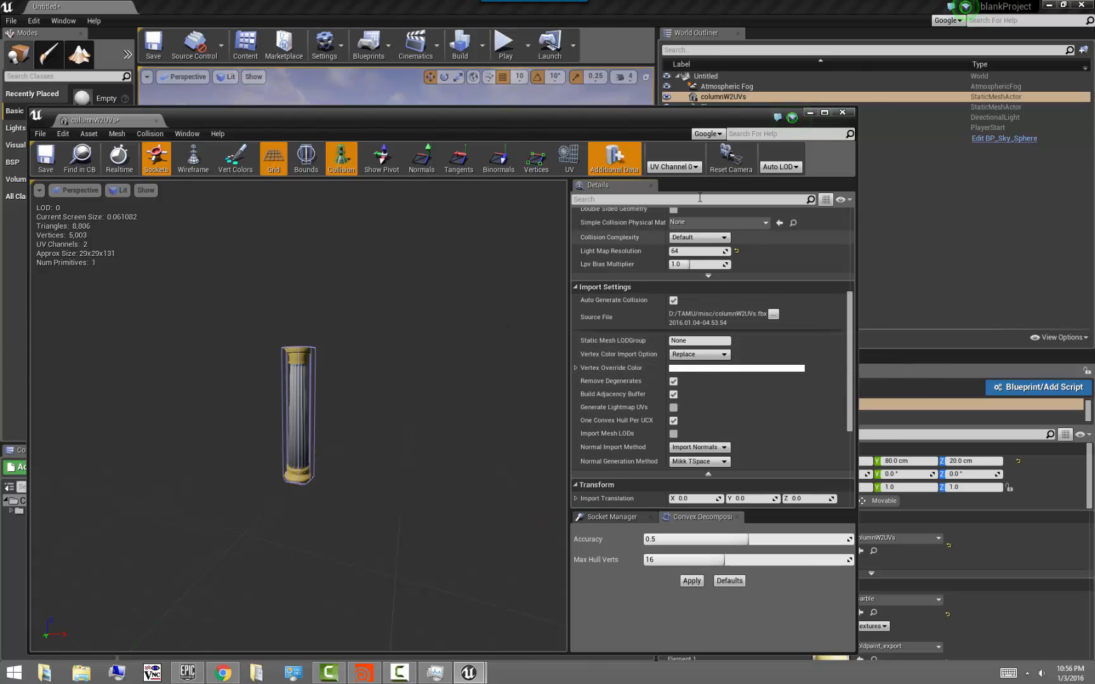
pyautogui.click(843, 112)
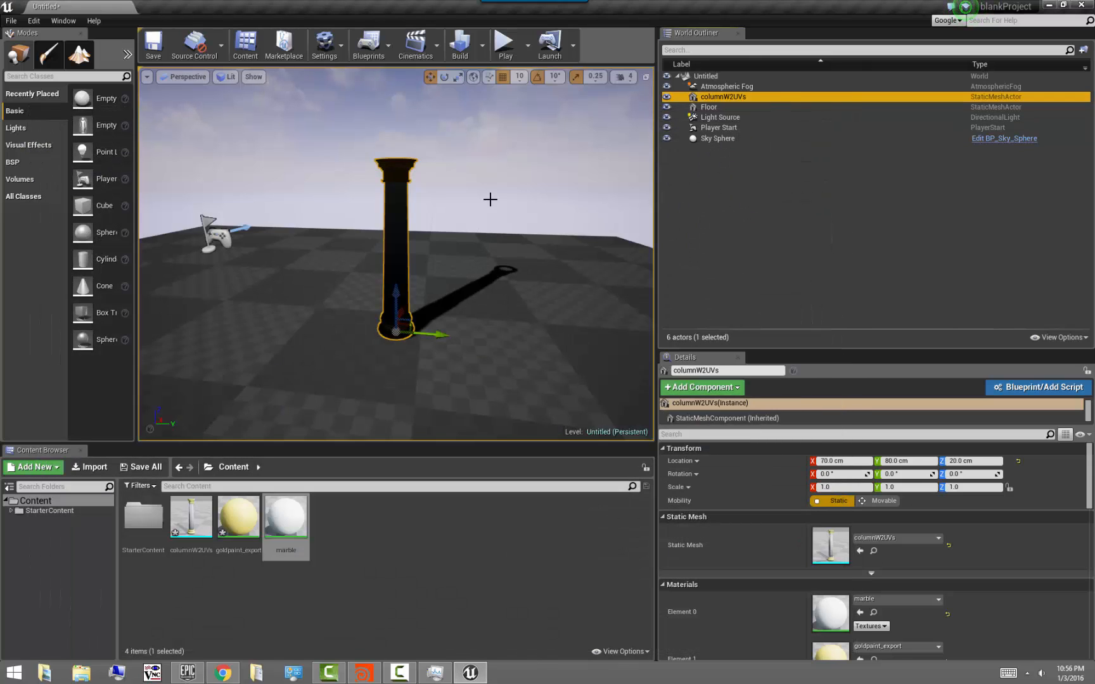
pyautogui.moveTo(474, 208)
pyautogui.keyDown('alt'); pyautogui.mouseDown(button='right')
pyautogui.moveTo(520, 208)
pyautogui.moveTo(491, 208)
pyautogui.mouseUp(button='right'); pyautogui.keyUp('alt')
pyautogui.keyDown('alt'); pyautogui.moveTo(491, 208); pyautogui.dragTo(394, 228); pyautogui.keyUp('alt')
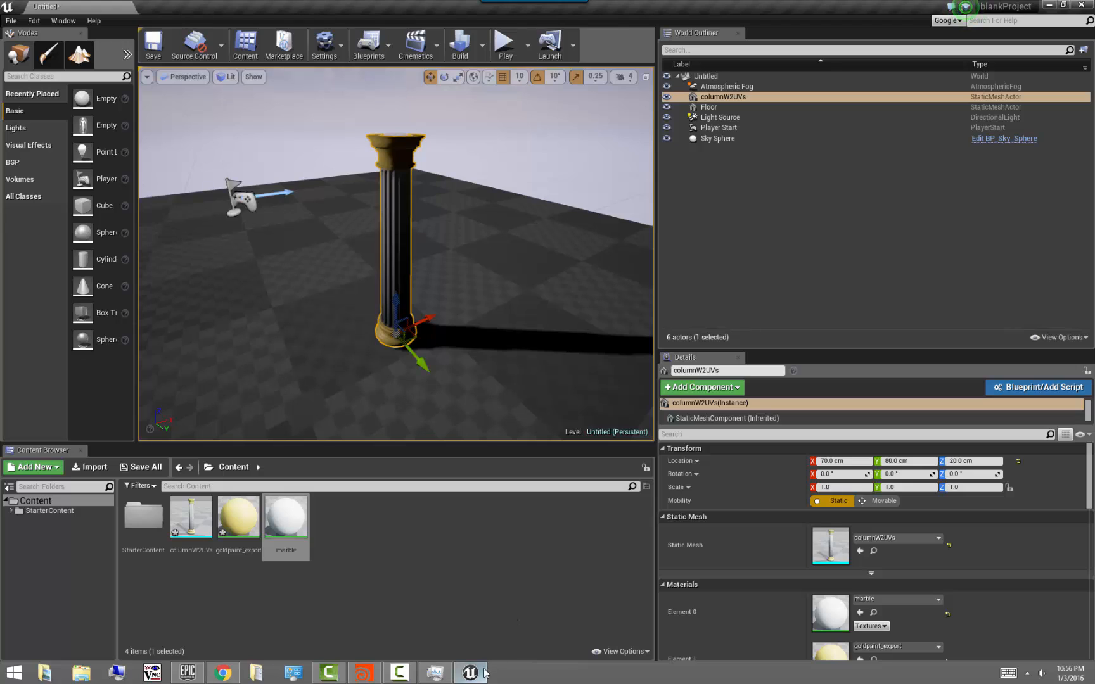
# - Switch to Houdini and open the Column_geo network inside ColumnAsset2
pyautogui.moveTo(470, 672)
pyautogui.moveTo(364, 673)
pyautogui.click(368, 616)
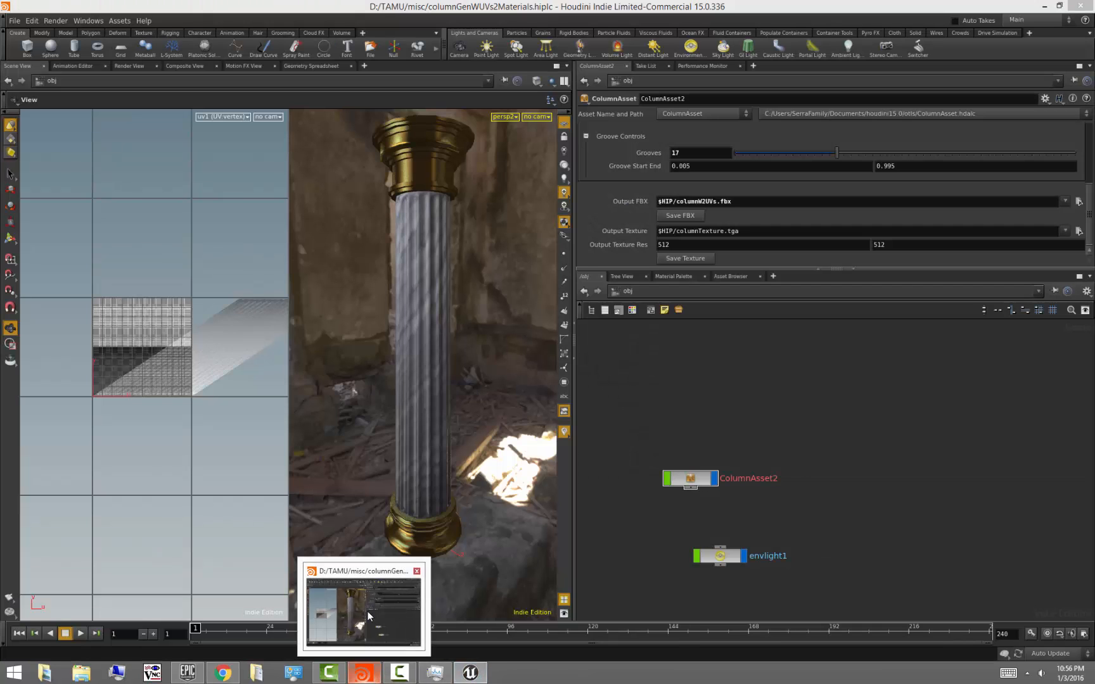
pyautogui.doubleClick(689, 479)
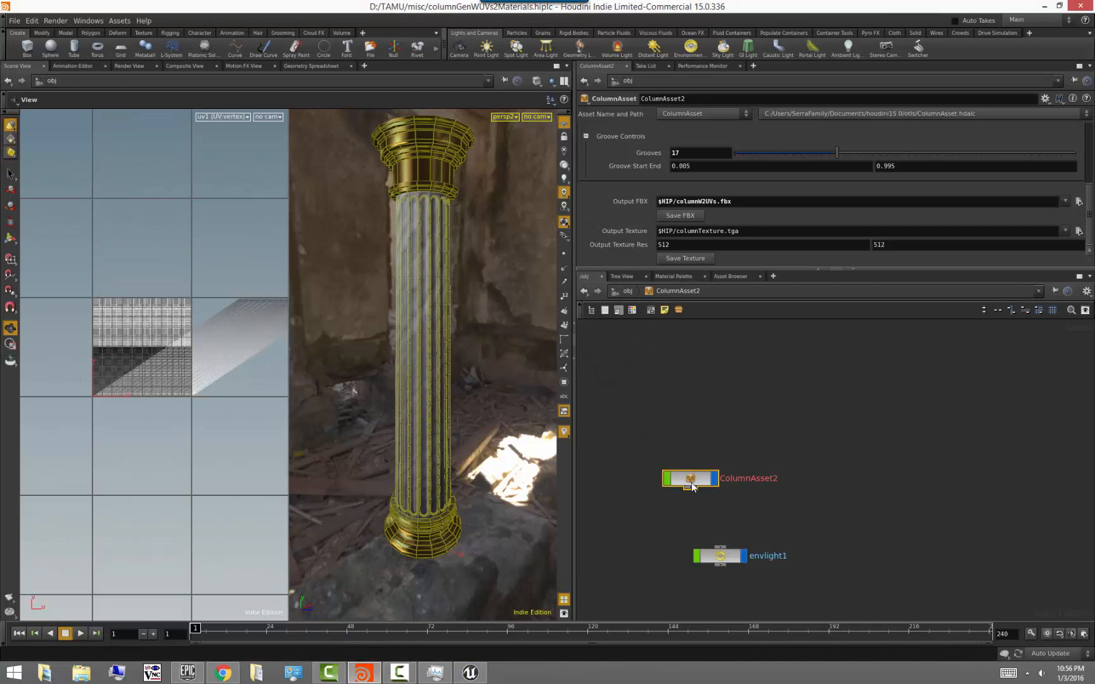
pyautogui.doubleClick(694, 484)
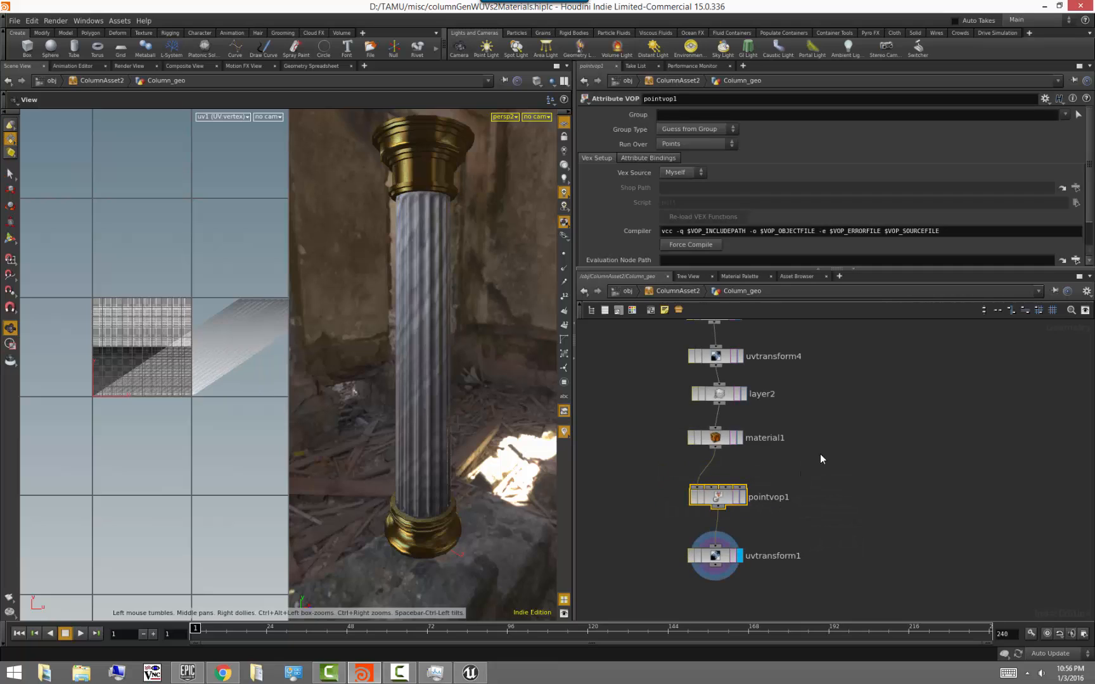
# - Inside pointvop1, make room after fit1 and insert a Multiply Constant node between fit1 and the inputs of floattovec1
pyautogui.doubleClick(713, 498)
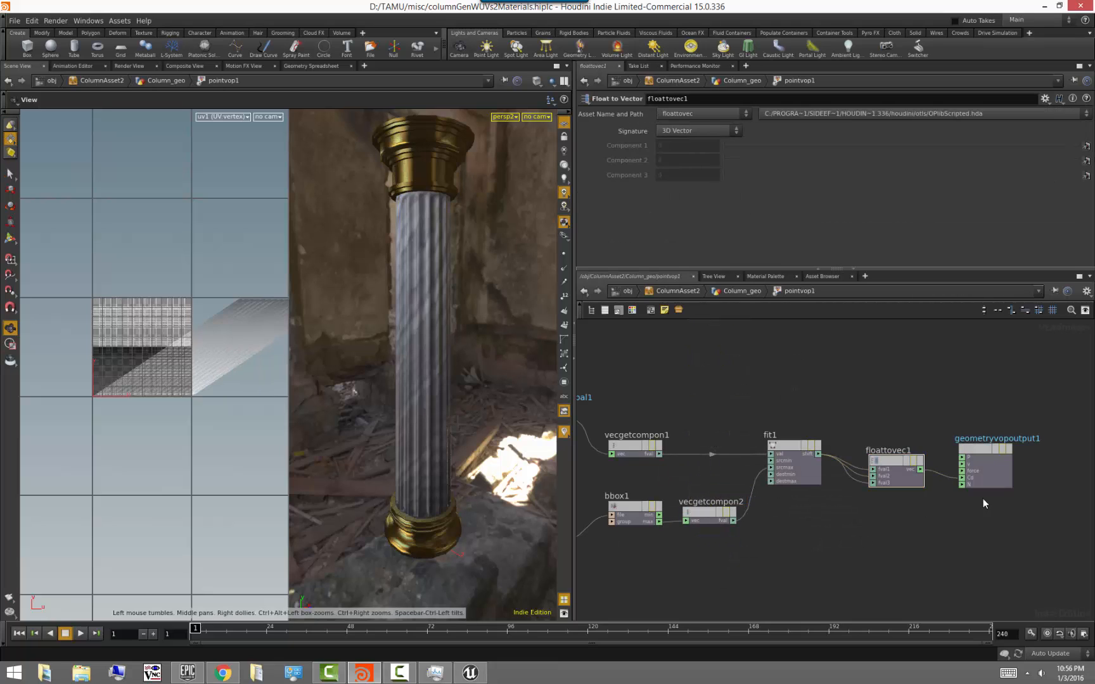
pyautogui.moveTo(983, 499); pyautogui.dragTo(852, 528, button='middle')
pyautogui.moveTo(870, 458); pyautogui.dragTo(994, 454)
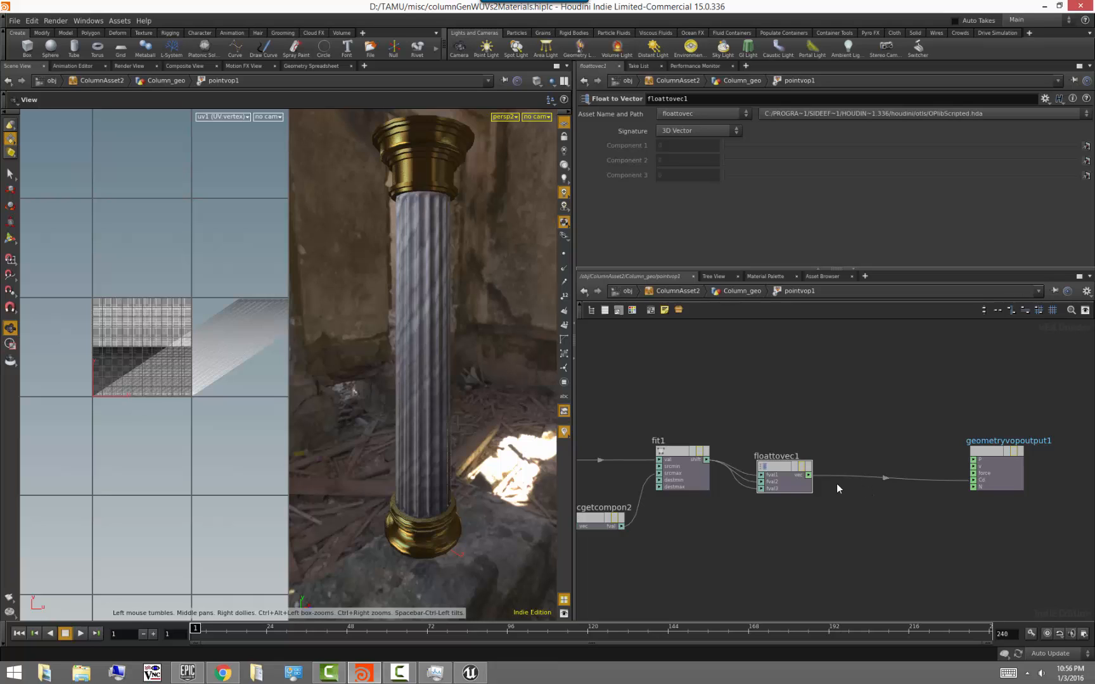
pyautogui.moveTo(776, 474); pyautogui.dragTo(835, 484)
pyautogui.press('Tab')
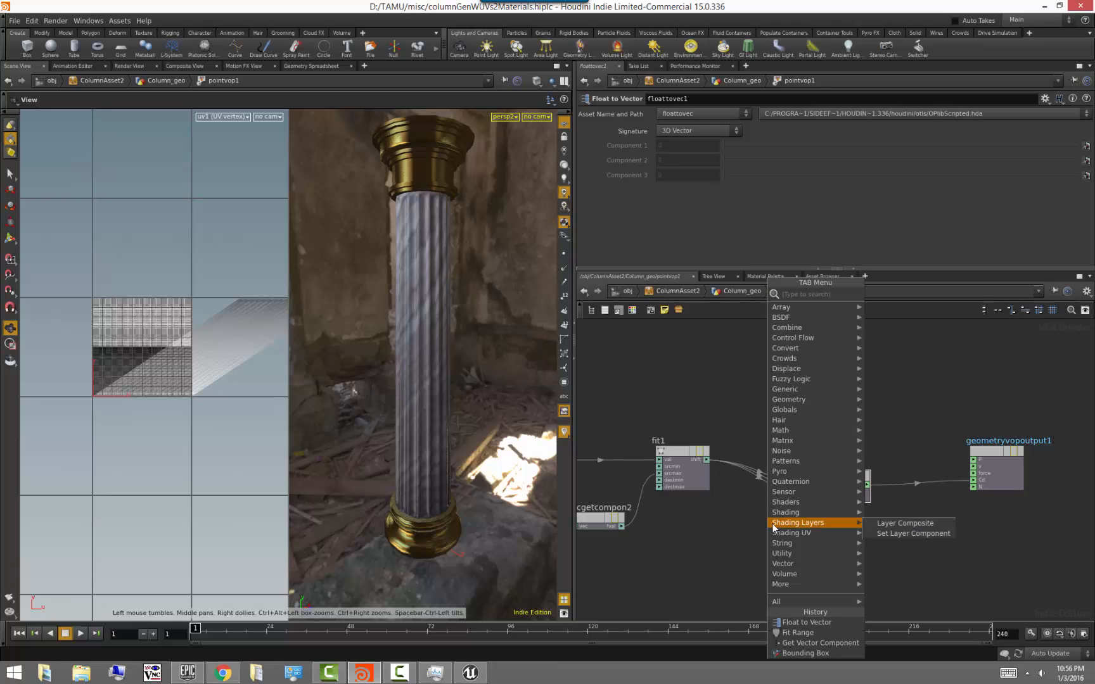
pyautogui.write('mult')
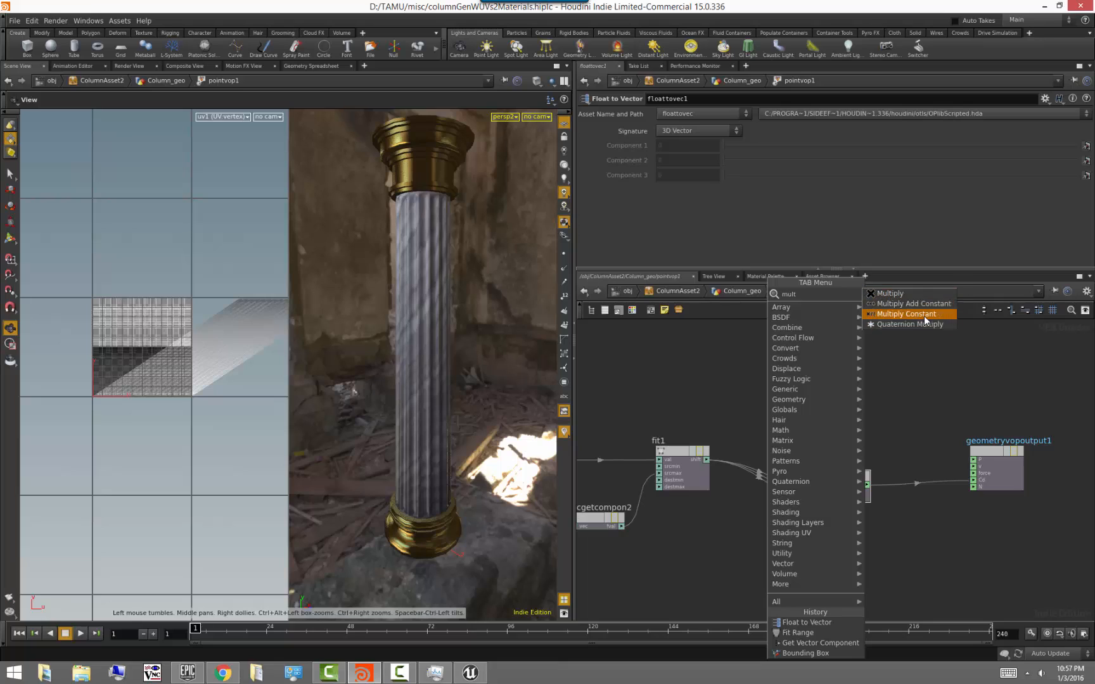
pyautogui.click(906, 314)
pyautogui.click(760, 527)
pyautogui.moveTo(707, 460); pyautogui.dragTo(818, 501)
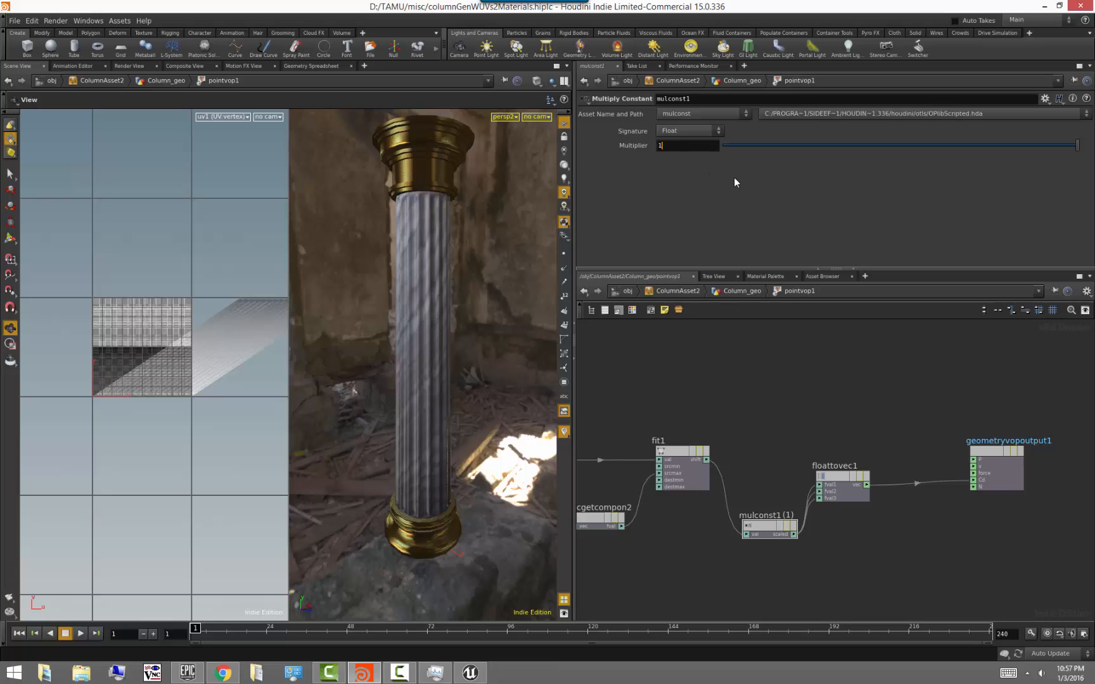
# - Try a multiplier of 2 on mulconst1 and settle on 0.5 to darken the color gradient
pyautogui.write('2')
pyautogui.press('Return')
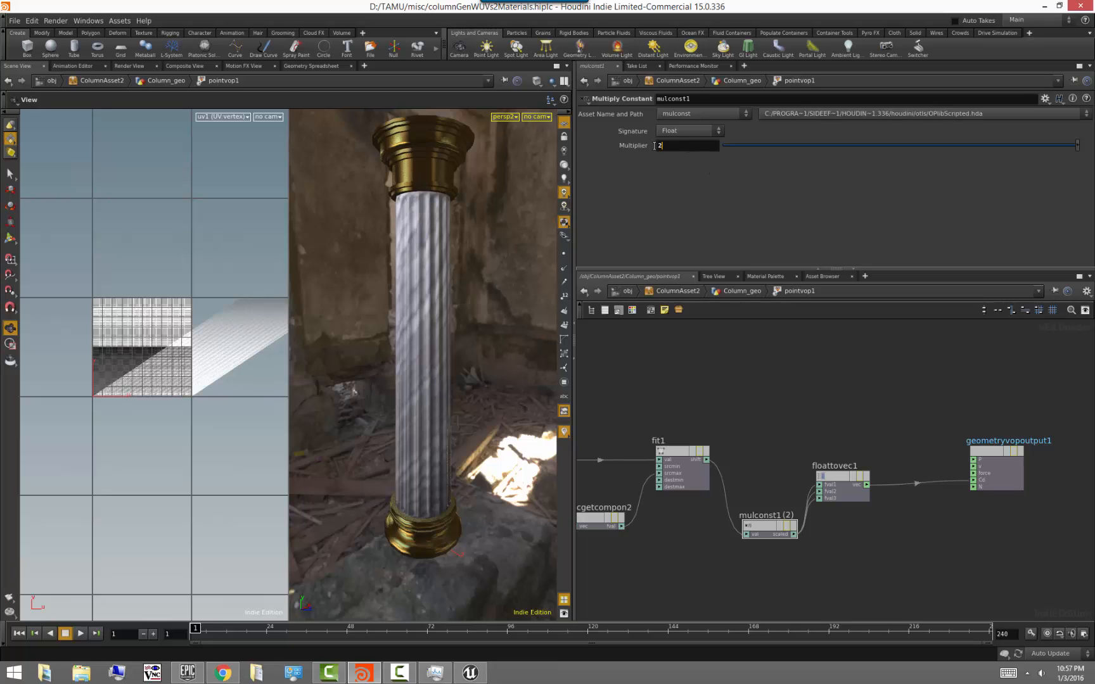
pyautogui.moveTo(654, 146); pyautogui.dragTo(582, 144)
pyautogui.write('0.5')
pyautogui.press('Return')
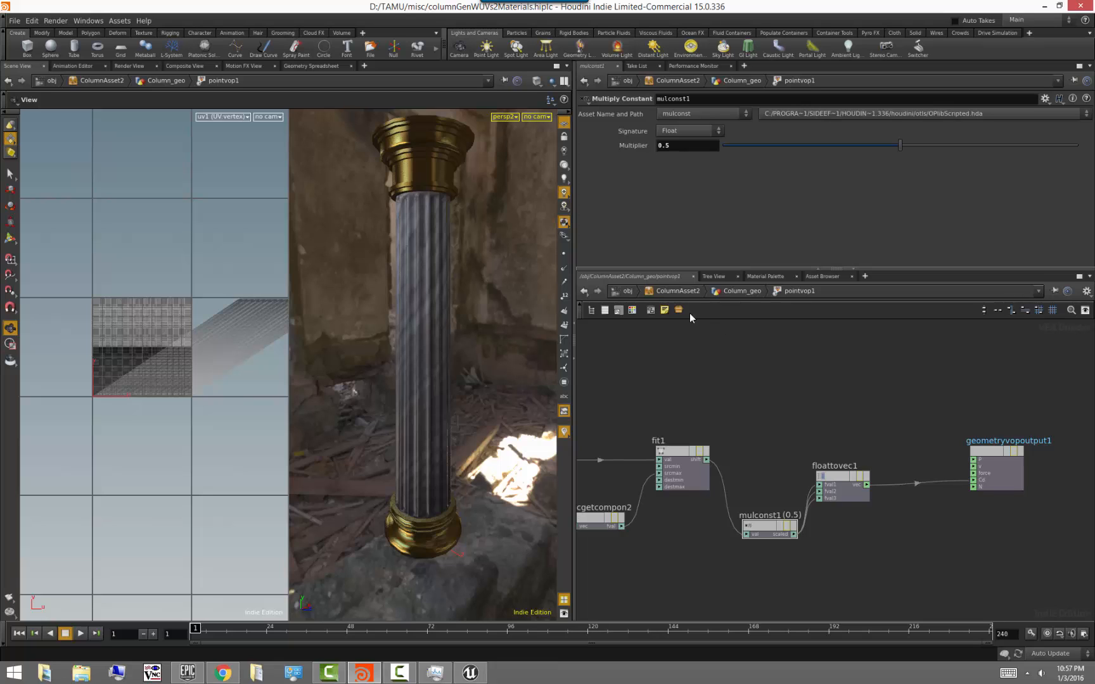
# - Re-export columnW2UVs.fbx from ColumnAsset2, and switch to Unreal Engine to reimport the columnW2UVs mesh and check its shading
pyautogui.click(625, 291)
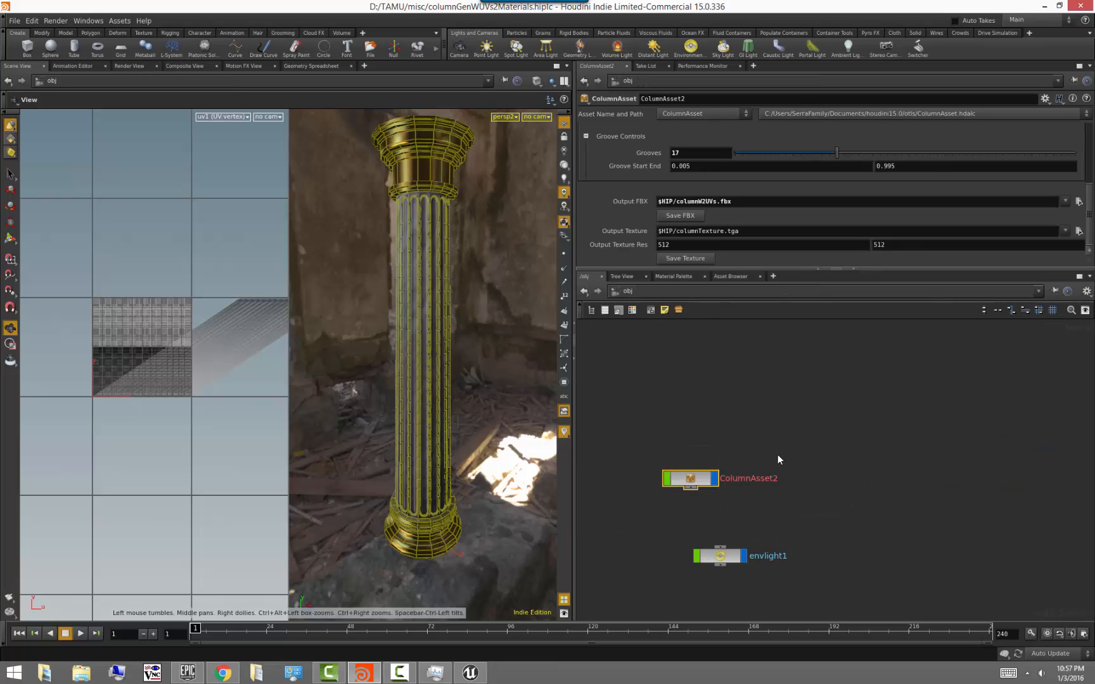
pyautogui.click(684, 219)
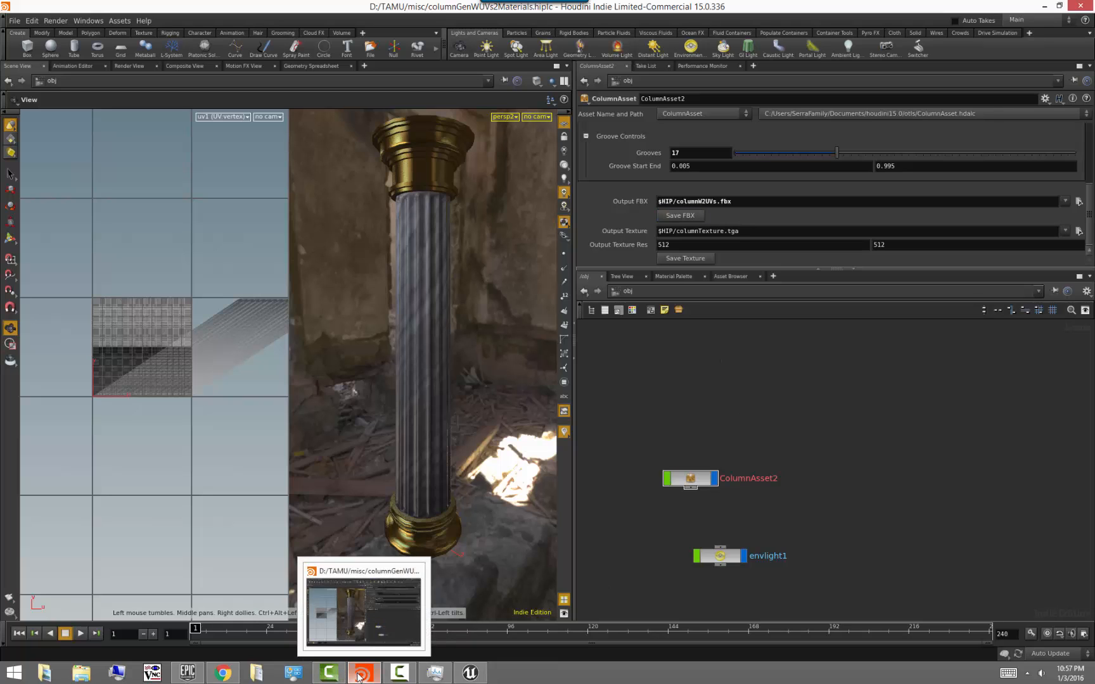
pyautogui.click(466, 621)
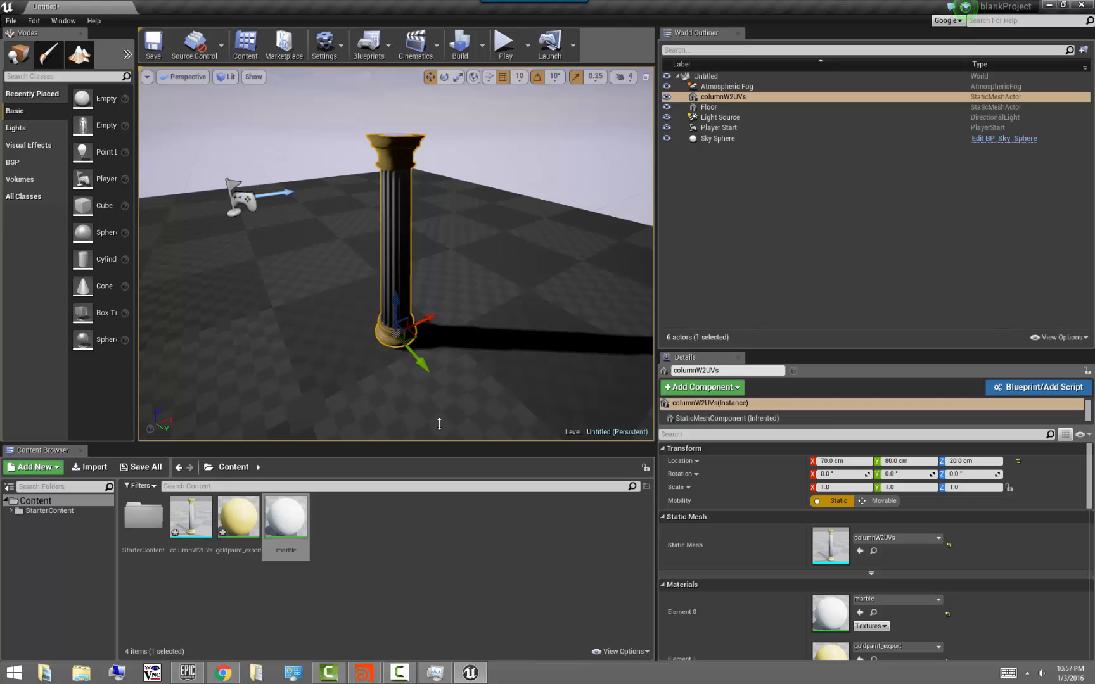
pyautogui.keyDown('alt'); pyautogui.moveTo(446, 393); pyautogui.dragTo(482, 380); pyautogui.keyUp('alt')
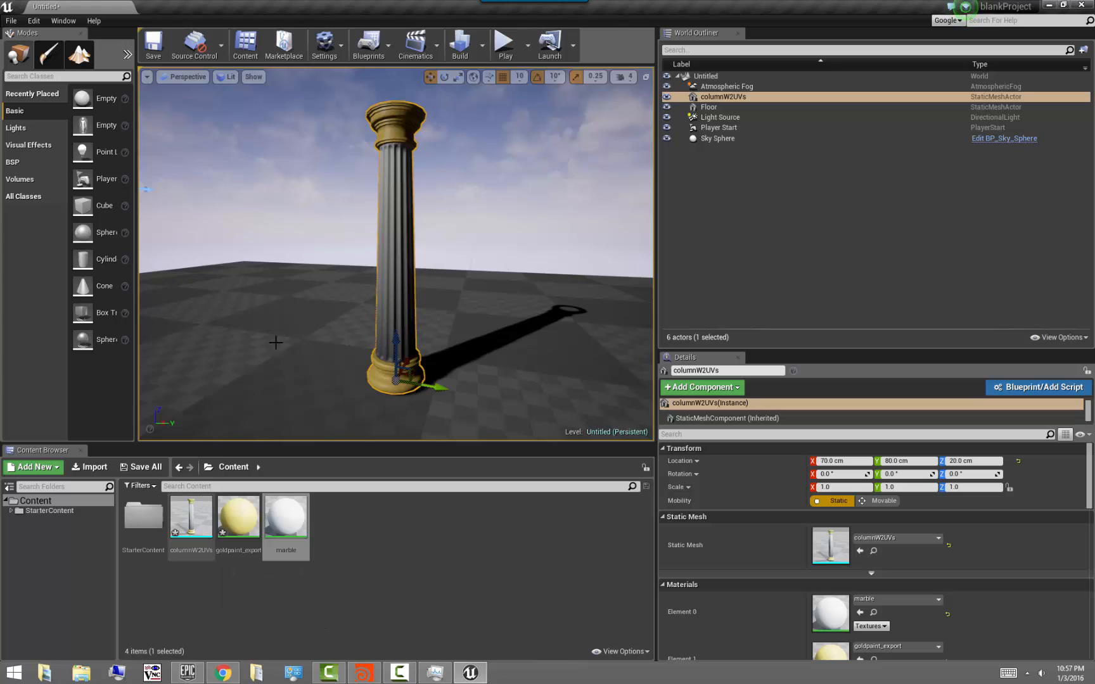
pyautogui.rightClick(193, 504)
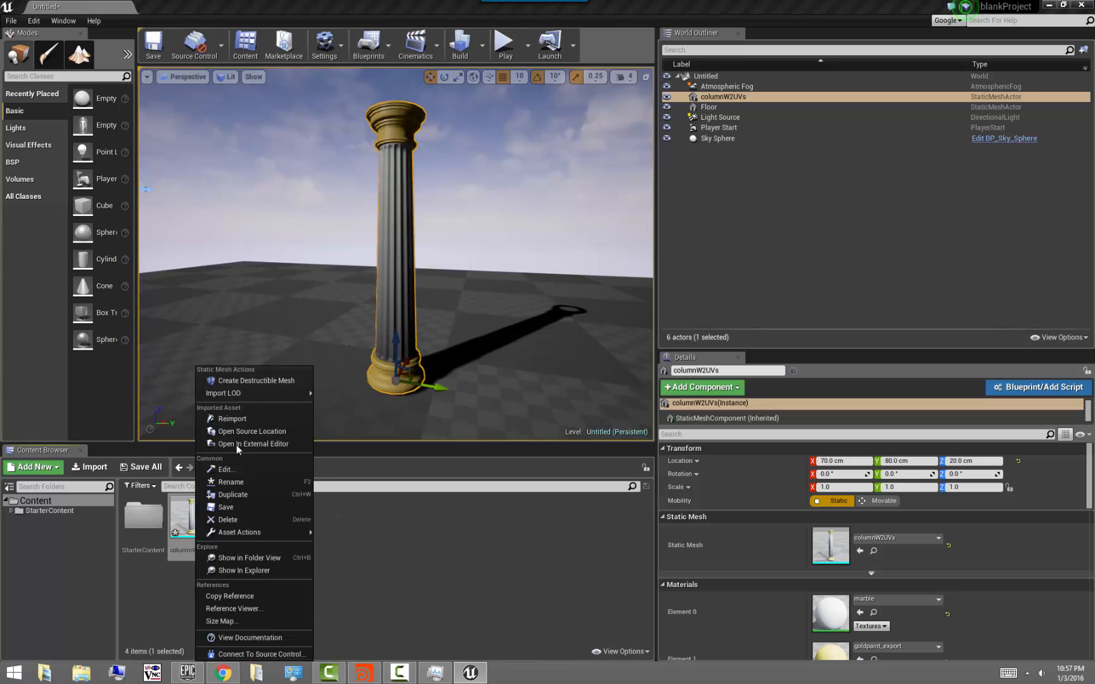
pyautogui.click(244, 419)
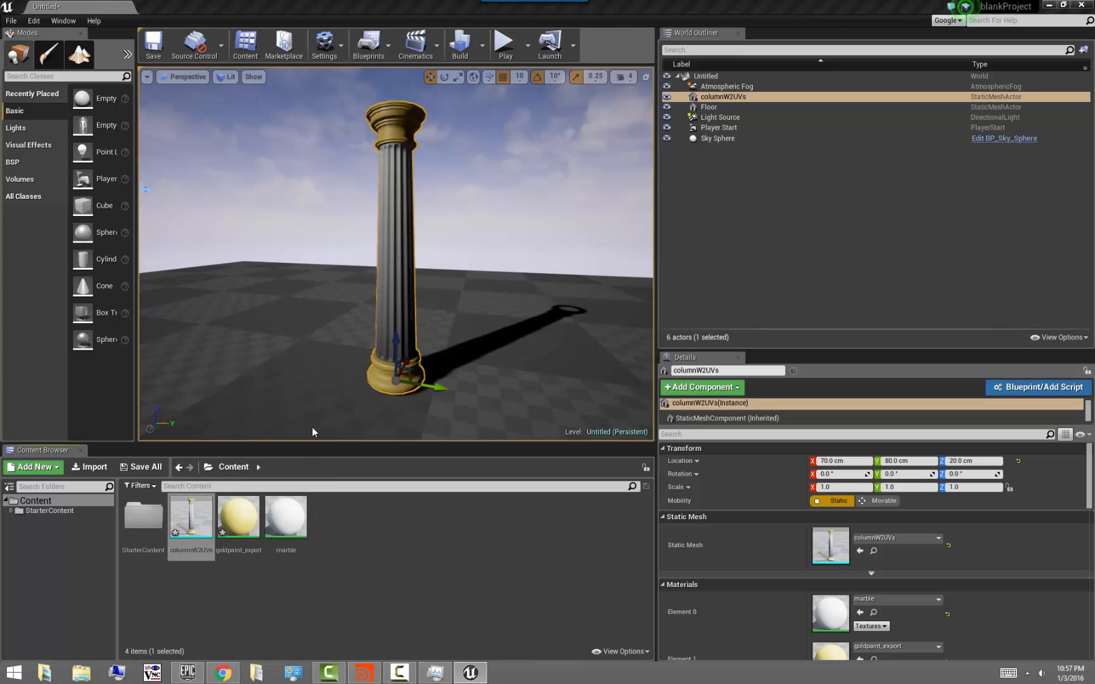
pyautogui.moveTo(302, 247)
pyautogui.keyDown('alt'); pyautogui.mouseDown()
pyautogui.moveTo(282, 243)
pyautogui.moveTo(303, 236)
pyautogui.mouseUp(); pyautogui.keyUp('alt')
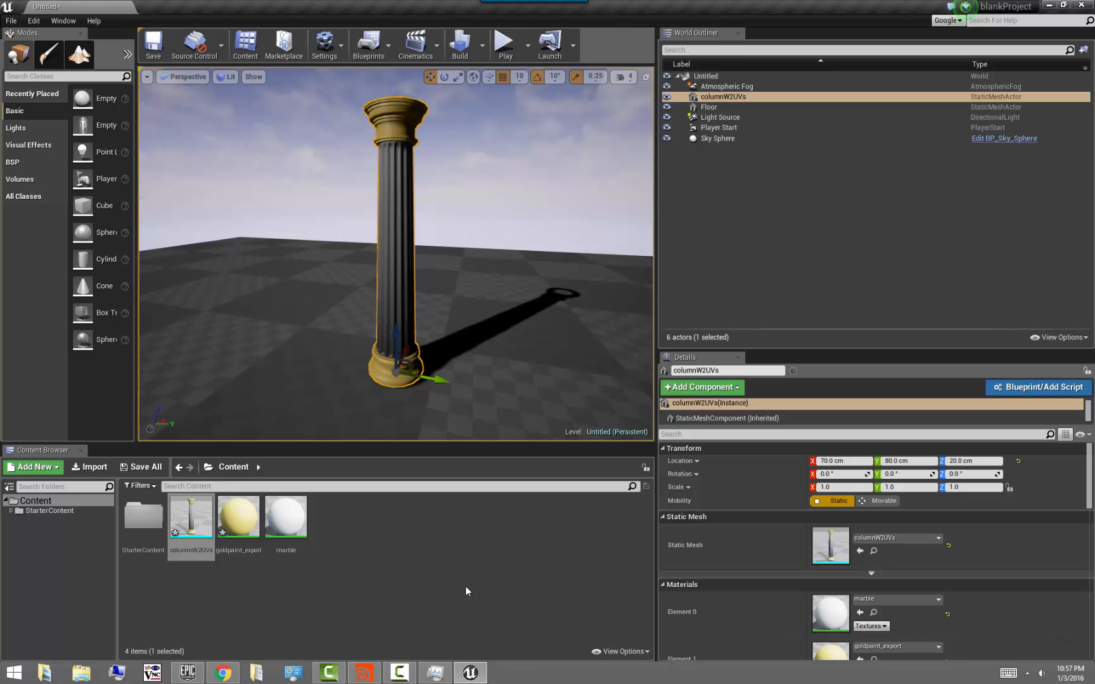
# - Switch to Houdini, open Column_geo and display column_generator_tutorial1, layer1 and uvunwrap1 in turn to review the UVs
pyautogui.click(362, 676)
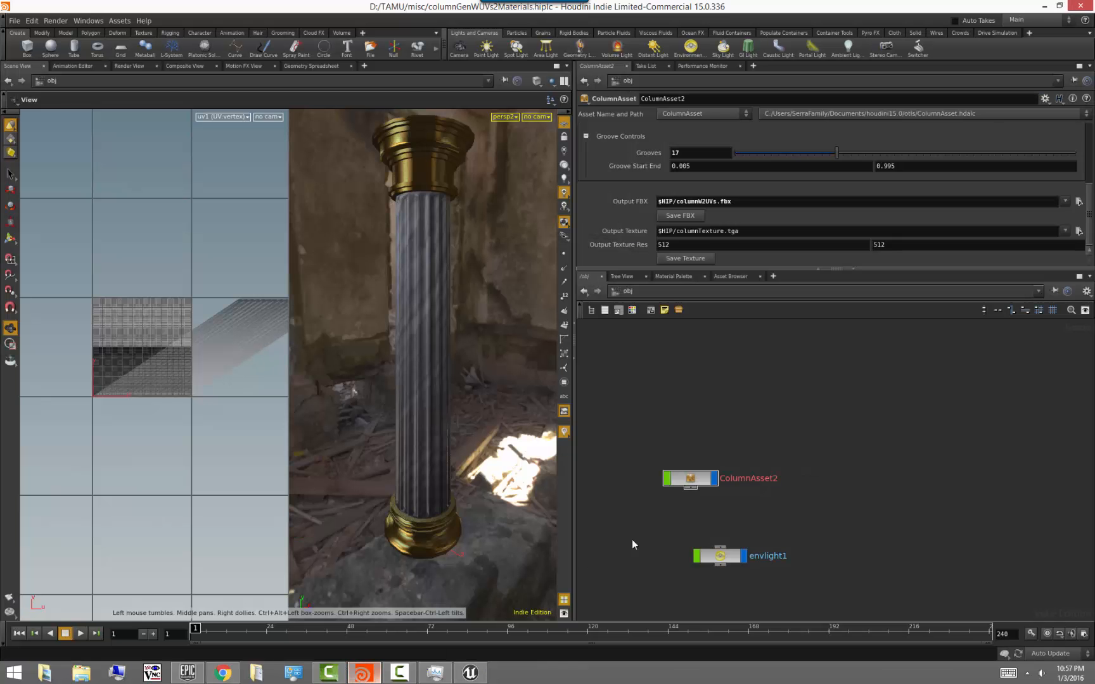
pyautogui.doubleClick(701, 480)
pyautogui.doubleClick(701, 481)
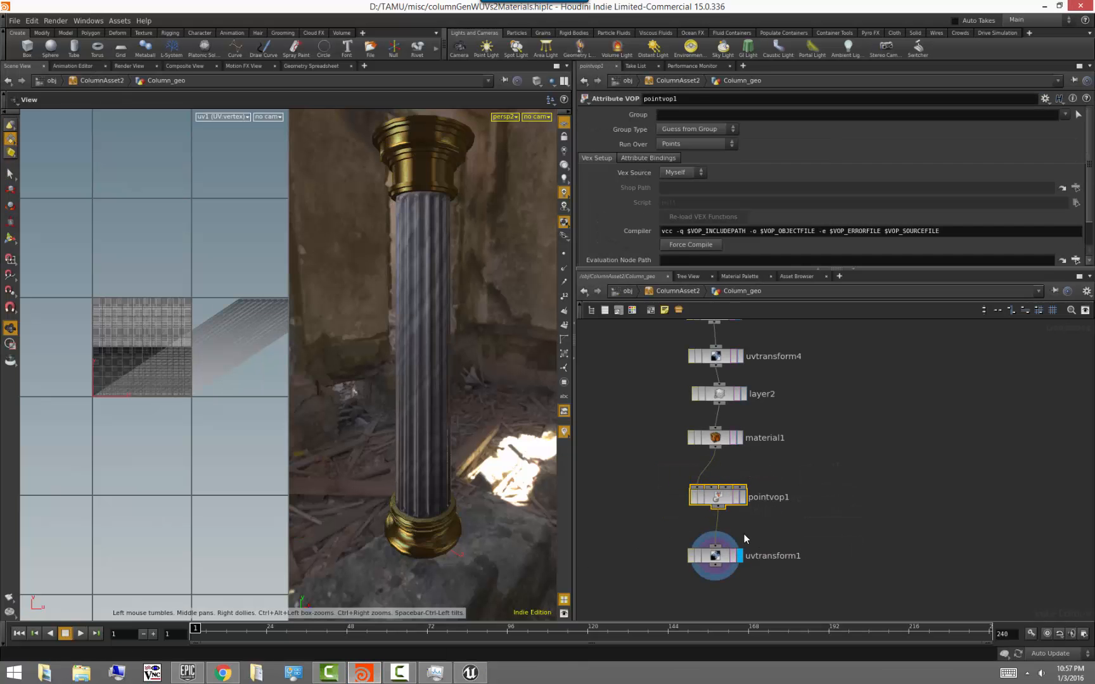
pyautogui.moveTo(794, 391); pyautogui.dragTo(773, 596, button='middle')
pyautogui.moveTo(744, 427); pyautogui.dragTo(778, 493, button='middle')
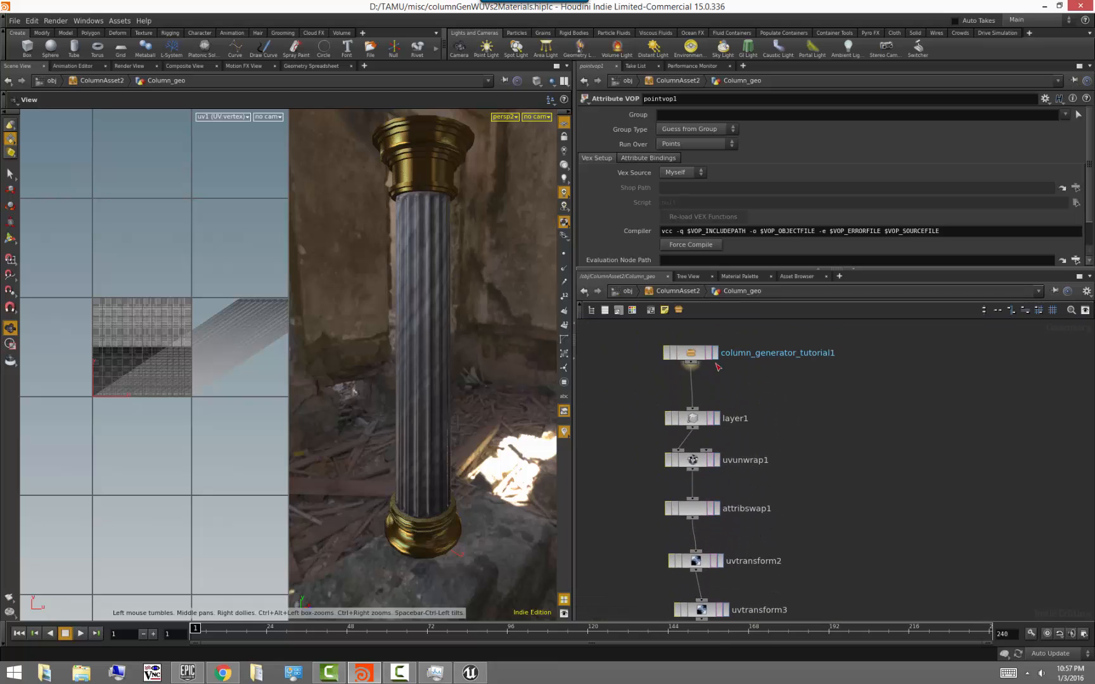
pyautogui.click(717, 354)
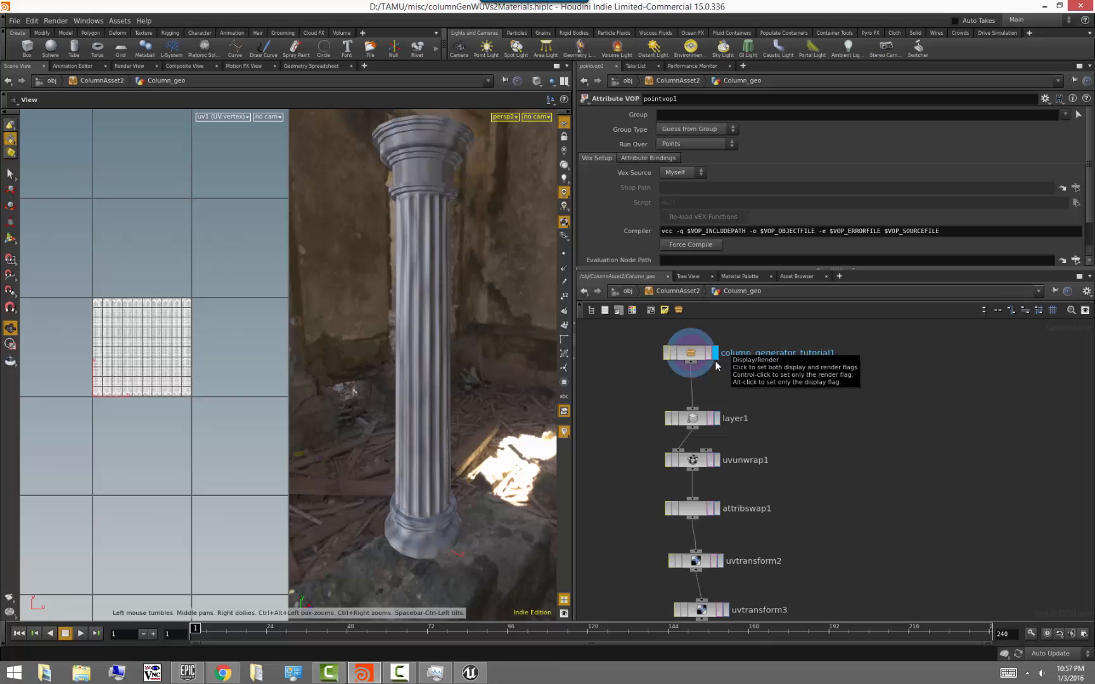
pyautogui.click(717, 418)
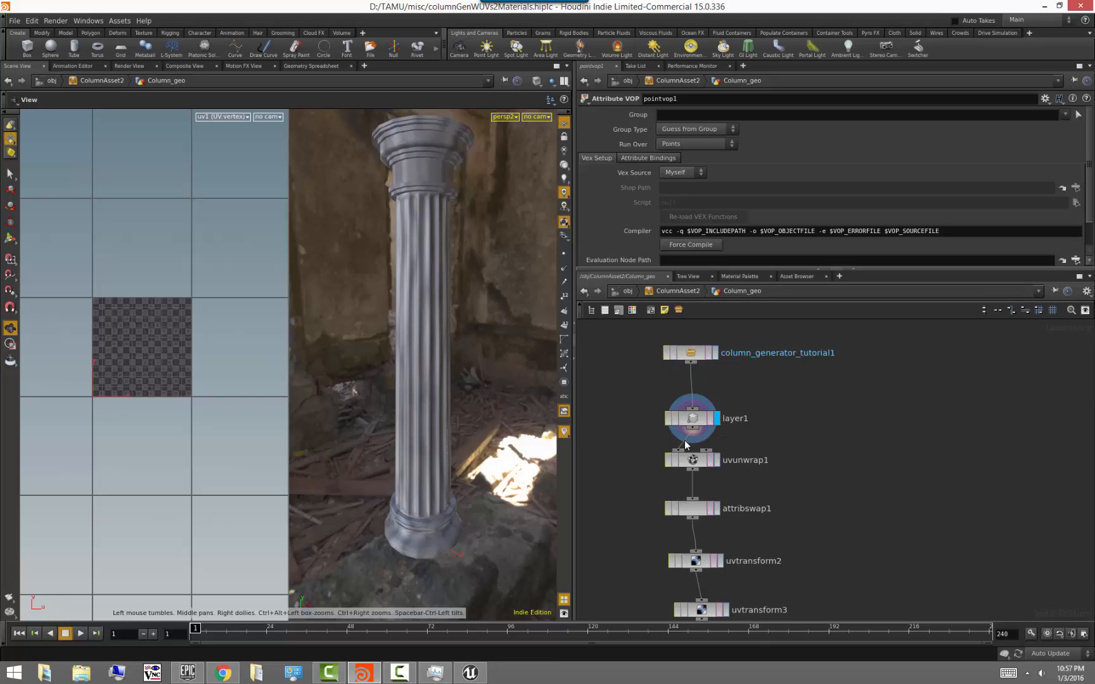
pyautogui.click(717, 465)
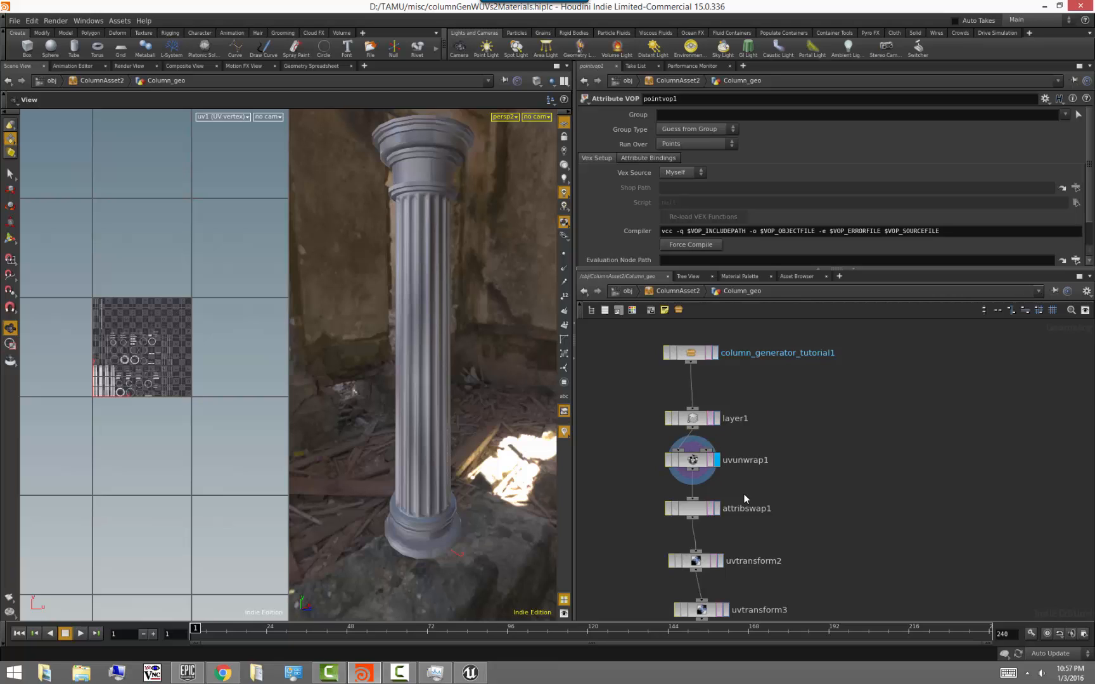
# - Display attribswap1 and review its Method options, class, source and destination attributes
pyautogui.moveTo(744, 494); pyautogui.dragTo(711, 397, button='middle')
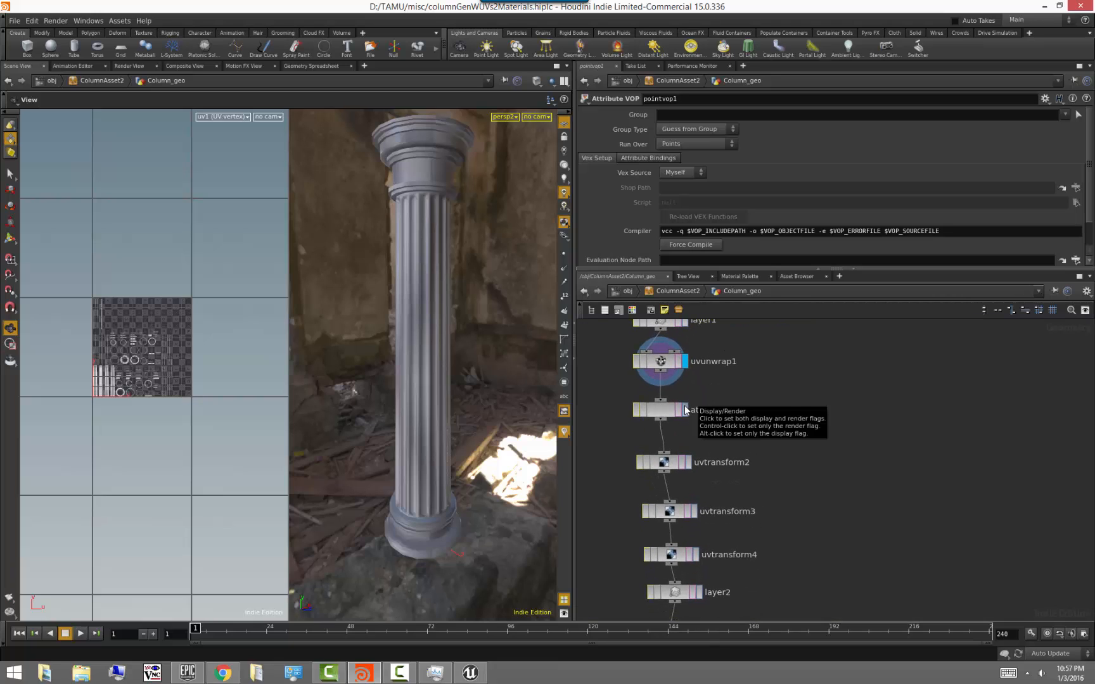
pyautogui.click(686, 410)
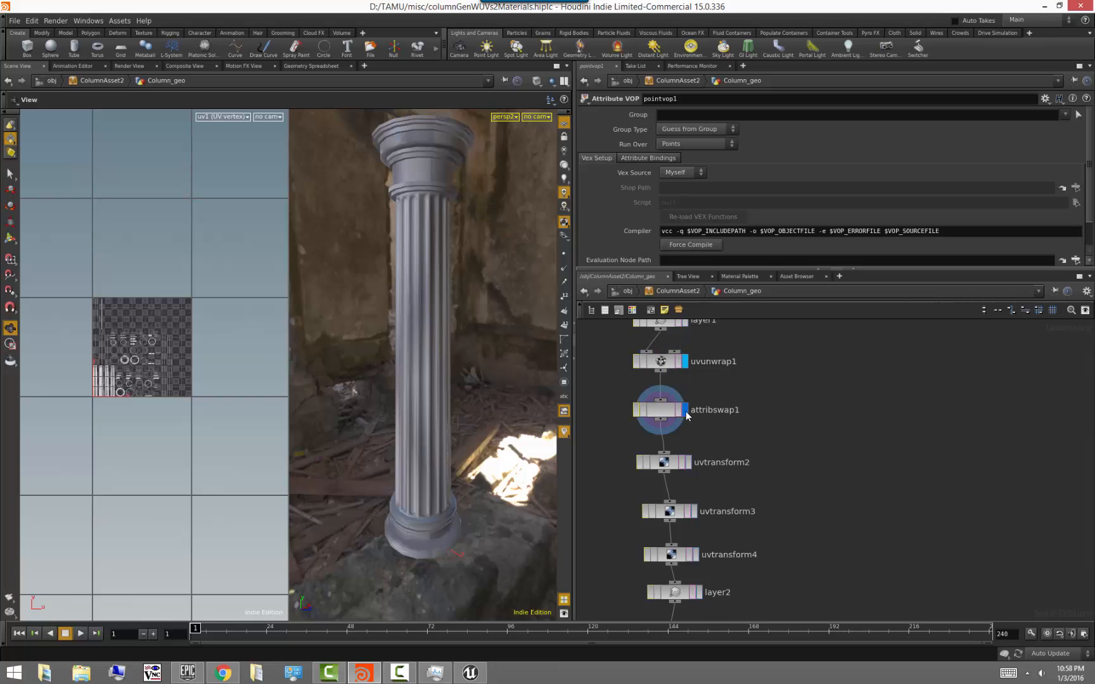
pyautogui.click(663, 412)
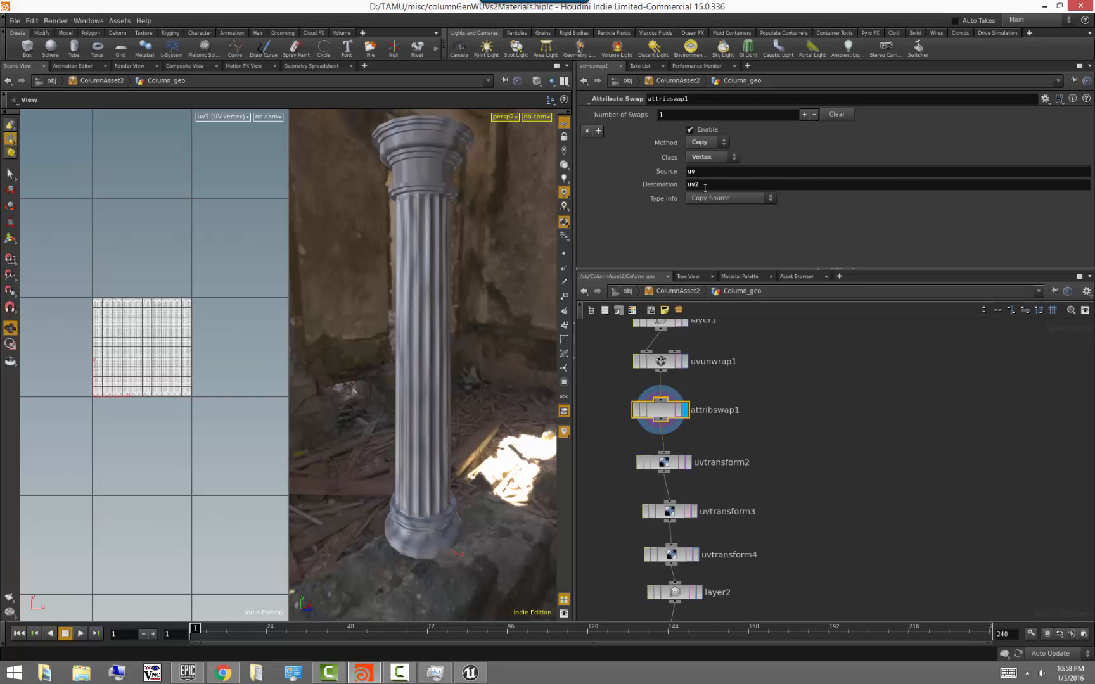
pyautogui.click(718, 146)
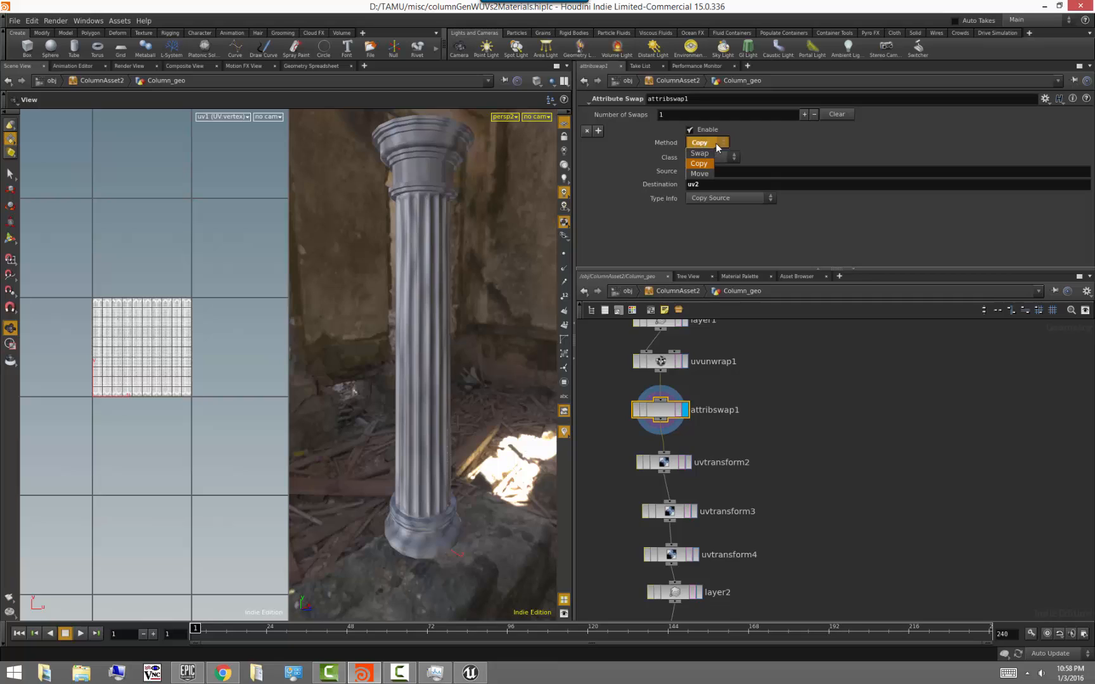
pyautogui.click(762, 133)
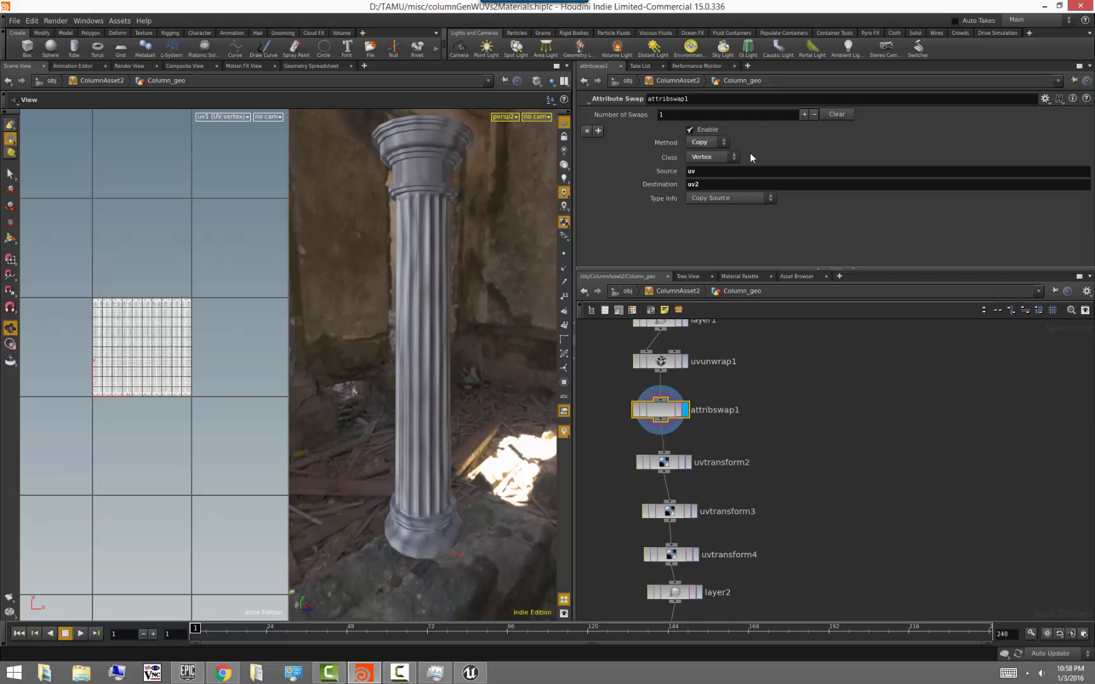
pyautogui.click(758, 436)
# - Display uvtransform2, uvtransform3 and uvtransform4 in turn to compare how each one changes the UV layout
pyautogui.moveTo(729, 494); pyautogui.dragTo(730, 446, button='middle')
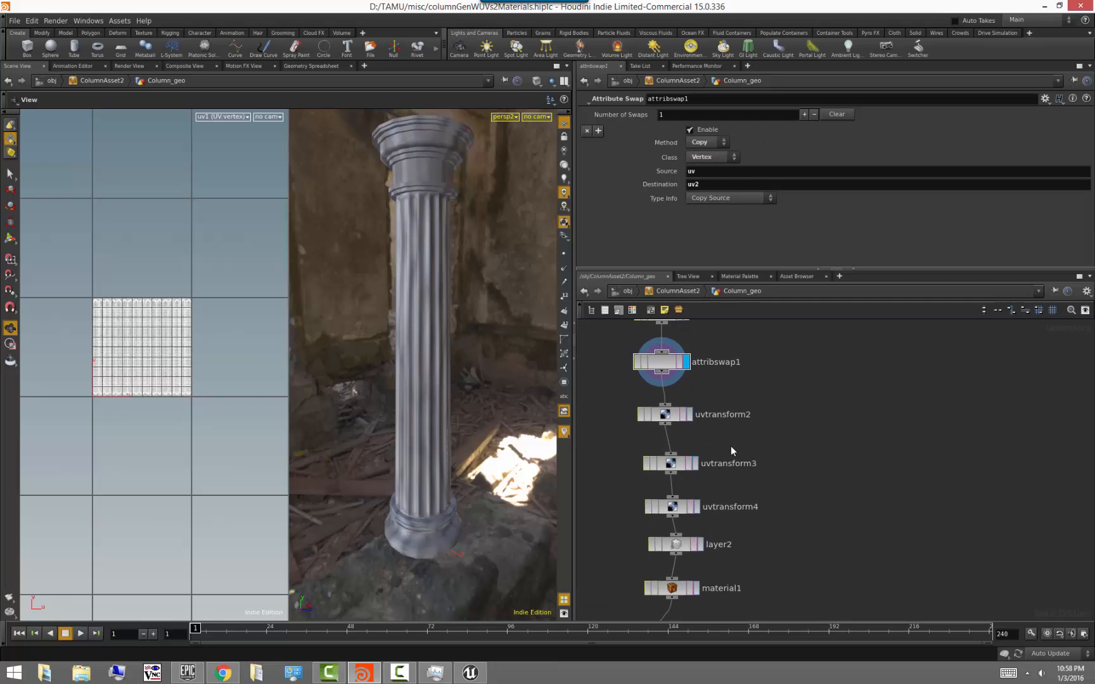
pyautogui.click(691, 416)
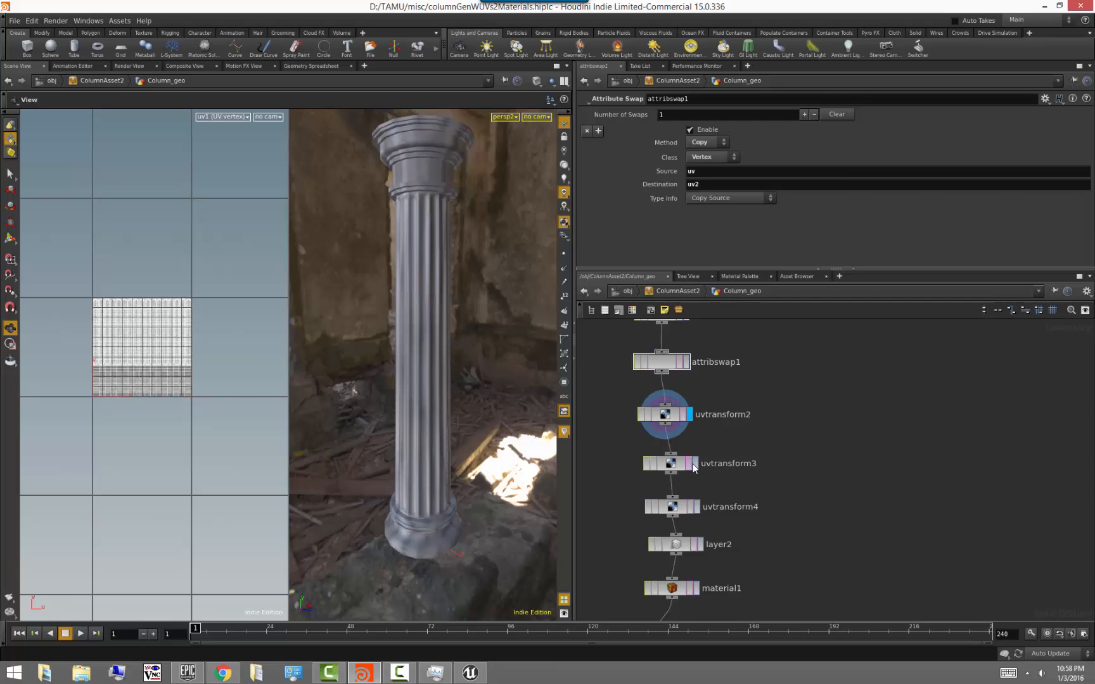
pyautogui.click(695, 465)
pyautogui.click(697, 507)
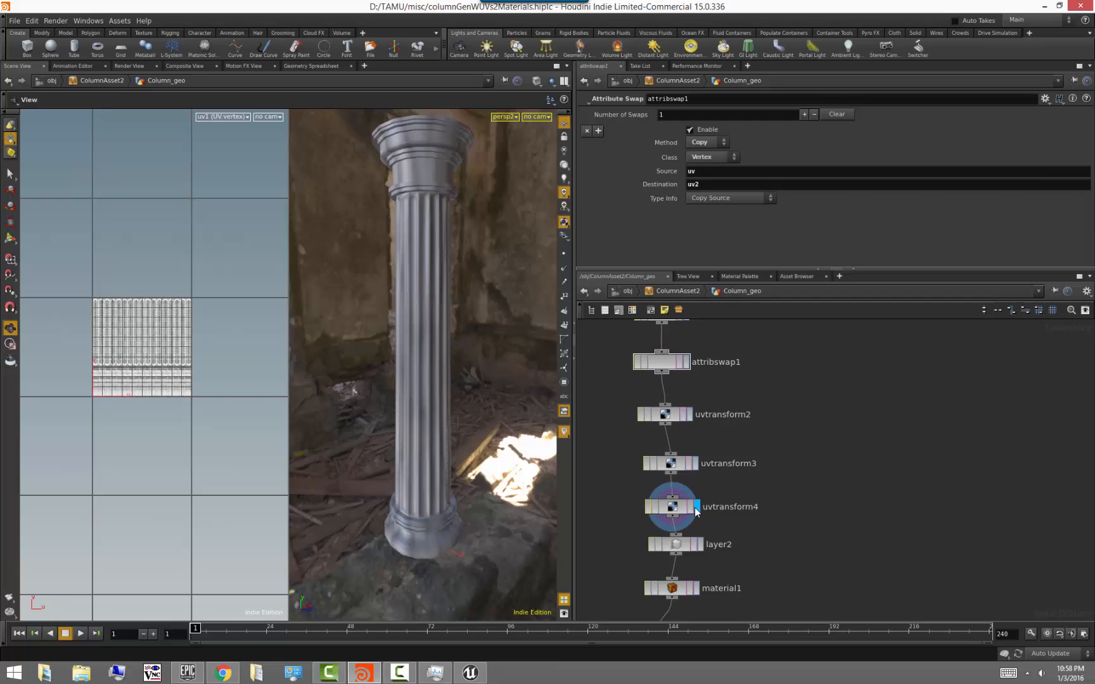
# - Display layer2 and review its Current Layer setting
pyautogui.moveTo(691, 551); pyautogui.dragTo(673, 464, button='middle')
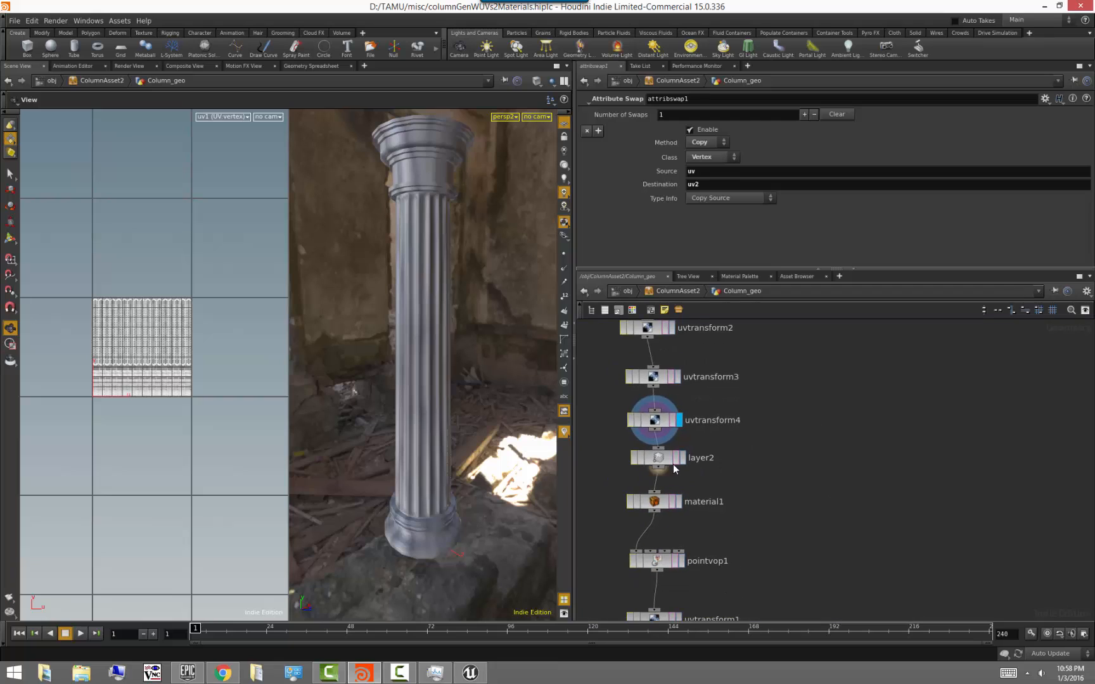
pyautogui.click(683, 462)
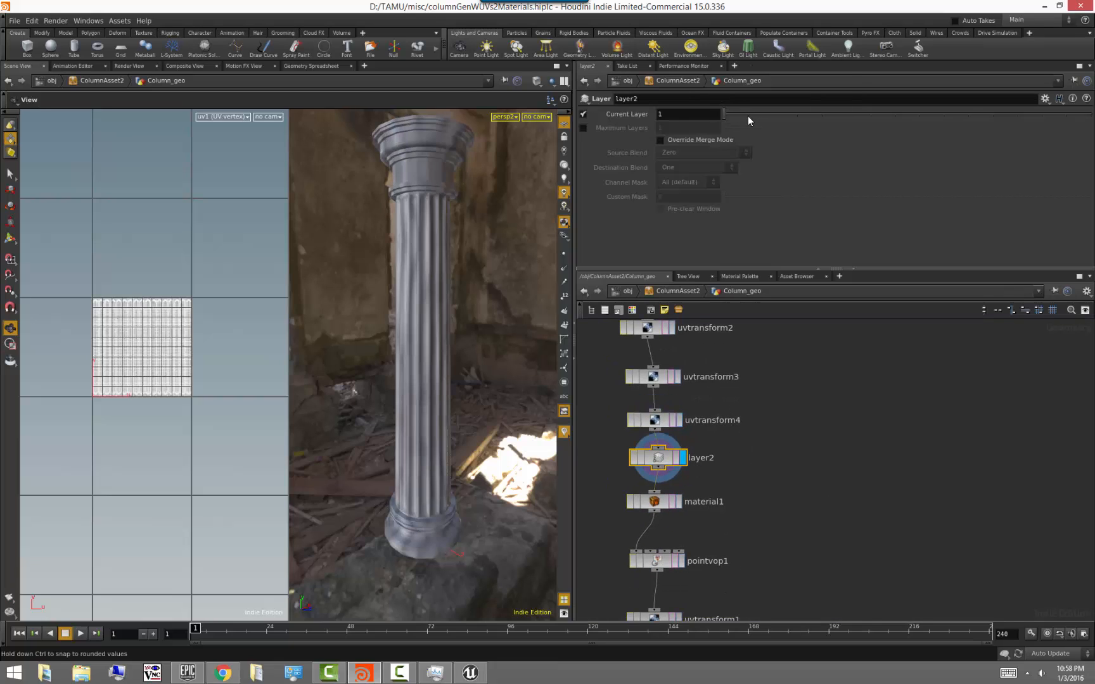
pyautogui.moveTo(761, 542); pyautogui.dragTo(768, 498, button='middle')
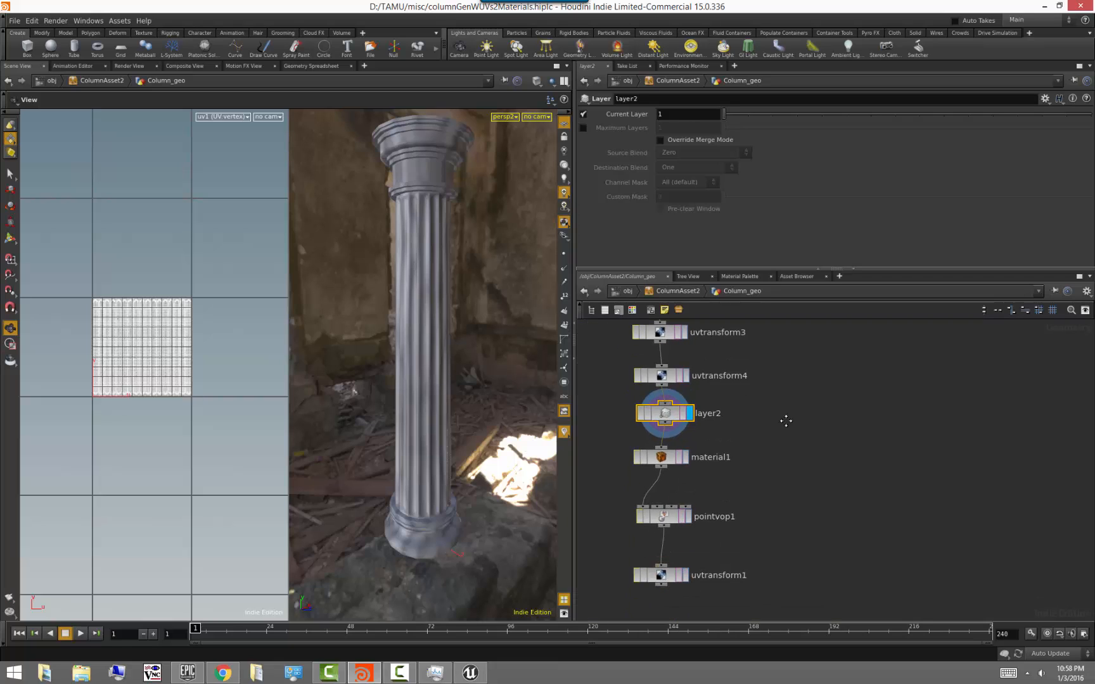
pyautogui.moveTo(786, 420); pyautogui.dragTo(782, 472, button='middle')
pyautogui.moveTo(751, 114); pyautogui.dragTo(728, 122)
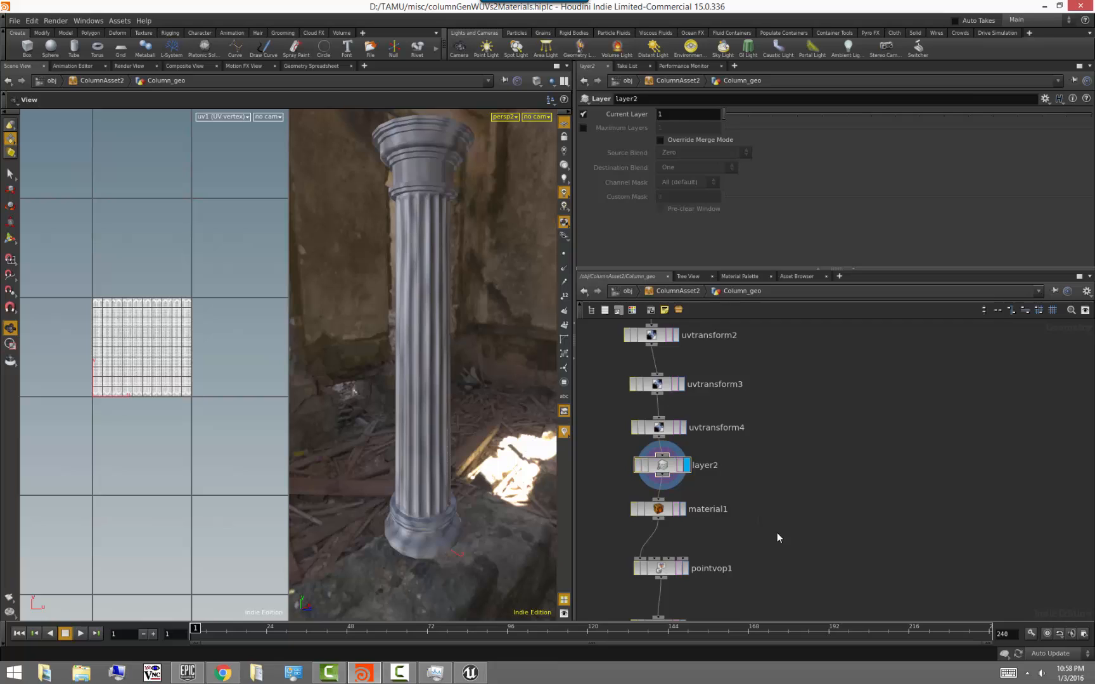
# - Display material1 and pointvop1 in turn, and inspect the vertex color shading on the column from another angle
pyautogui.moveTo(777, 533); pyautogui.dragTo(753, 447, button='middle')
pyautogui.click(685, 411)
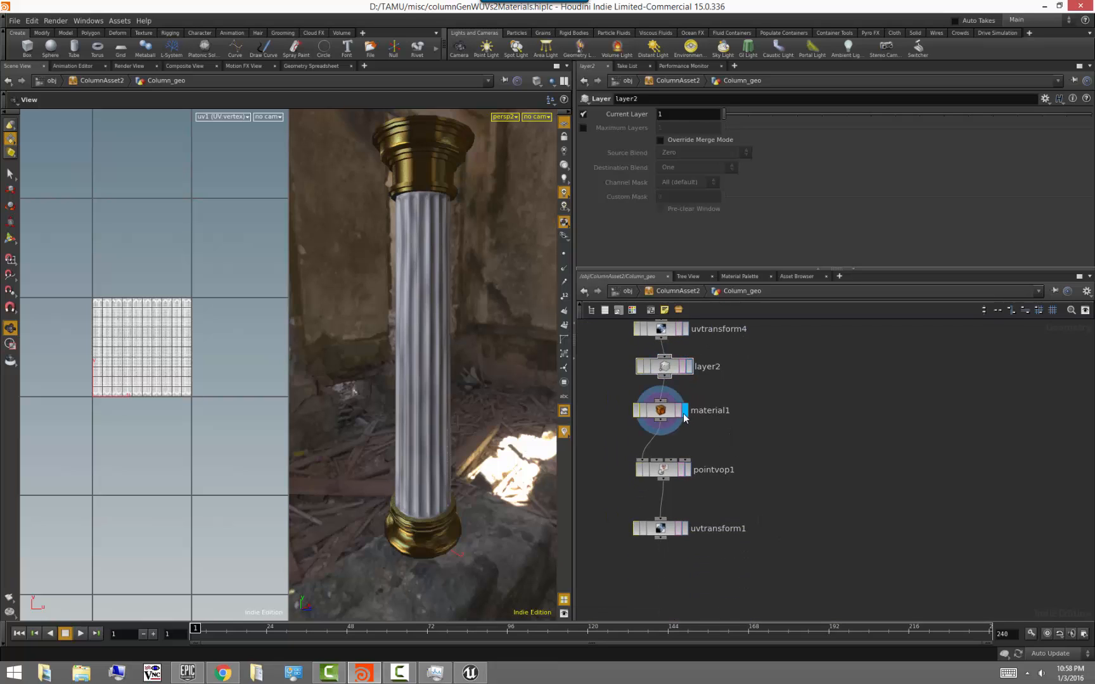
pyautogui.click(689, 472)
pyautogui.click(672, 472)
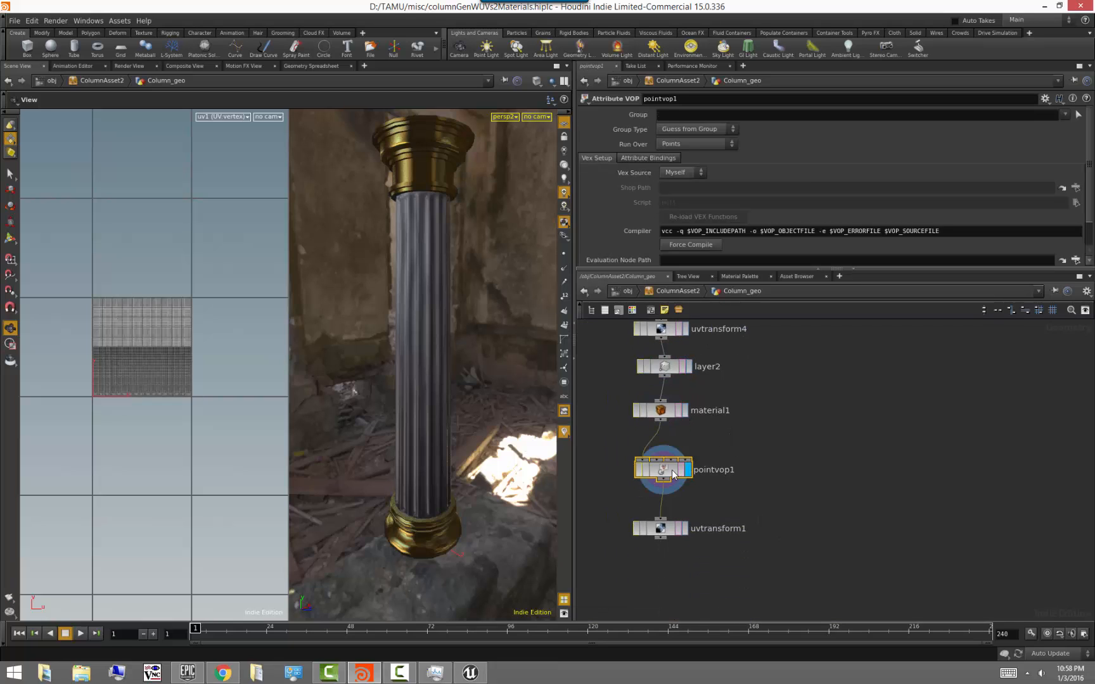
pyautogui.keyDown('alt'); pyautogui.moveTo(463, 465); pyautogui.dragTo(424, 466); pyautogui.keyUp('alt')
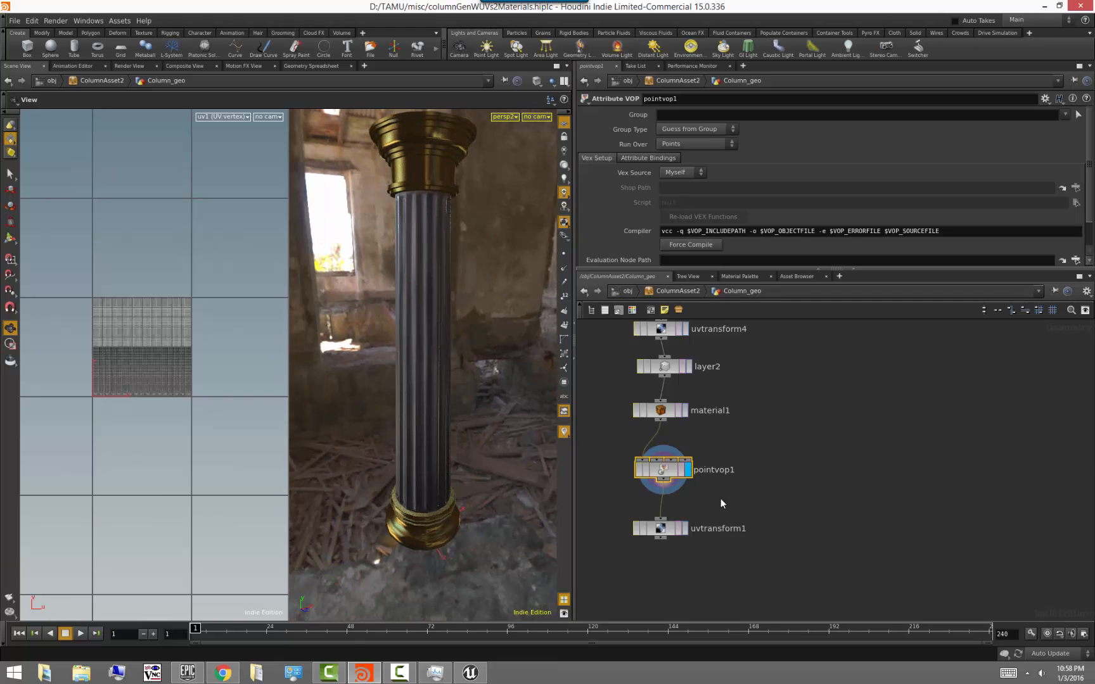
# - Enter the pointvop1 network, review the fit1 range and mulconst1 multiplier in its node chain, and return to Column_geo
pyautogui.doubleClick(661, 470)
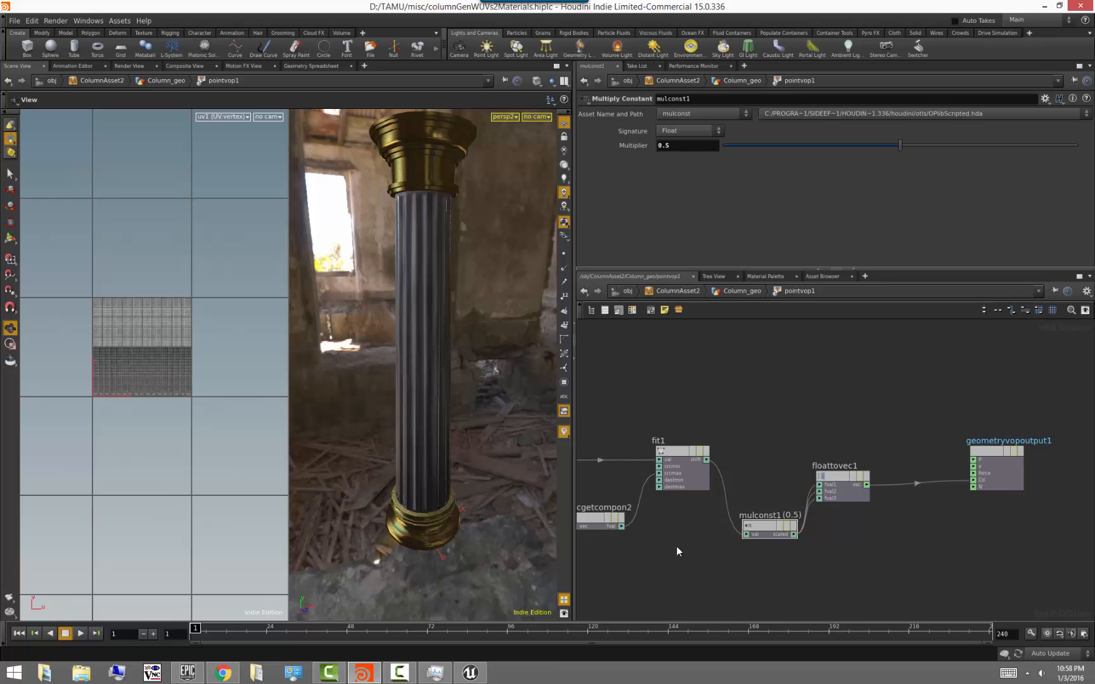
pyautogui.moveTo(676, 547); pyautogui.dragTo(942, 510, button='middle')
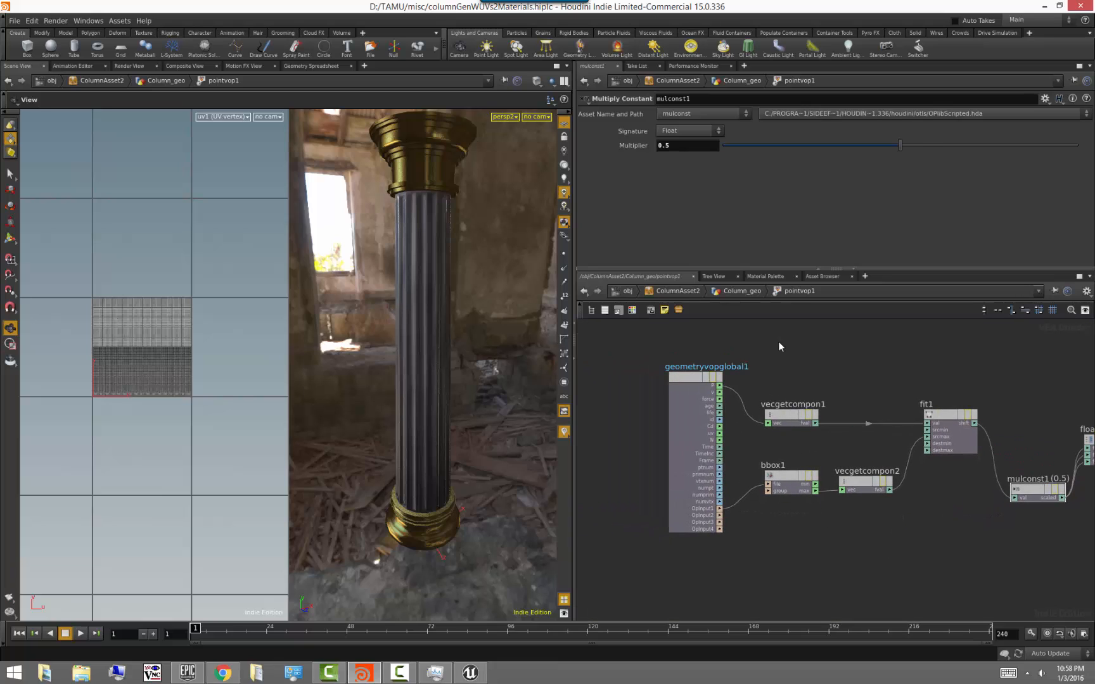
pyautogui.moveTo(850, 374); pyautogui.dragTo(739, 373, button='middle')
pyautogui.scroll(-2, 739, 373)
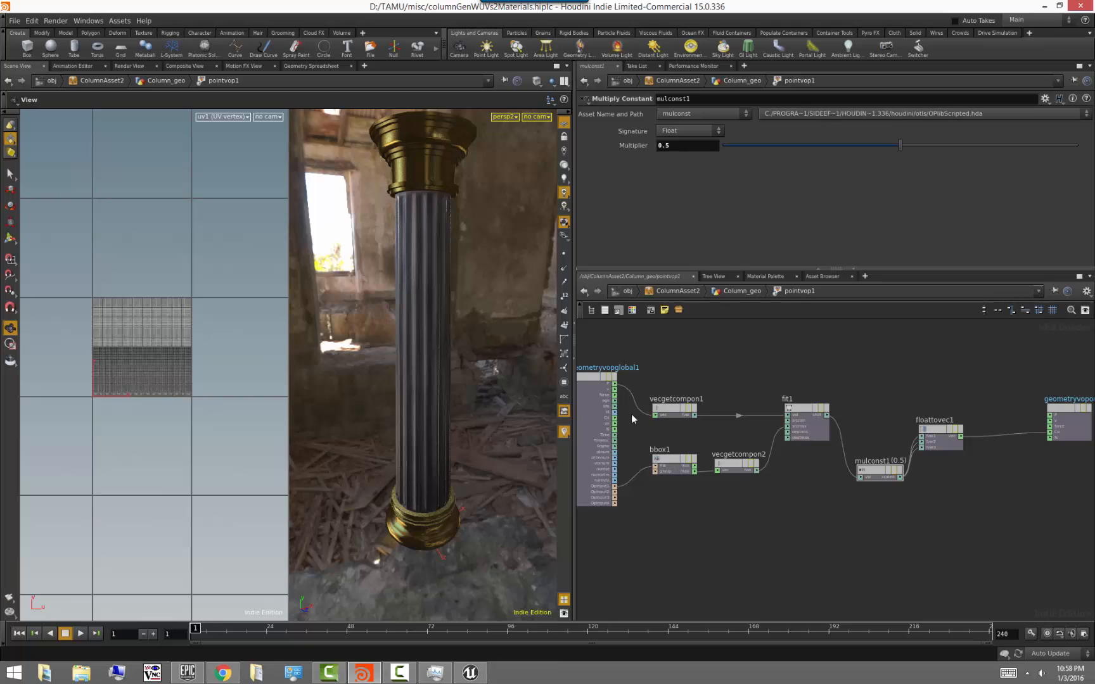
pyautogui.click(791, 417)
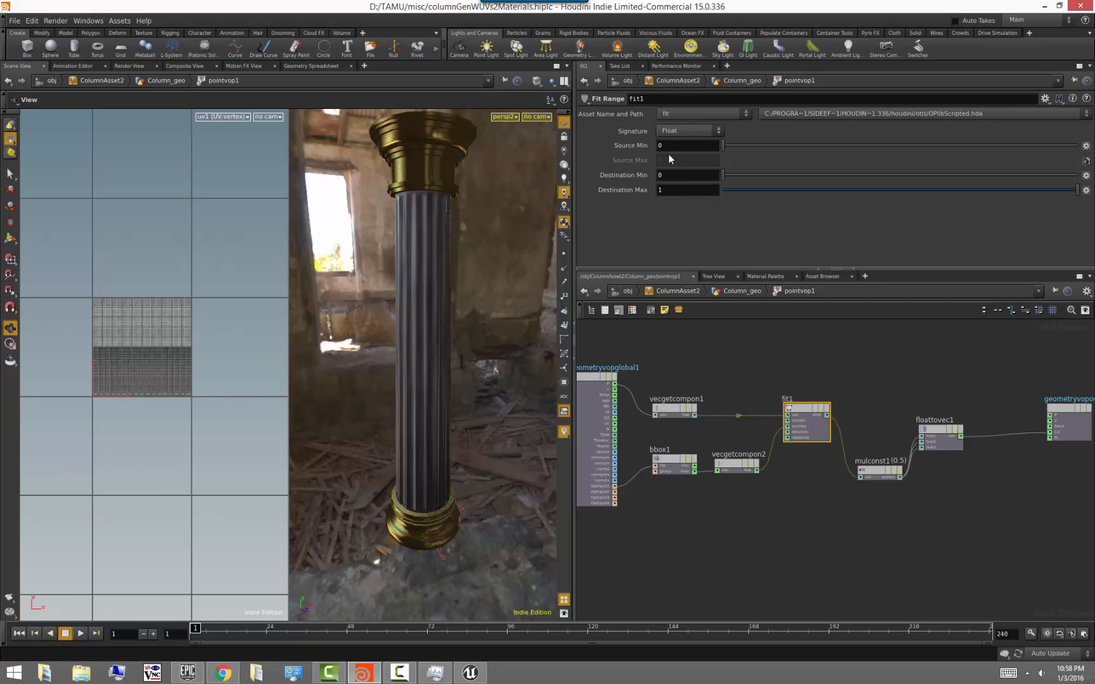
pyautogui.click(862, 375)
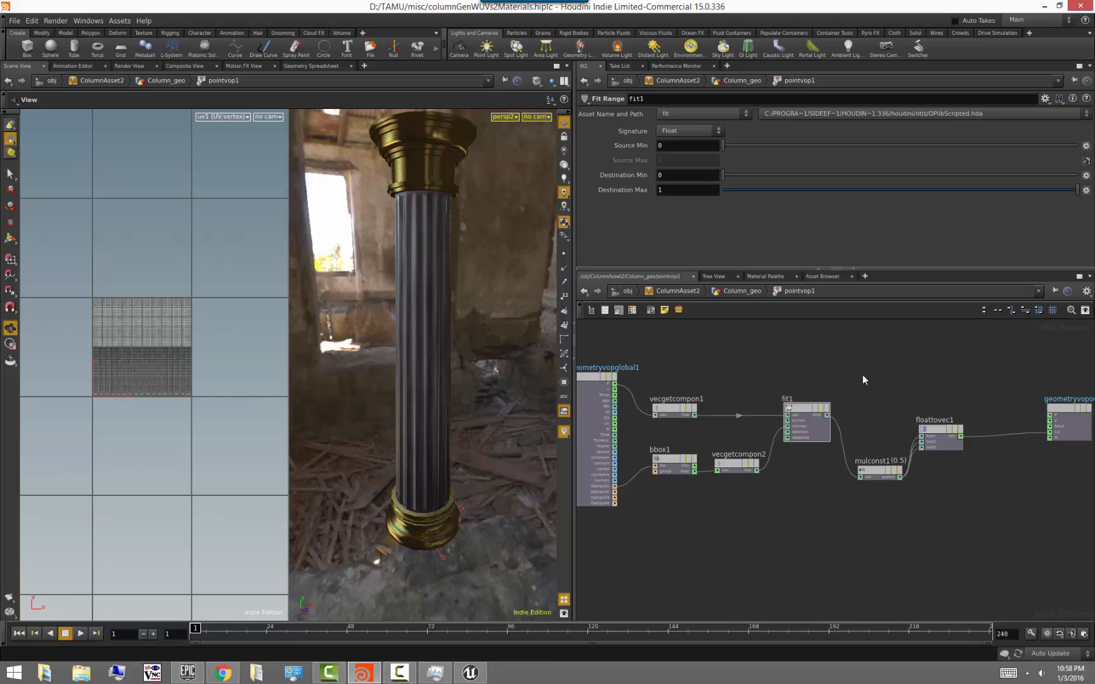
pyautogui.click(884, 472)
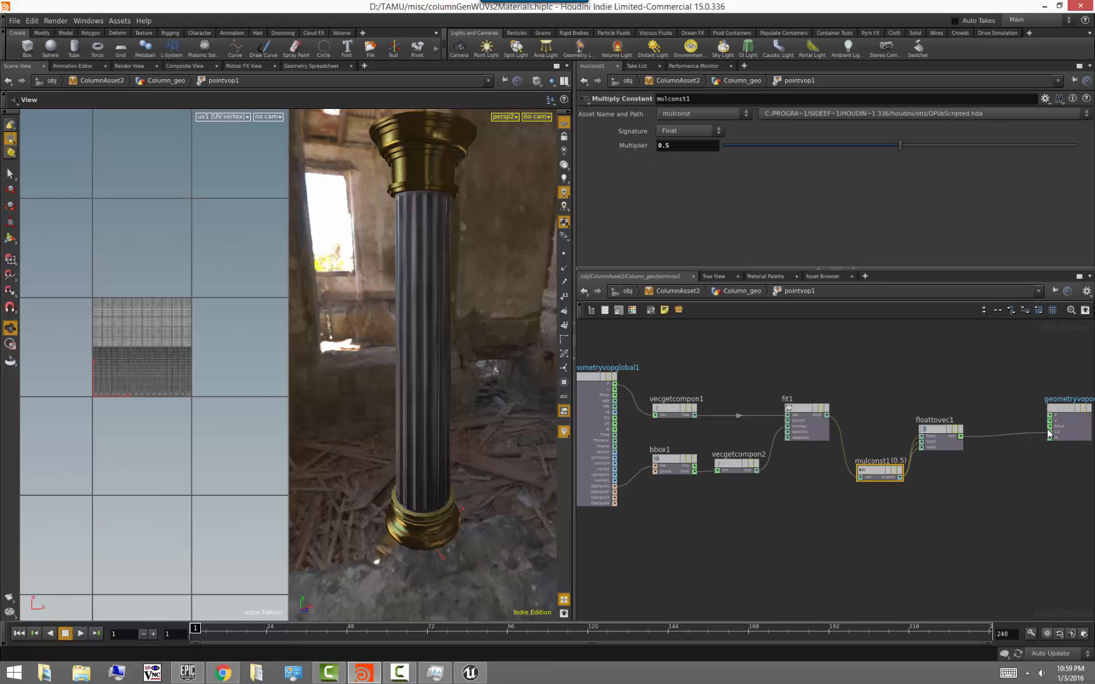
pyautogui.click(741, 291)
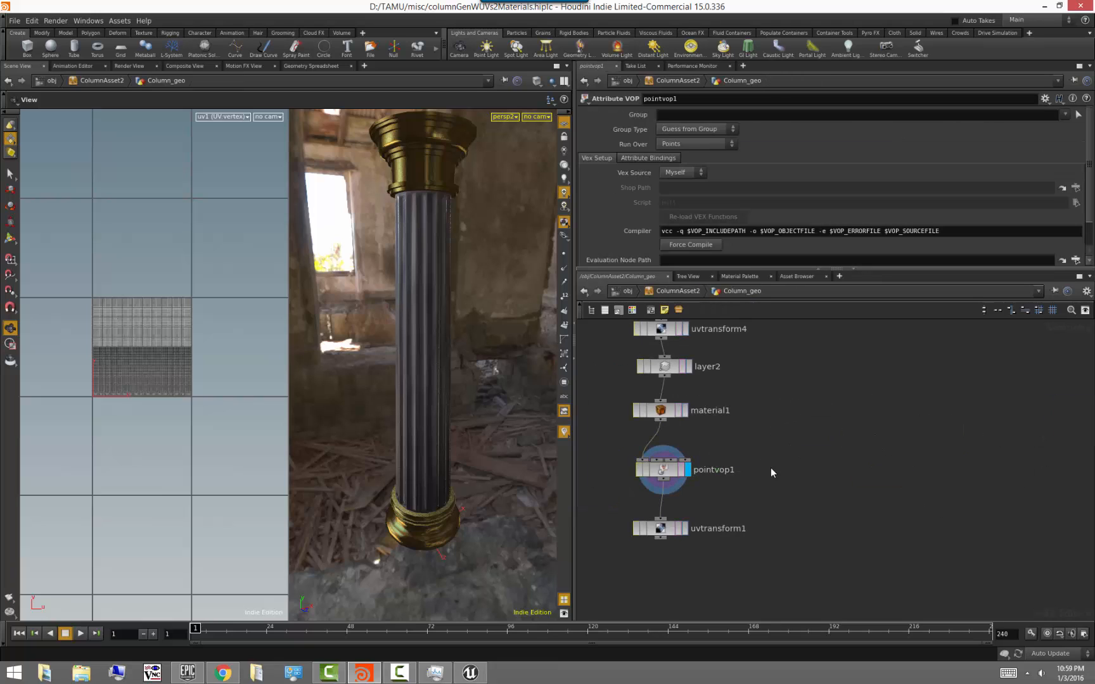
# - Display uvtransform1 and inspect its UV layout and the column's shaft from a different angle
pyautogui.click(687, 529)
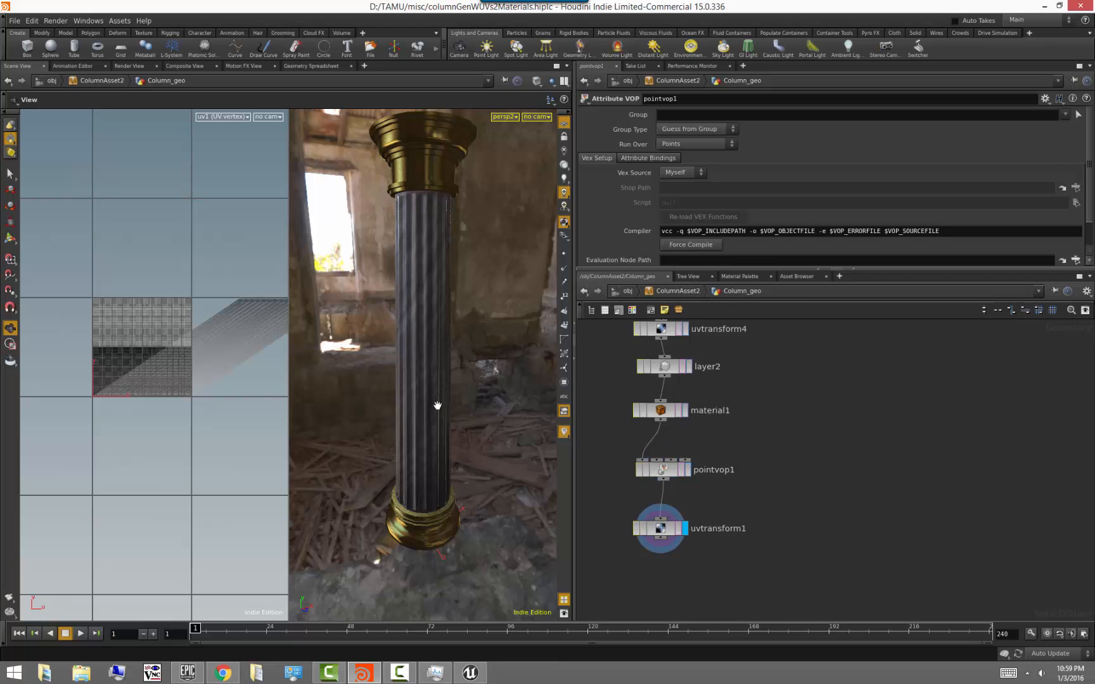
pyautogui.moveTo(403, 394)
pyautogui.mouseDown()
pyautogui.moveTo(440, 398)
pyautogui.moveTo(421, 387)
pyautogui.mouseUp()
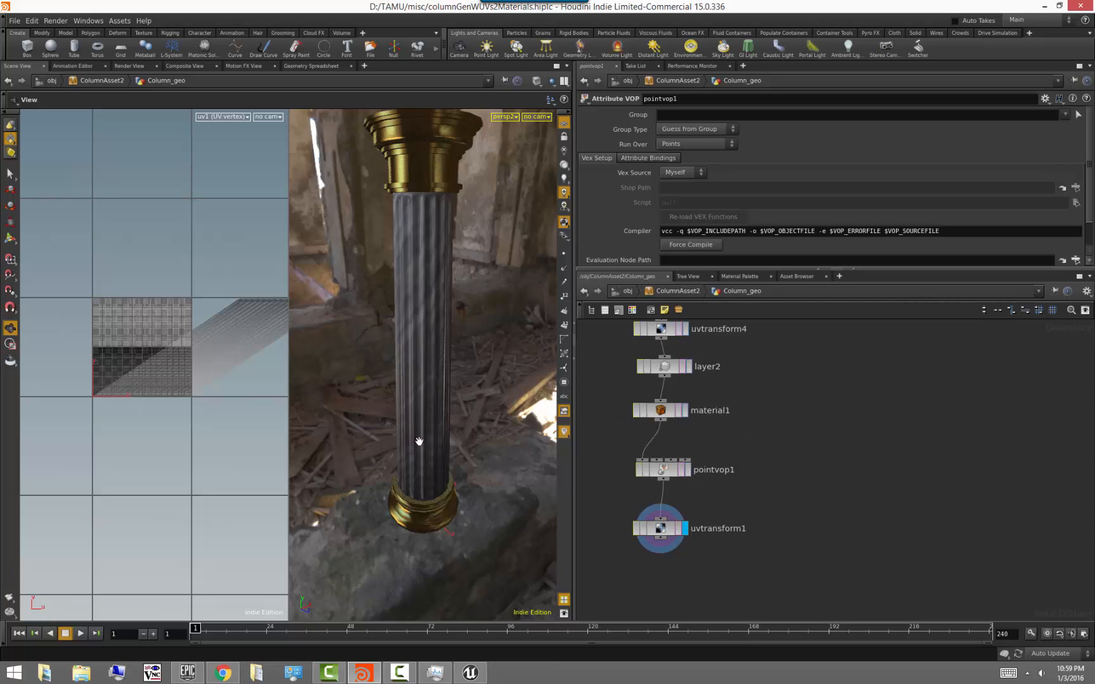
pyautogui.moveTo(419, 442); pyautogui.dragTo(502, 459)
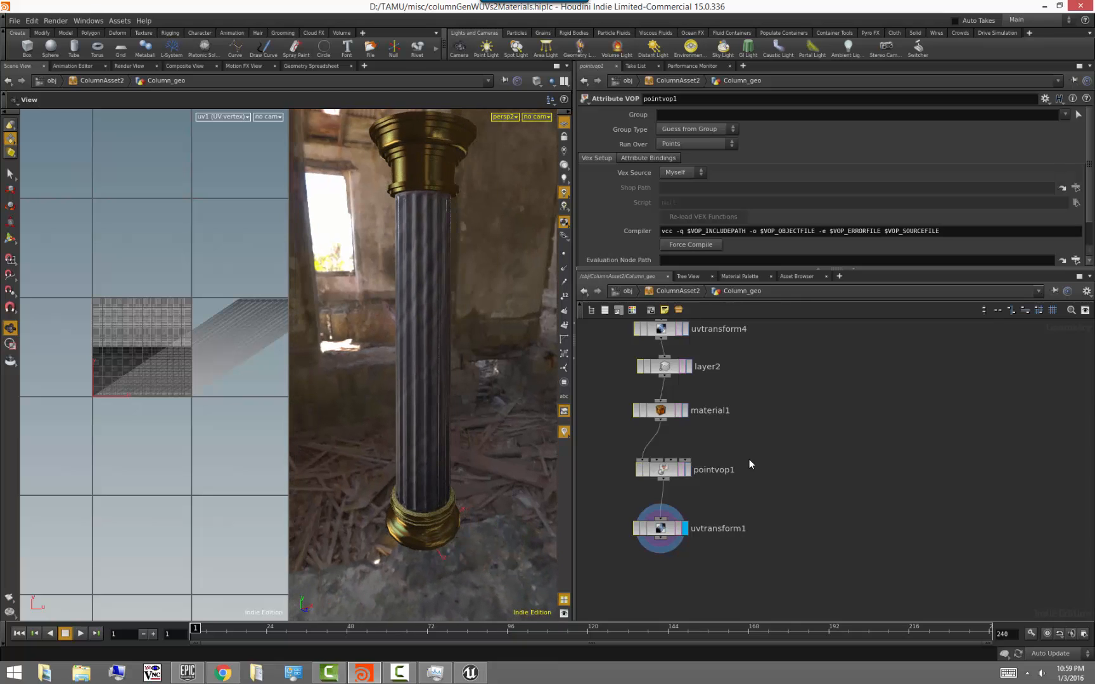